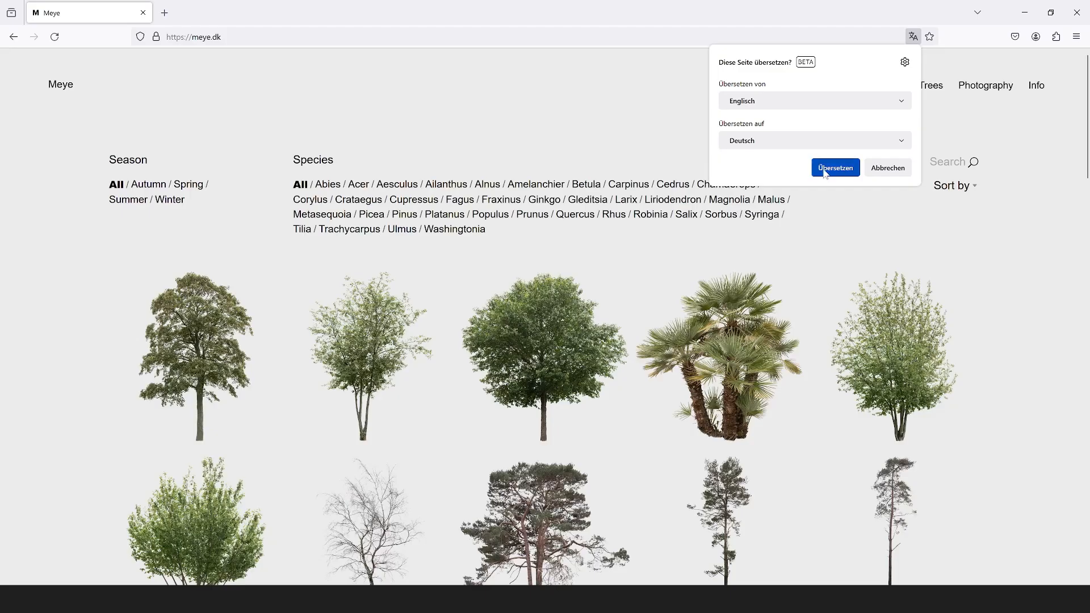
Browse the Meye website's cut-out tree collection for a suitable tree
{"action": "left_click", "coordinate": [843, 178]}
{"action": "scroll", "coordinate": [426, 318], "scroll_direction": "down", "scroll_amount": 5}
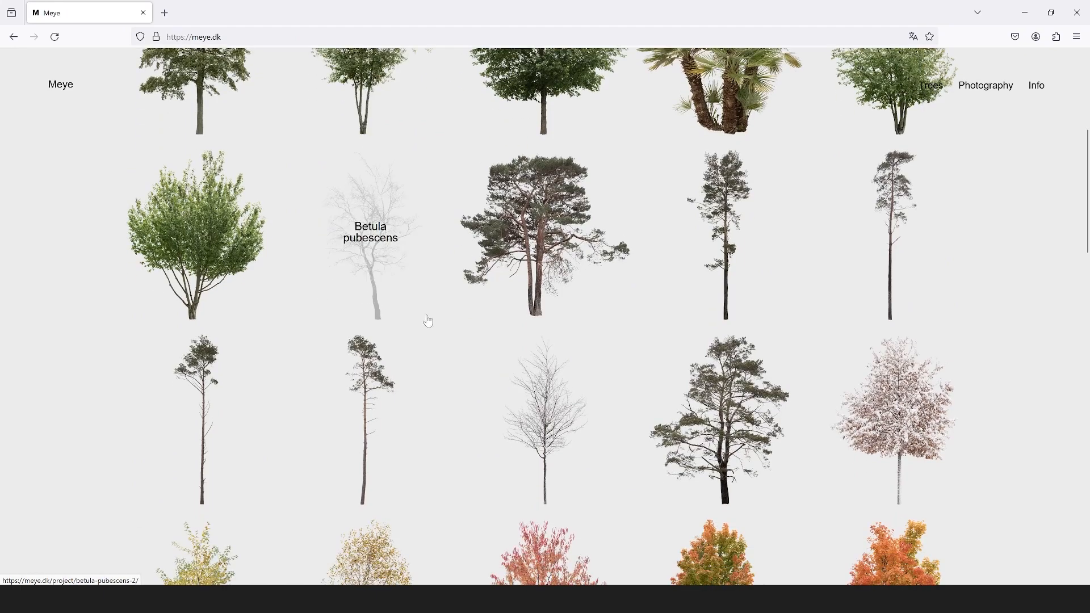
{"action": "scroll", "coordinate": [761, 383], "scroll_direction": "down", "scroll_amount": 10}
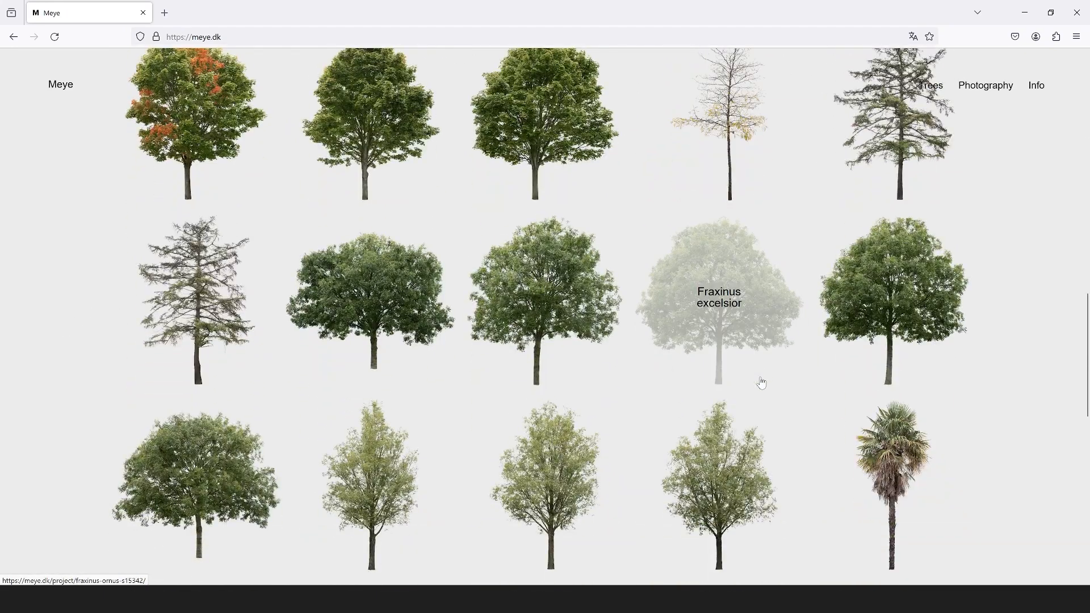
{"action": "scroll", "coordinate": [391, 399], "scroll_direction": "down", "scroll_amount": 10}
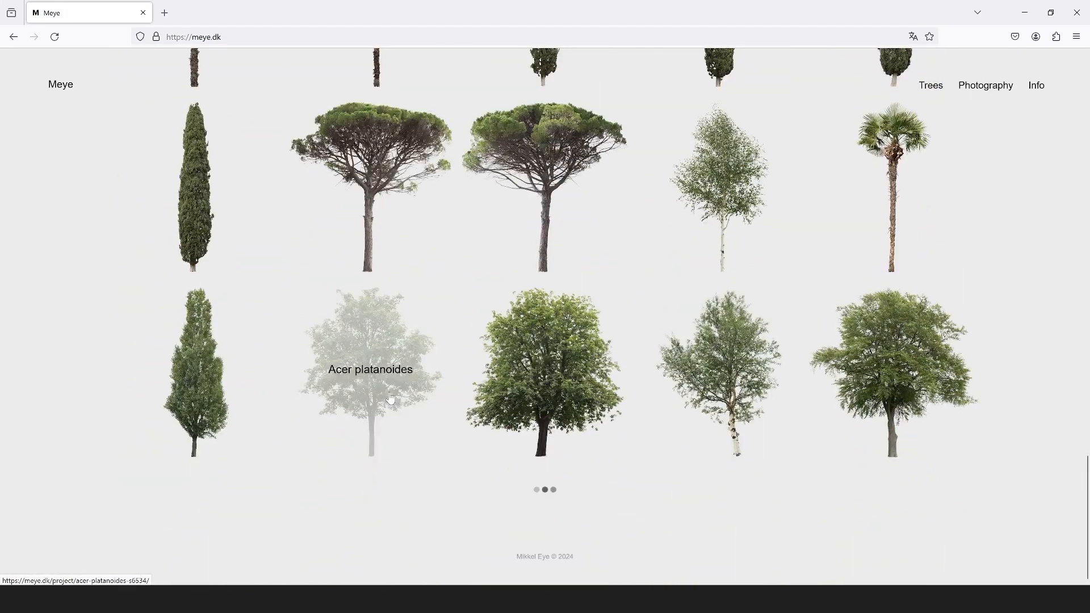
{"action": "scroll", "coordinate": [568, 364], "scroll_direction": "up", "scroll_amount": 20}
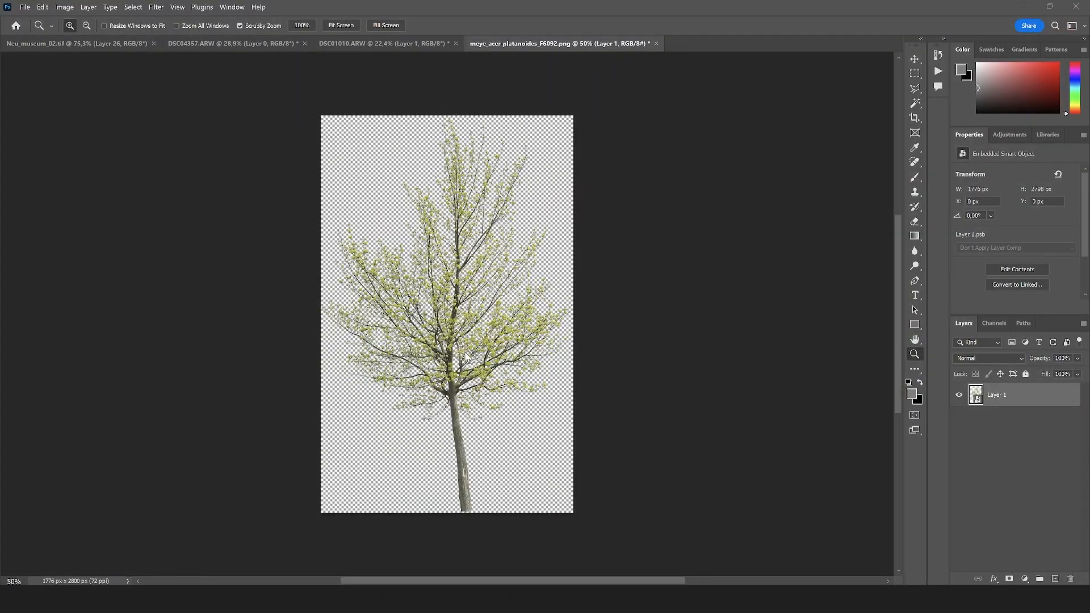
Switch to Photoshop, bring the acer platanoides tree into Neu_museum_02.tif and place its layer directly below the CHECK FILTERS group
{"action": "key", "text": "v"}
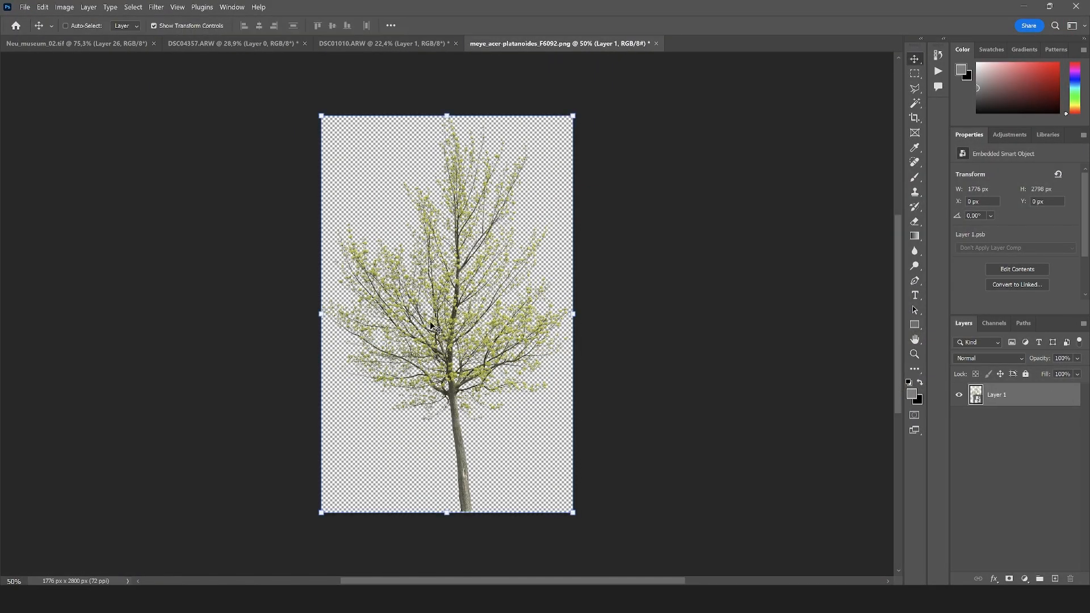
{"action": "left_click_drag", "start_coordinate": [436, 328], "coordinate": [564, 331]}
{"action": "left_click_drag", "start_coordinate": [1002, 469], "coordinate": [1001, 402]}
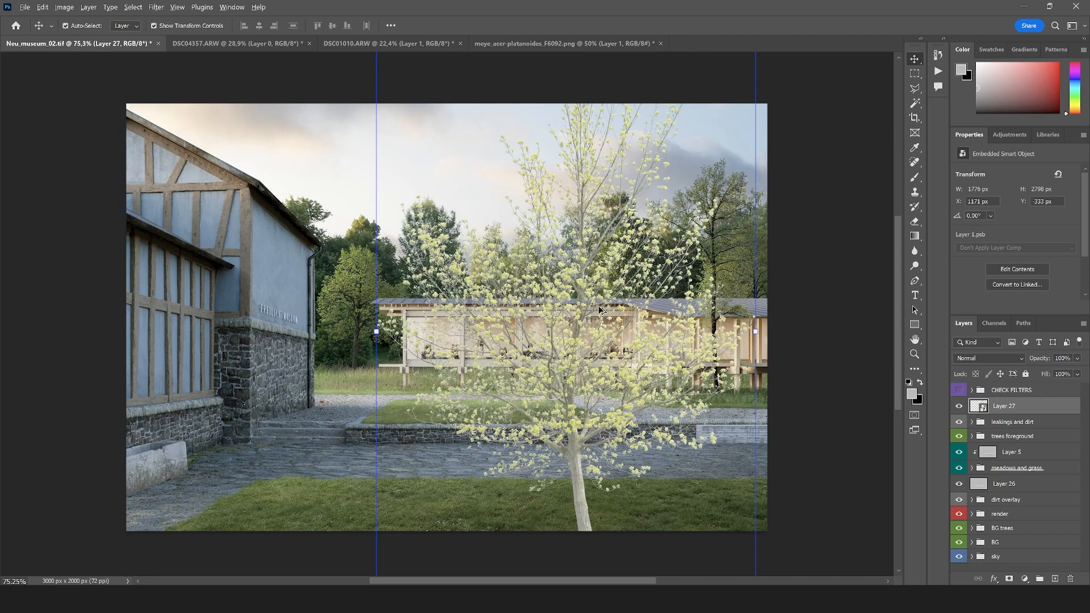
Scale the imported tree to about 35.7% and place it in front of the pavilion, above the raised lawn
{"action": "scroll", "coordinate": [599, 306], "scroll_direction": "down", "scroll_amount": 5}
{"action": "left_click_drag", "start_coordinate": [706, 513], "coordinate": [579, 321]}
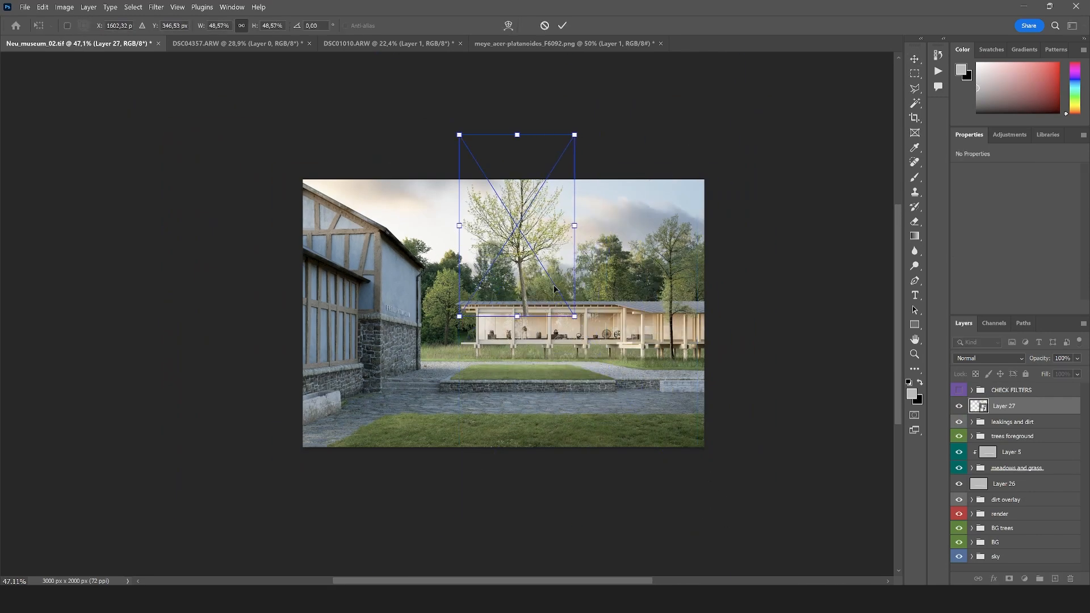
{"action": "left_click_drag", "start_coordinate": [541, 227], "coordinate": [580, 274]}
{"action": "left_click_drag", "start_coordinate": [611, 185], "coordinate": [581, 232]}
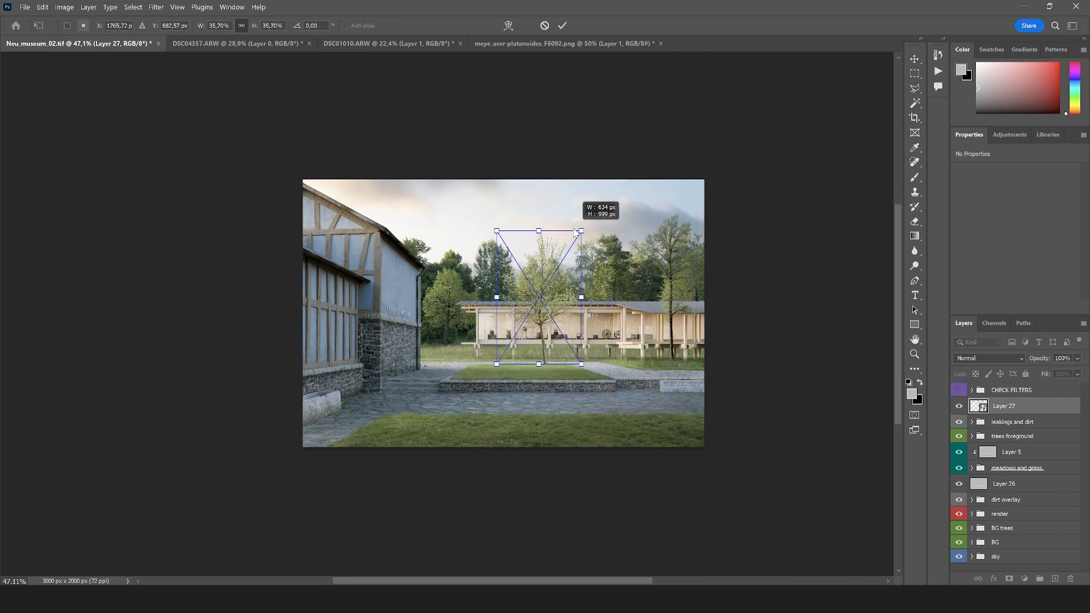
{"action": "mouse_move", "coordinate": [552, 281]}
{"action": "left_mouse_down"}
{"action": "mouse_move", "coordinate": [584, 281]}
{"action": "mouse_move", "coordinate": [572, 285]}
{"action": "left_mouse_up"}
{"action": "key", "text": "Return"}
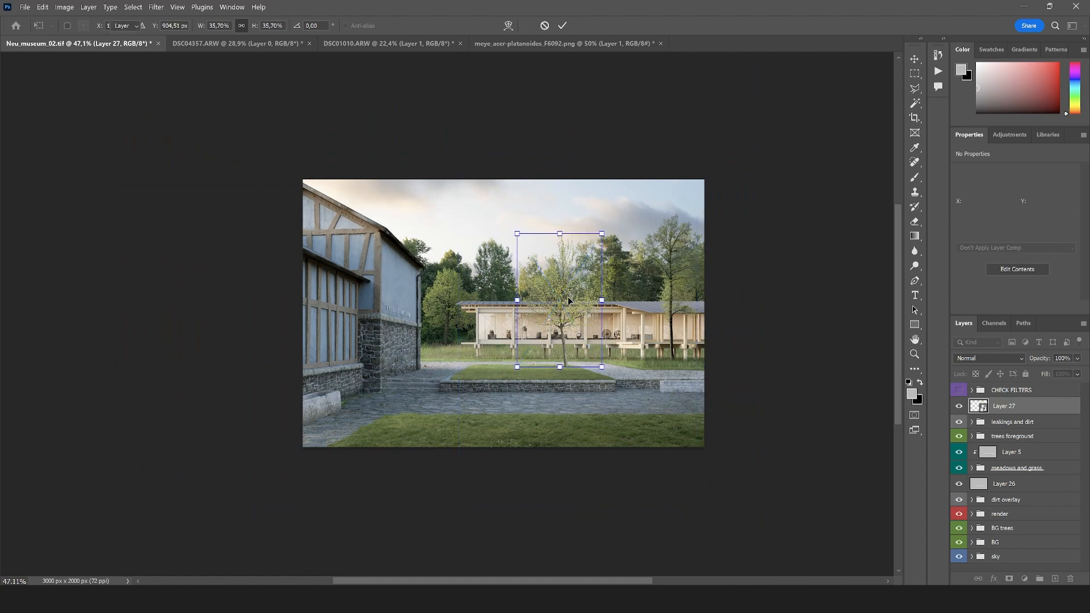
Move the leakings and dirt group below Layer 26 and reselect the tree layer, Layer 27
{"action": "scroll", "coordinate": [568, 296], "scroll_direction": "up", "scroll_amount": 5}
{"action": "left_click", "coordinate": [915, 88]}
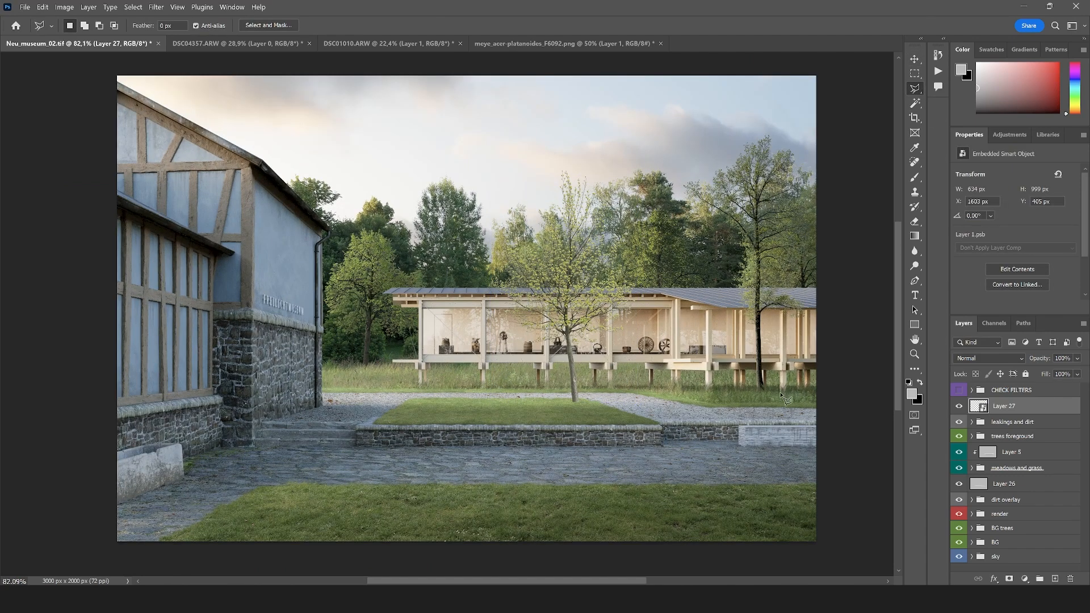
{"action": "left_click_drag", "start_coordinate": [1000, 422], "coordinate": [1009, 498]}
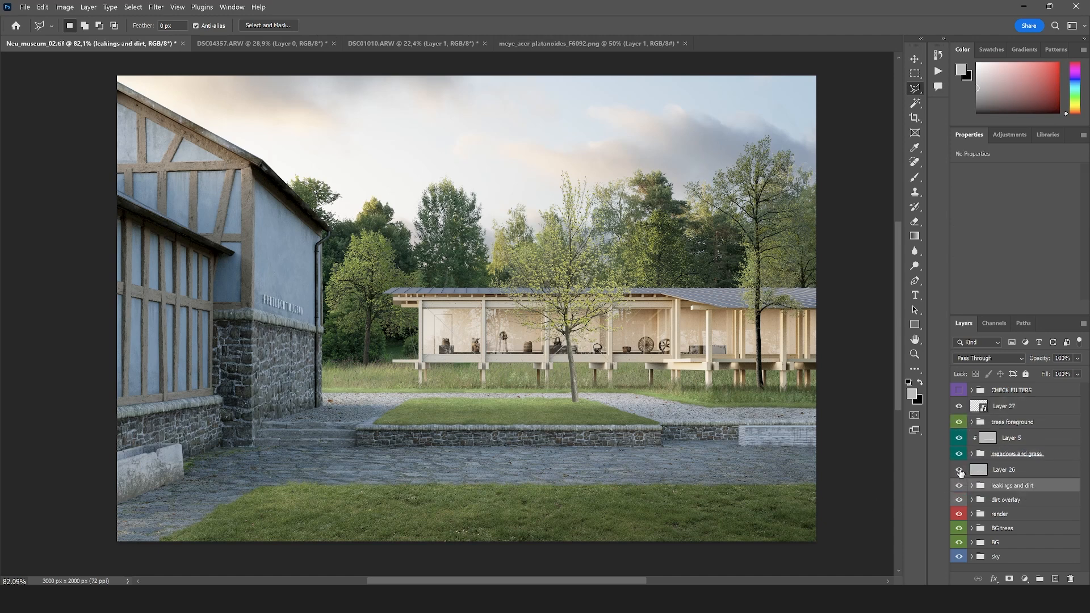
{"action": "left_click", "coordinate": [1000, 407]}
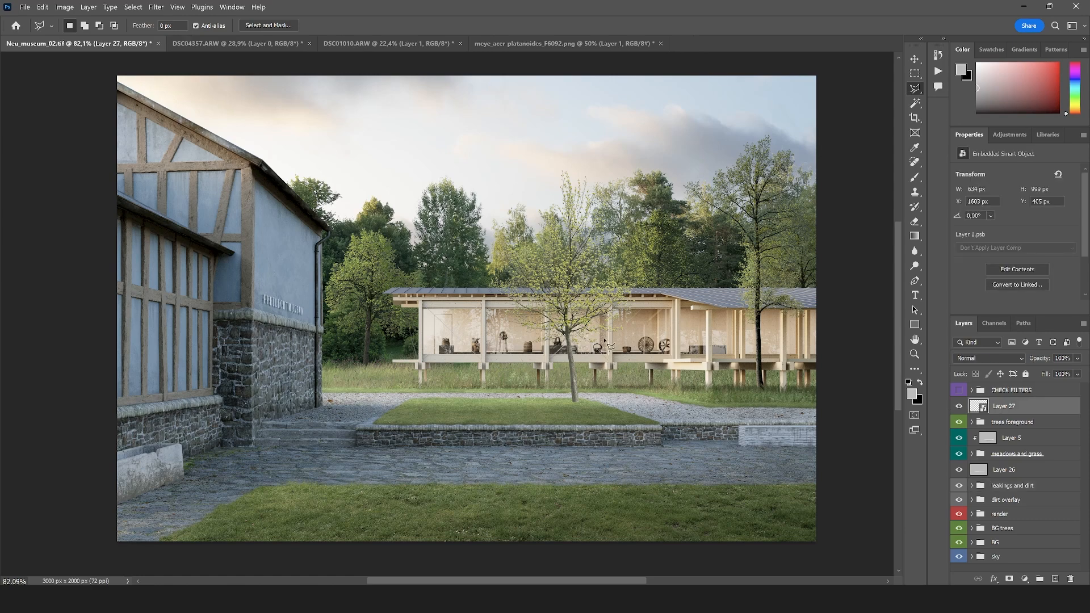
Move the tree up so its trunk ends in the meadow strip beneath the pavilion
{"action": "key", "text": "v"}
{"action": "mouse_move", "coordinate": [594, 337]}
{"action": "left_mouse_down"}
{"action": "mouse_move", "coordinate": [551, 305]}
{"action": "mouse_move", "coordinate": [594, 302]}
{"action": "mouse_move", "coordinate": [571, 294]}
{"action": "left_mouse_up"}
{"action": "scroll", "coordinate": [514, 324], "scroll_direction": "down", "scroll_amount": 5}
{"action": "scroll", "coordinate": [514, 323], "scroll_direction": "up", "scroll_amount": 2}
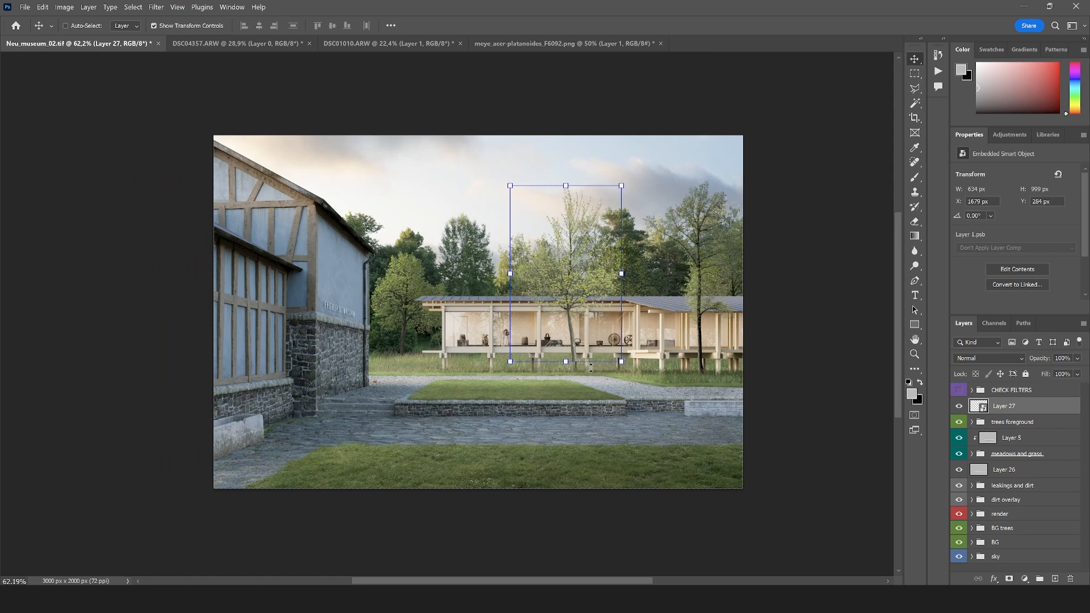
{"action": "mouse_move", "coordinate": [570, 331]}
{"action": "left_mouse_down"}
{"action": "mouse_move", "coordinate": [551, 325]}
{"action": "mouse_move", "coordinate": [565, 329]}
{"action": "left_mouse_up"}
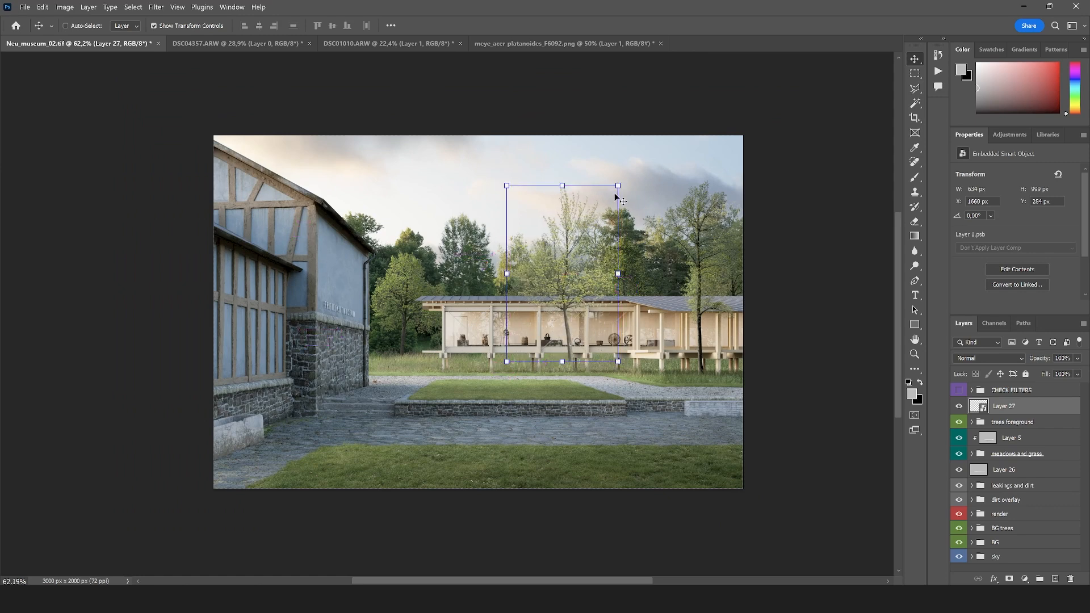
Transform the tree to about 570 × 903 px, skewing its base sideways to straighten the trunk and fine-tuning its position at the pavilion
{"action": "left_click_drag", "start_coordinate": [618, 187], "coordinate": [600, 214]}
{"action": "left_click_drag", "start_coordinate": [564, 284], "coordinate": [572, 270]}
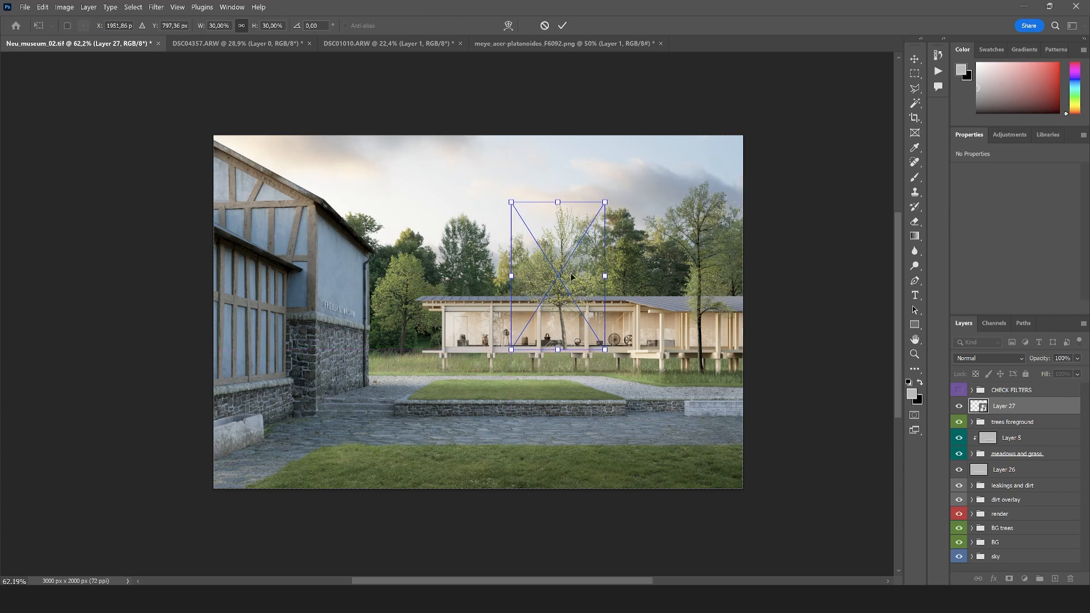
{"action": "left_click_drag", "start_coordinate": [556, 349], "coordinate": [549, 355]}
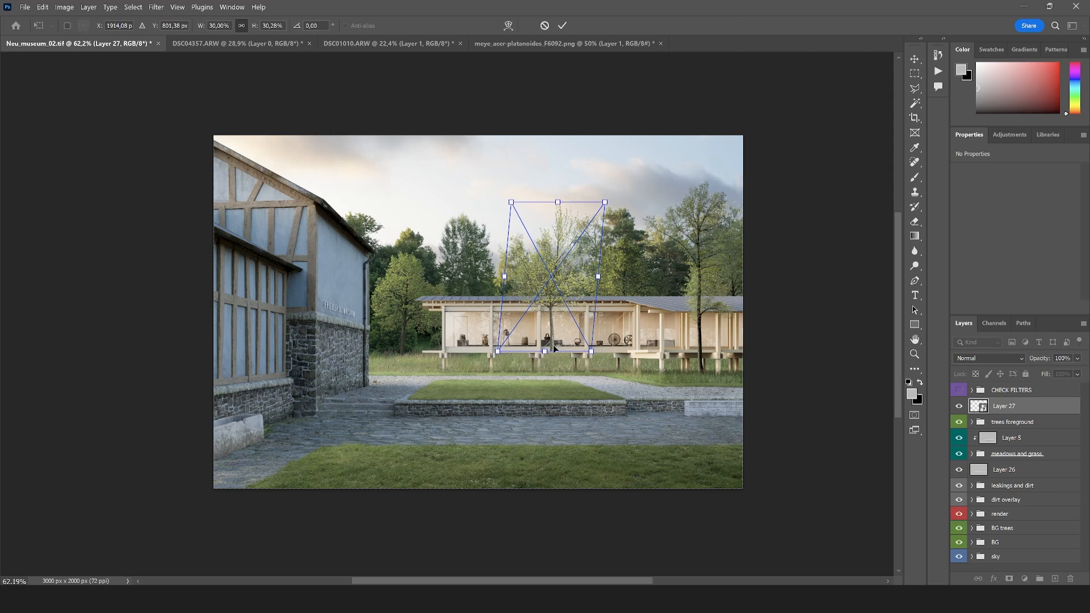
{"action": "left_click_drag", "start_coordinate": [588, 311], "coordinate": [591, 314]}
{"action": "left_click_drag", "start_coordinate": [607, 205], "coordinate": [616, 194]}
{"action": "left_click_drag", "start_coordinate": [600, 229], "coordinate": [595, 233]}
{"action": "key", "text": "Return"}
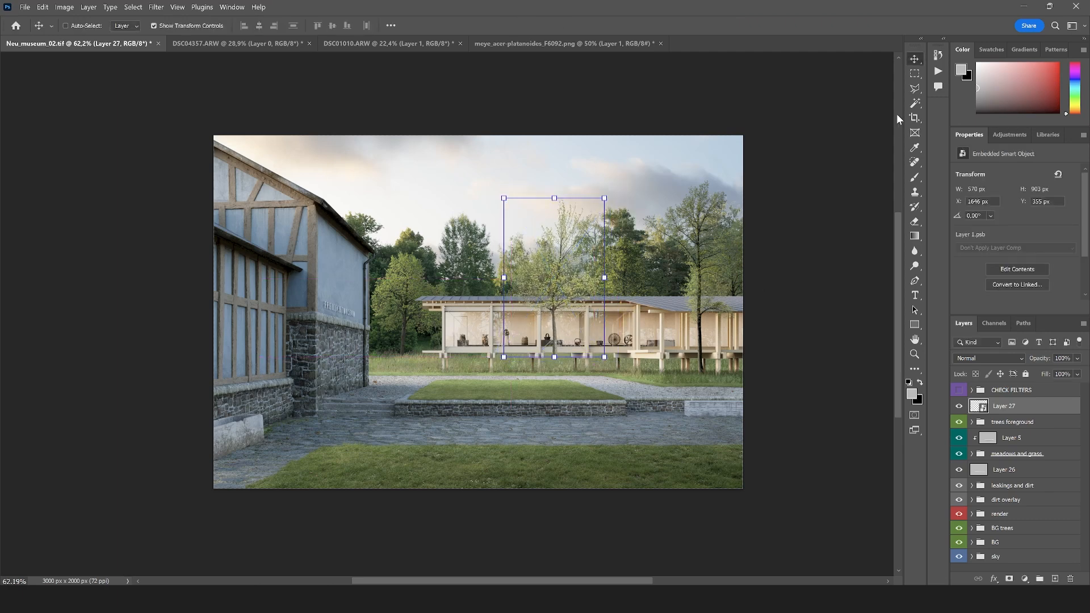
Outline the pavilion tree's trunk below the crown with the Polygonal Lasso and hide it with a layer mask
{"action": "key", "text": "l"}
{"action": "scroll", "coordinate": [480, 425], "scroll_direction": "up", "scroll_amount": 2, "text": "alt"}
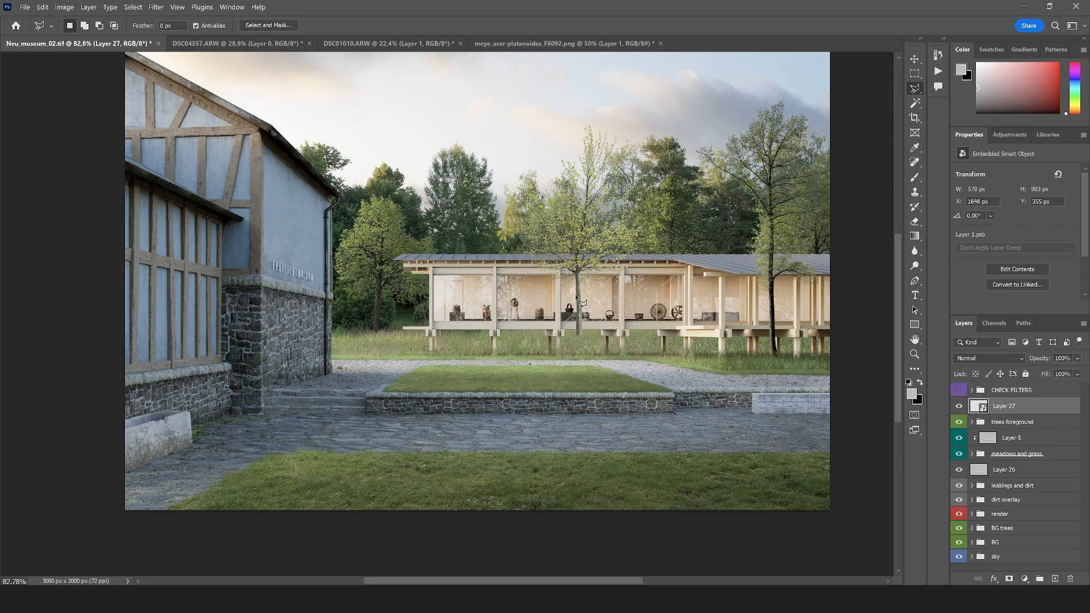
{"action": "scroll", "coordinate": [584, 362], "scroll_direction": "down", "scroll_amount": 3, "text": "alt"}
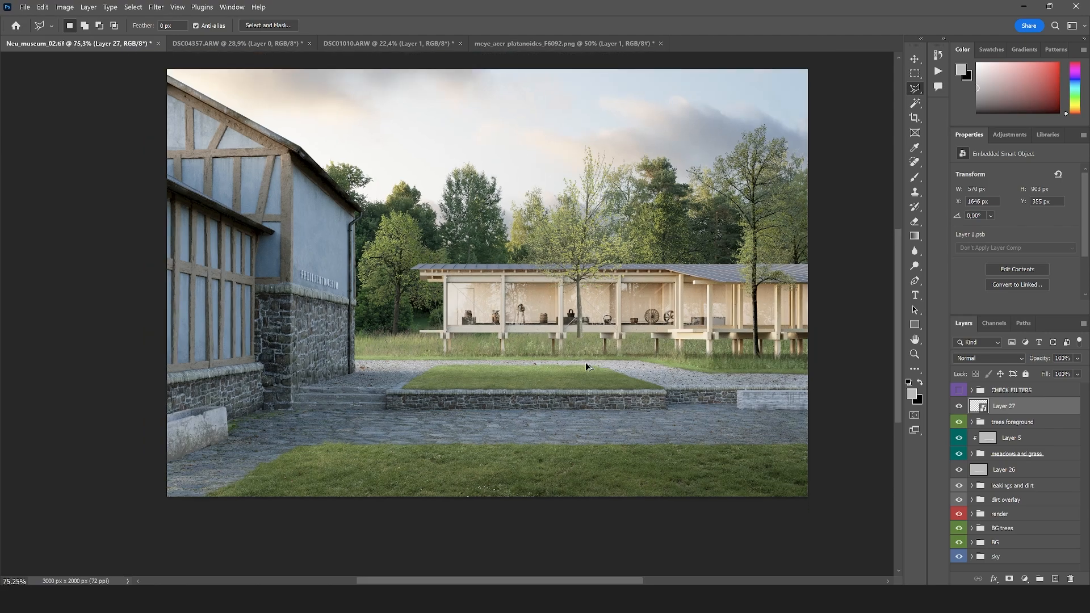
{"action": "scroll", "coordinate": [588, 341], "scroll_direction": "up", "scroll_amount": 6, "text": "alt"}
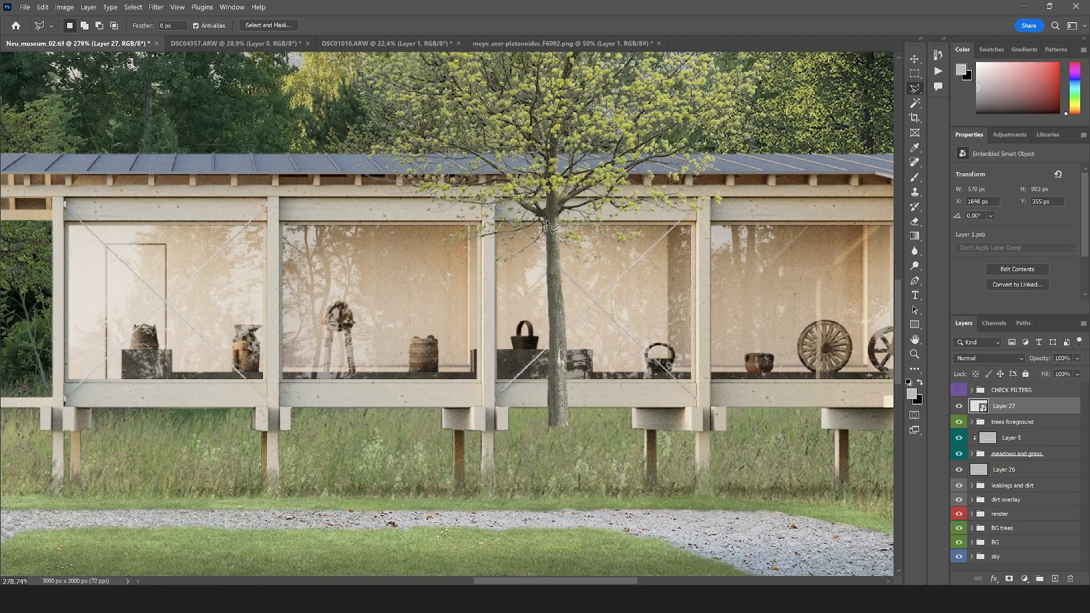
{"action": "scroll", "coordinate": [548, 227], "scroll_direction": "up", "scroll_amount": 3, "text": "alt"}
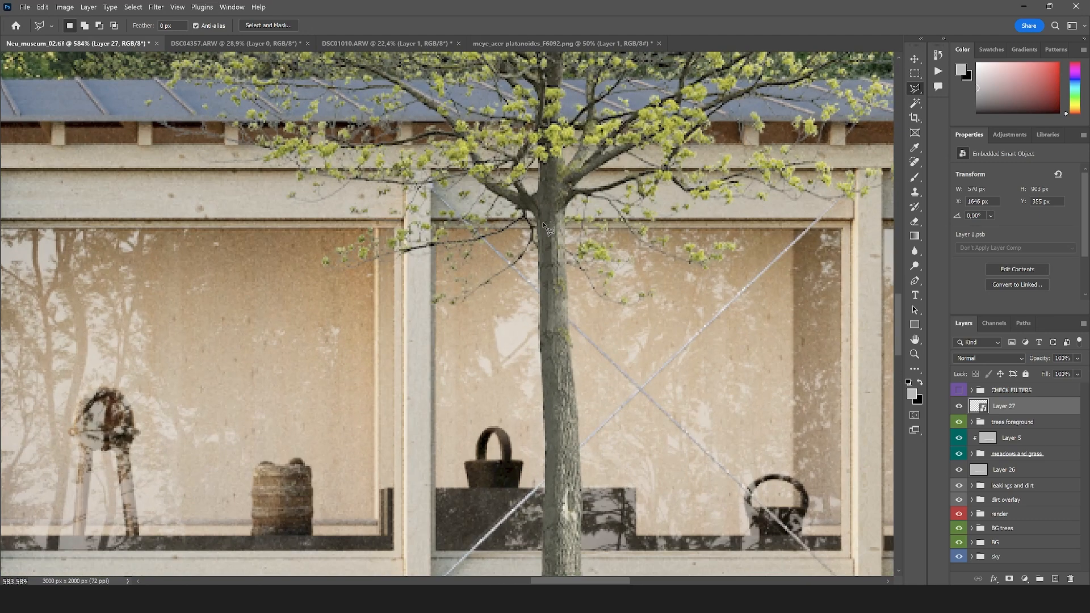
{"action": "left_click", "coordinate": [535, 216]}
{"action": "left_click", "coordinate": [567, 234]}
{"action": "left_click_drag", "start_coordinate": [598, 461], "coordinate": [573, 304]}
{"action": "left_click", "coordinate": [601, 507]}
{"action": "left_click", "coordinate": [442, 537]}
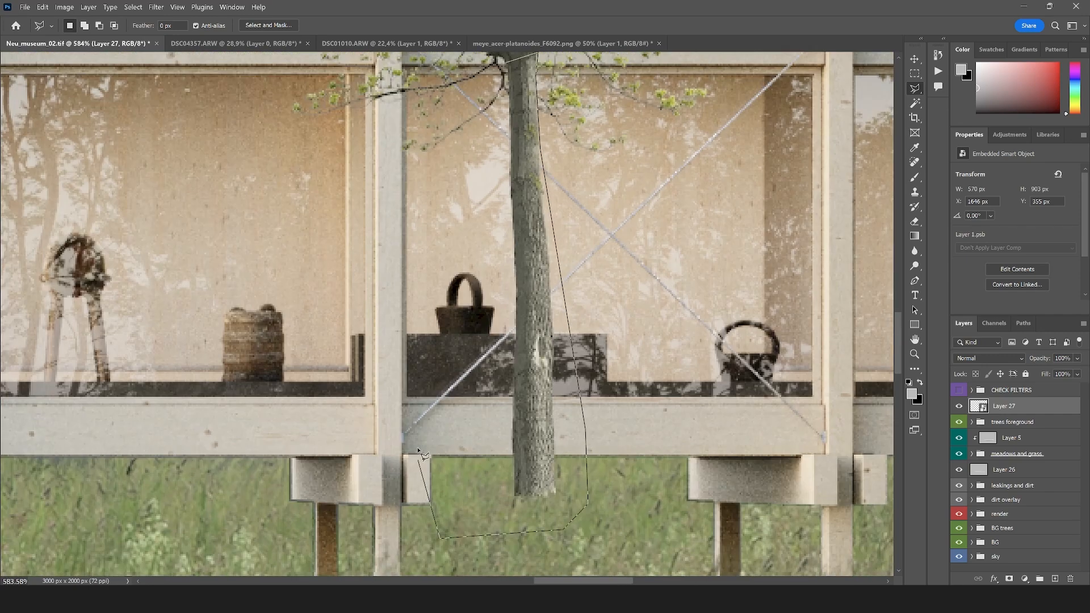
{"action": "left_click_drag", "start_coordinate": [447, 275], "coordinate": [429, 423]}
{"action": "left_click", "coordinate": [442, 379]}
{"action": "left_click", "coordinate": [488, 298]}
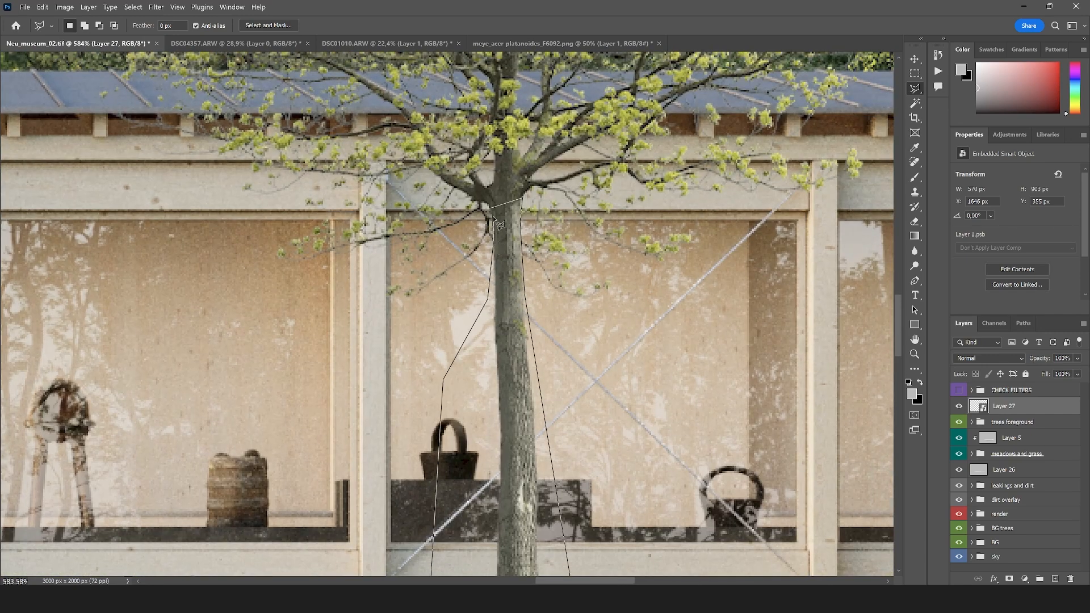
{"action": "left_click", "coordinate": [491, 212]}
{"action": "scroll", "coordinate": [539, 281], "scroll_direction": "down", "scroll_amount": 8}
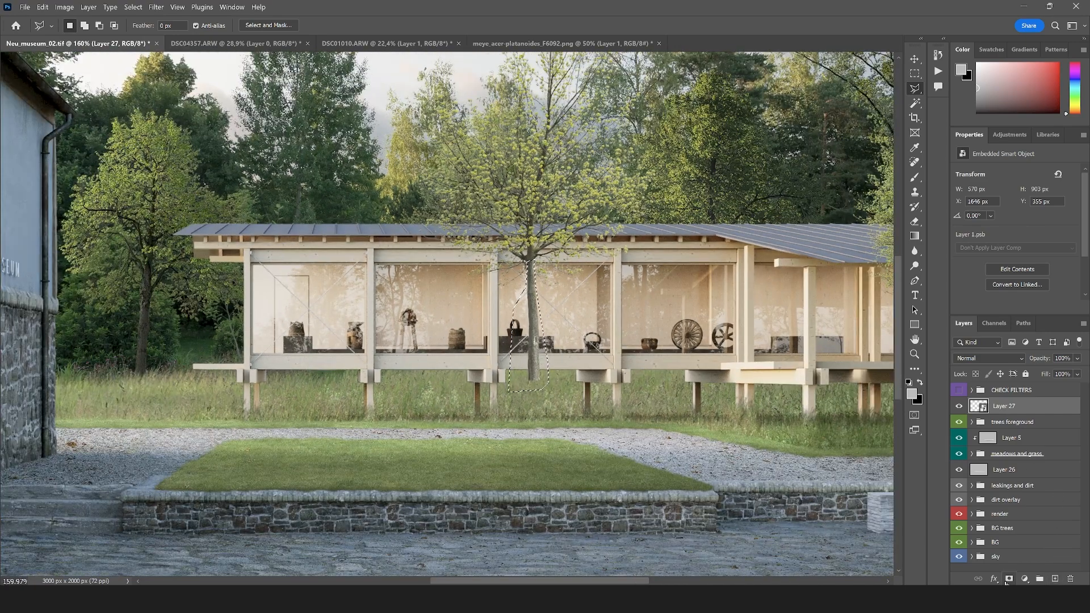
{"action": "left_click", "coordinate": [1009, 579]}
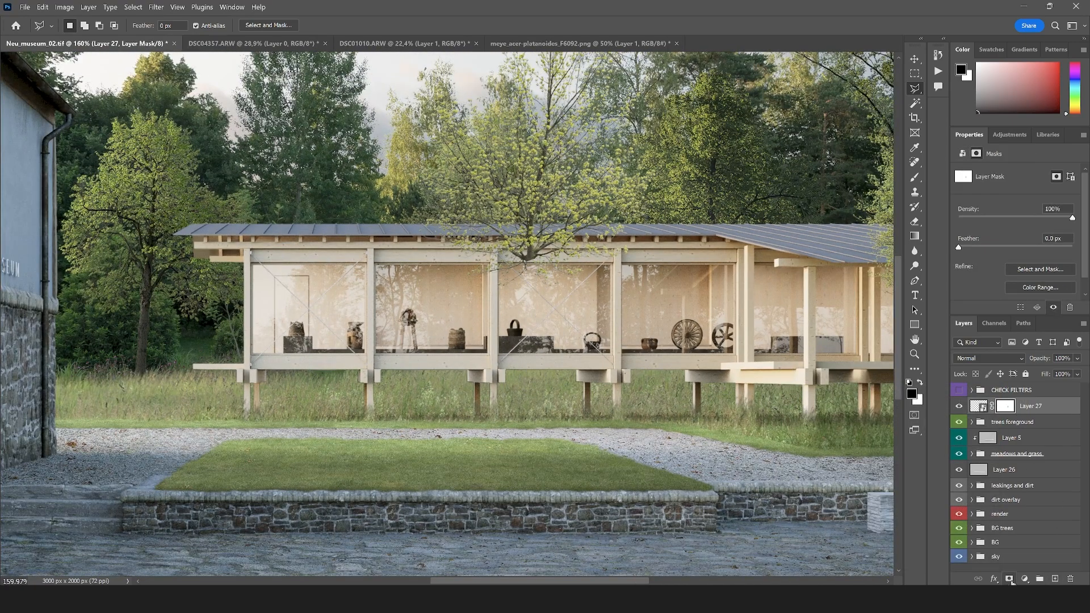
Duplicate the masked tree layer and delete the layer mask from the copy
{"action": "left_click", "coordinate": [1039, 413]}
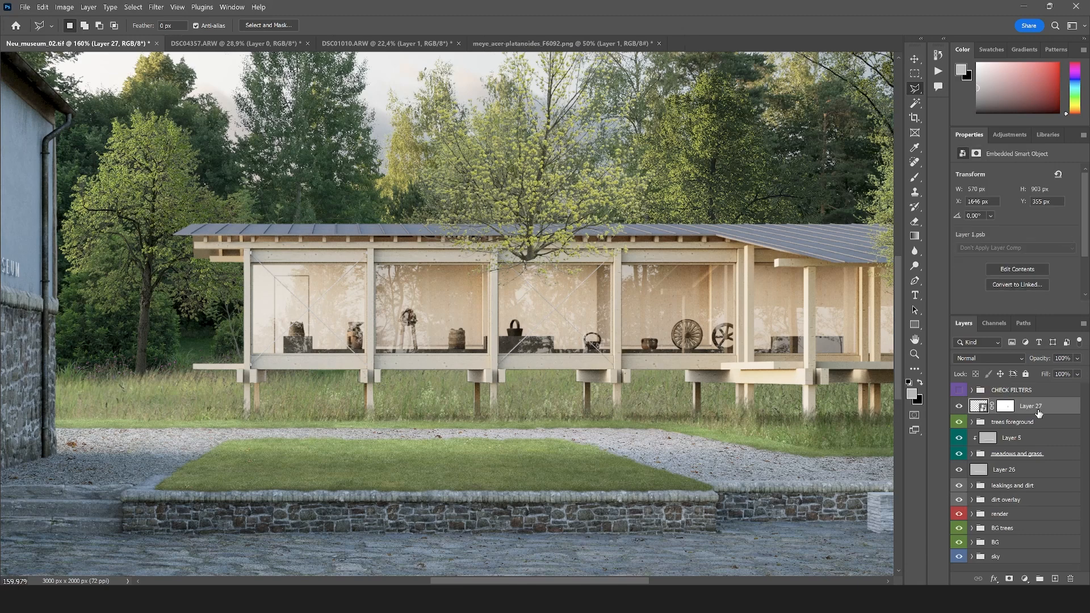
{"action": "key", "text": "ctrl+j"}
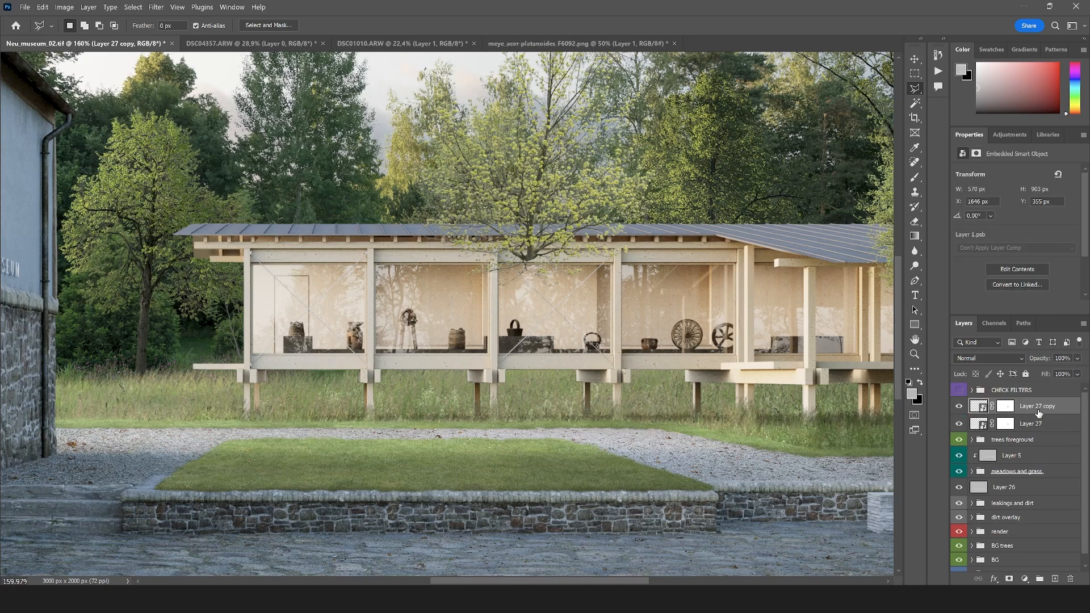
{"action": "right_click", "coordinate": [1007, 413]}
{"action": "left_click", "coordinate": [1004, 423]}
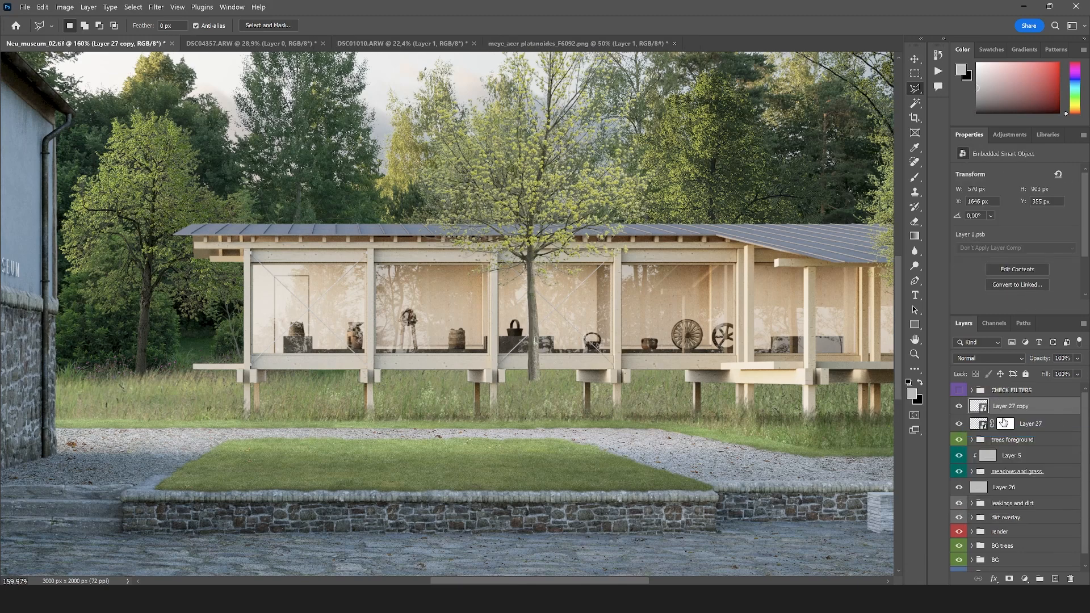
Enlarge the tree copy to about 958 × 1540 px and place its trunk base at the raised lawn's stone wall
{"action": "key", "text": "ctrl+t"}
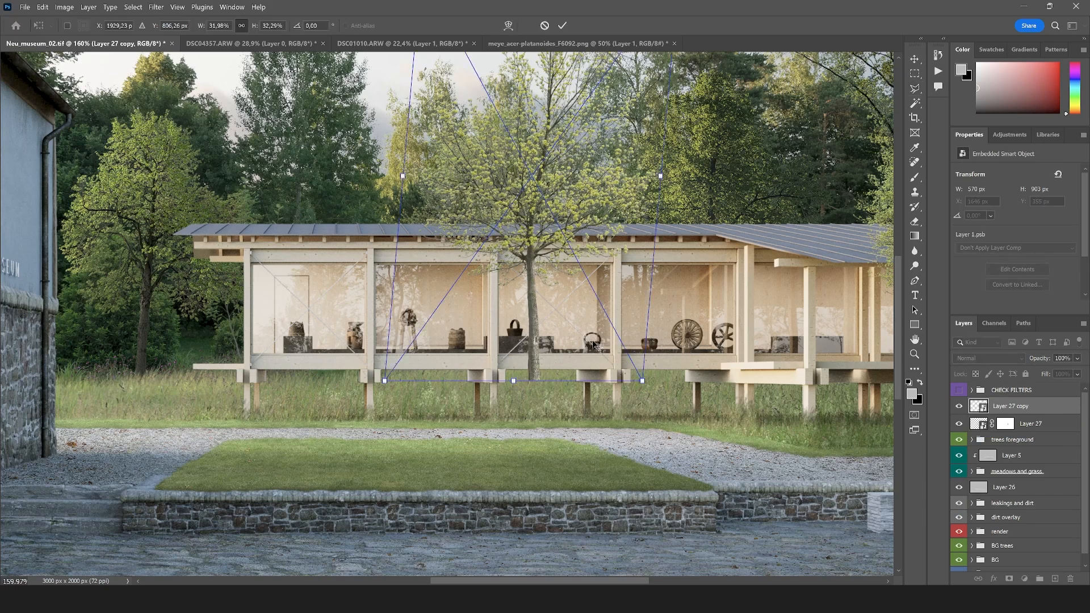
{"action": "scroll", "coordinate": [718, 376], "scroll_direction": "down", "scroll_amount": 5}
{"action": "left_click_drag", "start_coordinate": [611, 356], "coordinate": [643, 418]}
{"action": "left_click_drag", "start_coordinate": [608, 378], "coordinate": [459, 310]}
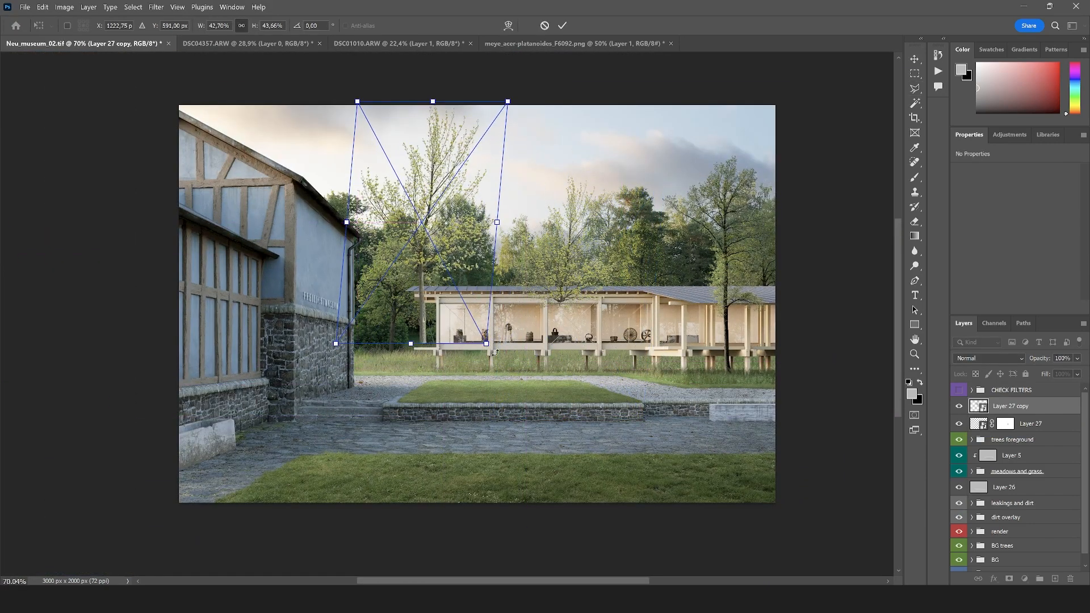
{"action": "left_click_drag", "start_coordinate": [490, 346], "coordinate": [499, 363]}
{"action": "left_click_drag", "start_coordinate": [466, 339], "coordinate": [585, 432]}
{"action": "mouse_move", "coordinate": [544, 398]}
{"action": "left_mouse_down"}
{"action": "mouse_move", "coordinate": [499, 367]}
{"action": "mouse_move", "coordinate": [553, 421]}
{"action": "left_mouse_up"}
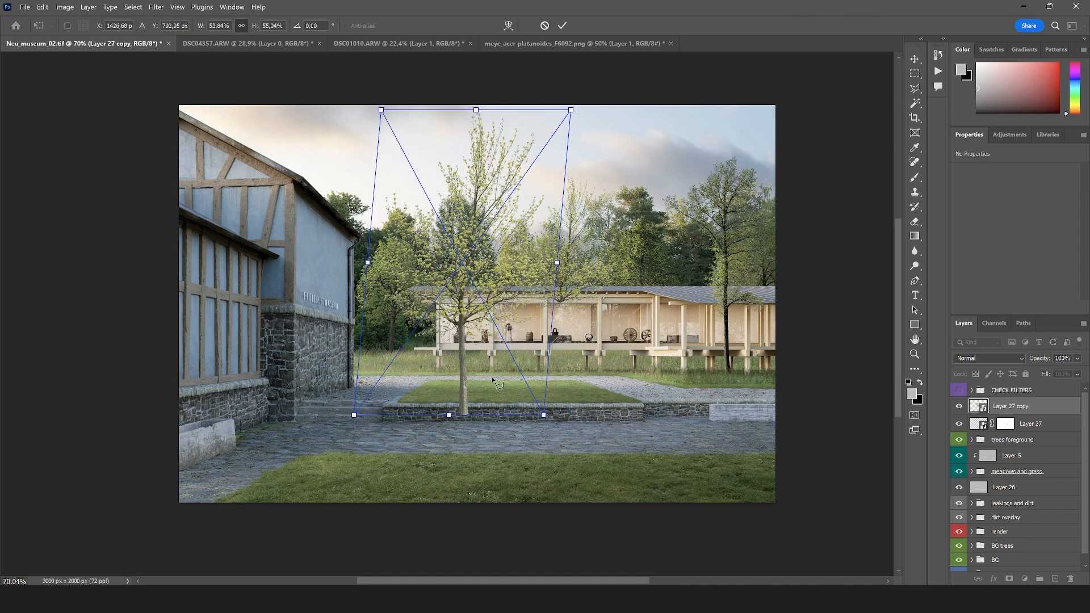
{"action": "key", "text": "Return"}
Outline the large tree copy's trunk below the crown with the Polygonal Lasso, down past its base
{"action": "scroll", "coordinate": [441, 398], "scroll_direction": "up", "scroll_amount": 5}
{"action": "scroll", "coordinate": [470, 278], "scroll_direction": "up", "scroll_amount": 5}
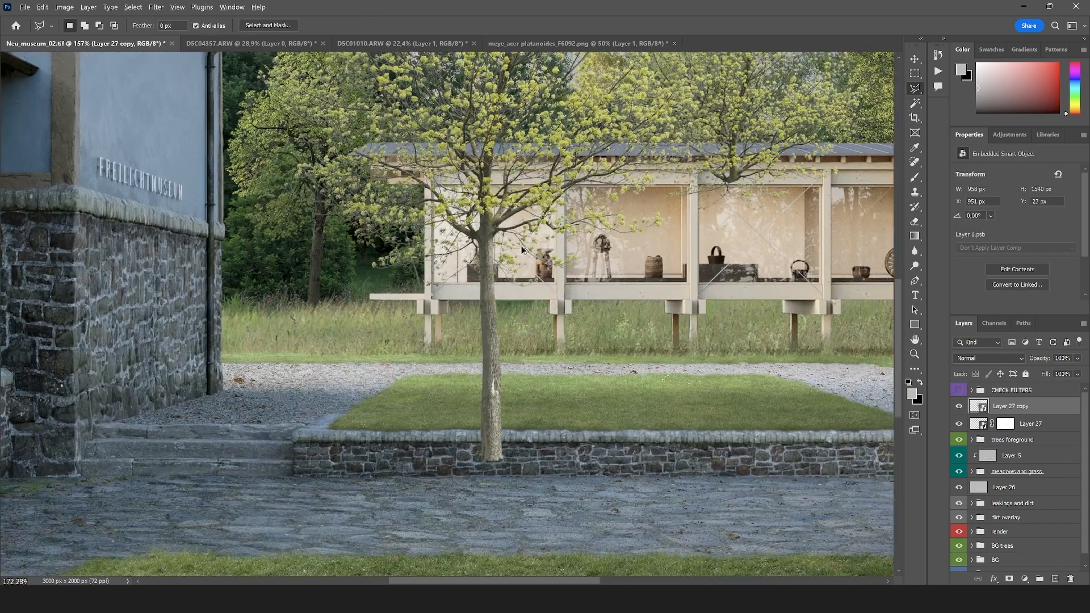
{"action": "left_click", "coordinate": [409, 334]}
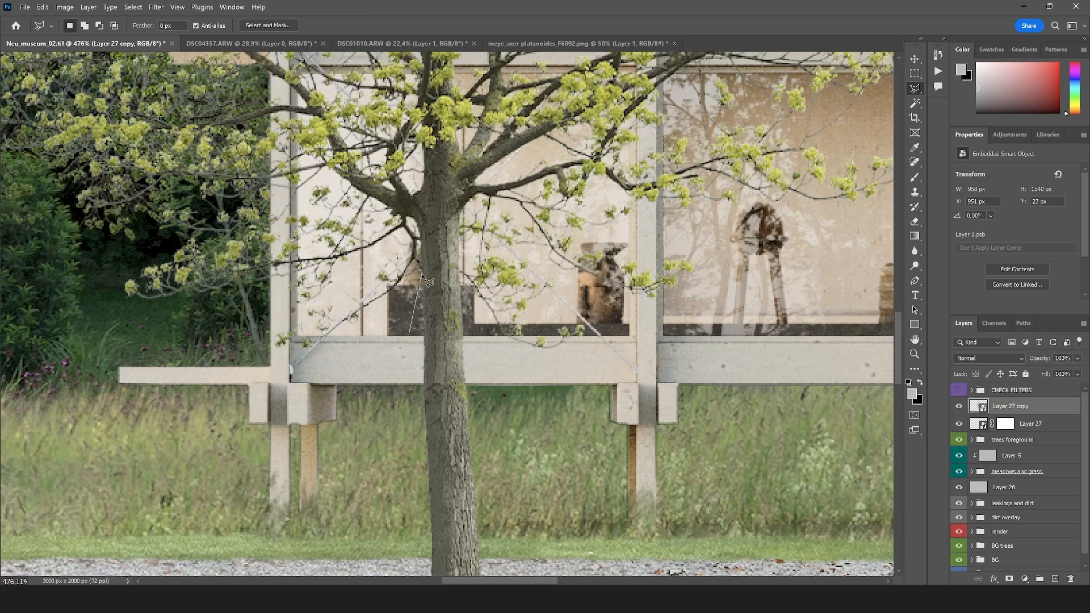
{"action": "left_click", "coordinate": [419, 226]}
{"action": "left_click", "coordinate": [462, 268]}
{"action": "left_click_drag", "start_coordinate": [482, 401], "coordinate": [457, 204]}
{"action": "left_click_drag", "start_coordinate": [518, 451], "coordinate": [508, 208]}
{"action": "left_click", "coordinate": [538, 477]}
{"action": "left_click", "coordinate": [276, 488]}
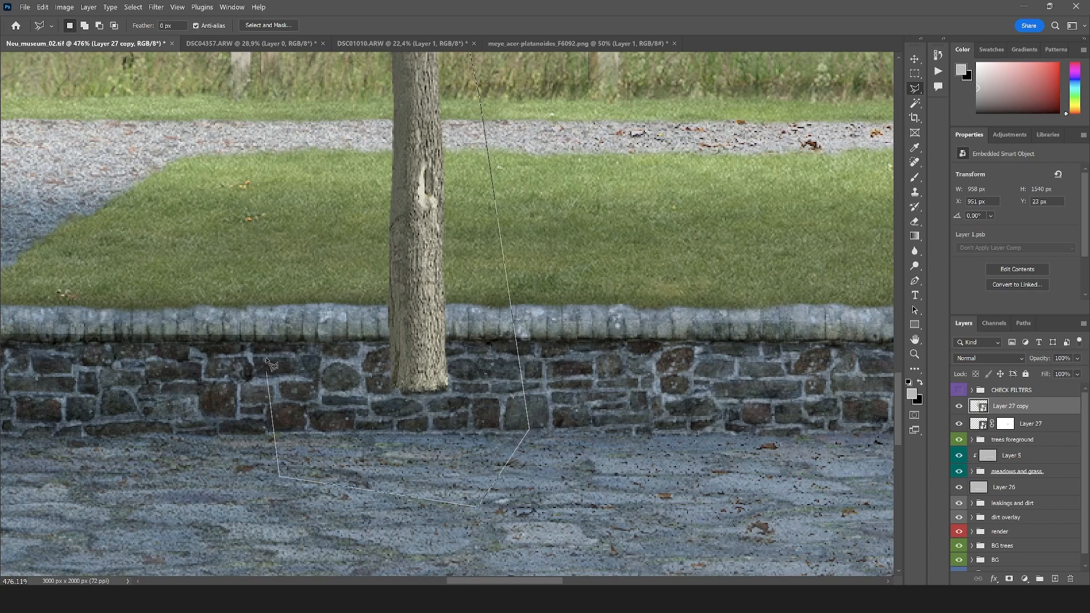
{"action": "left_click_drag", "start_coordinate": [309, 184], "coordinate": [311, 484]}
{"action": "left_click", "coordinate": [373, 192]}
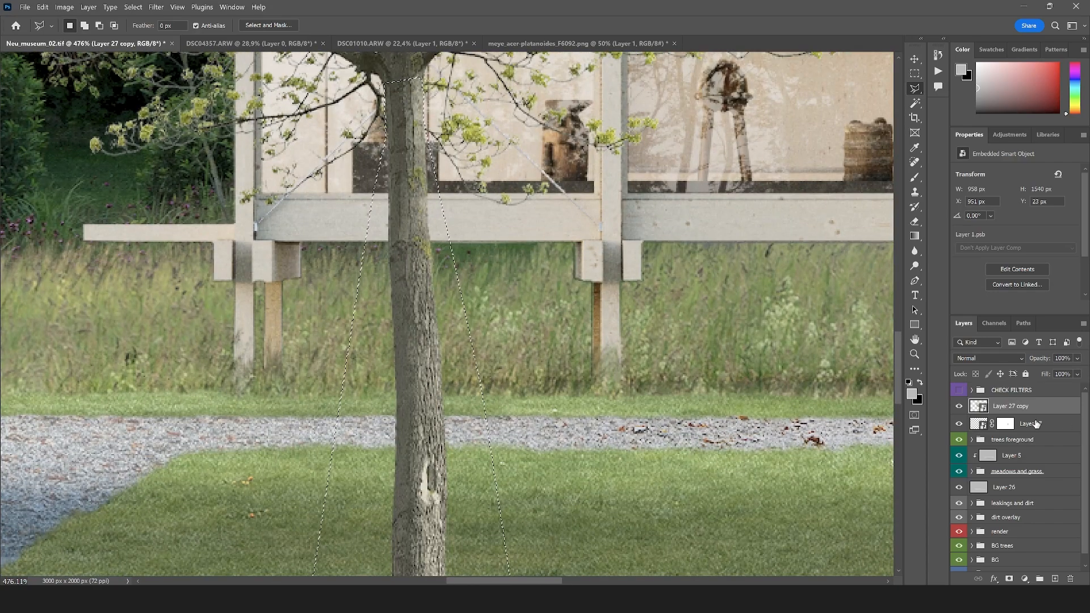
Copy the selected trunk to its own layer and delete the large tree copy
{"action": "key", "text": "ctrl+j"}
{"action": "left_click_drag", "start_coordinate": [1011, 427], "coordinate": [1071, 578]}
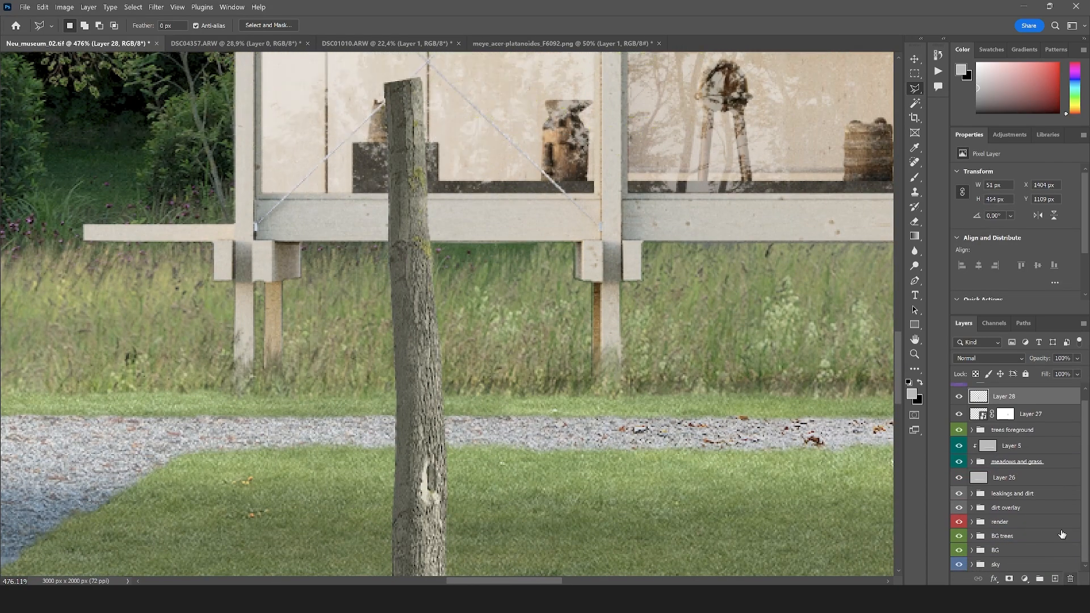
Convert the separate trunk layer to a smart object
{"action": "scroll", "coordinate": [386, 396], "scroll_direction": "down", "scroll_amount": 6}
{"action": "right_click", "coordinate": [1023, 386]}
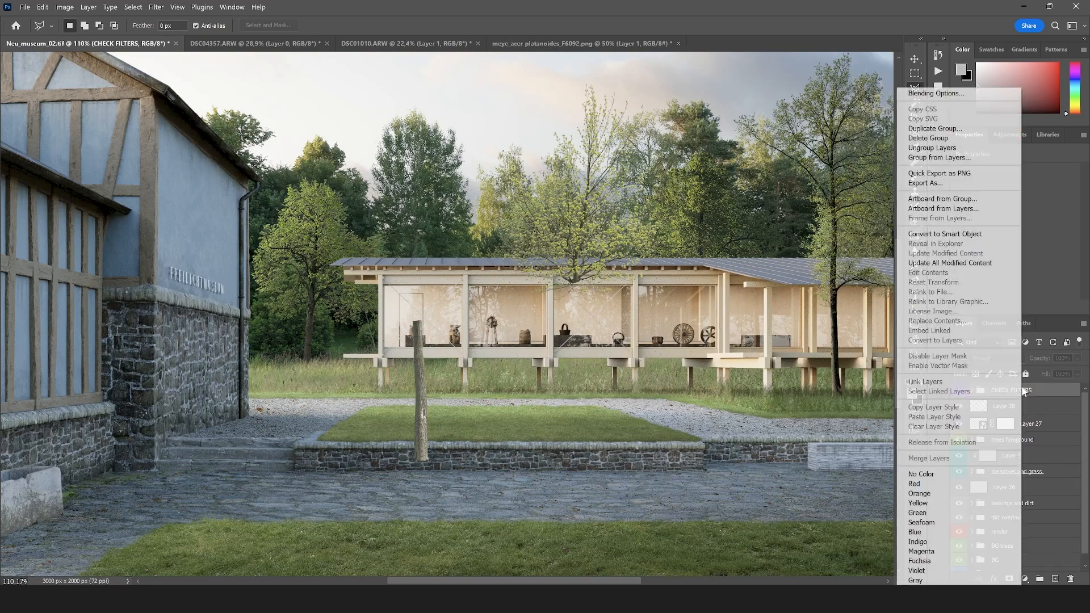
{"action": "left_click", "coordinate": [1034, 408]}
{"action": "left_click", "coordinate": [1015, 407]}
{"action": "right_click", "coordinate": [1015, 407]}
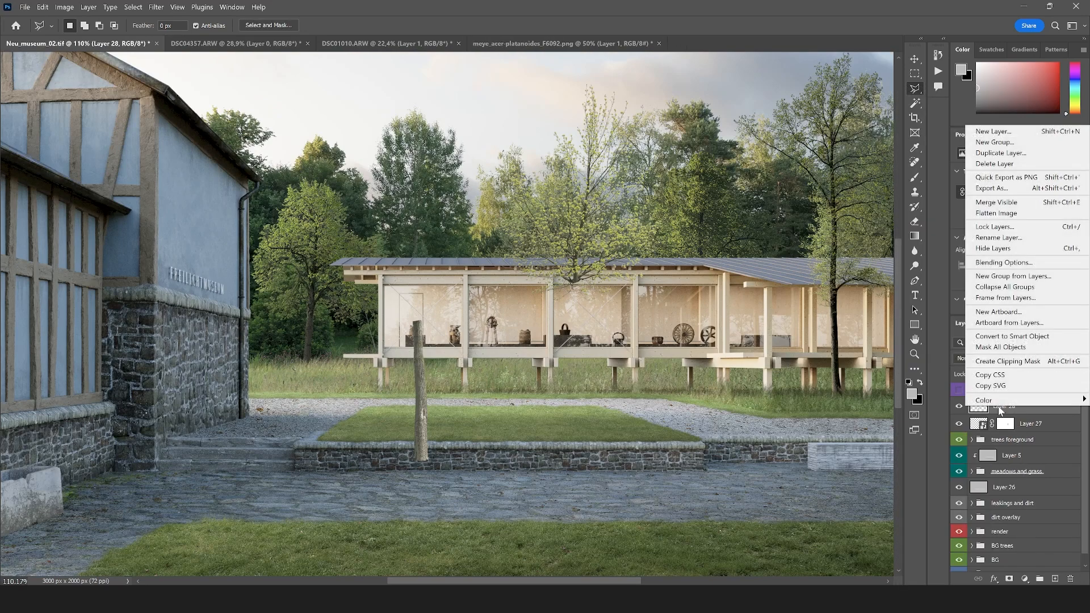
{"action": "left_click", "coordinate": [1010, 337]}
Move the trunk piece beneath the small tree's crown in front of the pavilion
{"action": "scroll", "coordinate": [564, 421], "scroll_direction": "up", "scroll_amount": 2}
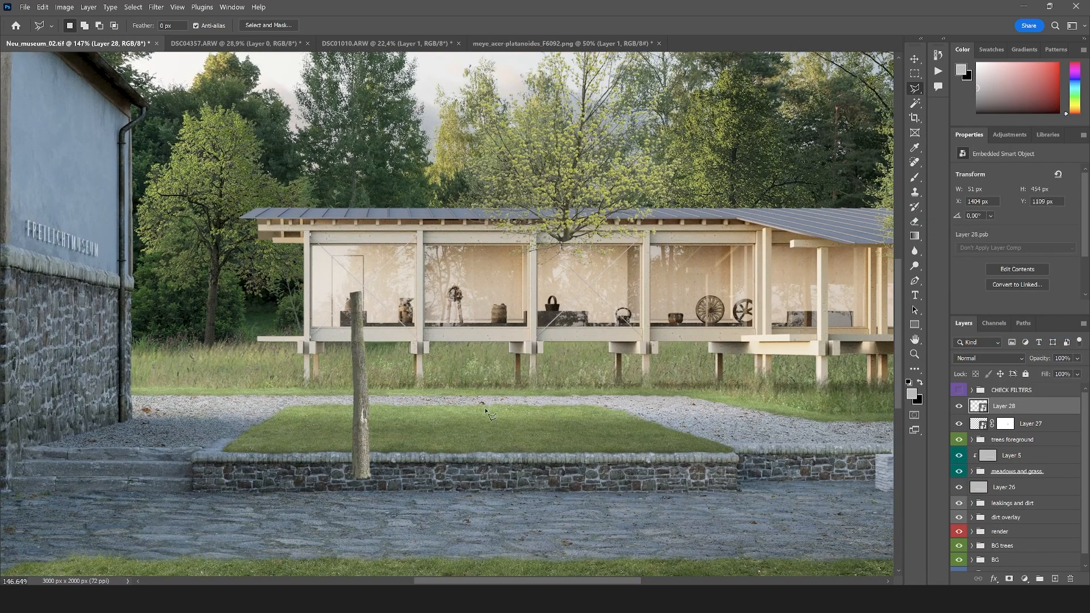
{"action": "key", "text": "v"}
{"action": "left_click_drag", "start_coordinate": [357, 407], "coordinate": [580, 355]}
Transform the trunk to about 41 × 442 px at -0,55° so its top joins the crown and its base stands on the raised lawn
{"action": "scroll", "coordinate": [568, 353], "scroll_direction": "up", "scroll_amount": 2}
{"action": "key", "text": "ctrl+t"}
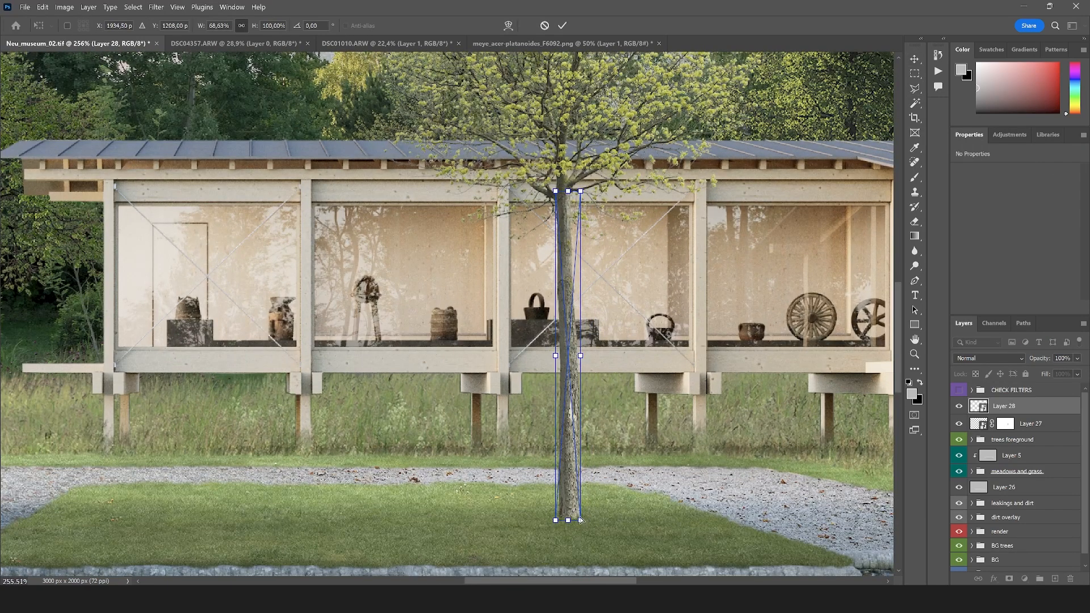
{"action": "left_click_drag", "start_coordinate": [580, 520], "coordinate": [555, 516]}
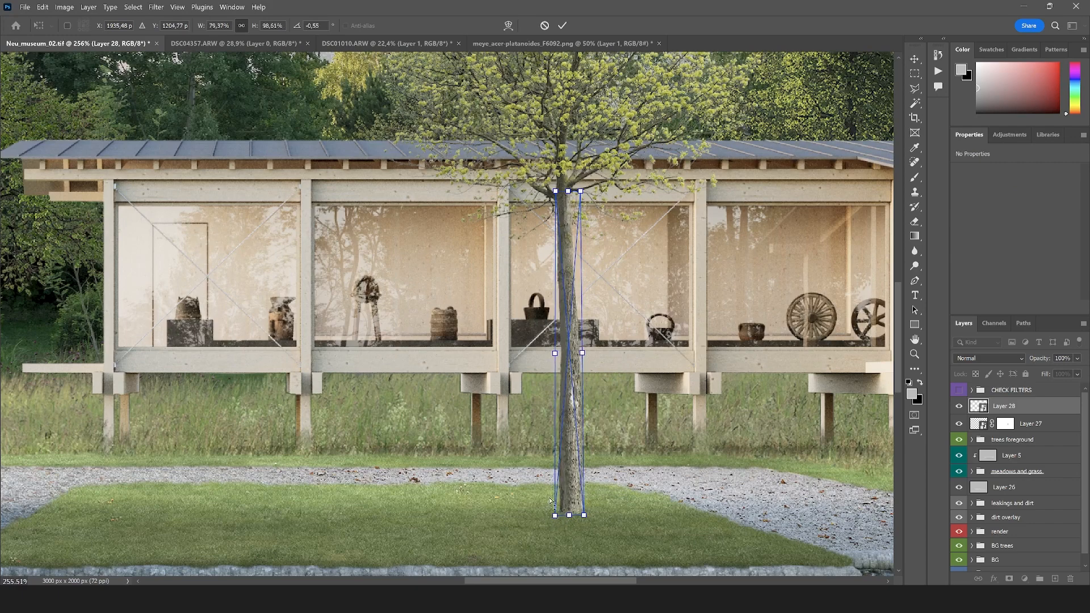
{"action": "scroll", "coordinate": [569, 166], "scroll_direction": "up", "scroll_amount": 5}
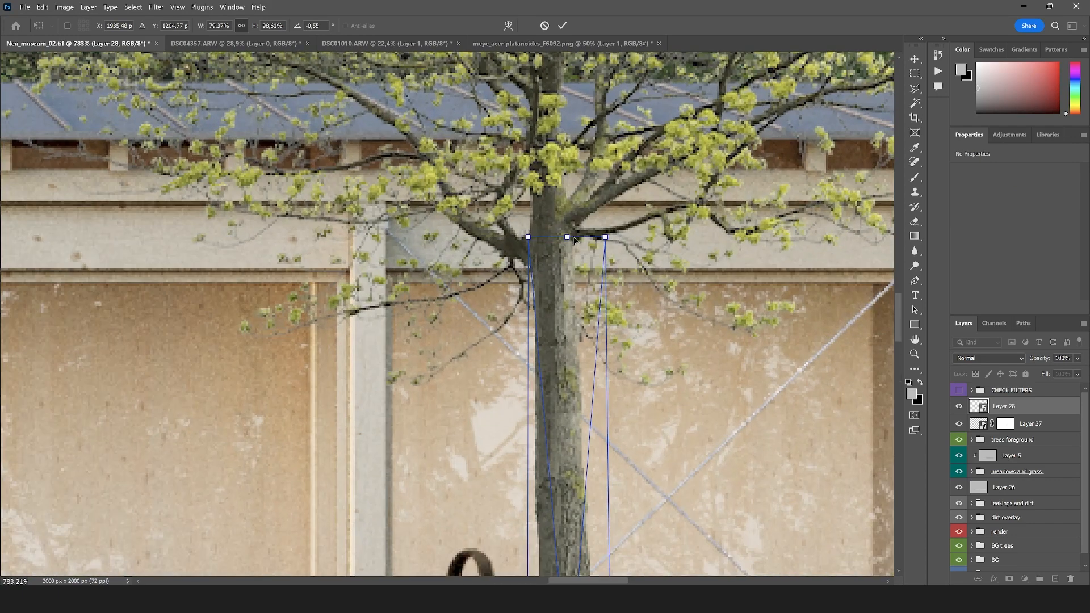
{"action": "left_click_drag", "start_coordinate": [570, 243], "coordinate": [602, 254]}
{"action": "key", "text": "Return"}
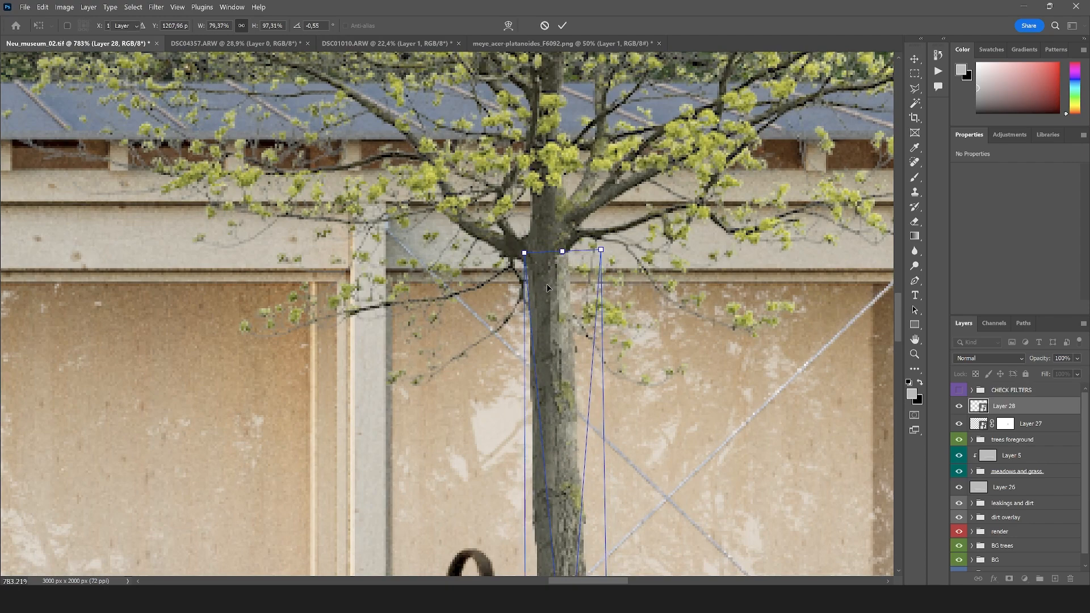
{"action": "left_click", "coordinate": [914, 89]}
Flip the tree's trunk and crown layers horizontally together
{"action": "scroll", "coordinate": [603, 262], "scroll_direction": "down", "scroll_amount": 10}
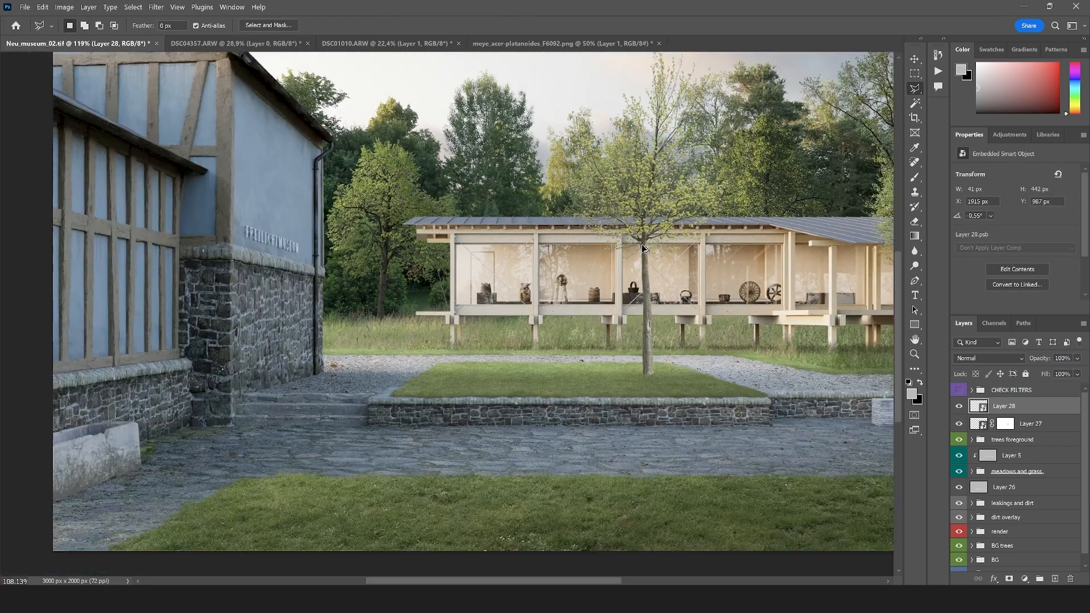
{"action": "scroll", "coordinate": [614, 250], "scroll_direction": "up", "scroll_amount": 1}
{"action": "scroll", "coordinate": [339, 380], "scroll_direction": "down", "scroll_amount": 2}
{"action": "scroll", "coordinate": [338, 380], "scroll_direction": "down", "scroll_amount": 1}
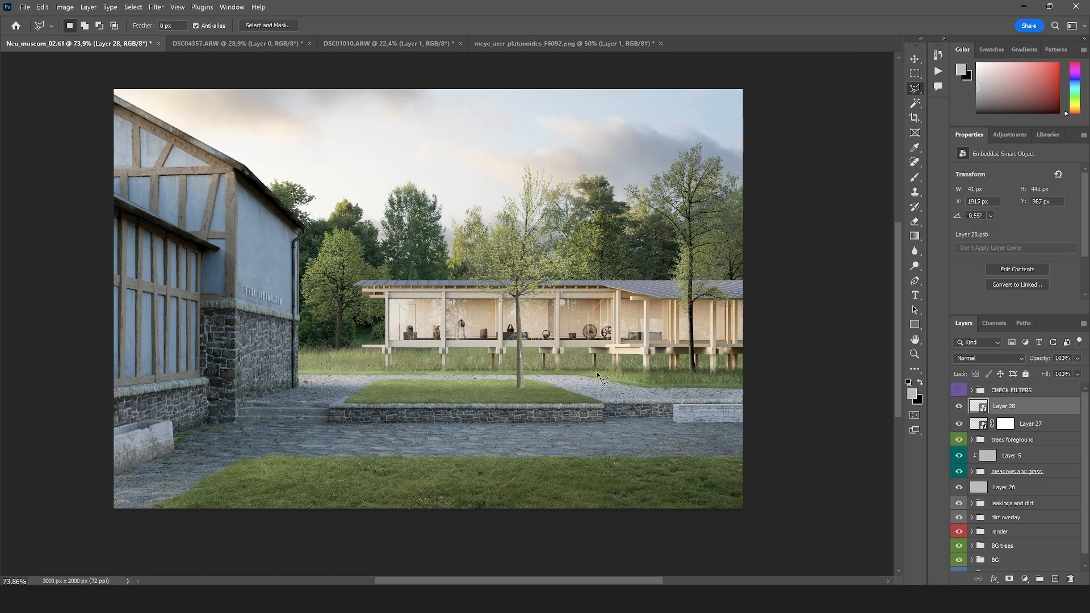
{"action": "scroll", "coordinate": [474, 380], "scroll_direction": "up", "scroll_amount": 1}
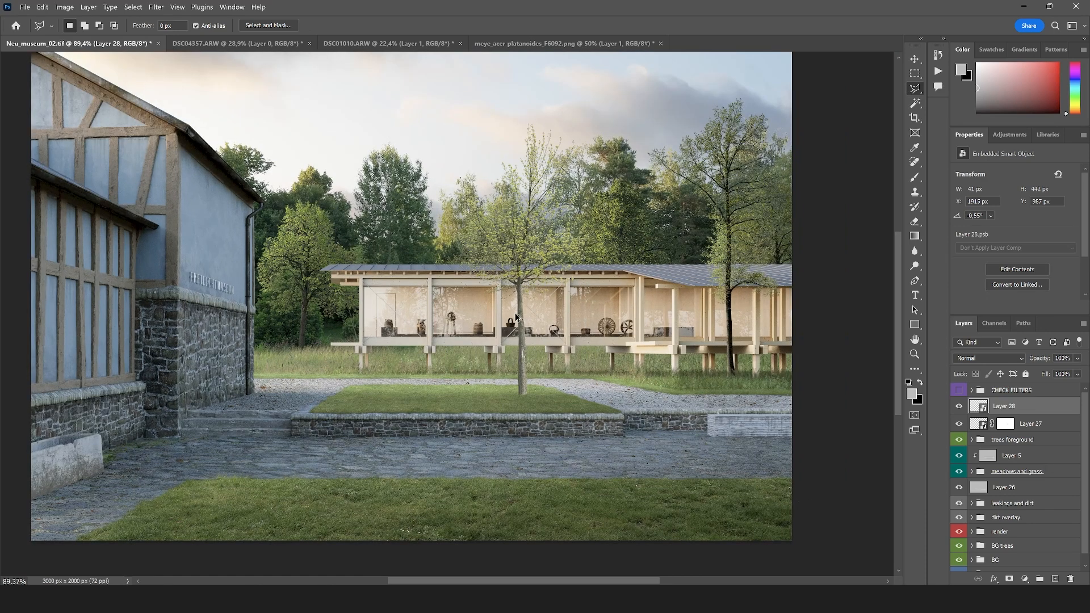
{"action": "left_click", "coordinate": [1045, 431], "text": "shift"}
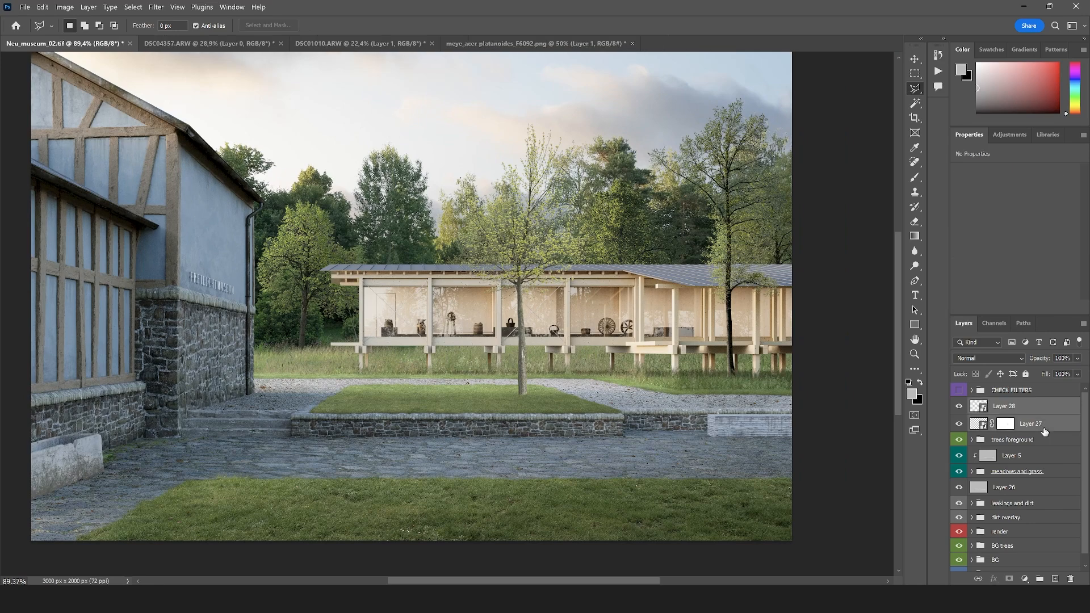
{"action": "key", "text": "ctrl+t"}
{"action": "right_click", "coordinate": [514, 278]}
{"action": "left_click", "coordinate": [560, 501]}
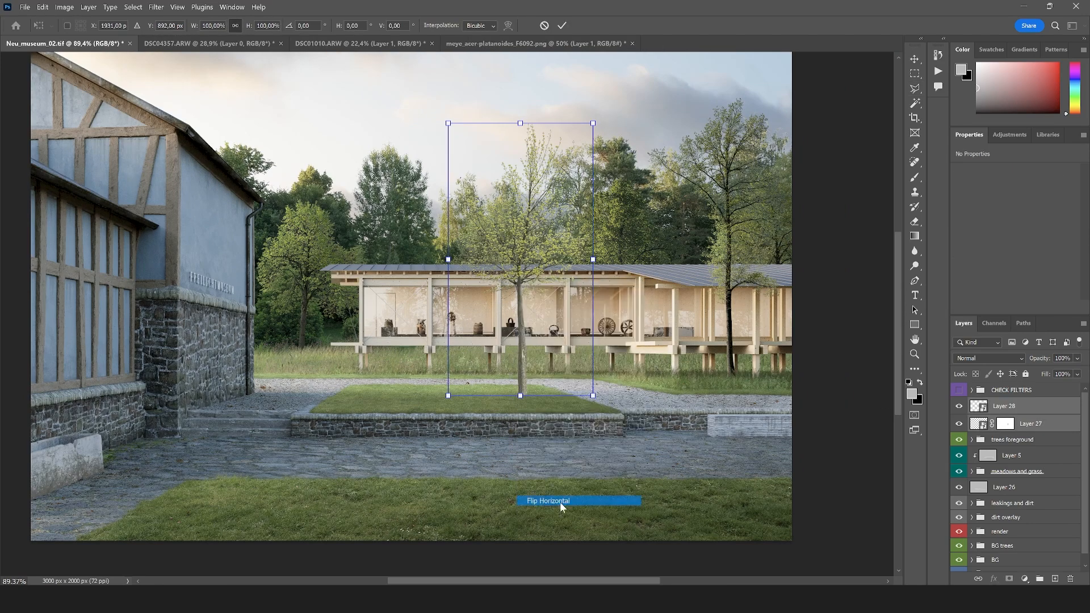
{"action": "key", "text": "Return"}
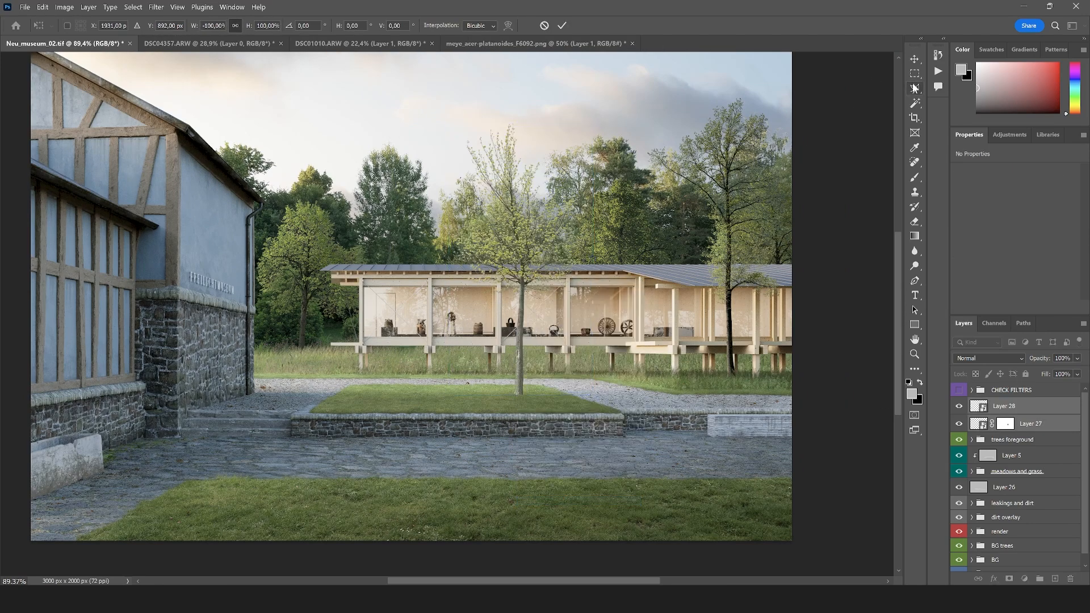
{"action": "left_click", "coordinate": [915, 88]}
Group the tree's trunk and crown layers
{"action": "scroll", "coordinate": [476, 294], "scroll_direction": "down", "scroll_amount": 1}
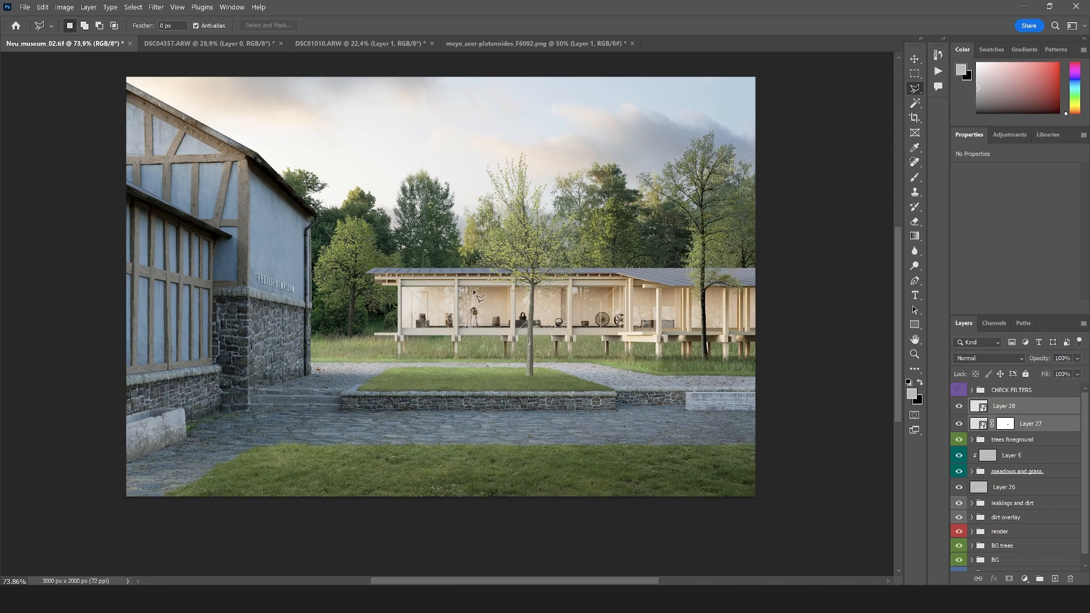
{"action": "scroll", "coordinate": [475, 294], "scroll_direction": "up", "scroll_amount": 2}
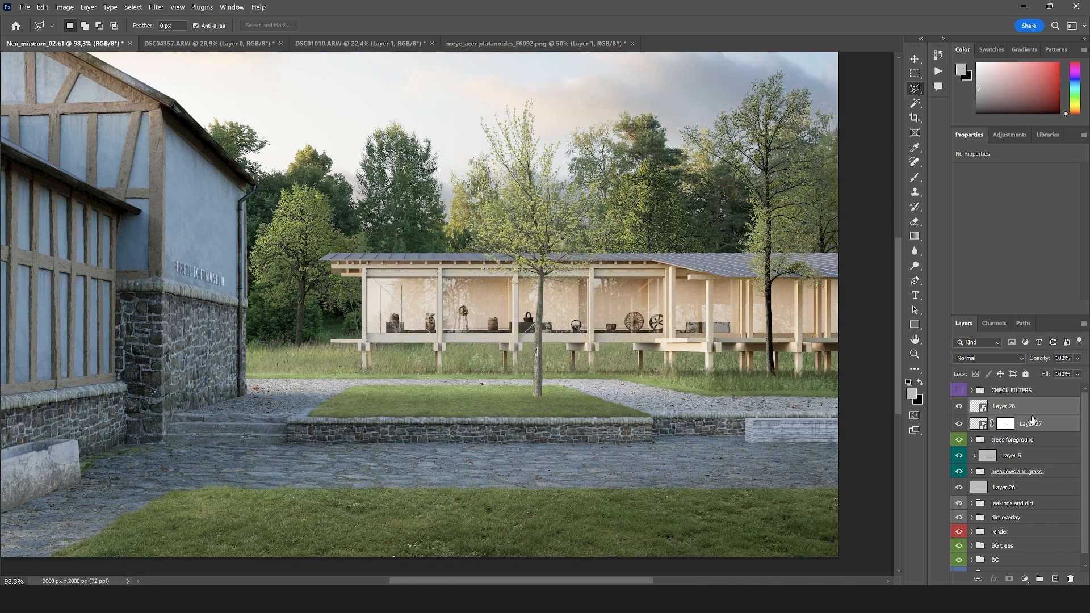
{"action": "left_click_drag", "start_coordinate": [1032, 420], "coordinate": [1040, 579]}
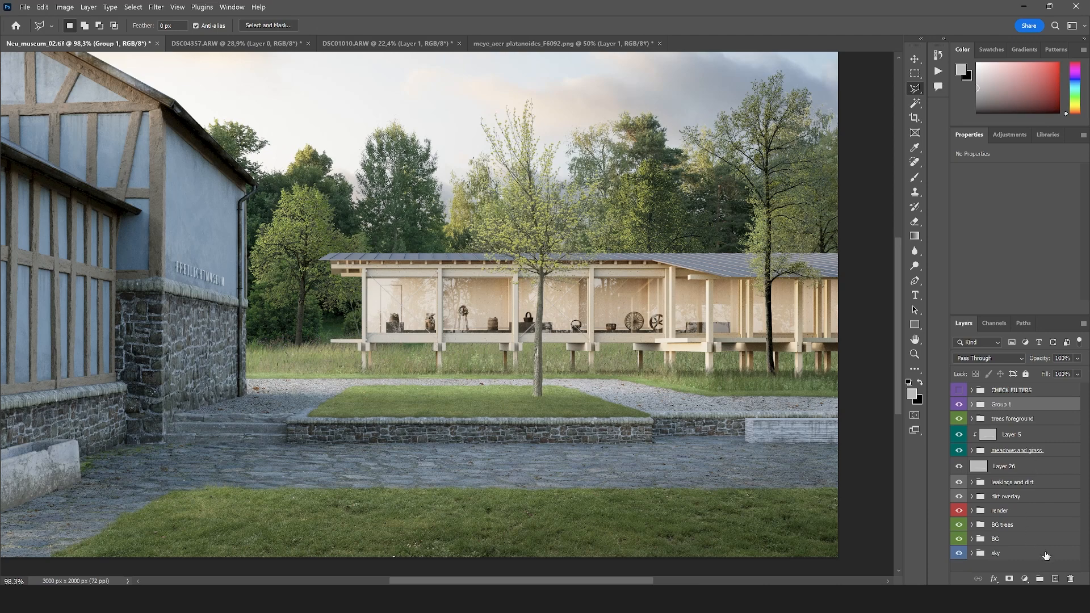
Move the new tree group to the top of the trees foreground group and give it the Green colour label
{"action": "left_click_drag", "start_coordinate": [1006, 408], "coordinate": [999, 419]}
{"action": "left_click", "coordinate": [972, 404]}
{"action": "right_click", "coordinate": [1014, 419]}
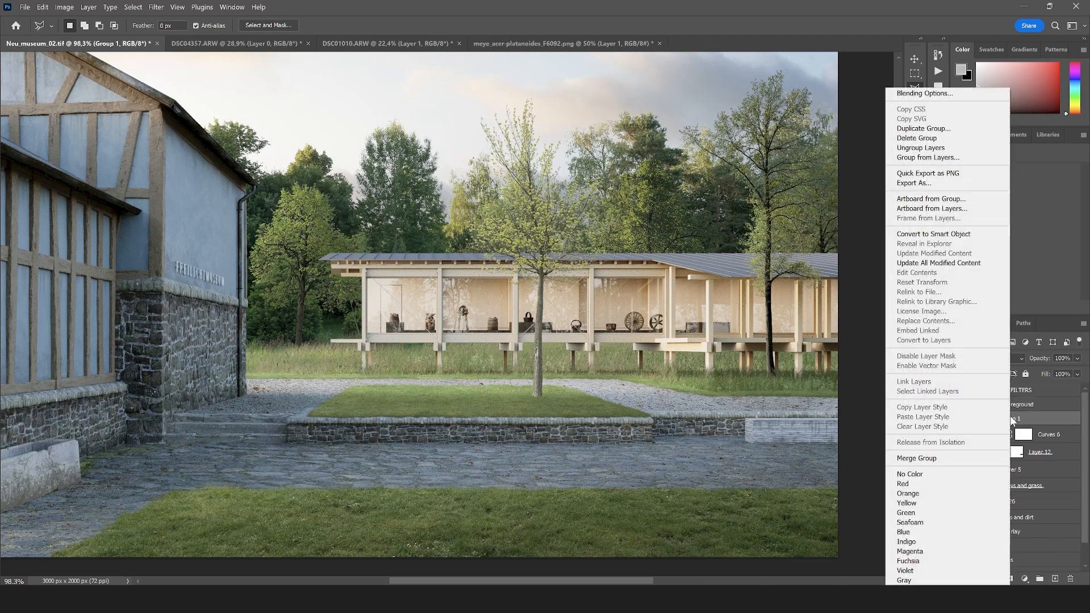
{"action": "left_click", "coordinate": [918, 512]}
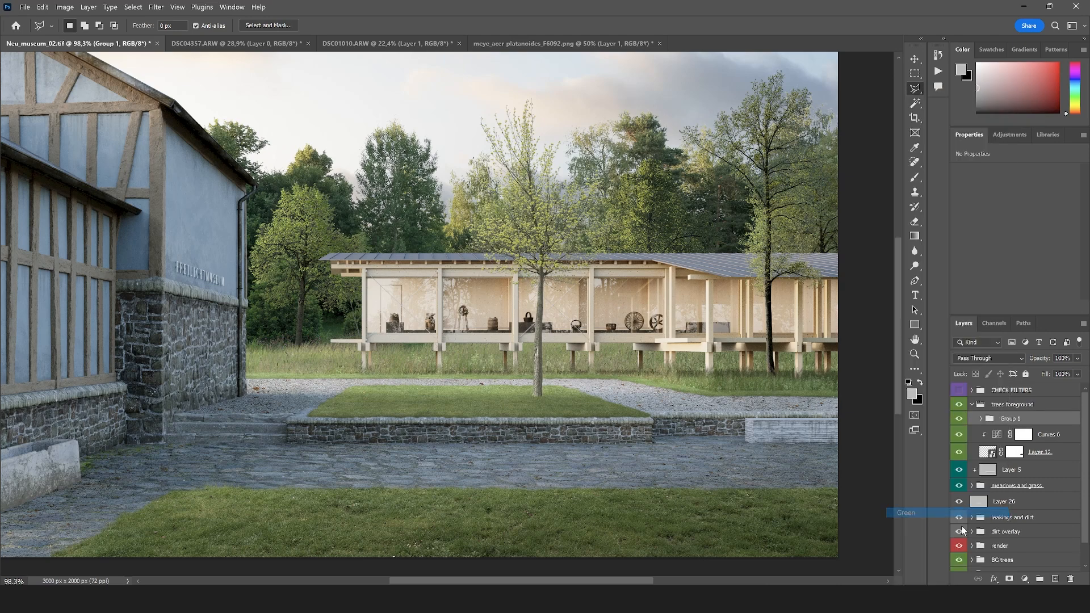
Add a Curves adjustment clipped to the tree group and pull the curve slightly down in the darker tones to darken the tree
{"action": "left_click", "coordinate": [1024, 580]}
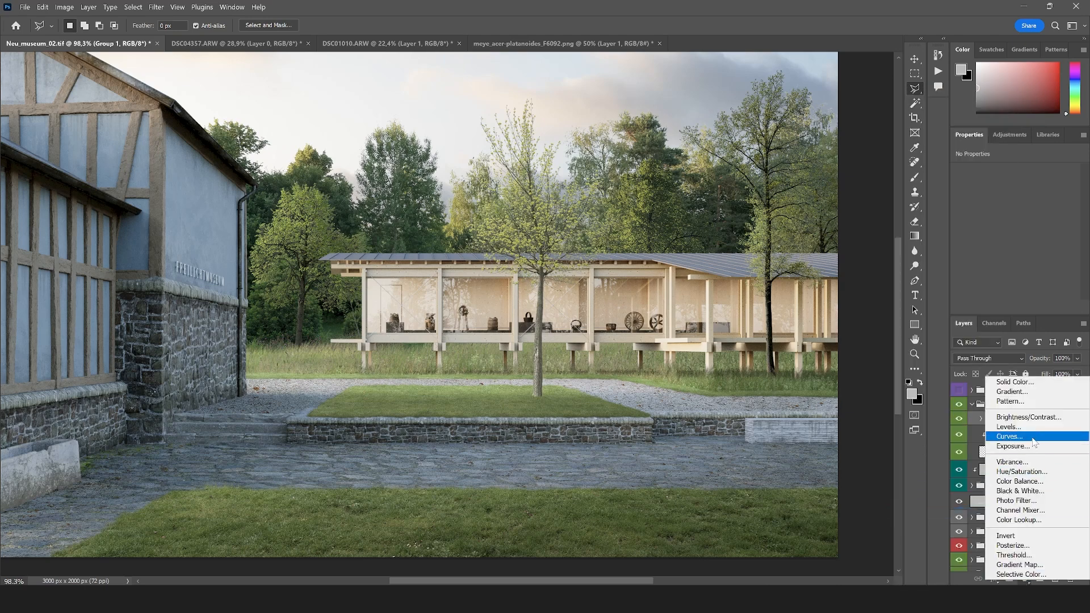
{"action": "left_click", "coordinate": [1011, 434]}
{"action": "key", "text": "ctrl+alt+g"}
{"action": "left_click_drag", "start_coordinate": [998, 271], "coordinate": [1008, 271]}
{"action": "scroll", "coordinate": [523, 378], "scroll_direction": "down", "scroll_amount": 3}
{"action": "scroll", "coordinate": [471, 270], "scroll_direction": "up", "scroll_amount": 1}
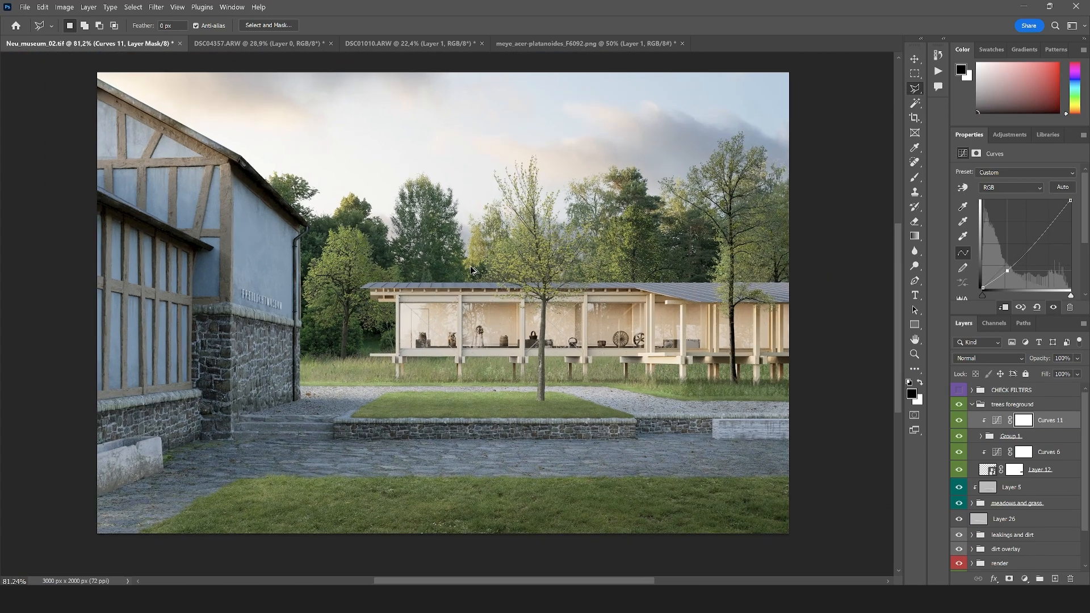
Enlarge the background tree beside the half-timbered building to about 502 × 732 px and shift it about 57 px towards the building
{"action": "key", "text": "ctrl+t"}
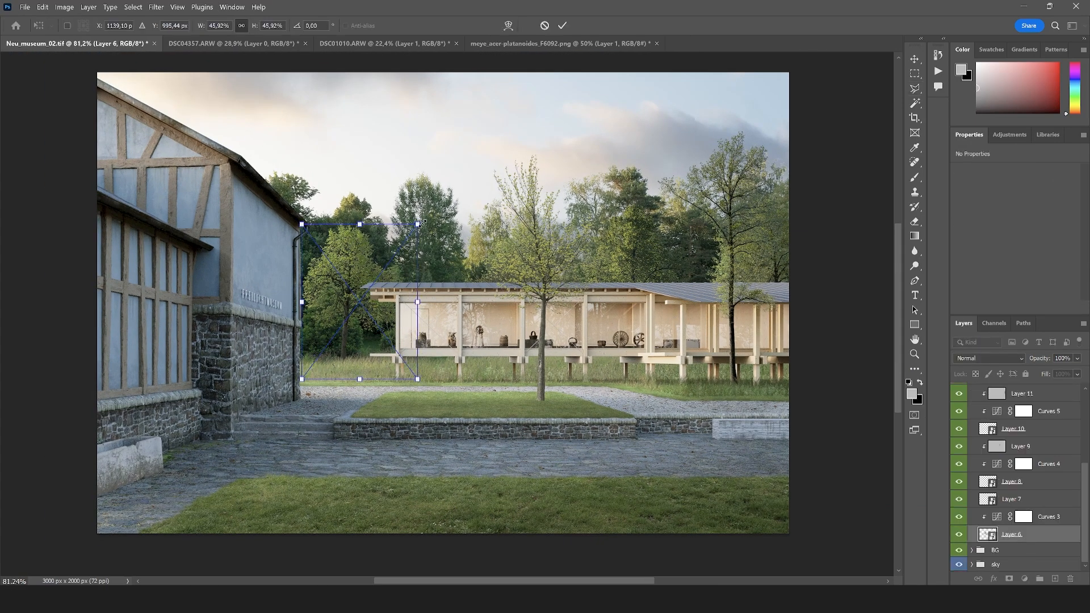
{"action": "left_click_drag", "start_coordinate": [423, 223], "coordinate": [443, 214]}
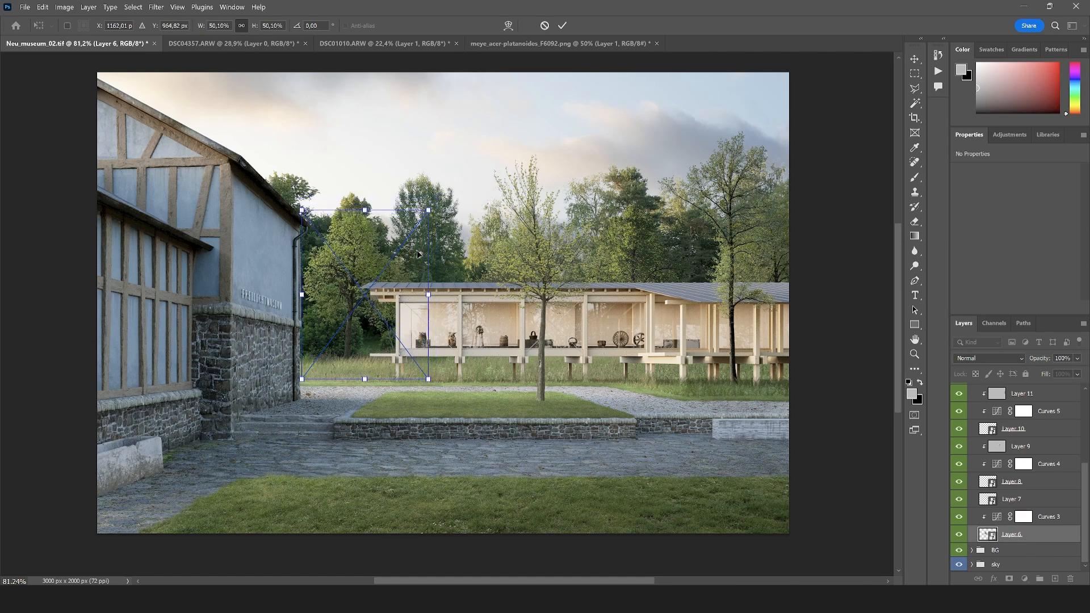
{"action": "left_click_drag", "start_coordinate": [422, 261], "coordinate": [406, 264]}
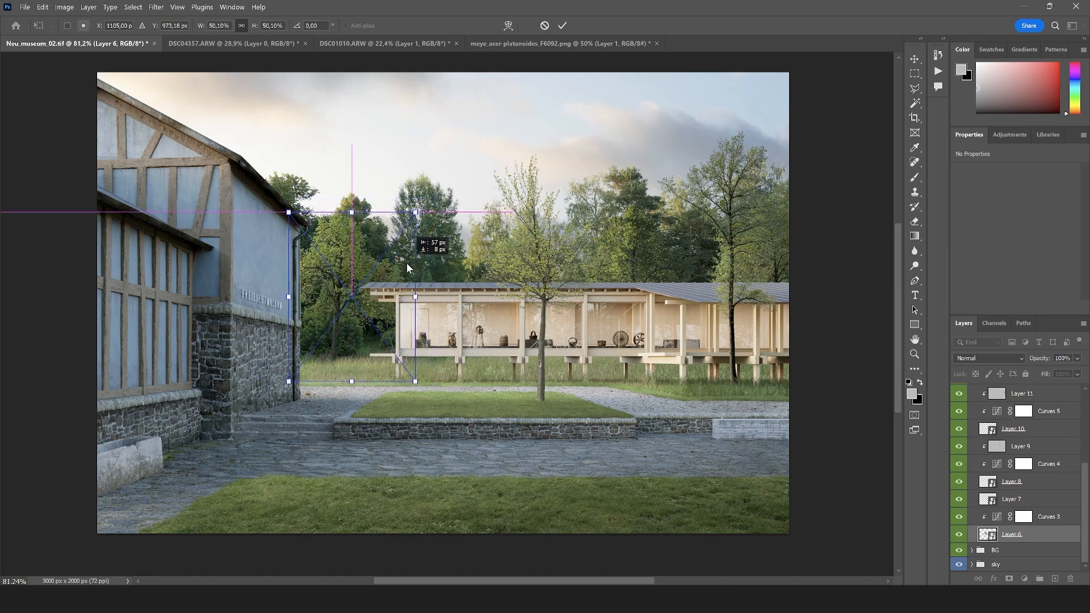
{"action": "key", "text": "Return"}
{"action": "key", "text": "l"}
{"action": "scroll", "coordinate": [377, 312], "scroll_direction": "down", "scroll_amount": 2}
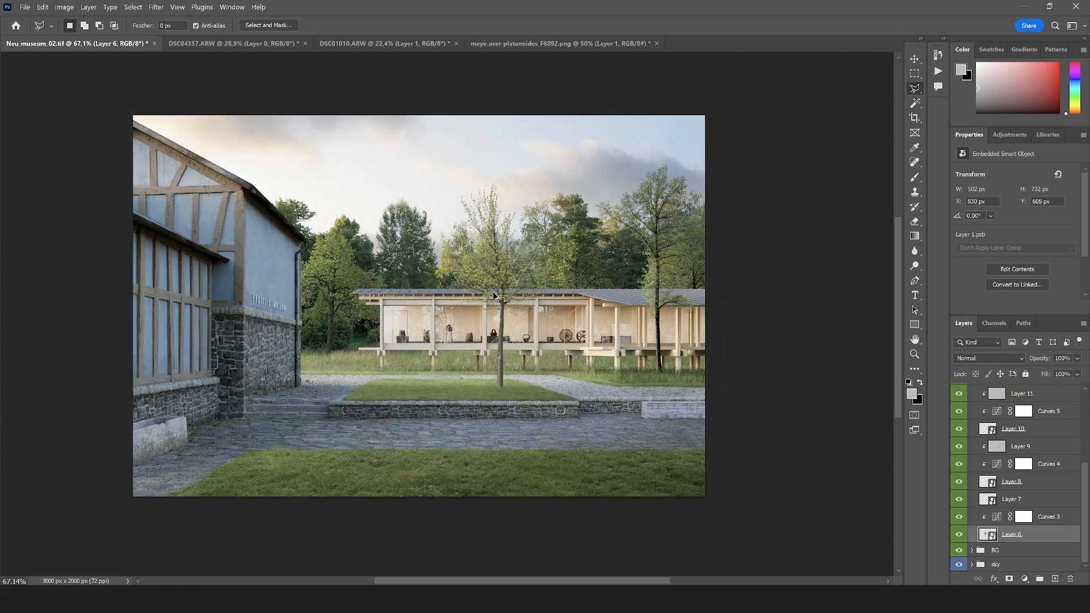
{"action": "scroll", "coordinate": [329, 336], "scroll_direction": "up", "scroll_amount": 1}
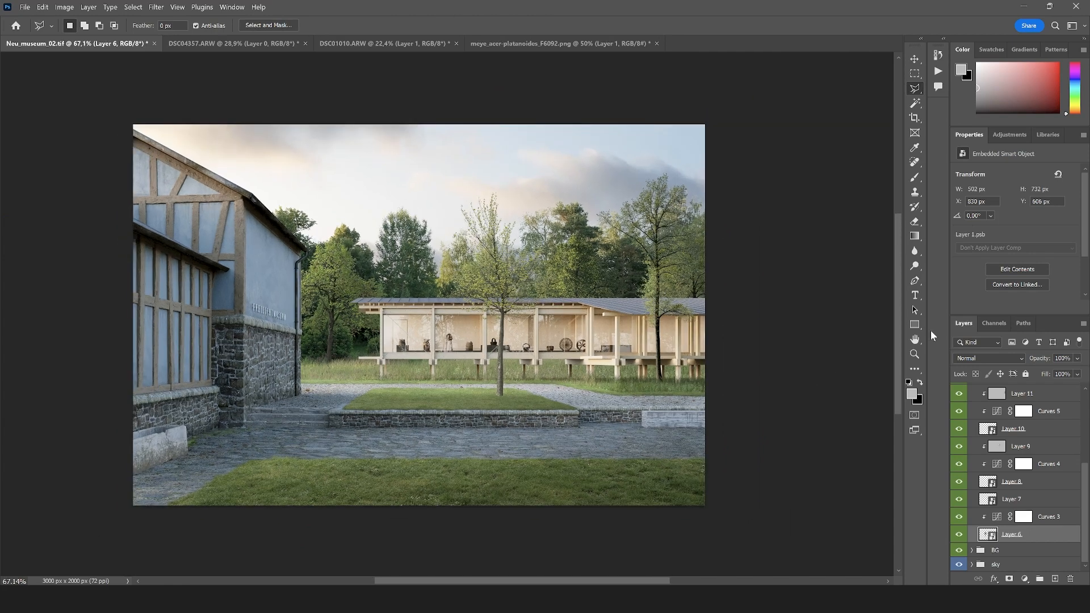
{"action": "left_click", "coordinate": [912, 356]}
{"action": "left_click", "coordinate": [416, 370]}
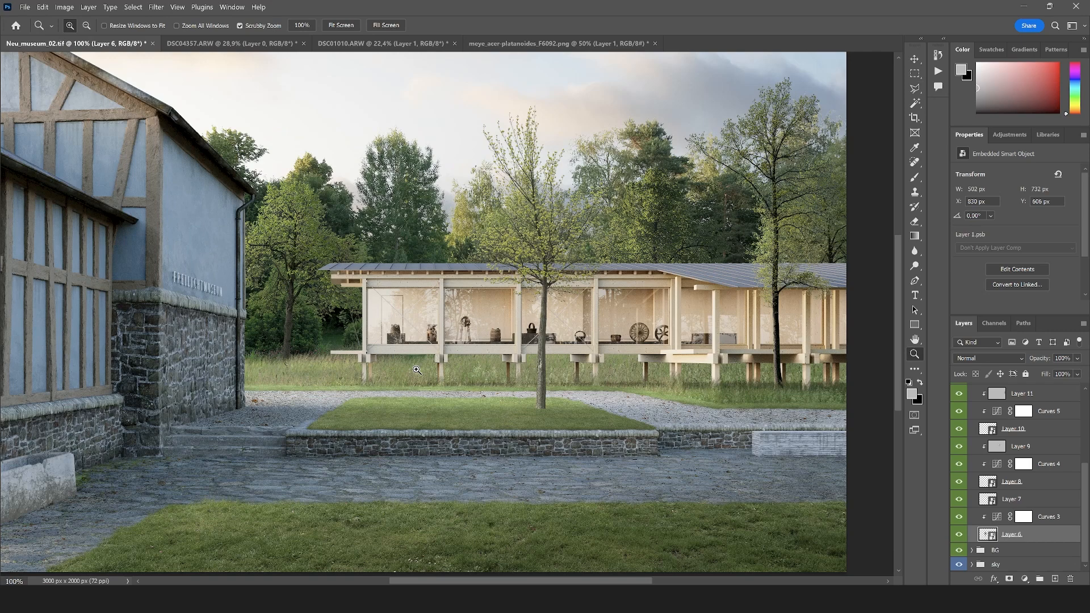
{"action": "right_click", "coordinate": [525, 378]}
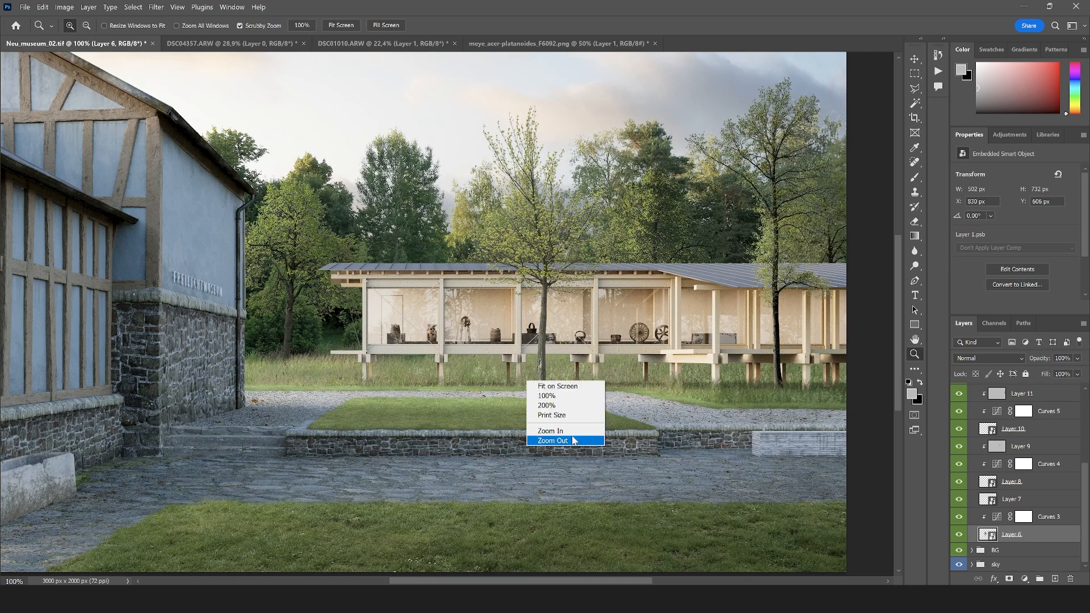
{"action": "left_click", "coordinate": [539, 440]}
{"action": "left_click_drag", "start_coordinate": [470, 388], "coordinate": [485, 385]}
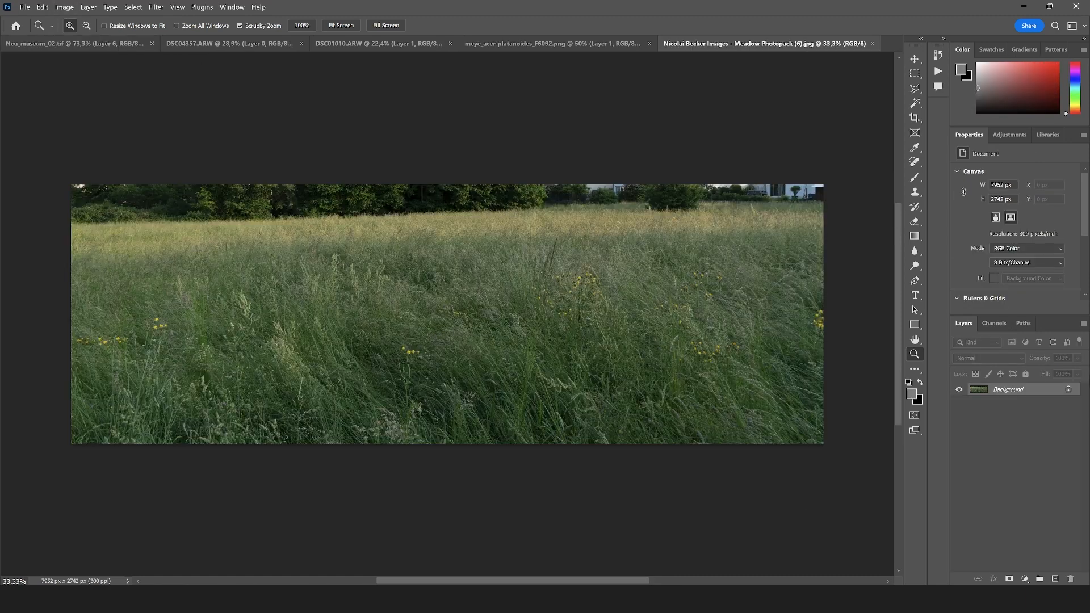
Copy the full-width lower part of the Meadow Photopack (6) image, about 7952 × 2040 px, to a new layer and convert it to a smart object
{"action": "right_click", "coordinate": [1038, 392]}
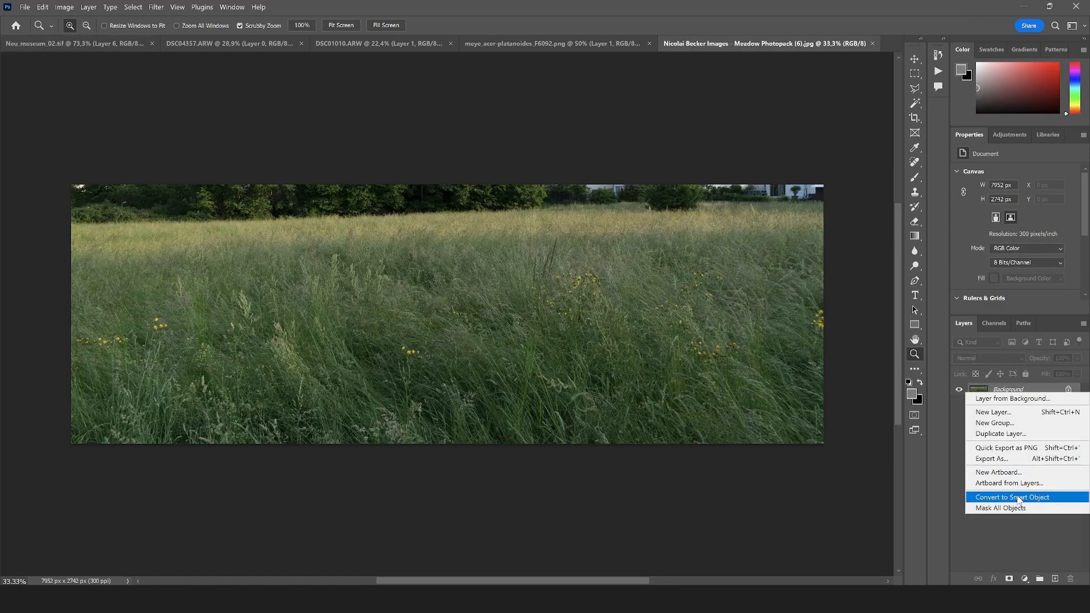
{"action": "left_click", "coordinate": [913, 75]}
{"action": "left_click_drag", "start_coordinate": [854, 489], "coordinate": [3, 255]}
{"action": "key", "text": "ctrl+j"}
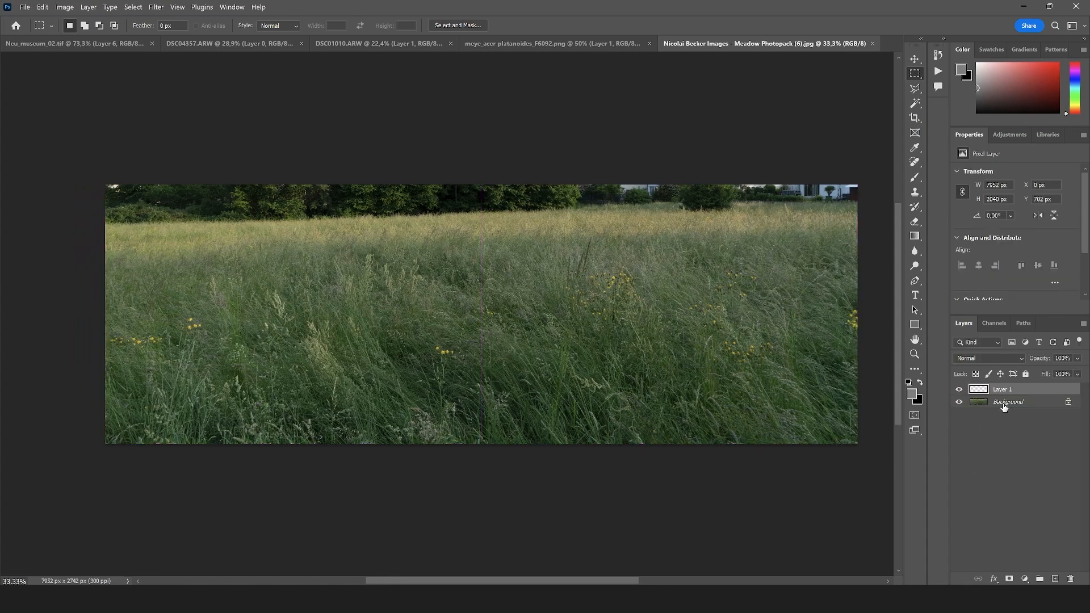
{"action": "right_click", "coordinate": [1004, 406]}
{"action": "left_click", "coordinate": [1012, 317]}
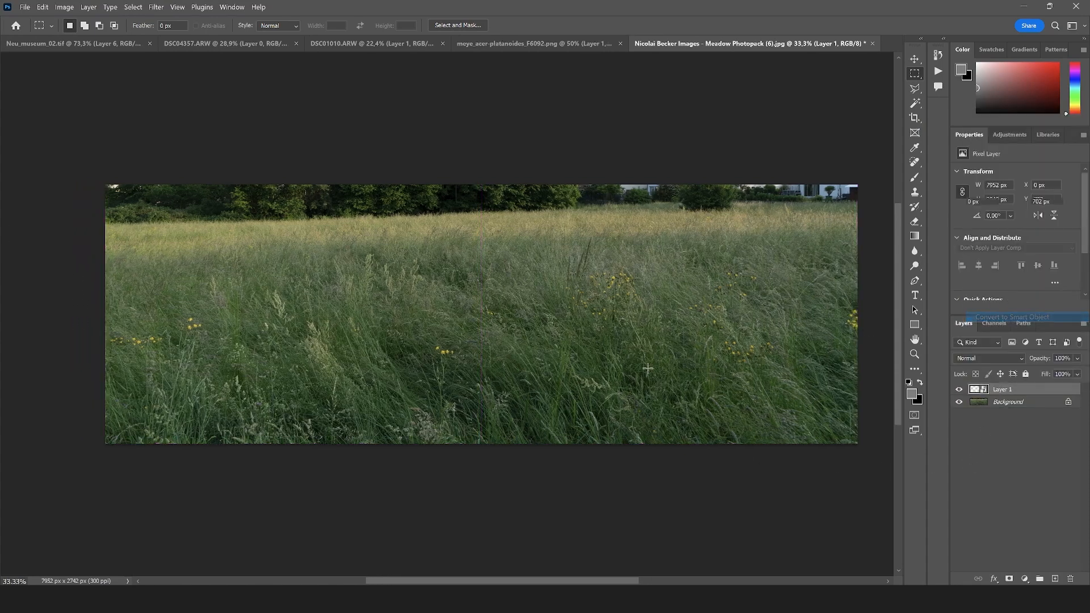
Bring the meadow layer into Neu_museum_02 and place it directly below the trees foreground group
{"action": "key", "text": "v"}
{"action": "left_click_drag", "start_coordinate": [506, 342], "coordinate": [361, 248]}
{"action": "left_click", "coordinate": [612, 252]}
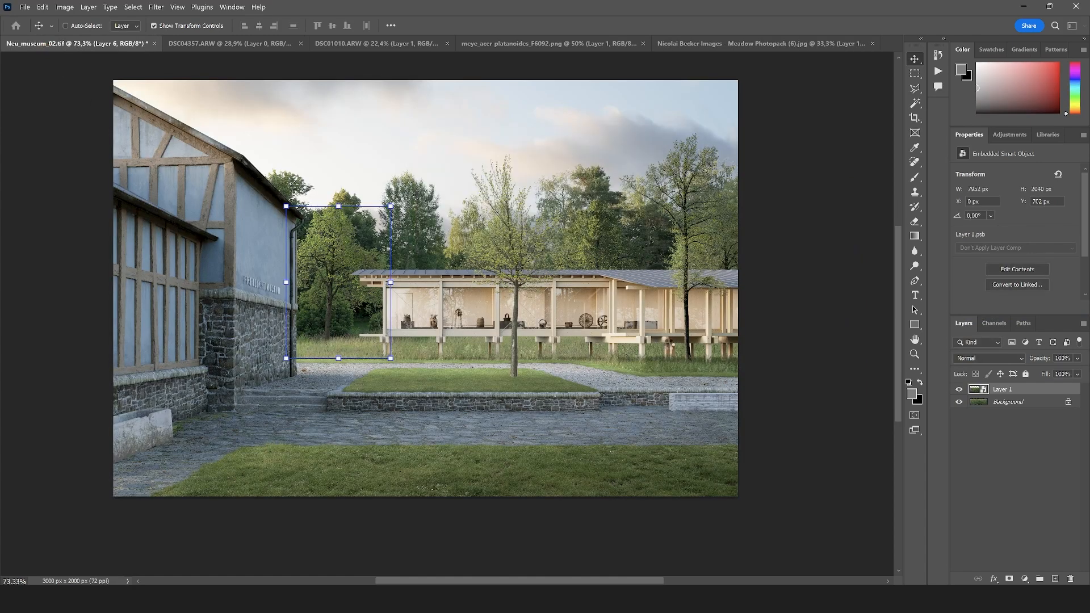
{"action": "left_click_drag", "start_coordinate": [1032, 561], "coordinate": [1012, 414]}
Scale the meadow layer to about 2681 × 616 px with 0,16° rotation and place it over the foreground lawn
{"action": "scroll", "coordinate": [572, 396], "scroll_direction": "down", "scroll_amount": 12}
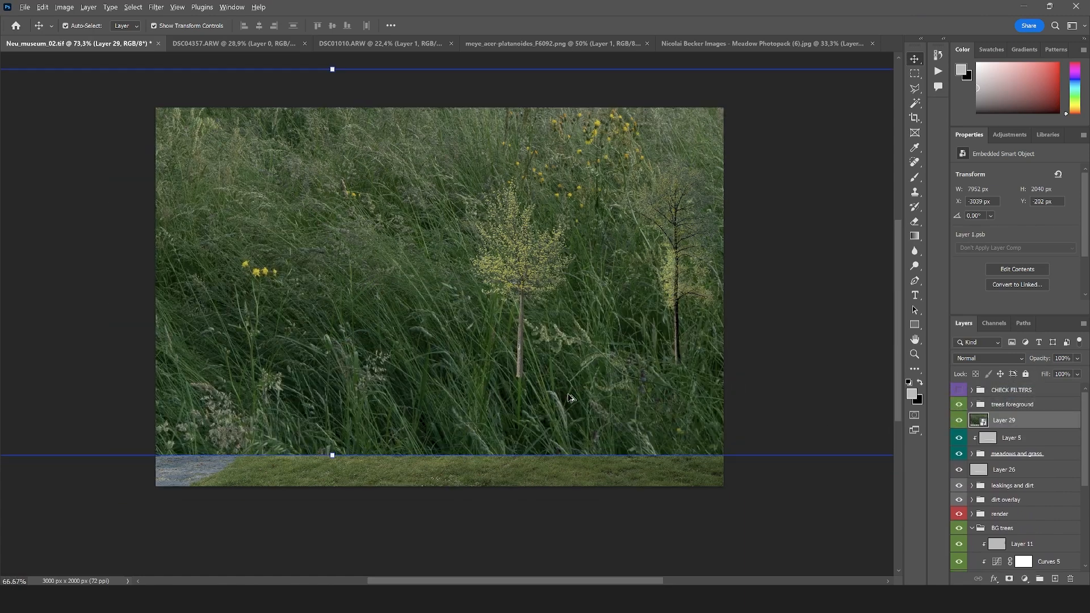
{"action": "left_click_drag", "start_coordinate": [724, 296], "coordinate": [535, 418]}
{"action": "scroll", "coordinate": [593, 420], "scroll_direction": "up", "scroll_amount": 7}
{"action": "scroll", "coordinate": [545, 418], "scroll_direction": "up", "scroll_amount": 4}
{"action": "left_click_drag", "start_coordinate": [601, 425], "coordinate": [626, 438]}
{"action": "left_click_drag", "start_coordinate": [230, 443], "coordinate": [172, 443]}
{"action": "left_click_drag", "start_coordinate": [682, 384], "coordinate": [655, 413]}
{"action": "key", "text": "Return"}
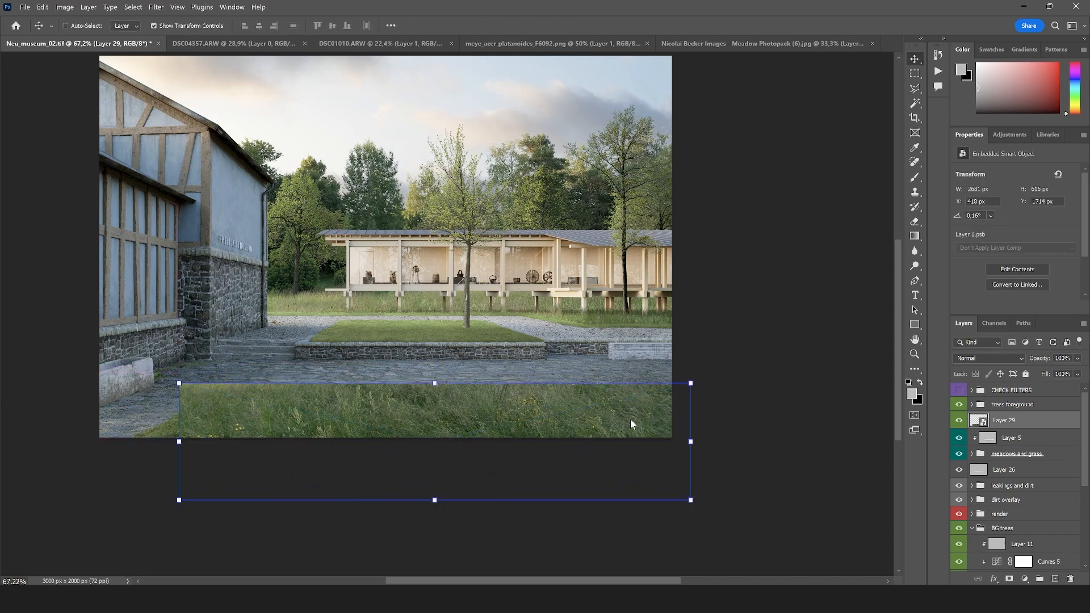
Add a layer mask to the meadow layer and invert it to black to hide the whole photo, with white as painting color
{"action": "left_click", "coordinate": [914, 89]}
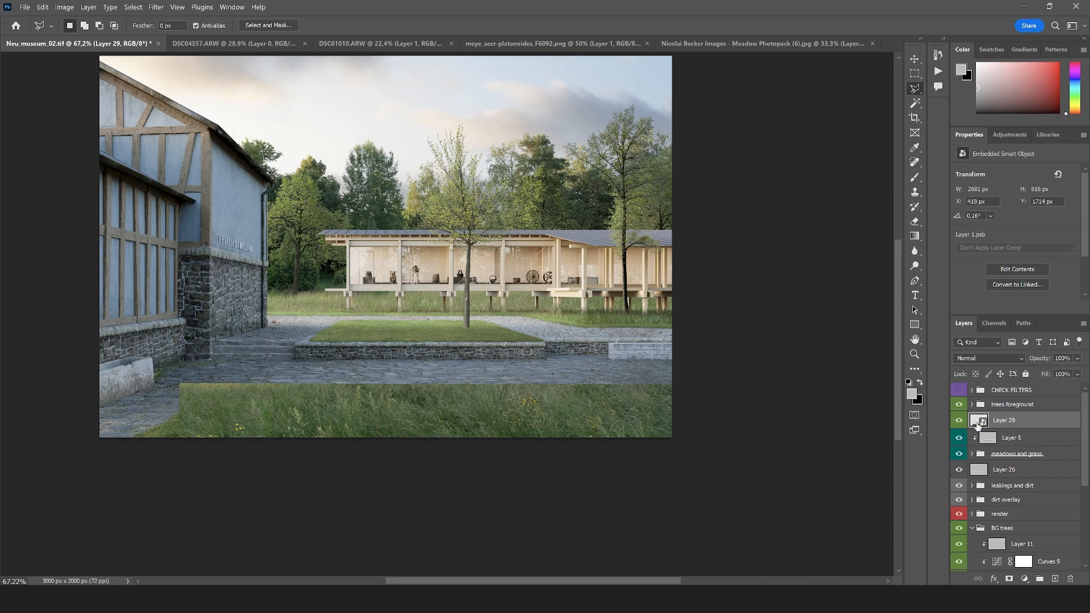
{"action": "left_click", "coordinate": [1008, 579]}
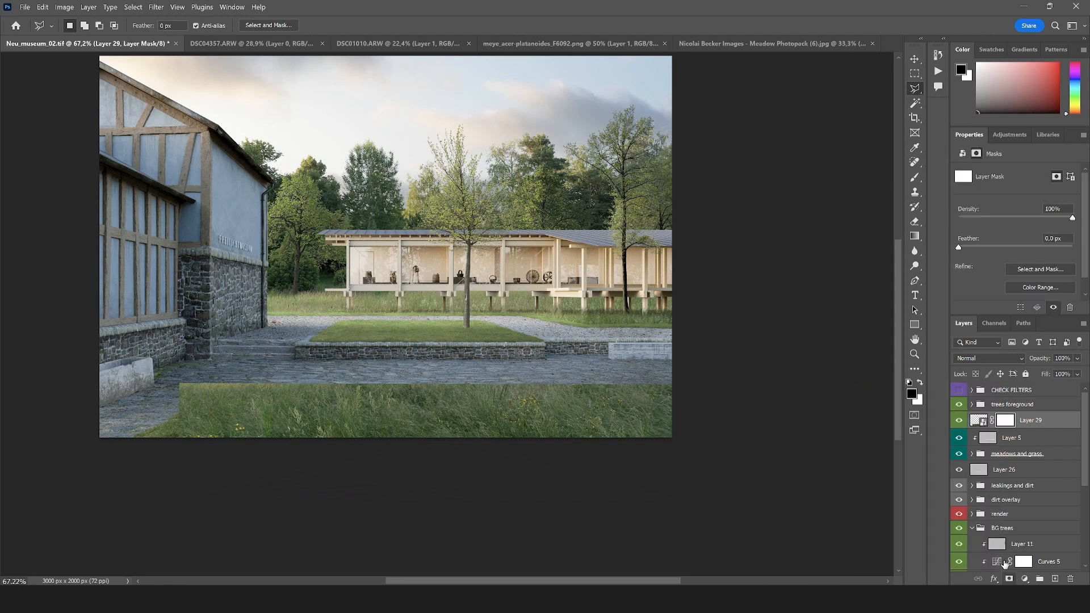
{"action": "key", "text": "ctrl+i"}
{"action": "key", "text": "x"}
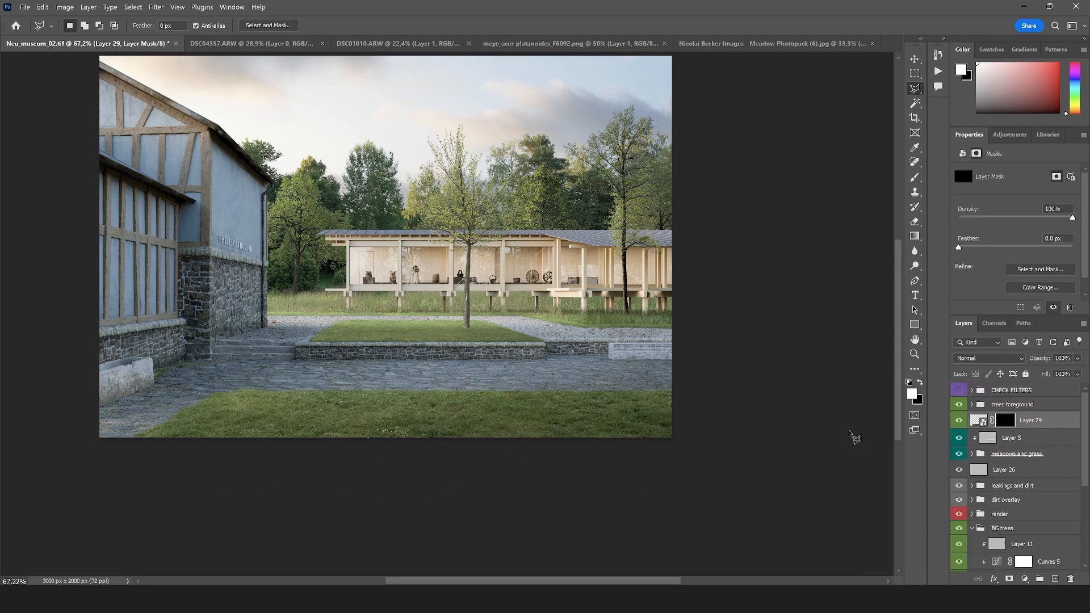
Choose the Meadow_01 brush from the meadow and grass brushes and set its opacity to 100%
{"action": "key", "text": "b"}
{"action": "left_click", "coordinate": [81, 31]}
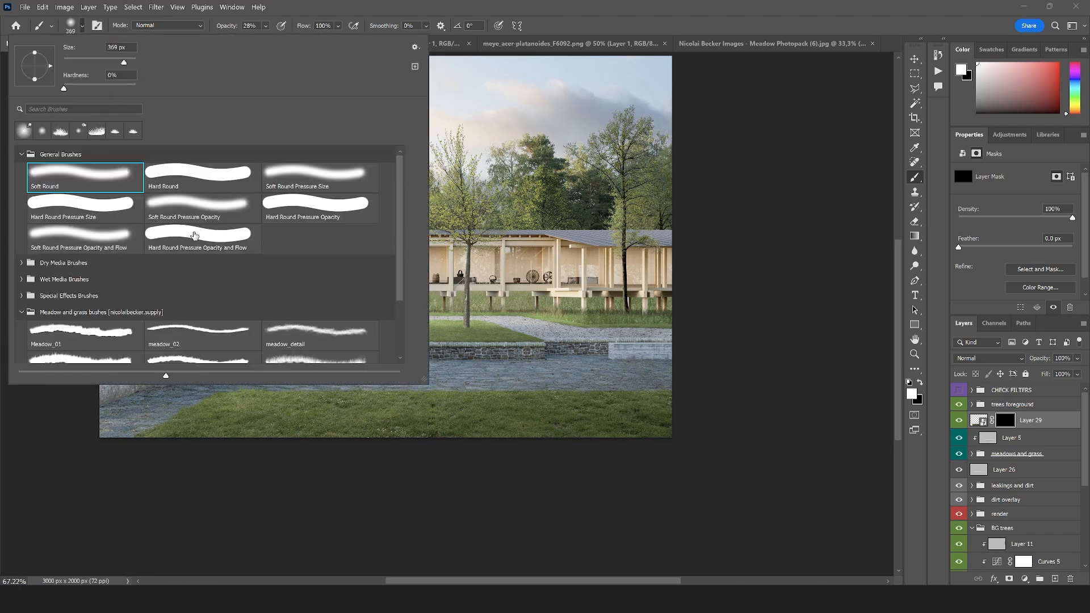
{"action": "scroll", "coordinate": [184, 320], "scroll_direction": "down", "scroll_amount": 3}
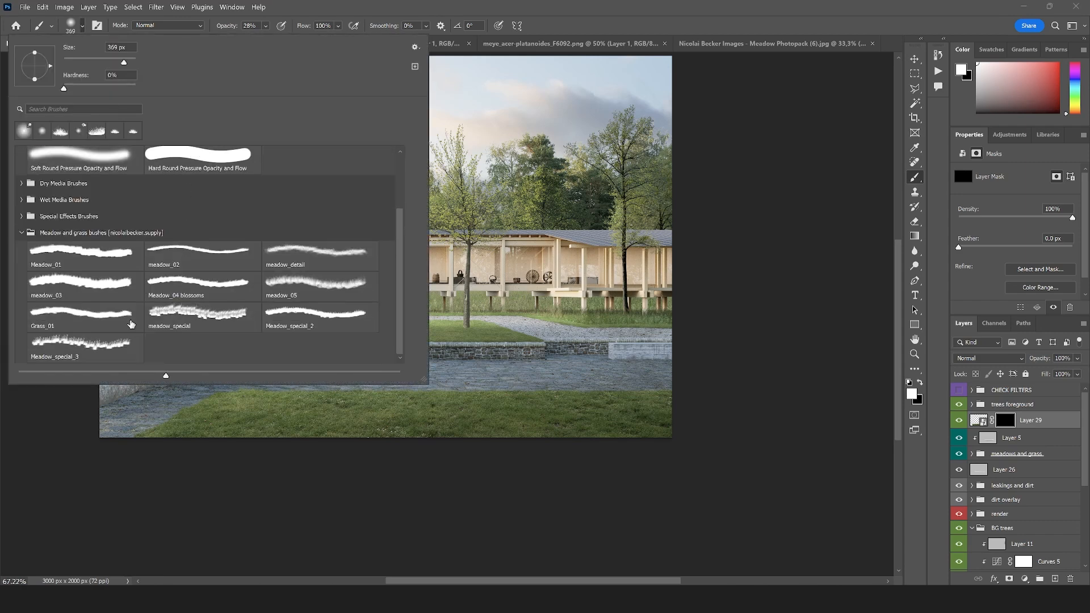
{"action": "left_click", "coordinate": [91, 261]}
{"action": "left_click", "coordinate": [273, 435]}
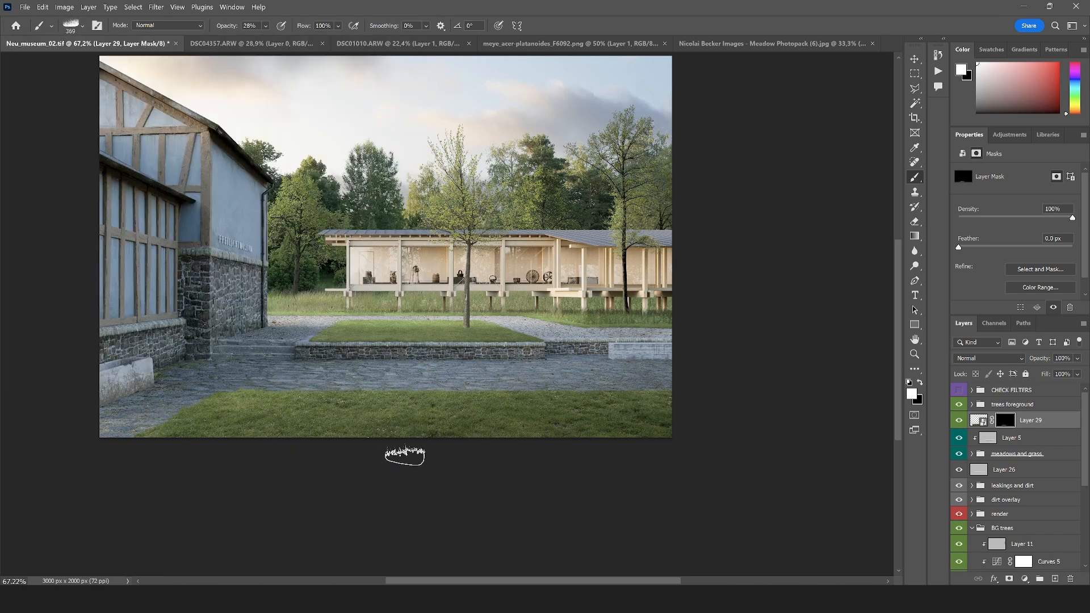
{"action": "left_click", "coordinate": [266, 26]}
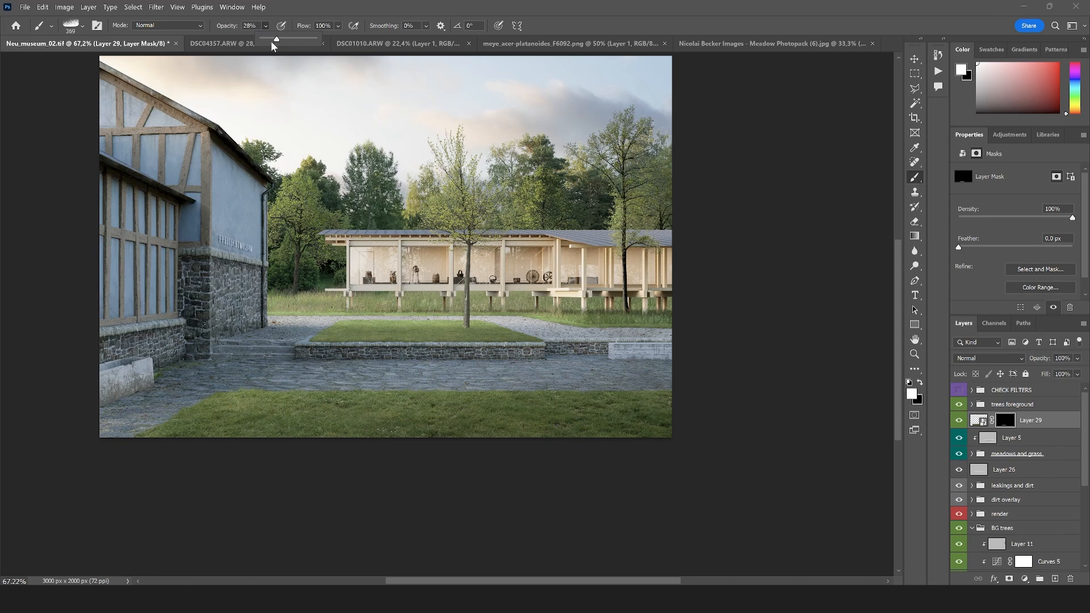
Set the Meadow_01 brush size to 1500 px and paint white on the meadow mask along the lower image edge
{"action": "left_click", "coordinate": [83, 25]}
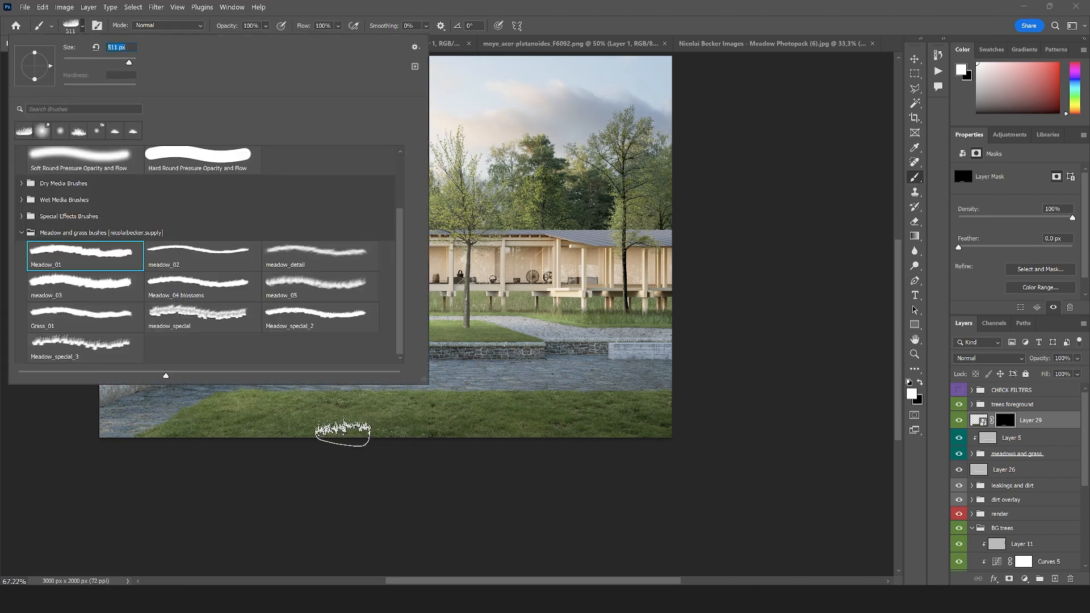
{"action": "left_click", "coordinate": [340, 434]}
{"action": "left_click", "coordinate": [82, 26]}
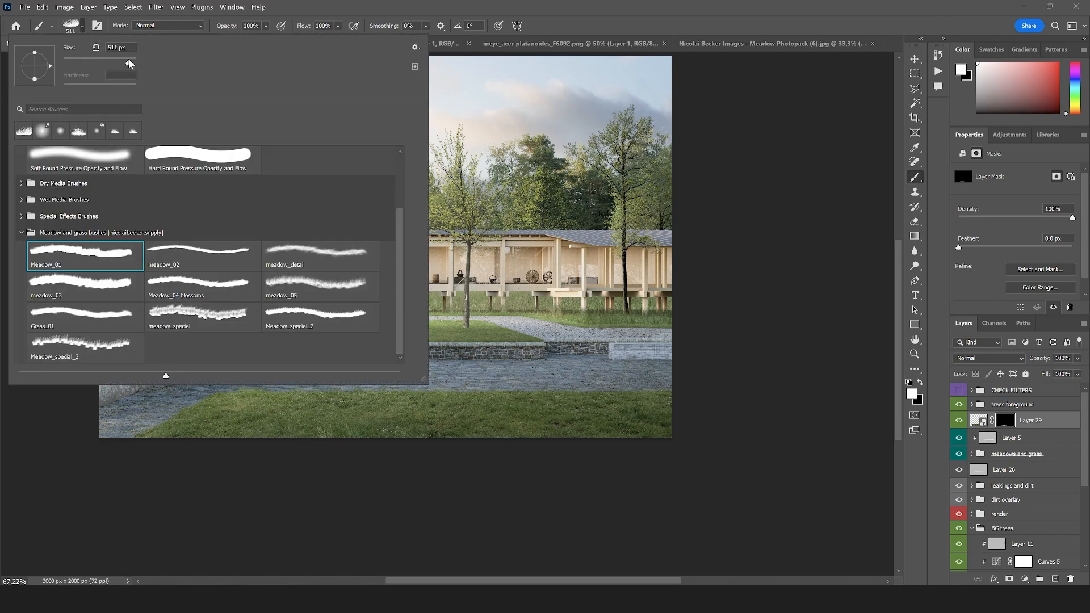
{"action": "left_click", "coordinate": [132, 63]}
{"action": "type", "text": "511"}
{"action": "key", "text": "Return"}
{"action": "type", "text": "1500"}
{"action": "key", "text": "Return"}
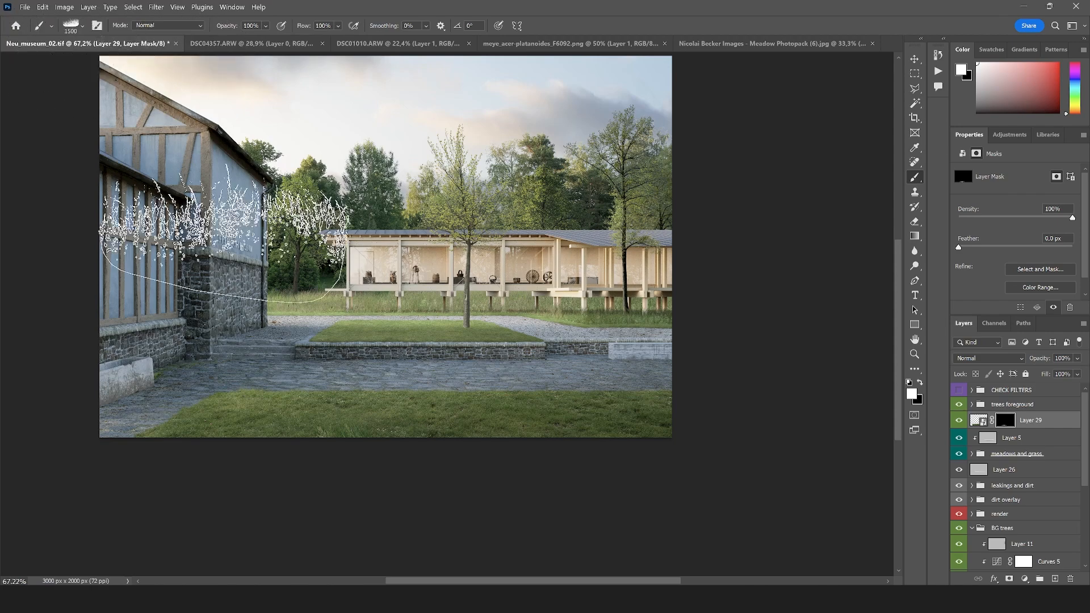
{"action": "mouse_move", "coordinate": [374, 456]}
{"action": "left_mouse_down"}
{"action": "mouse_move", "coordinate": [382, 531]}
{"action": "mouse_move", "coordinate": [414, 453]}
{"action": "mouse_move", "coordinate": [485, 495]}
{"action": "mouse_move", "coordinate": [510, 445]}
{"action": "mouse_move", "coordinate": [599, 504]}
{"action": "left_mouse_up"}
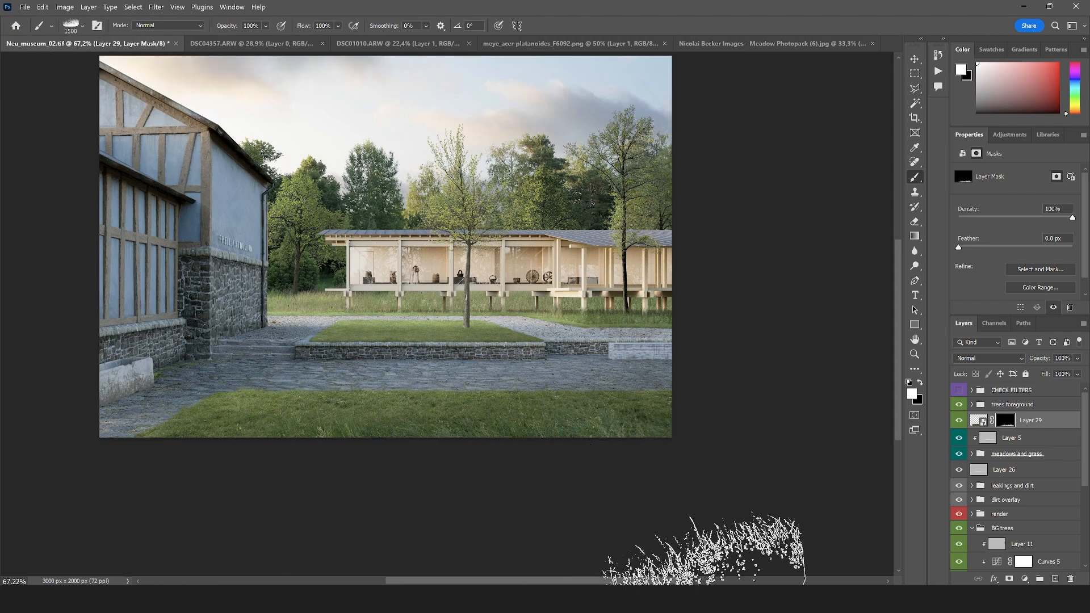
Switch to the meadow_05 brush at a smaller size and paint the meadow in over the lower part of the foreground lawn
{"action": "left_click", "coordinate": [81, 25]}
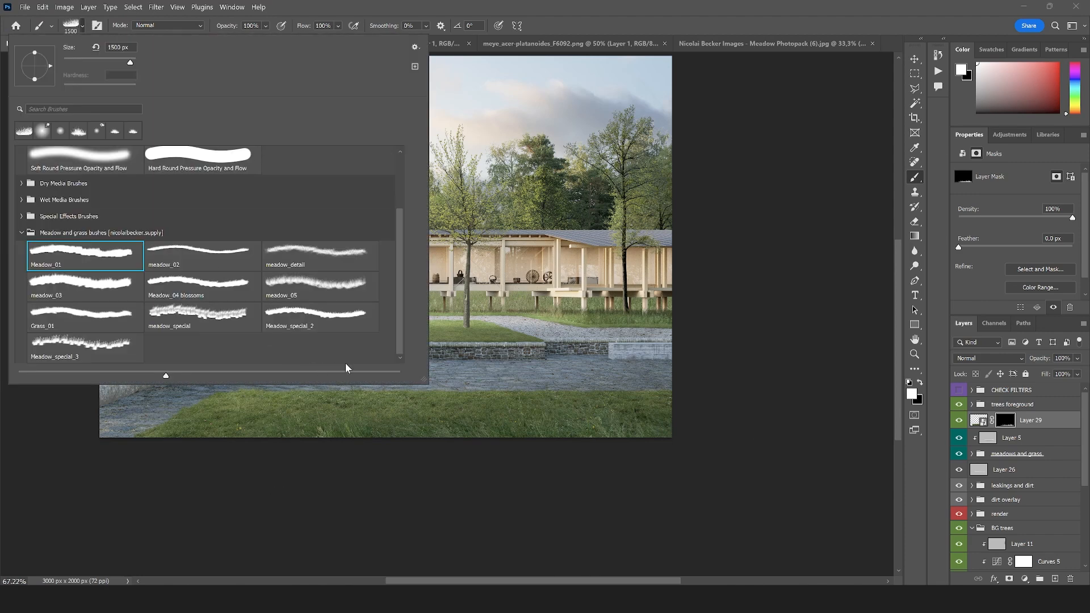
{"action": "left_click", "coordinate": [289, 282]}
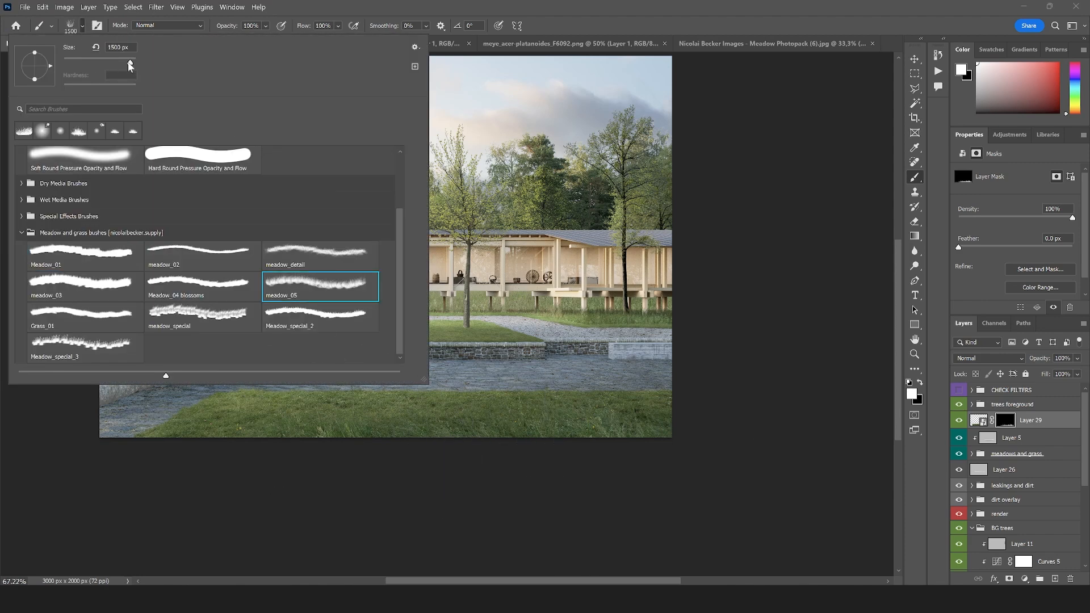
{"action": "left_click", "coordinate": [429, 436]}
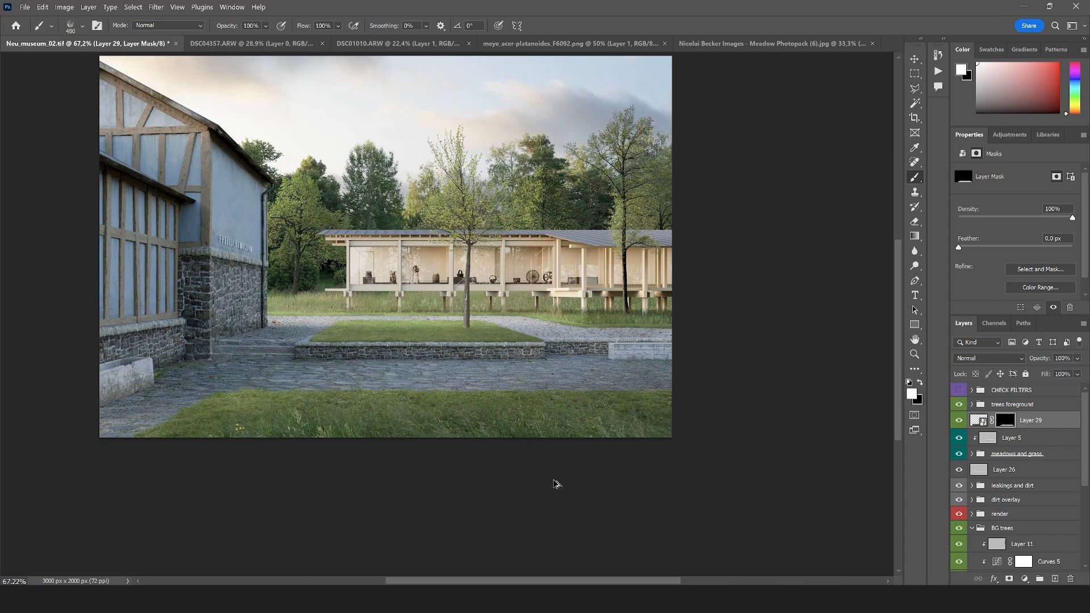
Add a Curves adjustment clipped to the meadow layer and pull its midtones slightly down to darken the grass
{"action": "scroll", "coordinate": [555, 483], "scroll_direction": "down", "scroll_amount": 2}
{"action": "scroll", "coordinate": [389, 277], "scroll_direction": "up", "scroll_amount": 2}
{"action": "scroll", "coordinate": [389, 277], "scroll_direction": "up", "scroll_amount": 1}
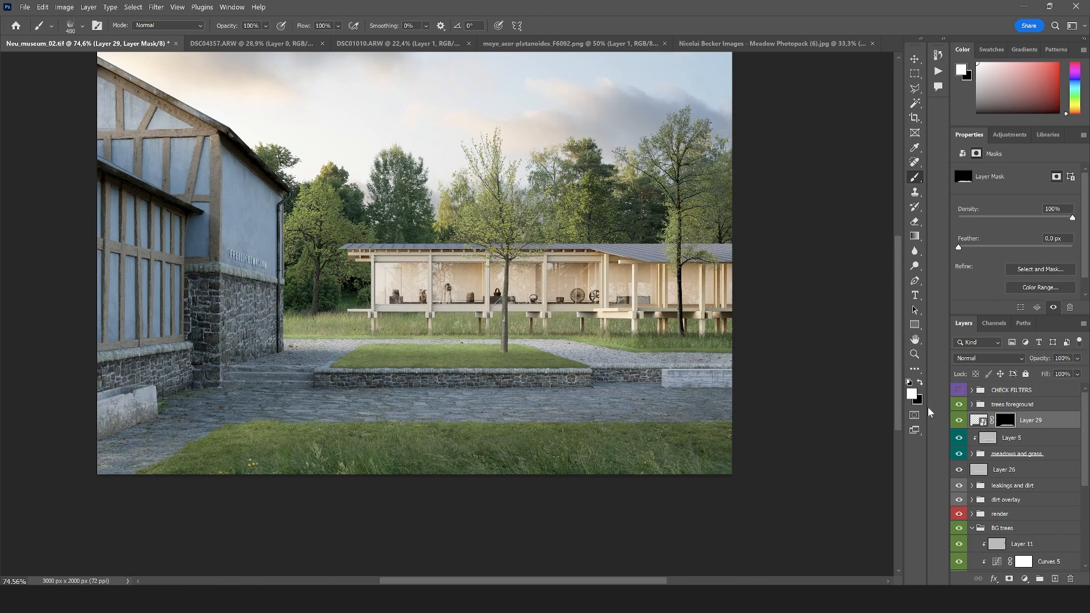
{"action": "left_click", "coordinate": [1024, 574]}
{"action": "left_click", "coordinate": [1022, 441]}
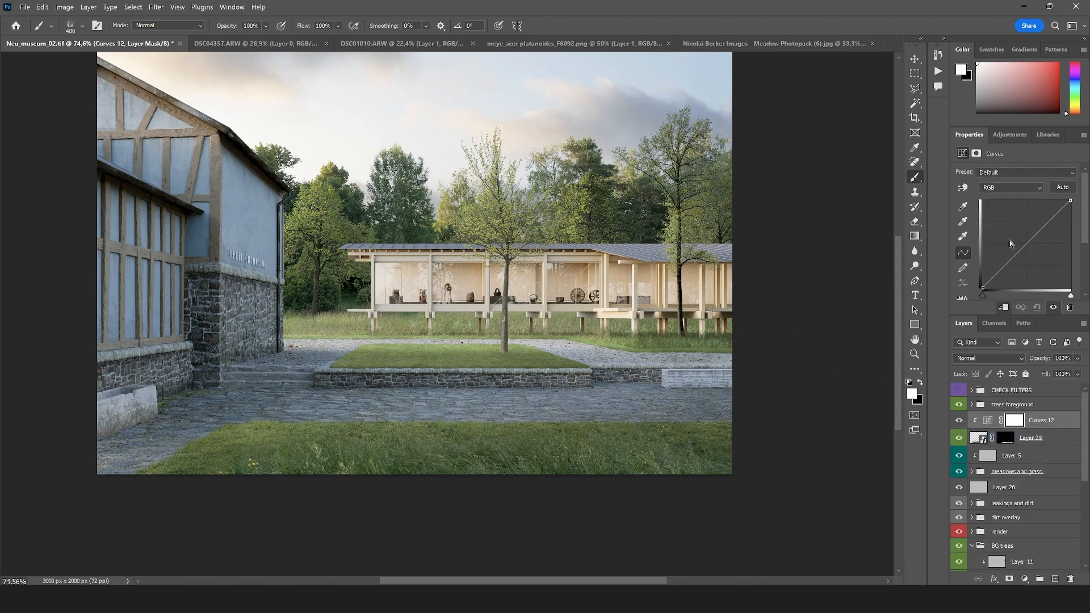
{"action": "left_click_drag", "start_coordinate": [1012, 260], "coordinate": [1013, 266]}
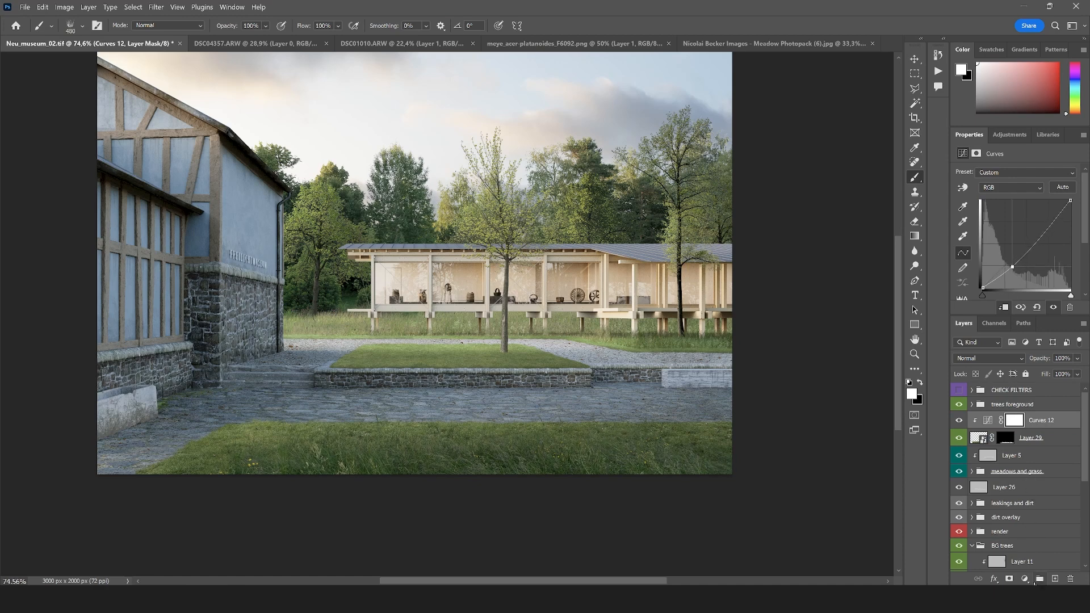
Add a Hue/Saturation adjustment clipped to the meadow layer with hue -18 and saturation +2
{"action": "left_click", "coordinate": [1025, 579]}
{"action": "left_click", "coordinate": [1031, 477]}
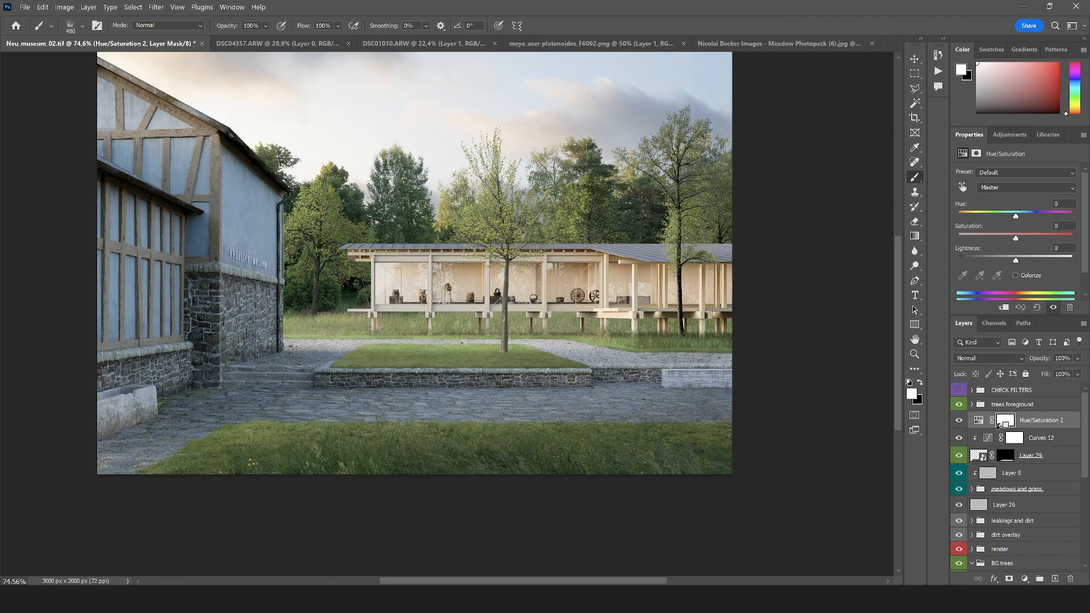
{"action": "left_click", "coordinate": [998, 424], "text": "alt"}
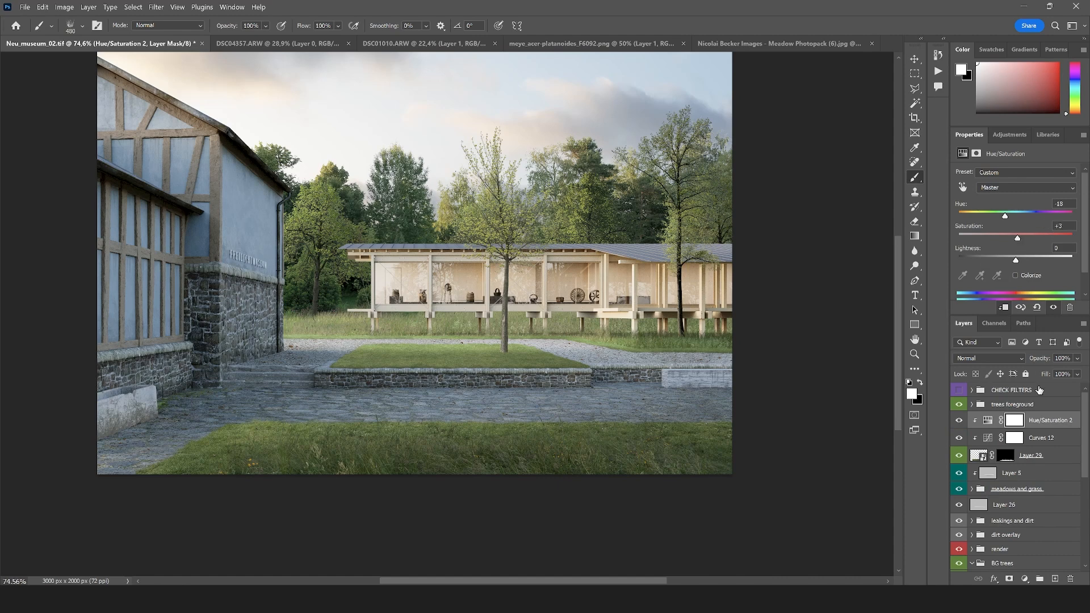
Group the meadow layer with its Curves and Hue/Saturation adjustments and move the group to the top of the meadows and grass group
{"action": "left_click", "coordinate": [1035, 459], "text": "shift"}
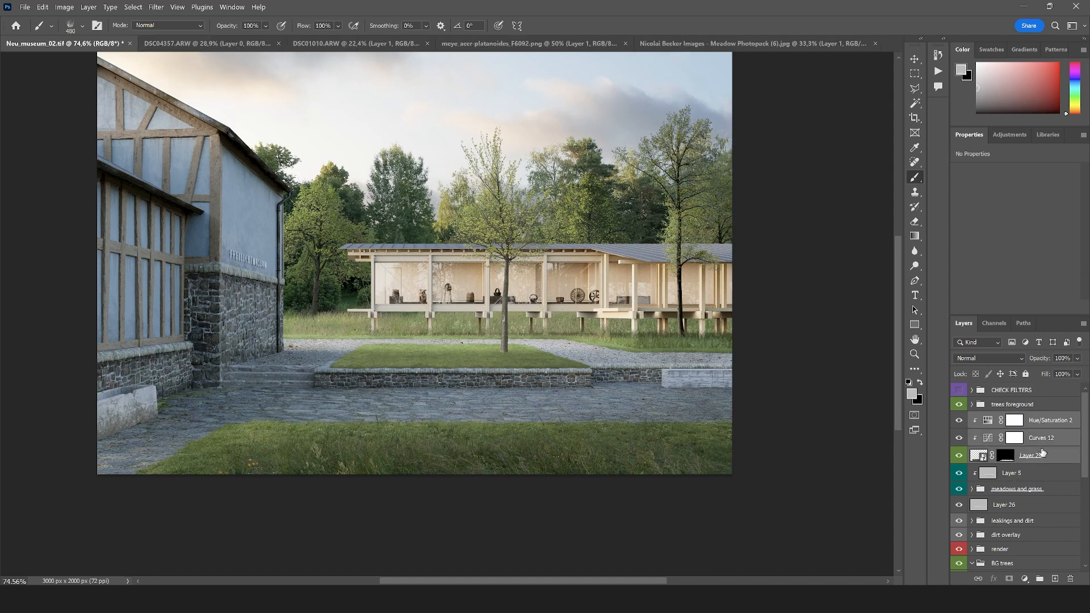
{"action": "left_click", "coordinate": [972, 490]}
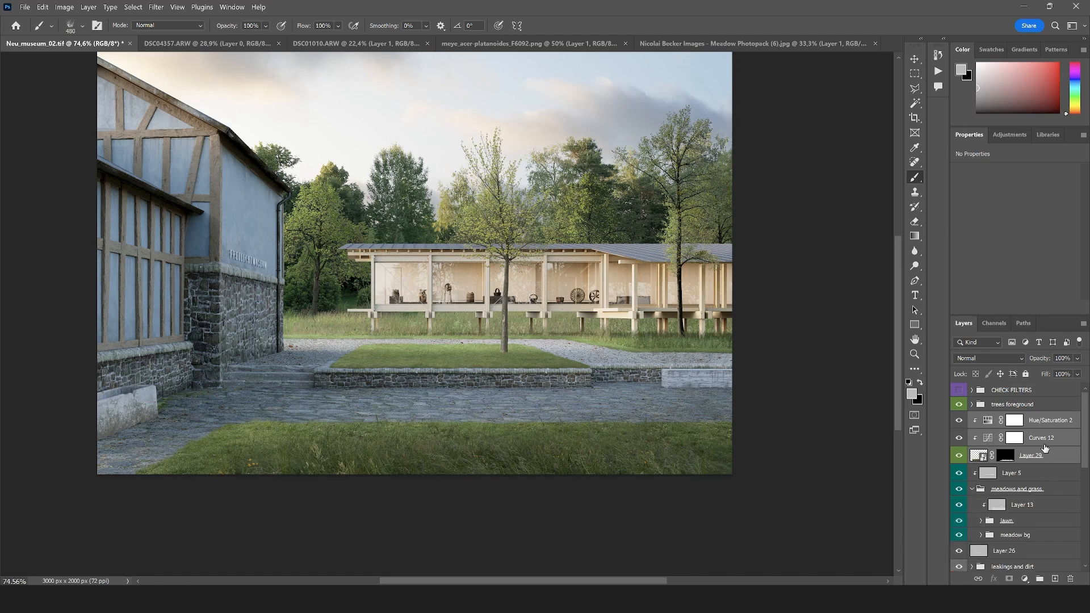
{"action": "left_click_drag", "start_coordinate": [1045, 448], "coordinate": [1039, 579]}
{"action": "left_click_drag", "start_coordinate": [1010, 418], "coordinate": [1032, 459]}
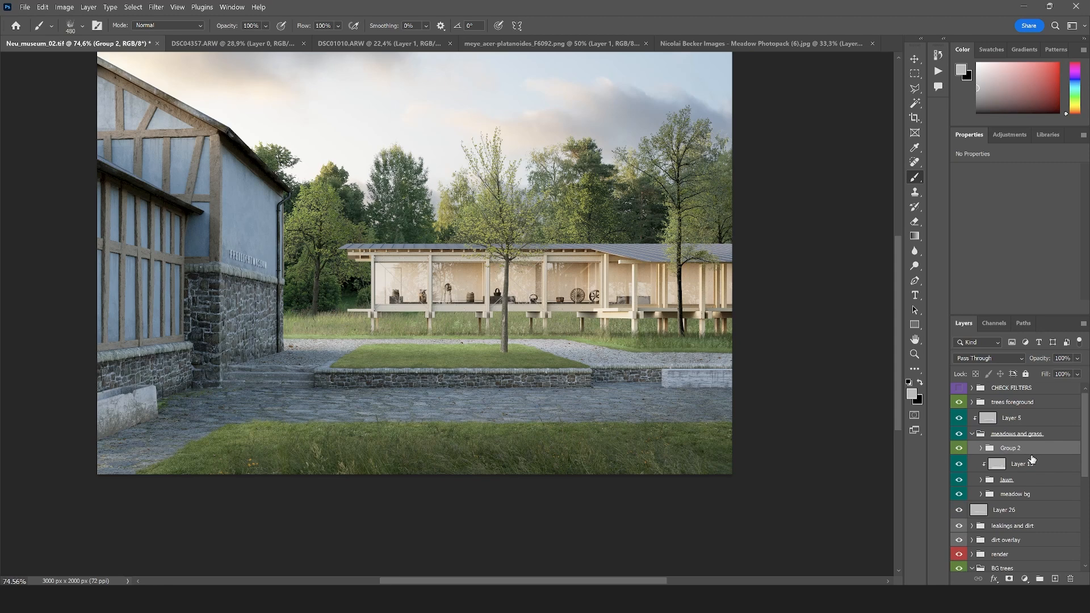
Give the new meadow group the Seafoam color label and rename it foreground meadow
{"action": "right_click", "coordinate": [1007, 455]}
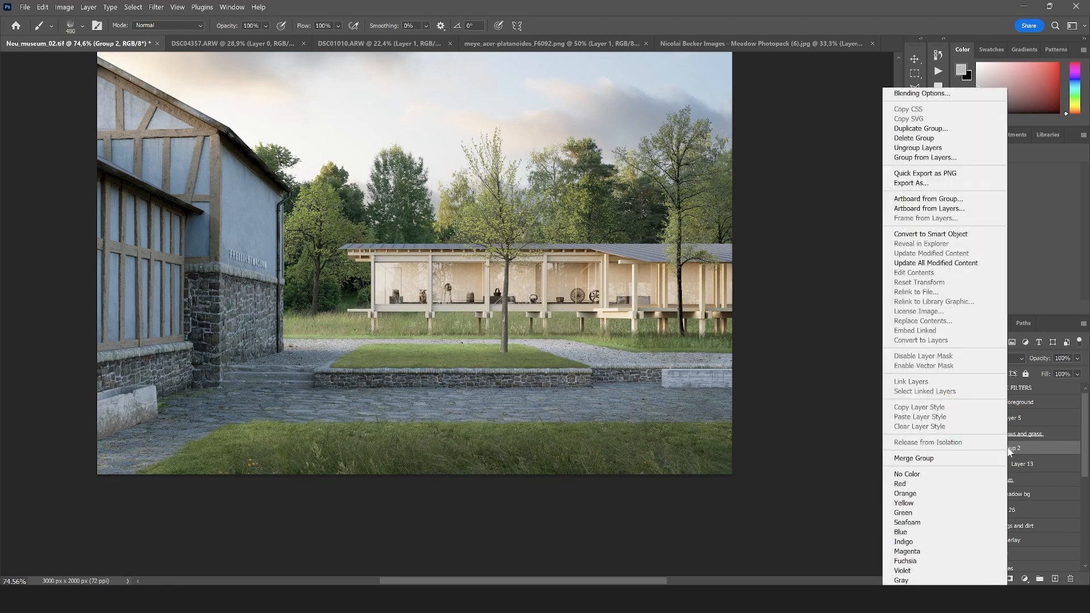
{"action": "left_click", "coordinate": [976, 522]}
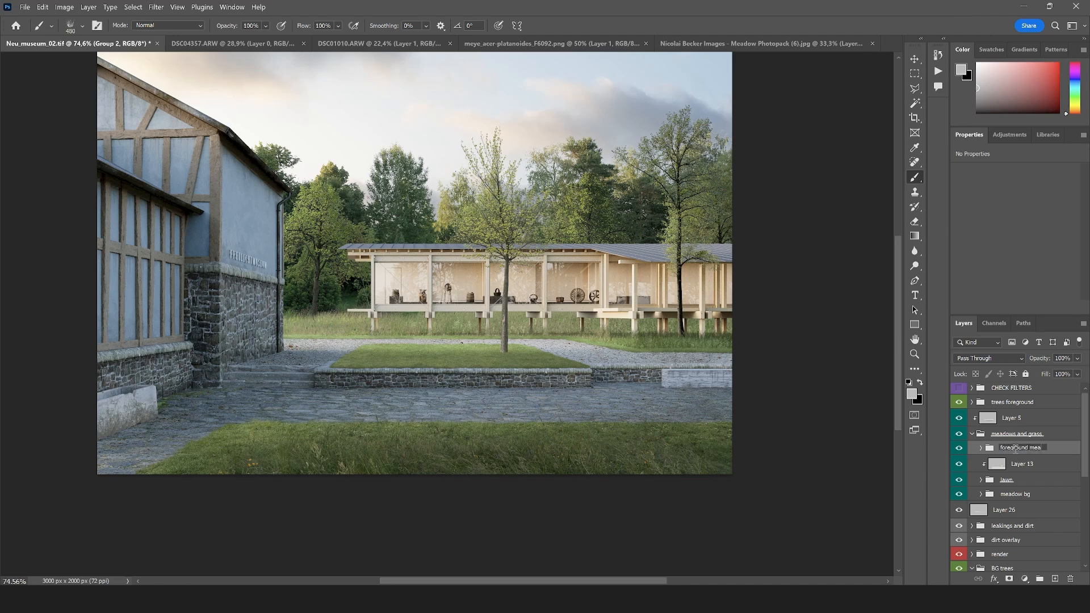
{"action": "key", "text": "Return"}
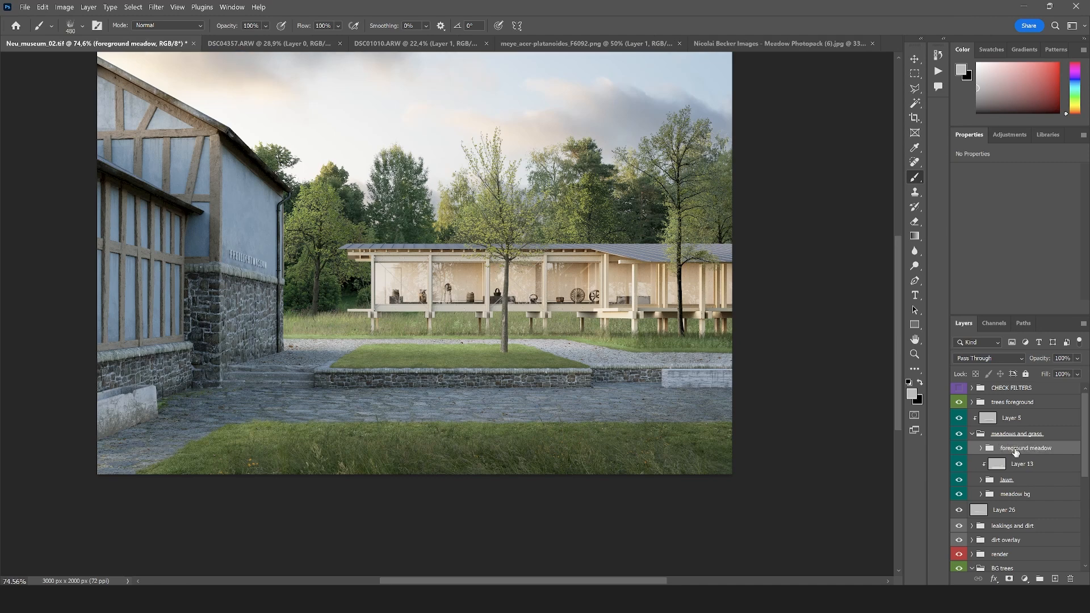
Examine the contents of the lawn group and the settings of its Hue/Saturation adjustment
{"action": "scroll", "coordinate": [449, 445], "scroll_direction": "up", "scroll_amount": 1}
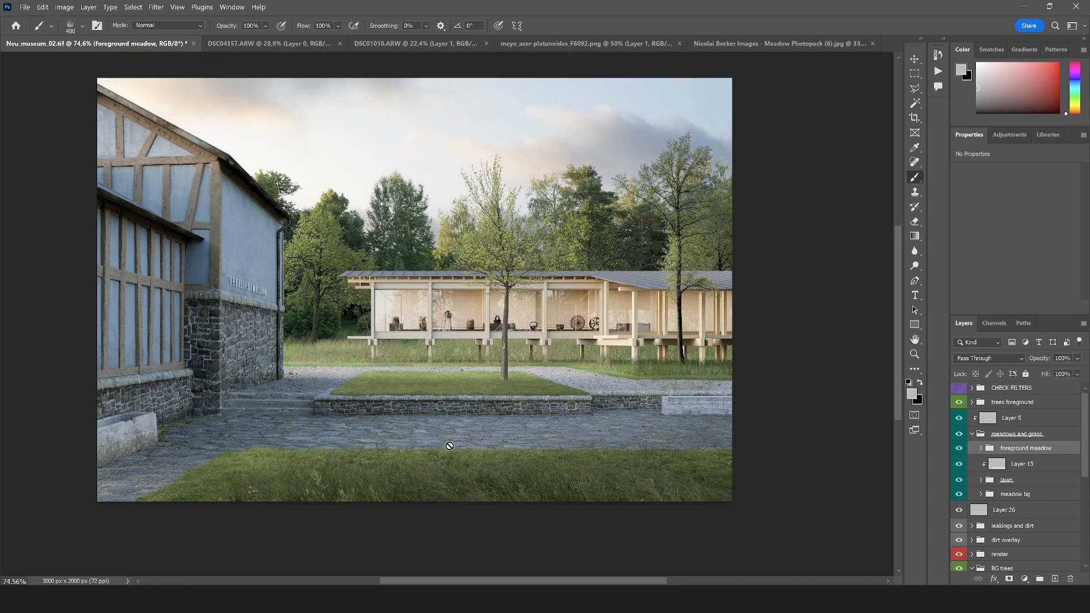
{"action": "left_click", "coordinate": [963, 481]}
{"action": "left_click", "coordinate": [982, 481]}
{"action": "left_click", "coordinate": [1048, 513]}
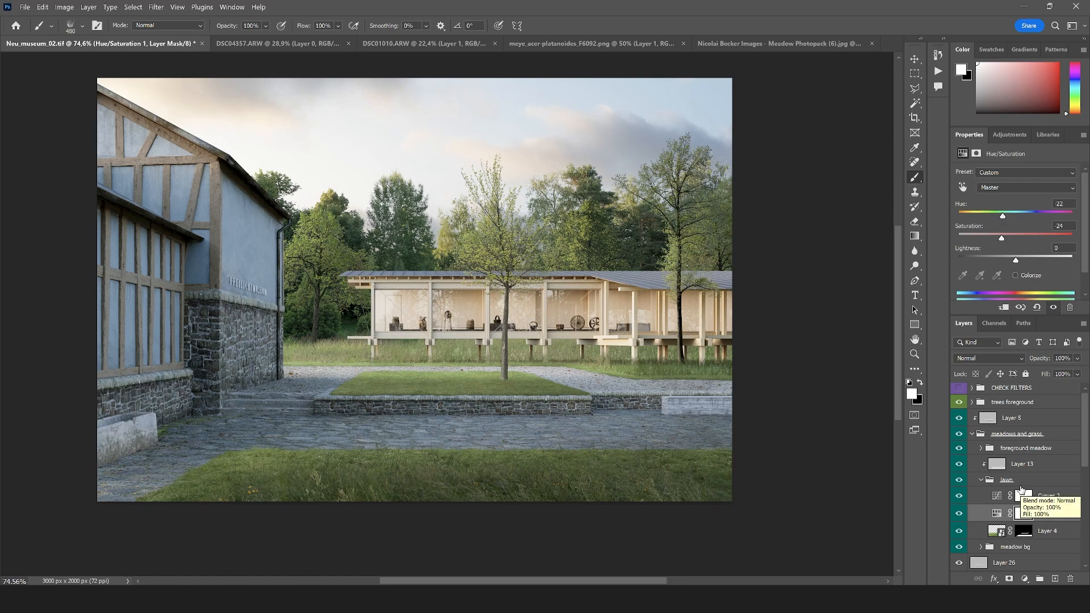
{"action": "left_click", "coordinate": [1006, 480]}
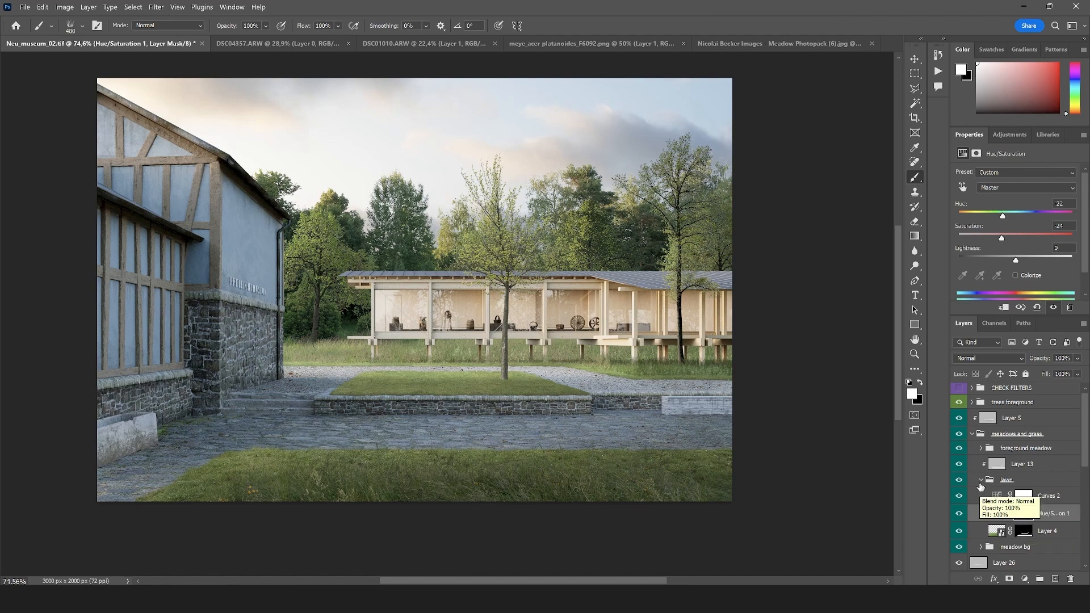
{"action": "left_click", "coordinate": [981, 480]}
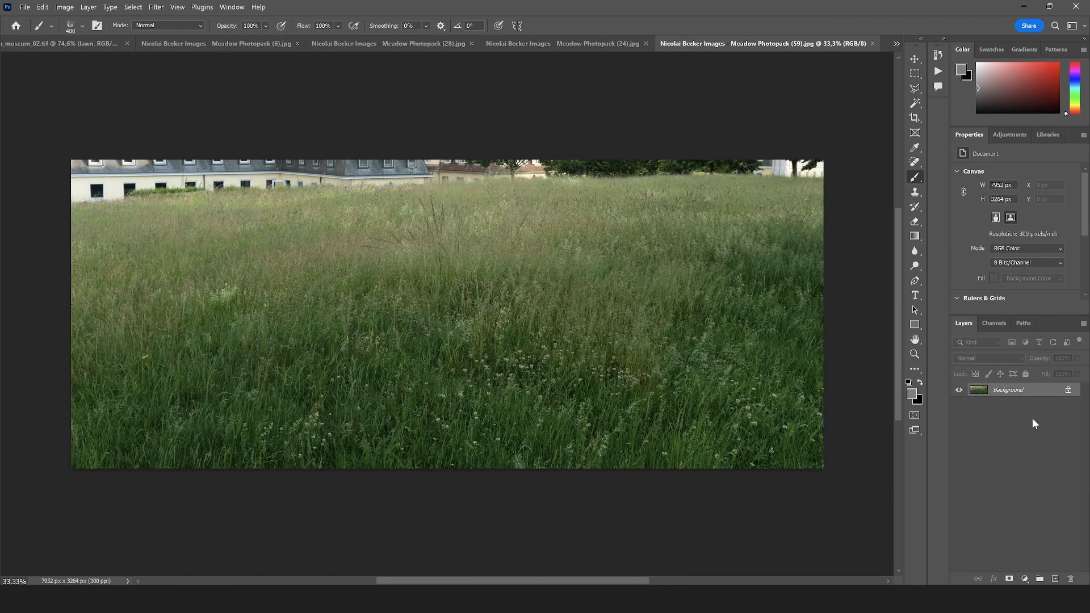
Copy an upper grass strip of Meadow Photopack (59), about 6858 × 1530 px, to a new layer and convert it to a smart object
{"action": "left_click", "coordinate": [914, 75]}
{"action": "left_click_drag", "start_coordinate": [832, 188], "coordinate": [175, 332]}
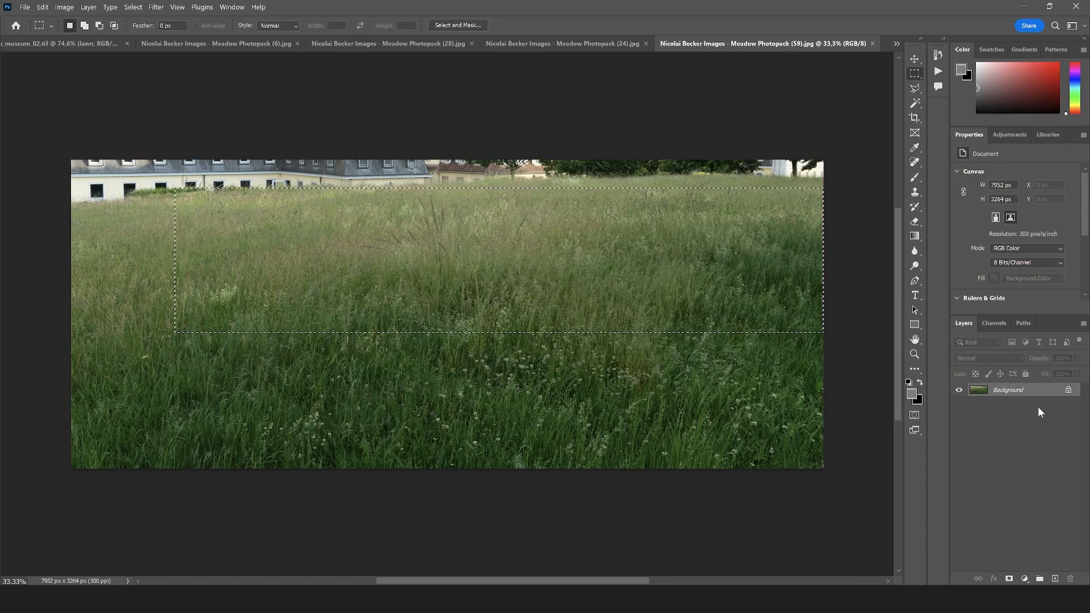
{"action": "key", "text": "ctrl+j"}
{"action": "right_click", "coordinate": [1010, 390]}
{"action": "left_click", "coordinate": [1014, 319]}
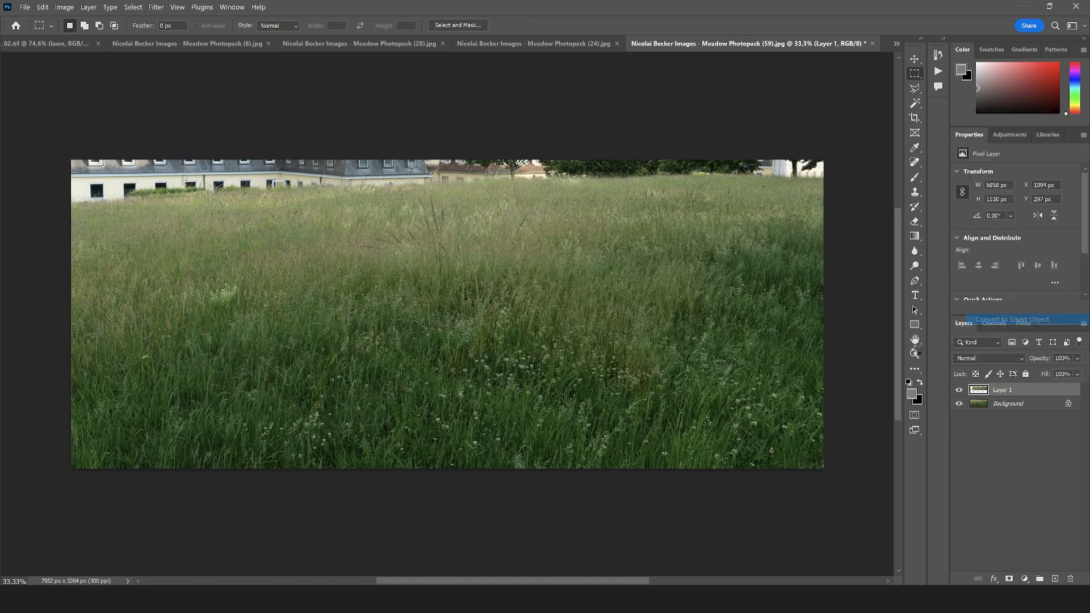
Bring the grass strip into Neu_museum_02, accepting the color conversion, and place it directly below the foreground meadow group, clipped to the lawn group
{"action": "key", "text": "v"}
{"action": "left_click_drag", "start_coordinate": [549, 325], "coordinate": [594, 400]}
{"action": "left_click", "coordinate": [608, 245]}
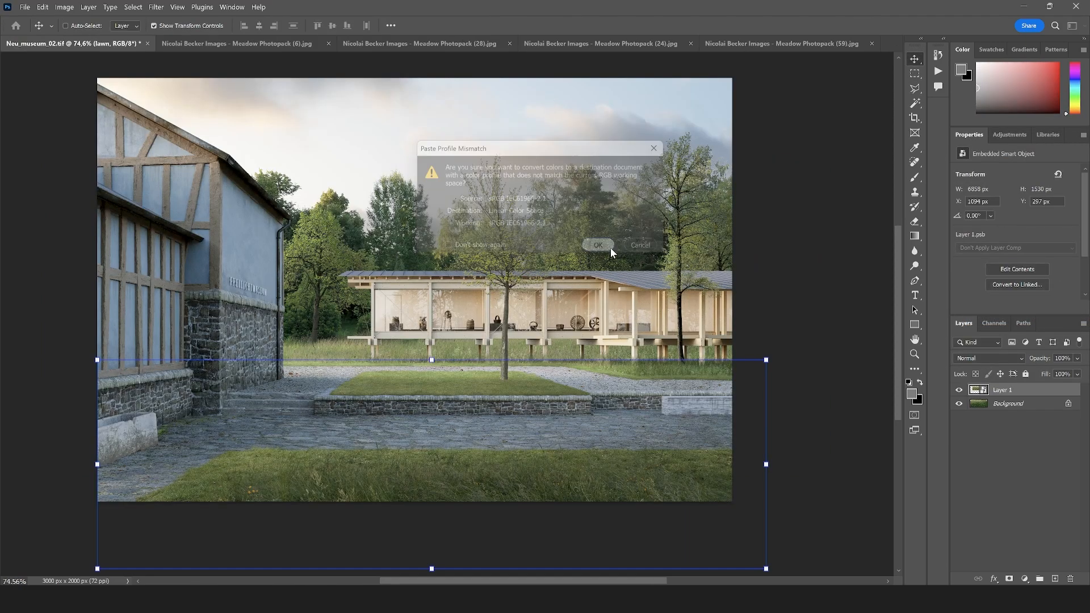
{"action": "left_click_drag", "start_coordinate": [1015, 488], "coordinate": [1021, 466]}
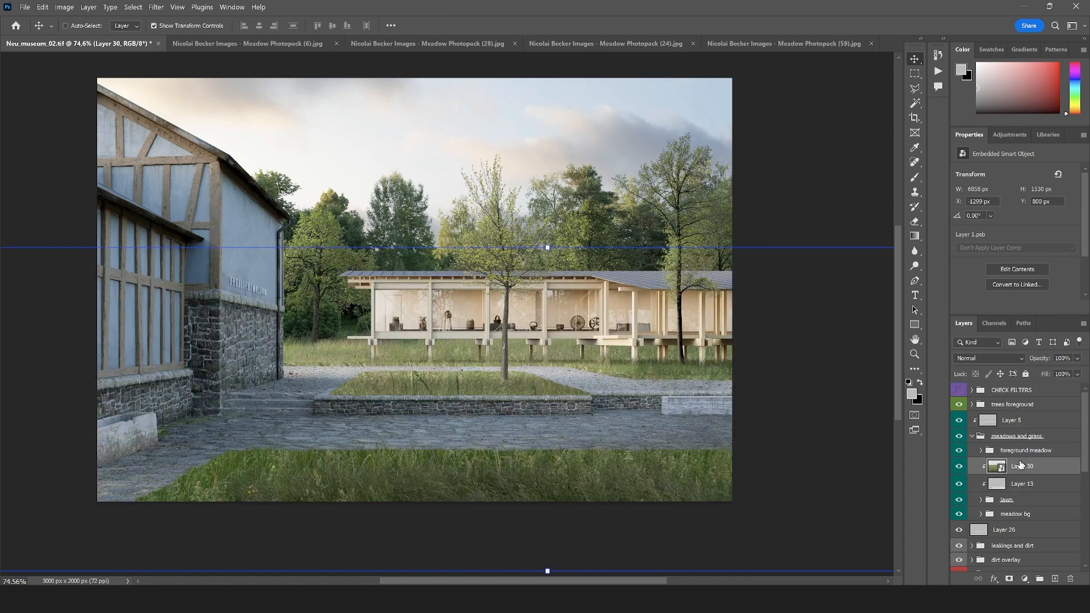
Scale the grass strip to about 1006 × 225 px, move its layer above the trees foreground group, and place it over the raised lawn bed
{"action": "scroll", "coordinate": [558, 384], "scroll_direction": "down", "scroll_amount": 6}
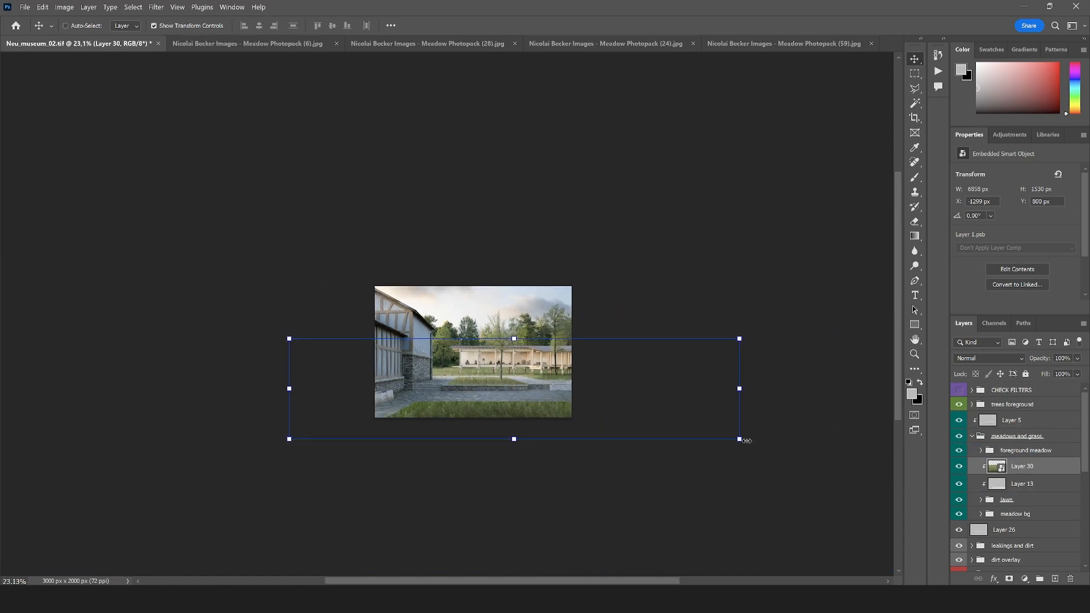
{"action": "left_click_drag", "start_coordinate": [746, 441], "coordinate": [530, 396]}
{"action": "scroll", "coordinate": [530, 396], "scroll_direction": "up", "scroll_amount": 8}
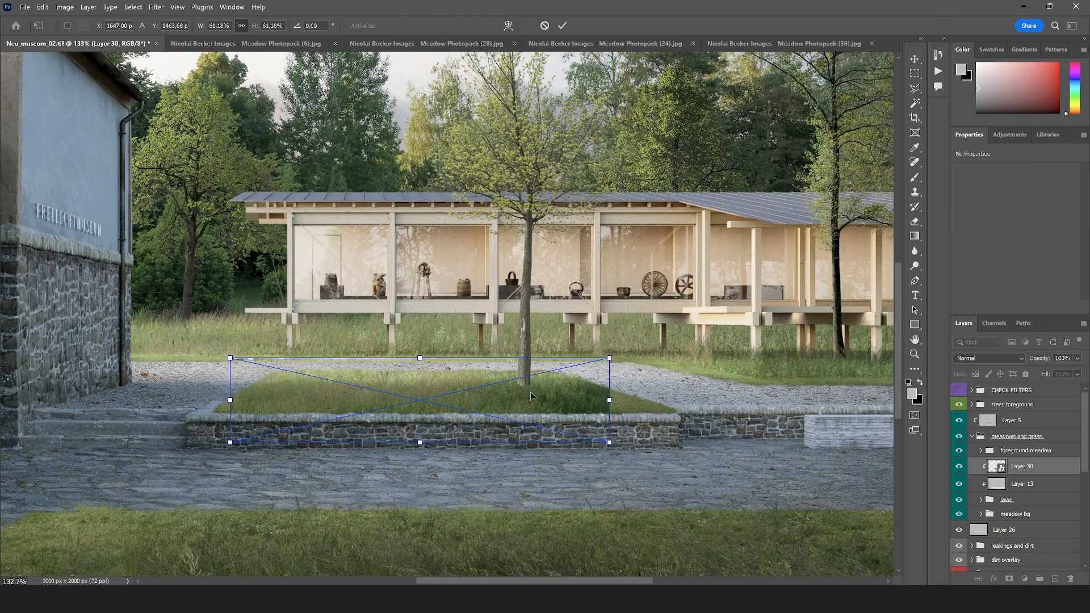
{"action": "key", "text": "Return"}
{"action": "left_click_drag", "start_coordinate": [1010, 465], "coordinate": [1013, 398]}
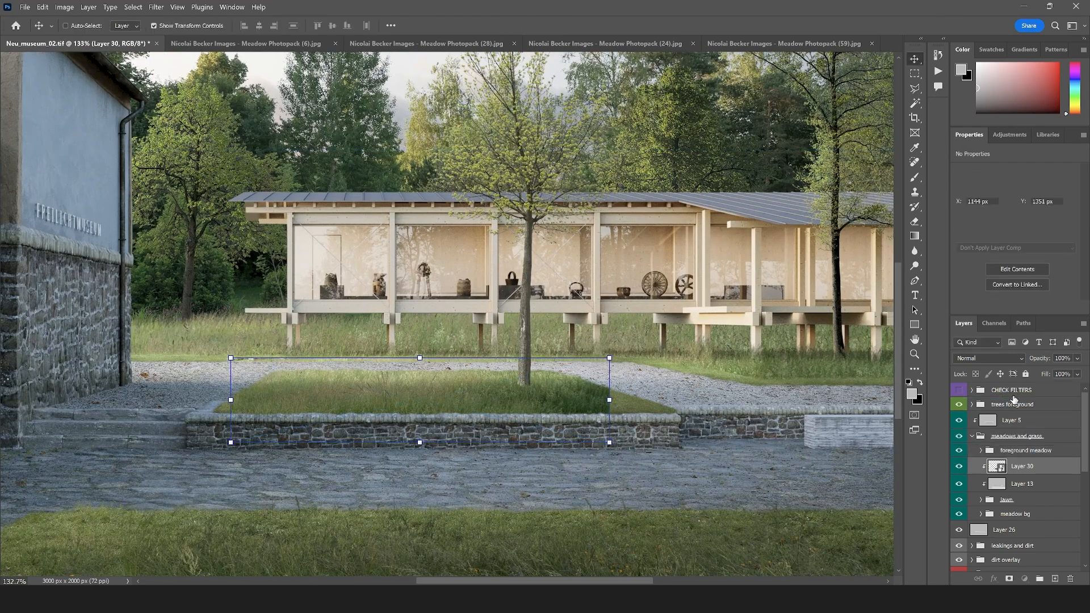
{"action": "left_click_drag", "start_coordinate": [541, 393], "coordinate": [594, 391]}
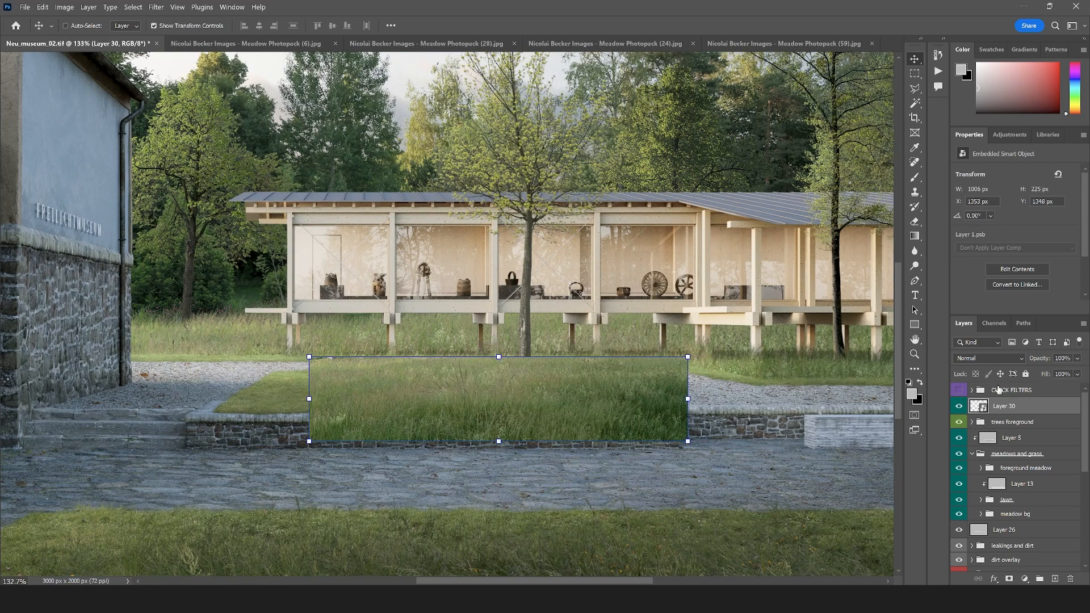
Hide the grass strip with a black layer mask and paint it back around the tree base with the meadow_05 brush at 75 px
{"action": "left_click", "coordinate": [1009, 578]}
{"action": "key", "text": "ctrl+i"}
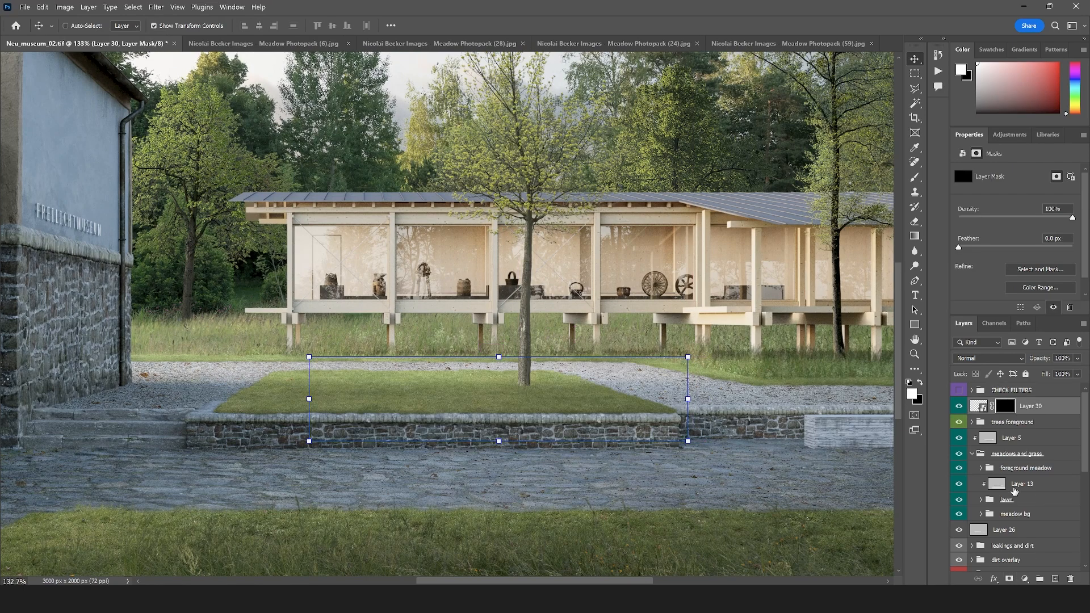
{"action": "key", "text": "b"}
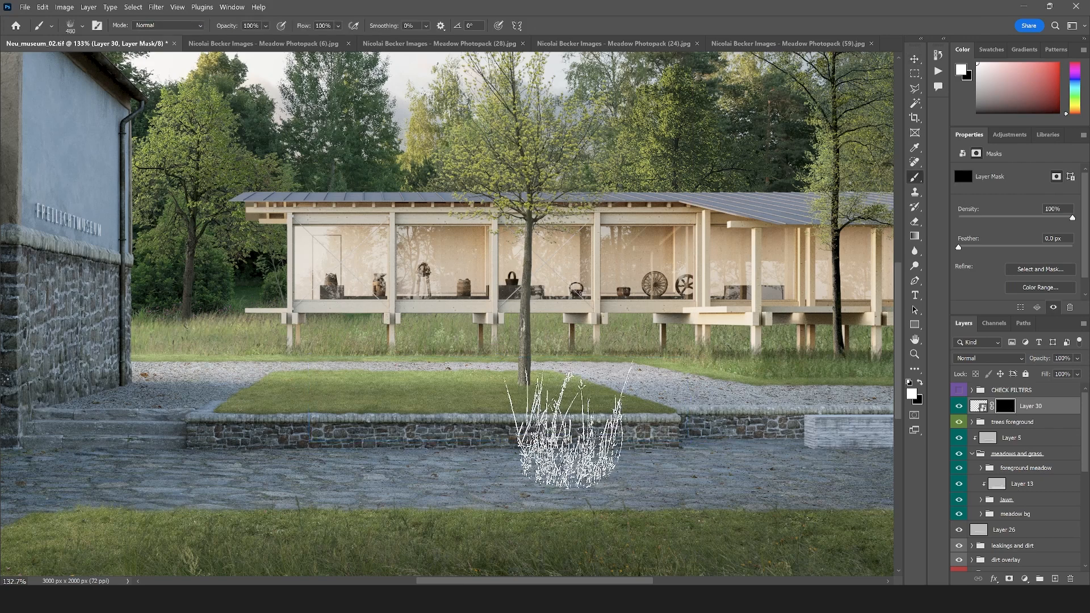
{"action": "left_click", "coordinate": [82, 27]}
{"action": "left_click", "coordinate": [91, 63]}
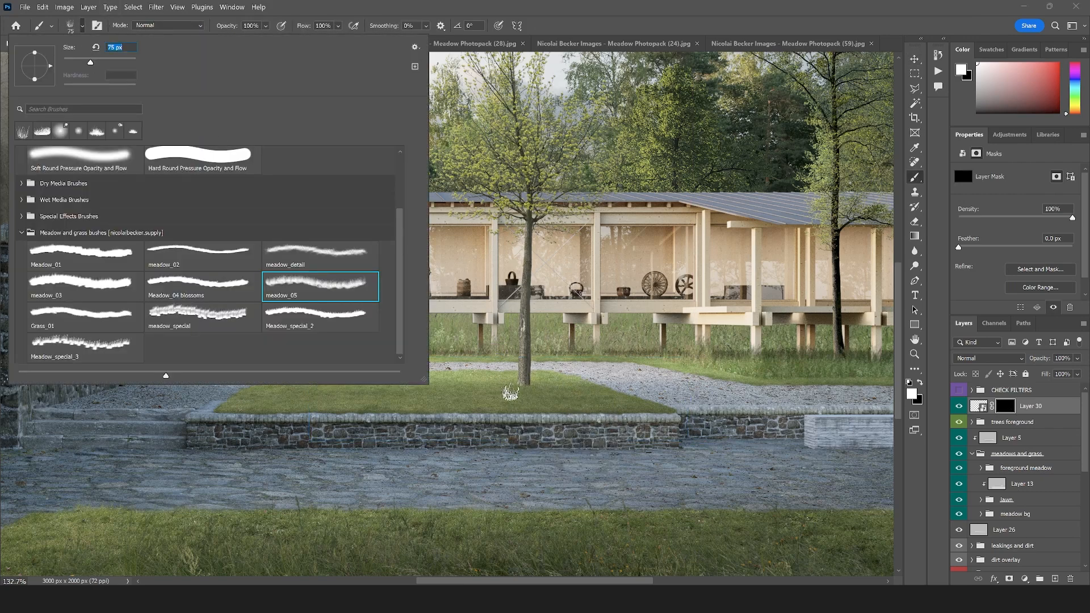
{"action": "mouse_move", "coordinate": [510, 392]}
{"action": "left_mouse_down"}
{"action": "mouse_move", "coordinate": [549, 388]}
{"action": "mouse_move", "coordinate": [484, 385]}
{"action": "mouse_move", "coordinate": [546, 379]}
{"action": "left_mouse_up"}
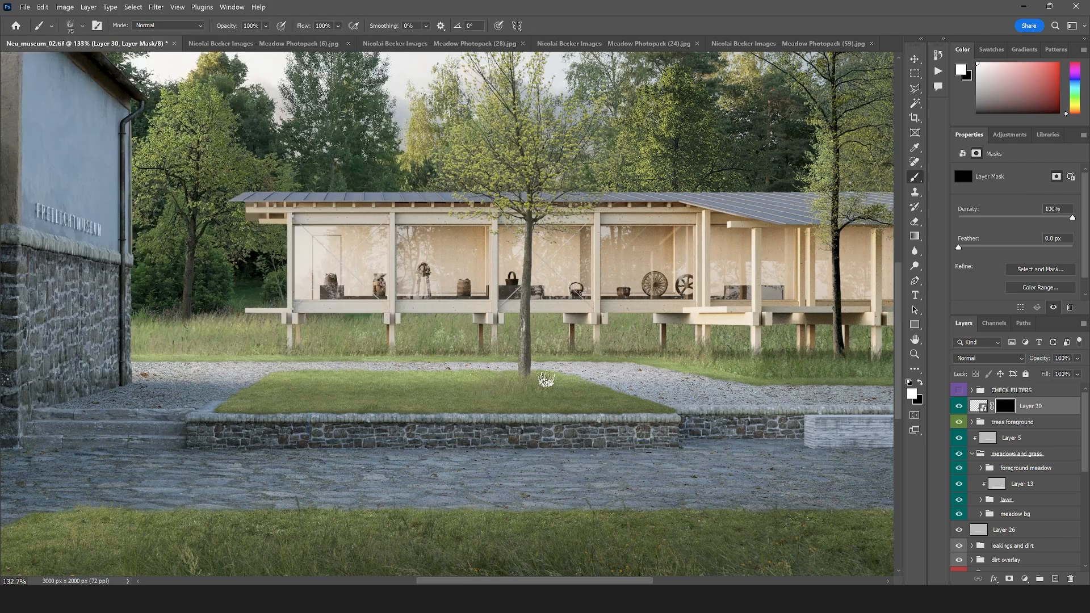
Enlarge the meadow_05 brush to 152 px and reveal more grass on the mask along the raised bed
{"action": "left_click", "coordinate": [82, 27]}
{"action": "left_click_drag", "start_coordinate": [91, 62], "coordinate": [109, 62]}
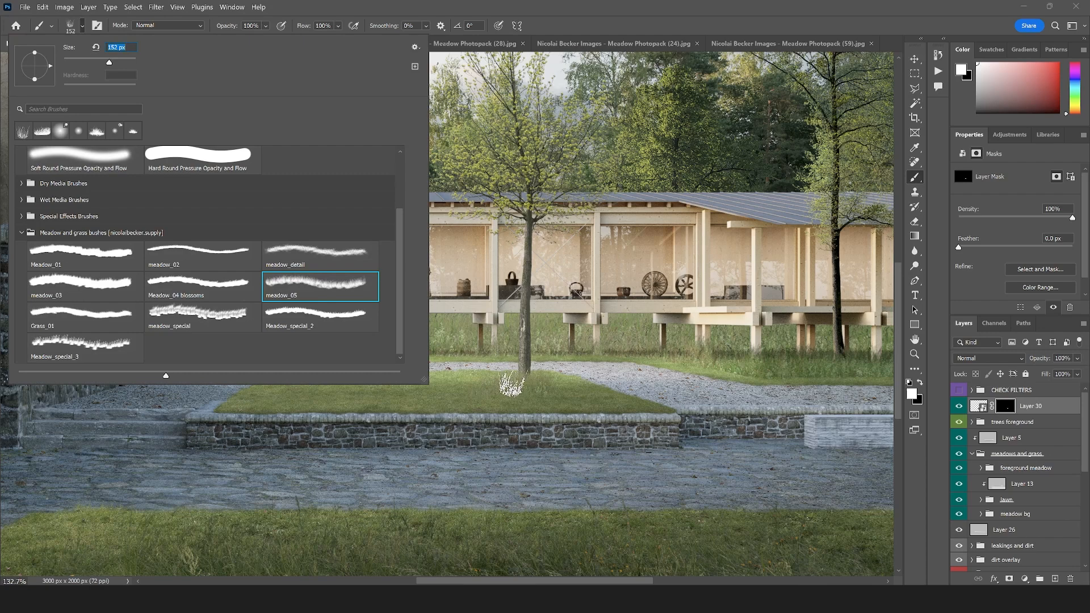
{"action": "left_click", "coordinate": [511, 385]}
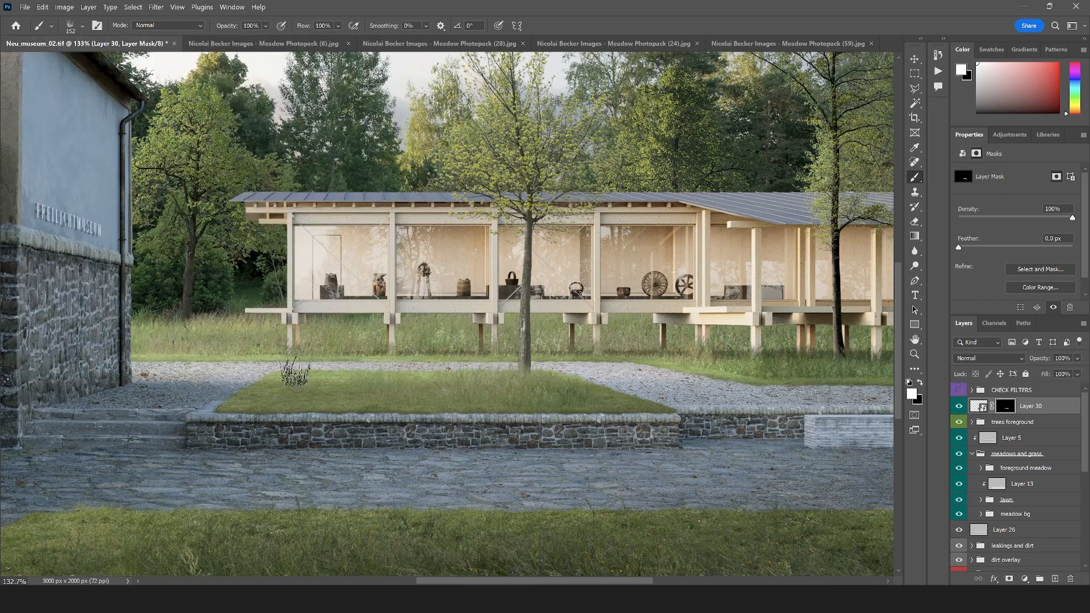
Refine the grass strip's mask around the tree base using the meadow_detail brush at 177 px
{"action": "left_click", "coordinate": [82, 27]}
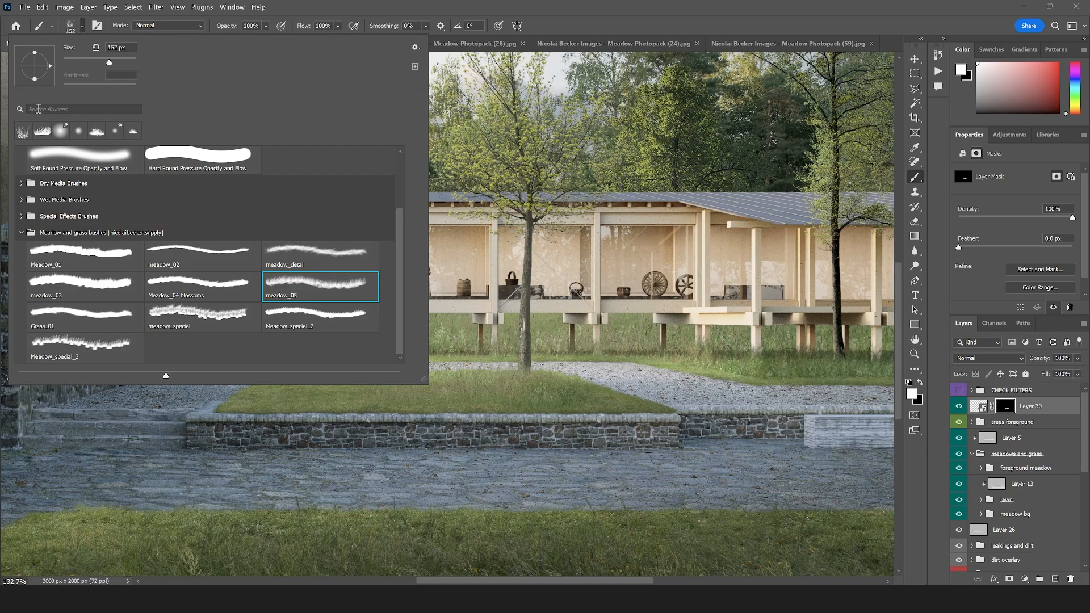
{"action": "left_click", "coordinate": [279, 265]}
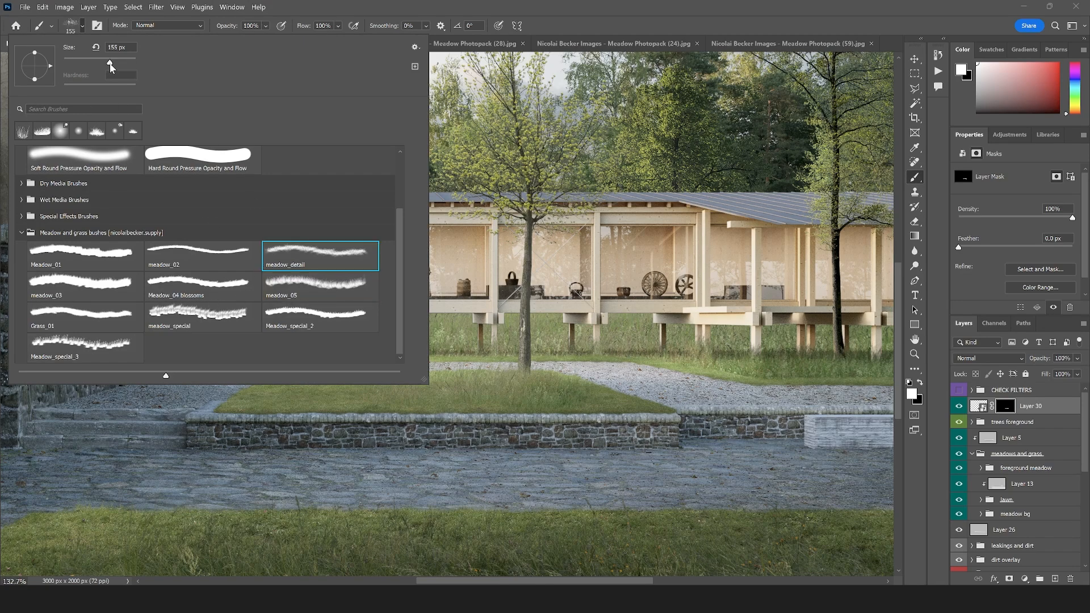
{"action": "left_click_drag", "start_coordinate": [110, 63], "coordinate": [113, 63]}
{"action": "left_click", "coordinate": [538, 379]}
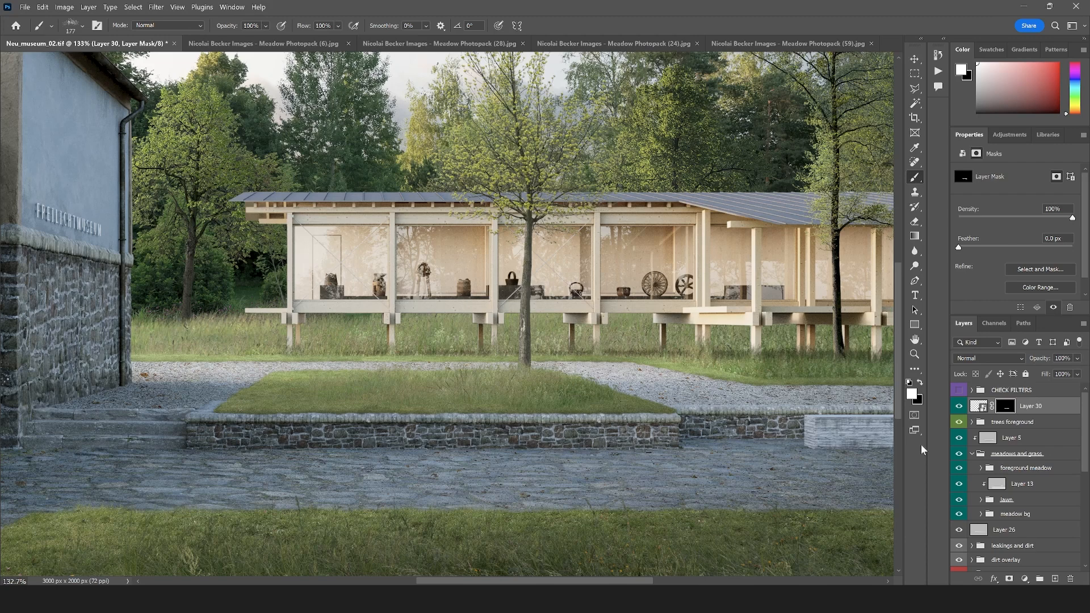
Add a gray-filled layer clipped to the masked grass strip and set its blend mode to Overlay
{"action": "left_click", "coordinate": [973, 457]}
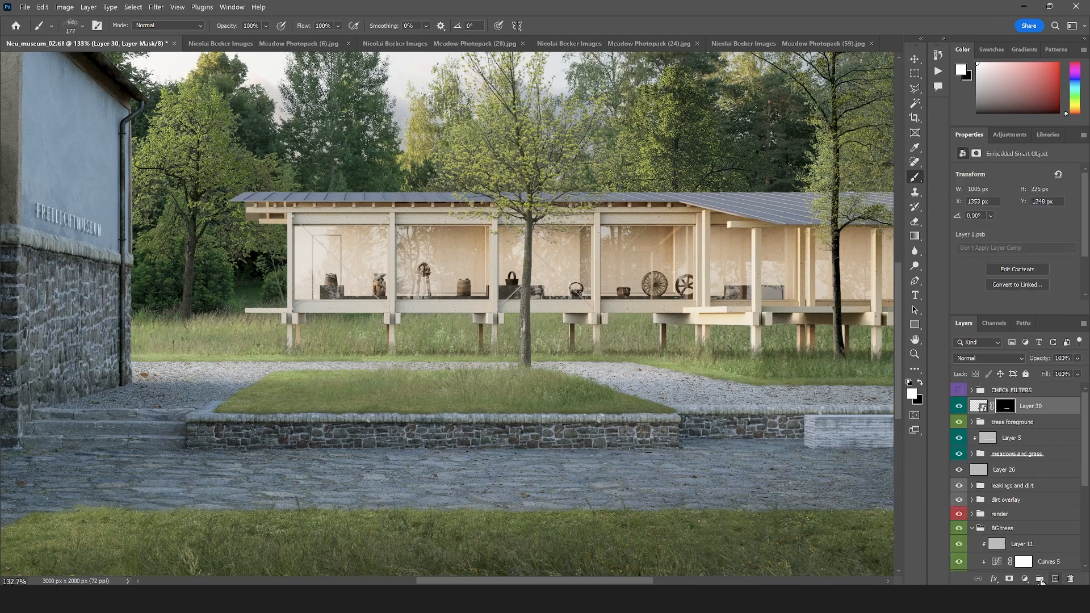
{"action": "left_click", "coordinate": [1055, 579]}
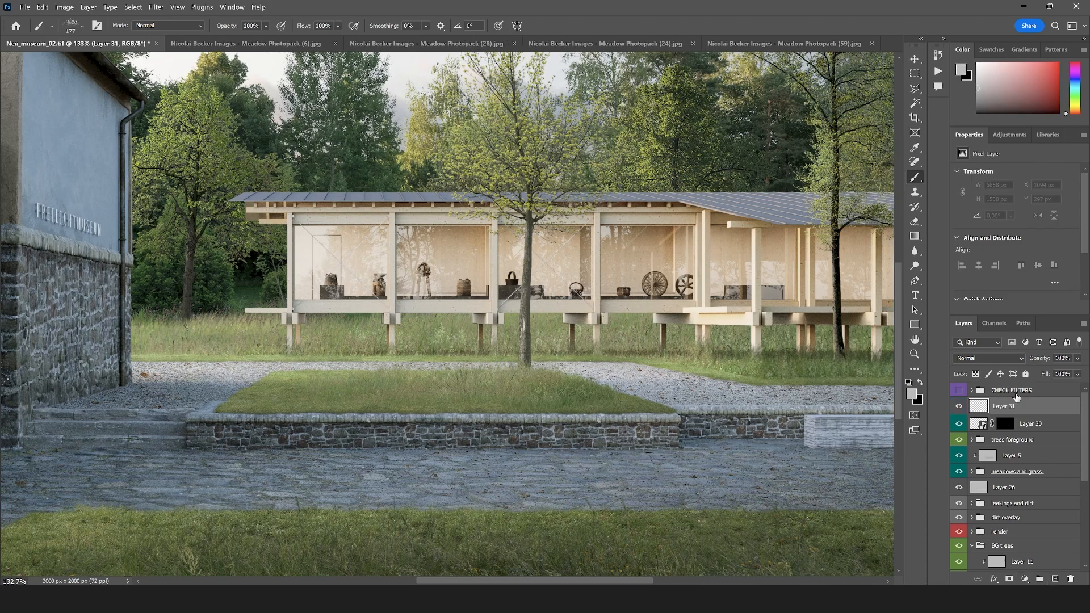
{"action": "left_click", "coordinate": [992, 415], "text": "alt"}
{"action": "key", "text": "alt+BackSpace"}
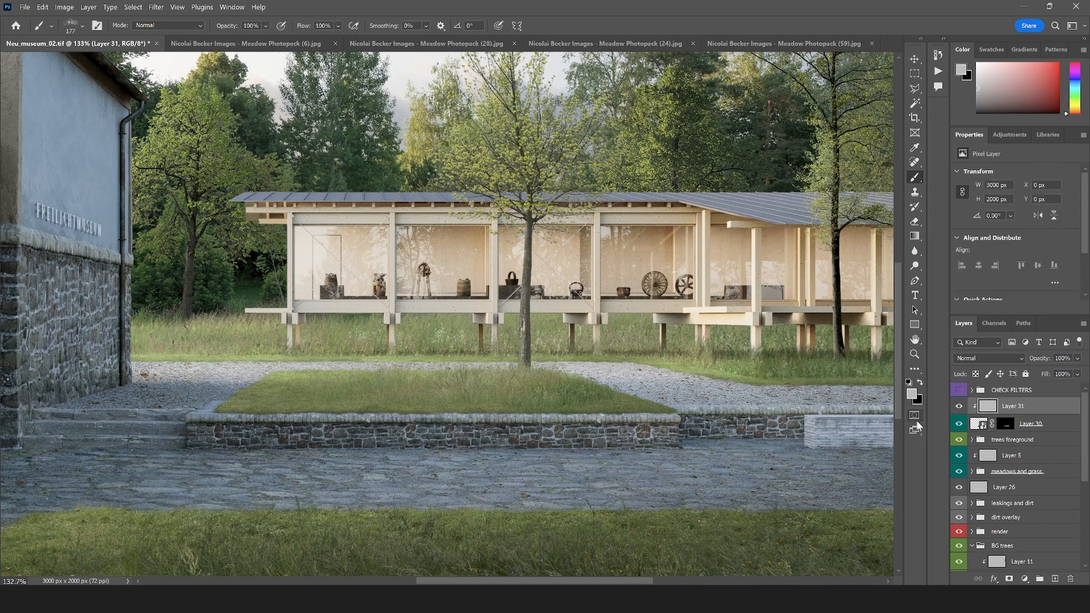
{"action": "left_click", "coordinate": [981, 358]}
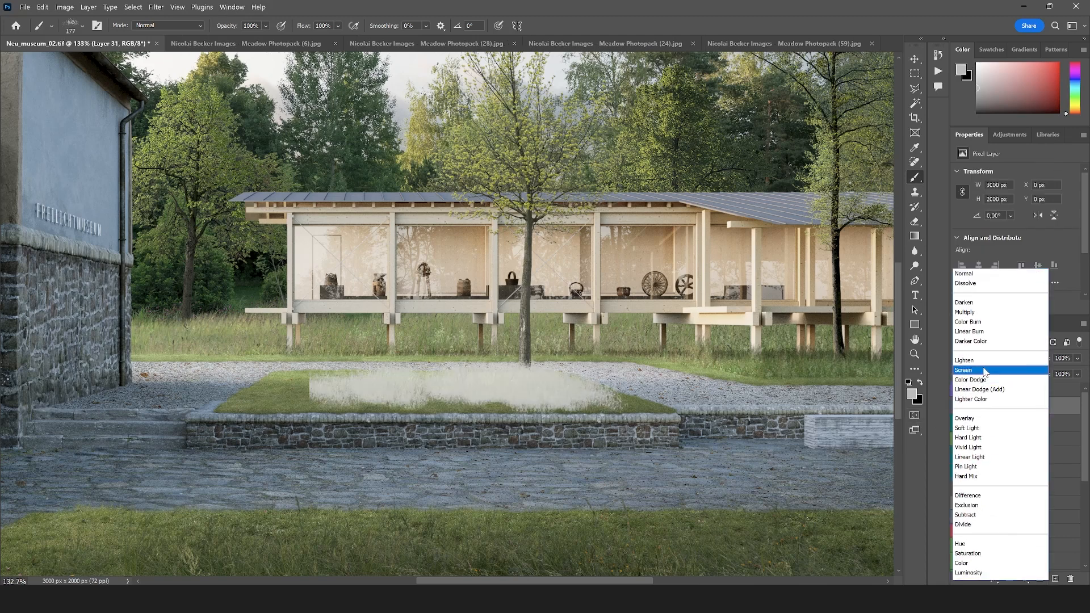
{"action": "left_click", "coordinate": [976, 418]}
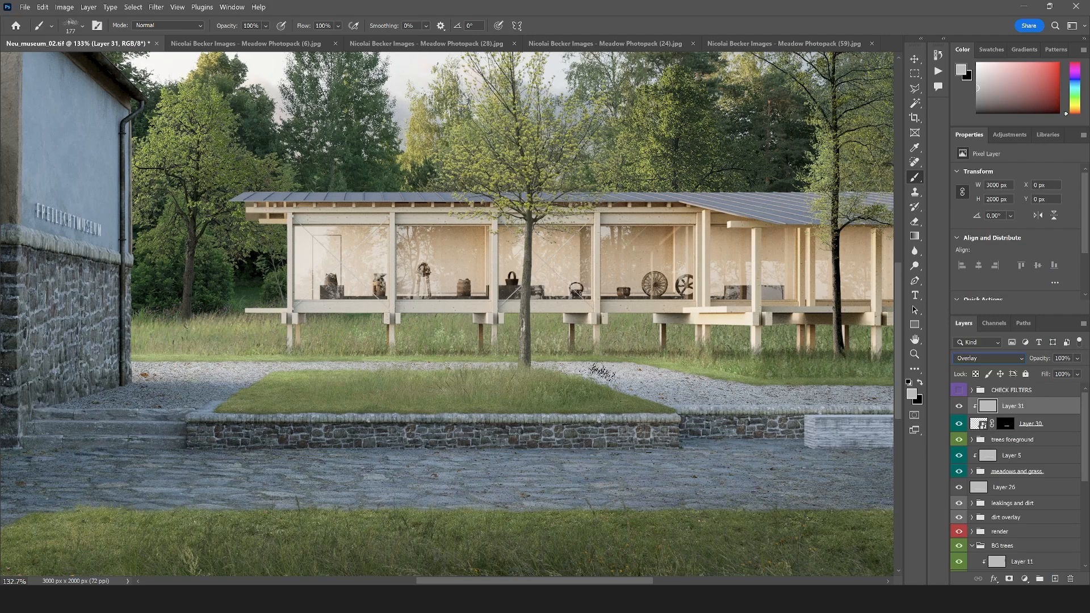
Darken the raised bed's grass on the clipped Overlay layer with a soft 94 px Burn brush set to Midtones
{"action": "left_click", "coordinate": [914, 265]}
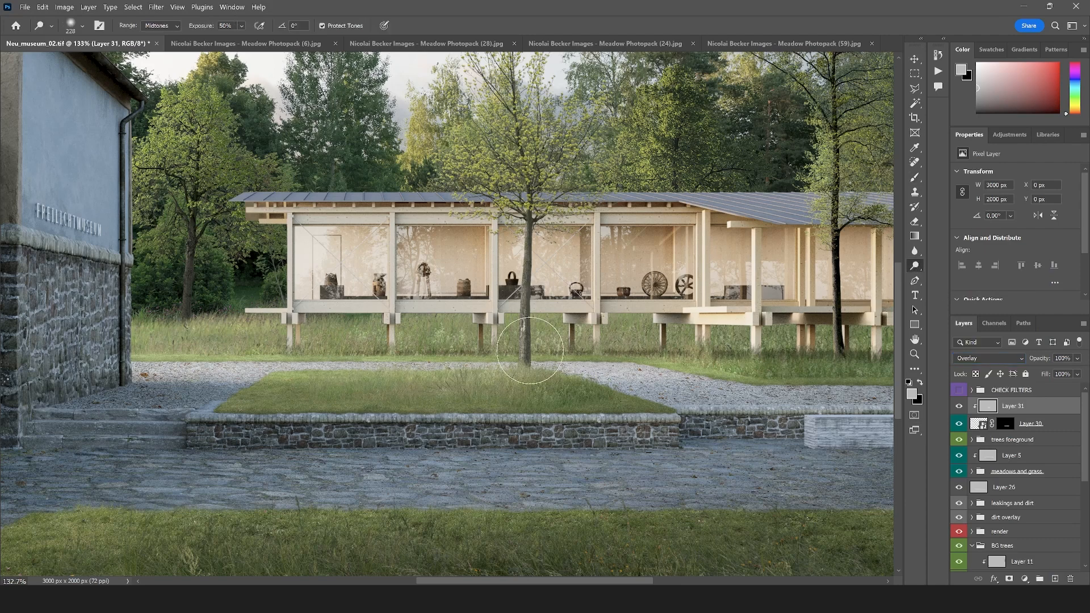
{"action": "key", "text": "shift+o"}
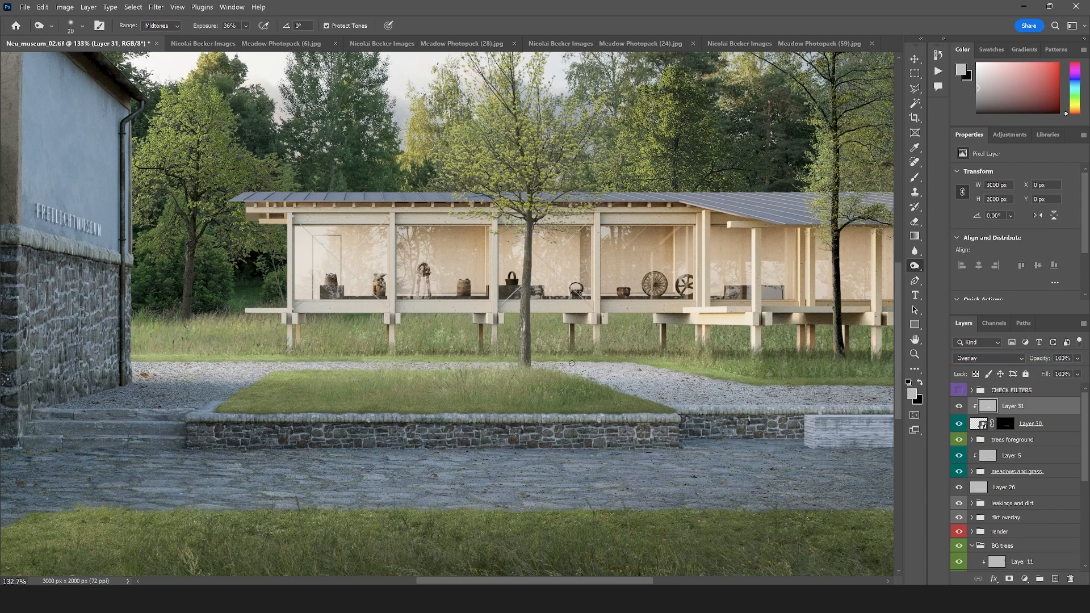
{"action": "left_click", "coordinate": [82, 26]}
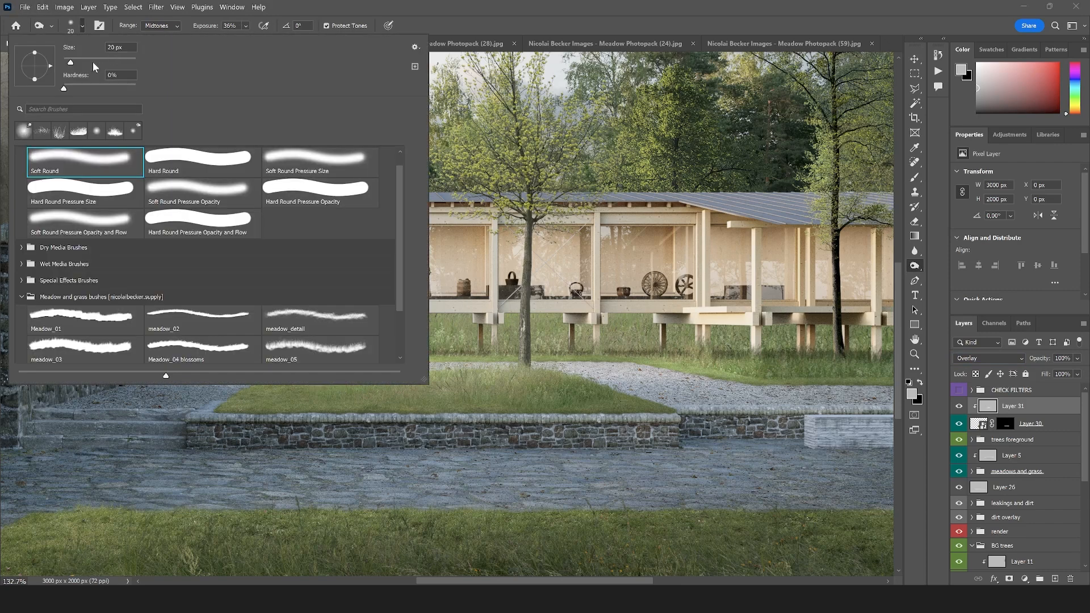
{"action": "left_click", "coordinate": [94, 61]}
{"action": "left_click", "coordinate": [435, 412]}
{"action": "mouse_move", "coordinate": [351, 398]}
{"action": "left_mouse_down"}
{"action": "mouse_move", "coordinate": [600, 400]}
{"action": "mouse_move", "coordinate": [636, 388]}
{"action": "mouse_move", "coordinate": [578, 394]}
{"action": "mouse_move", "coordinate": [617, 401]}
{"action": "mouse_move", "coordinate": [297, 393]}
{"action": "left_mouse_up"}
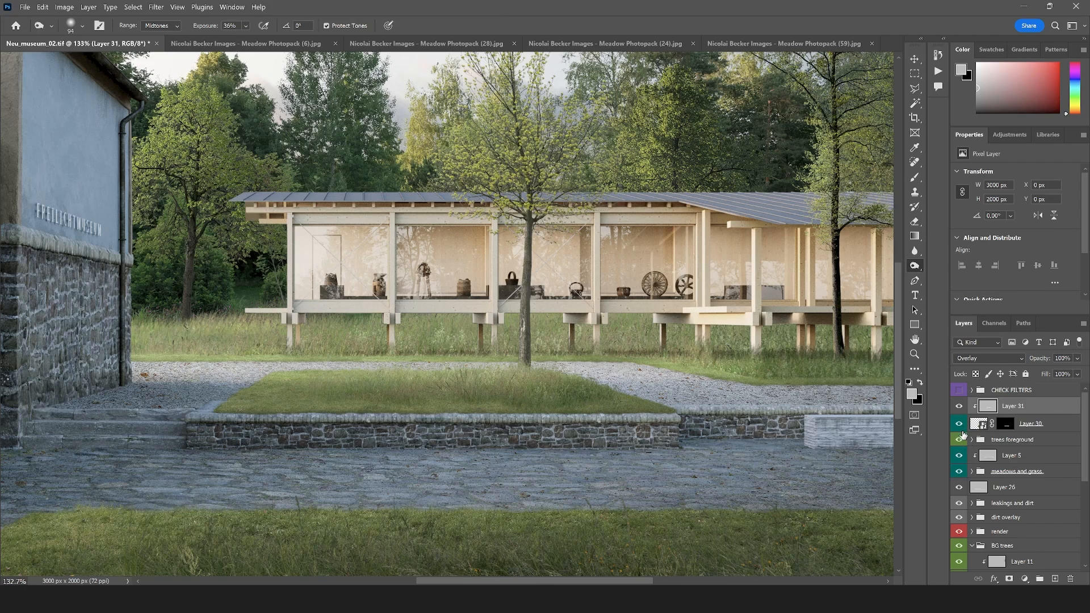
Compare the raised bed with and without the Layer 30 grass strip, then select Layer 5 and review the whole image
{"action": "left_click", "coordinate": [1011, 443]}
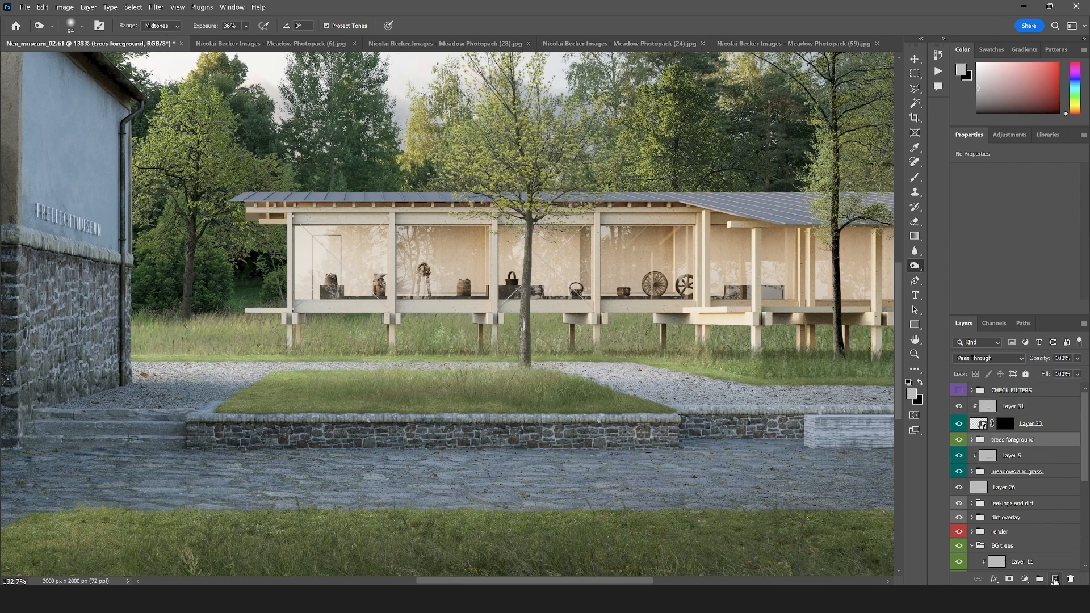
{"action": "left_click", "coordinate": [959, 424]}
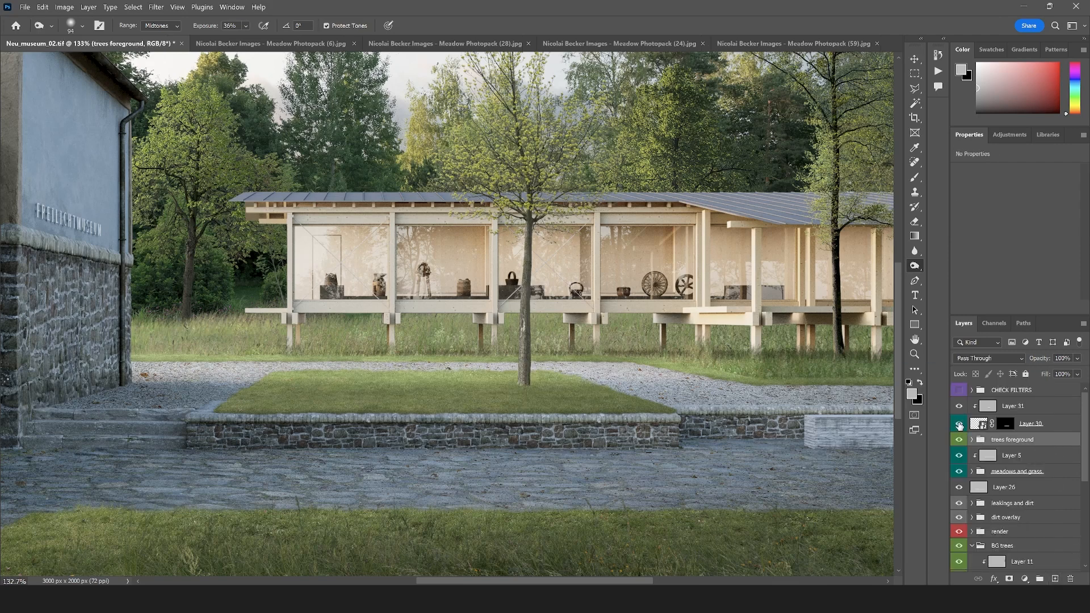
{"action": "left_click", "coordinate": [960, 424]}
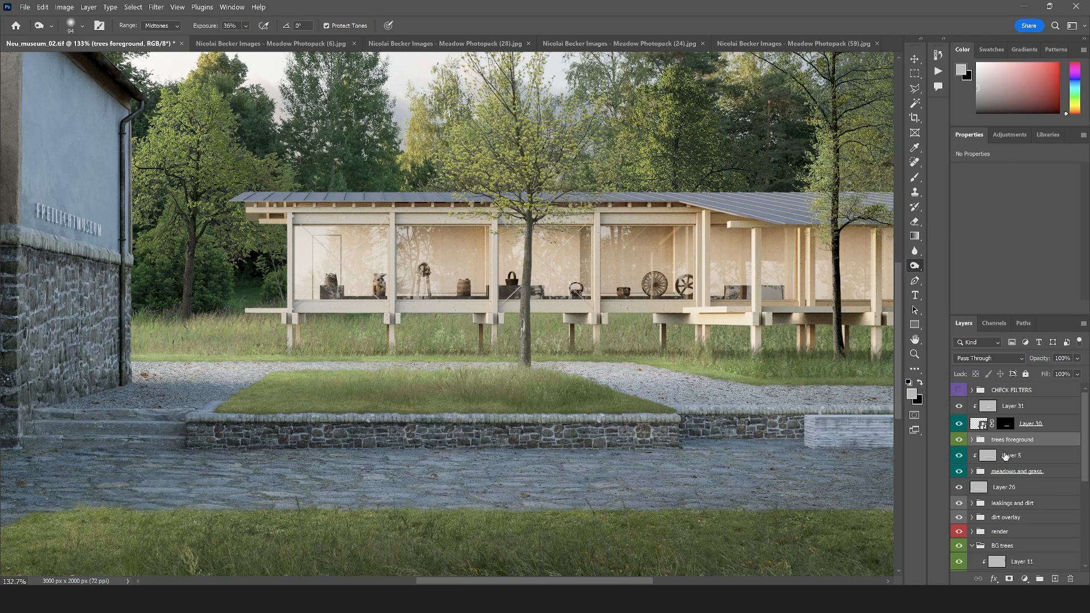
{"action": "left_click", "coordinate": [1005, 456]}
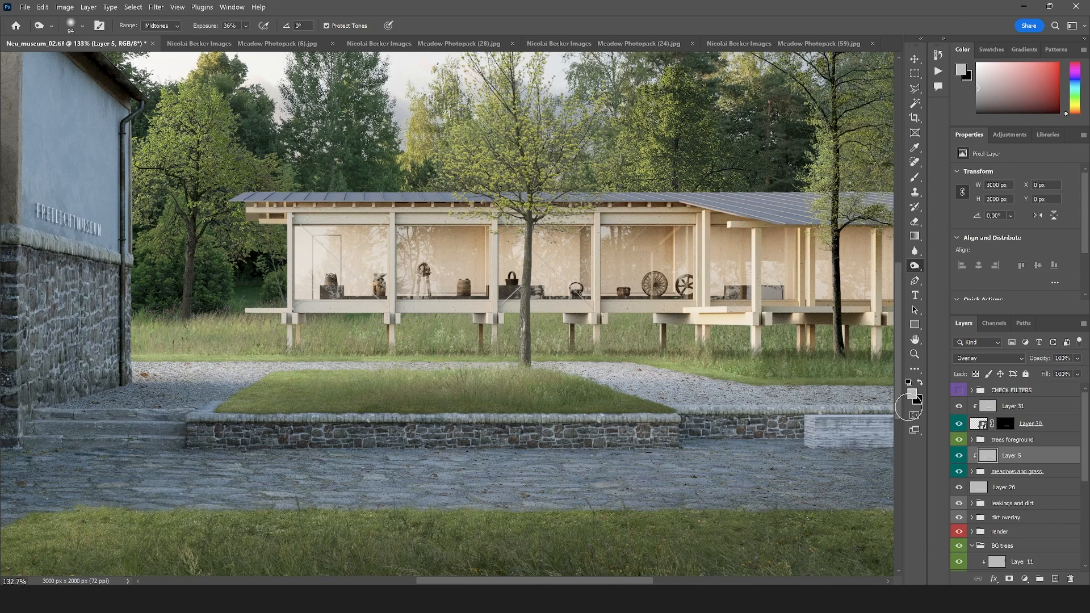
{"action": "scroll", "coordinate": [461, 385], "scroll_direction": "down", "scroll_amount": 5}
{"action": "scroll", "coordinate": [267, 358], "scroll_direction": "up", "scroll_amount": 2}
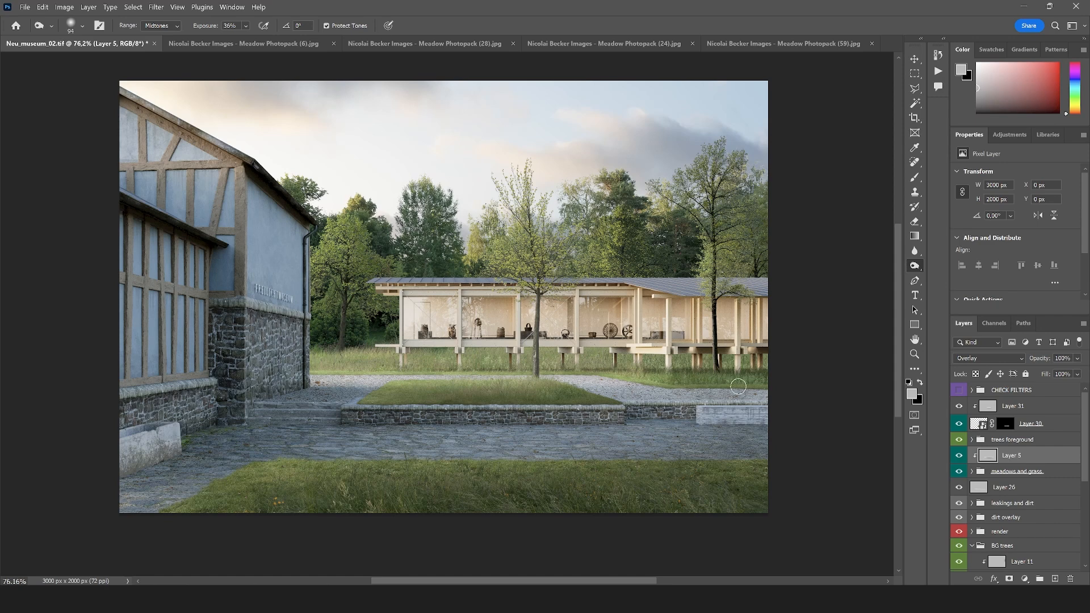
{"action": "scroll", "coordinate": [502, 342], "scroll_direction": "up", "scroll_amount": 1}
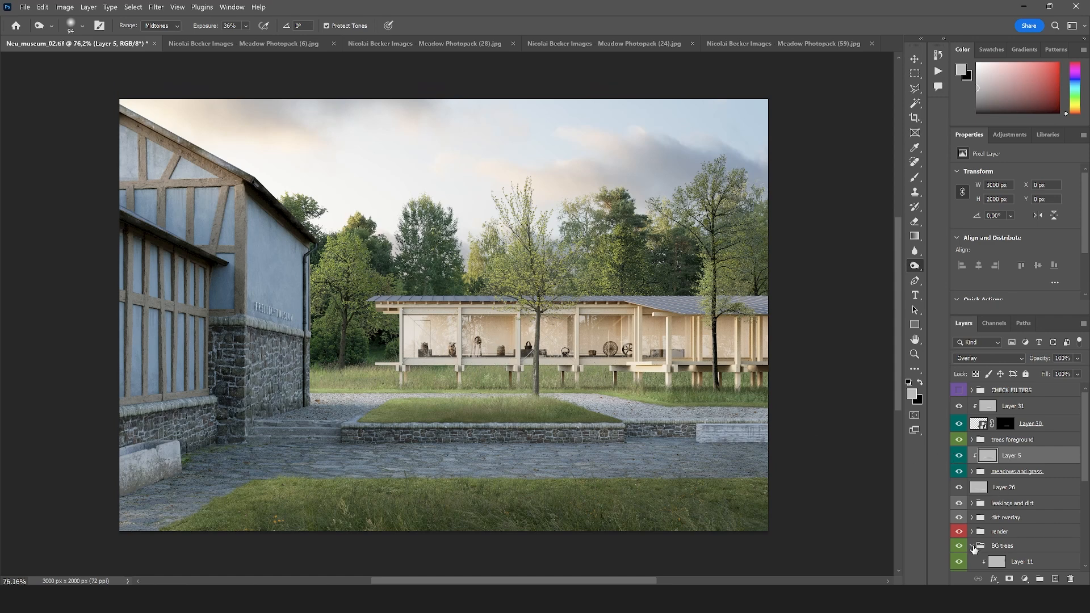
Collapse the BG trees group and save the document
{"action": "left_click", "coordinate": [974, 546]}
{"action": "key", "text": "ctrl+s"}
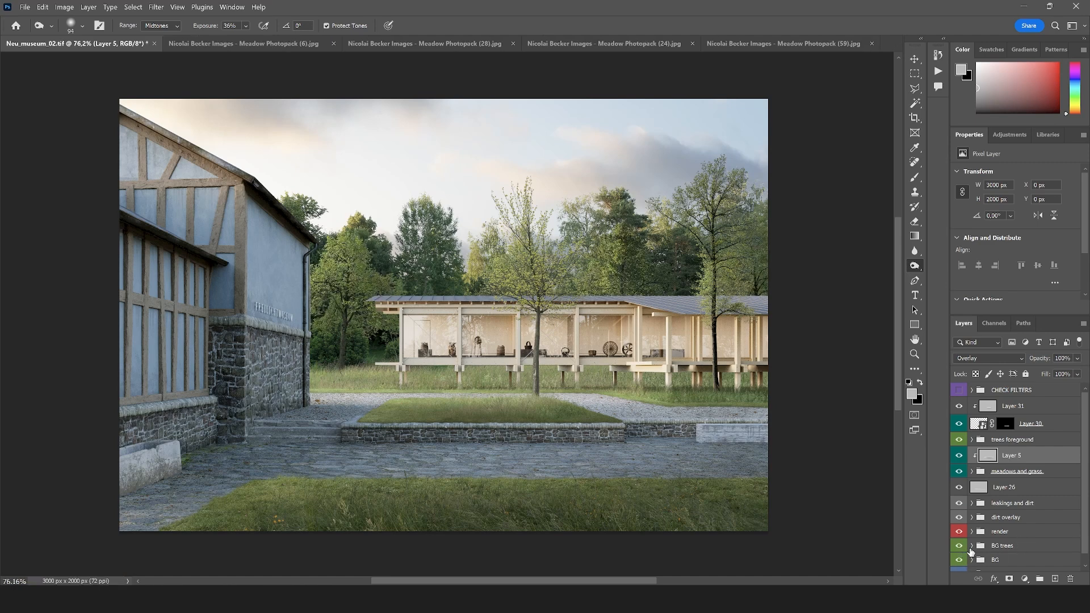
Expand the BG trees group and toggle its layers' visibility to identify which layer holds the tree beside the old building
{"action": "left_click", "coordinate": [972, 546]}
{"action": "scroll", "coordinate": [972, 550], "scroll_direction": "down", "scroll_amount": 3}
{"action": "scroll", "coordinate": [971, 549], "scroll_direction": "down", "scroll_amount": 1}
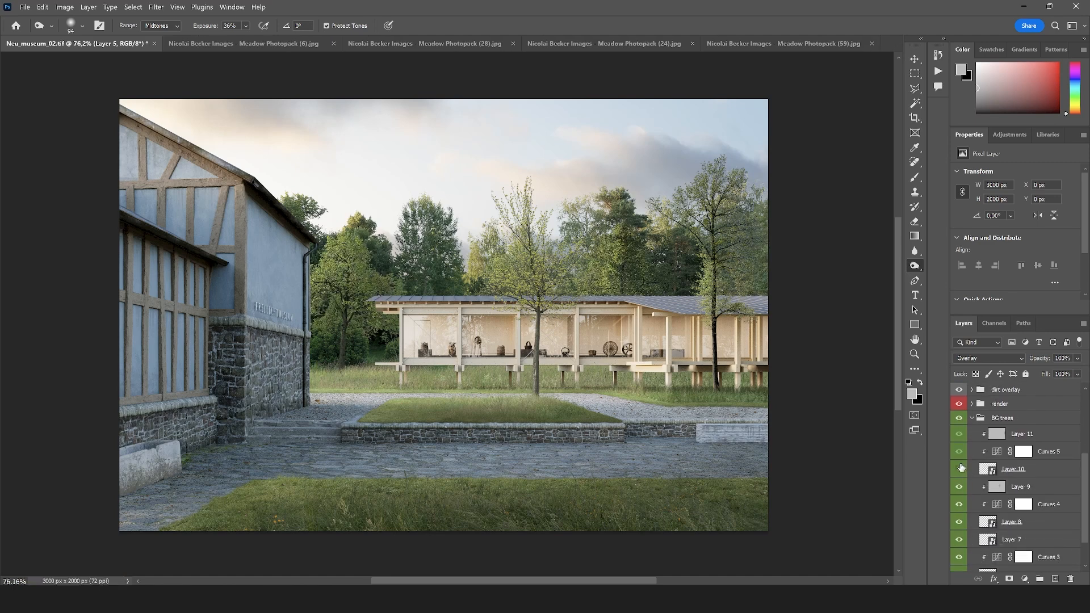
{"action": "left_click", "coordinate": [960, 523]}
{"action": "left_click", "coordinate": [961, 523]}
{"action": "left_click", "coordinate": [960, 538]}
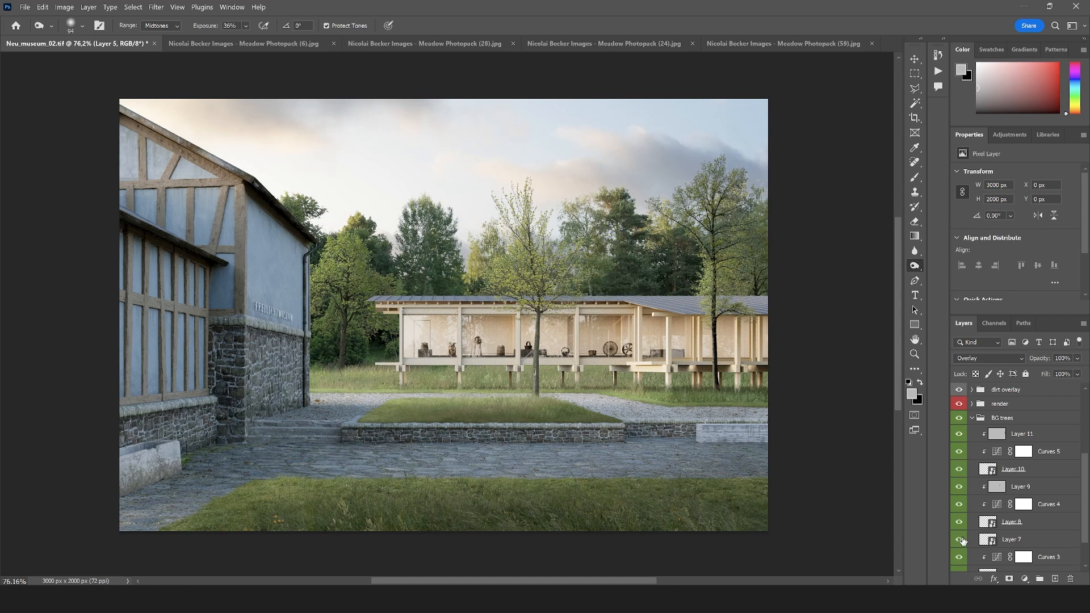
{"action": "left_click", "coordinate": [960, 539]}
{"action": "scroll", "coordinate": [966, 543], "scroll_direction": "down", "scroll_amount": 2}
{"action": "left_click", "coordinate": [960, 535]}
Clip a Hue/Saturation adjustment to Layer 6 in BG trees, apply a small negative Hue shift, and collapse the group
{"action": "left_click", "coordinate": [1028, 535]}
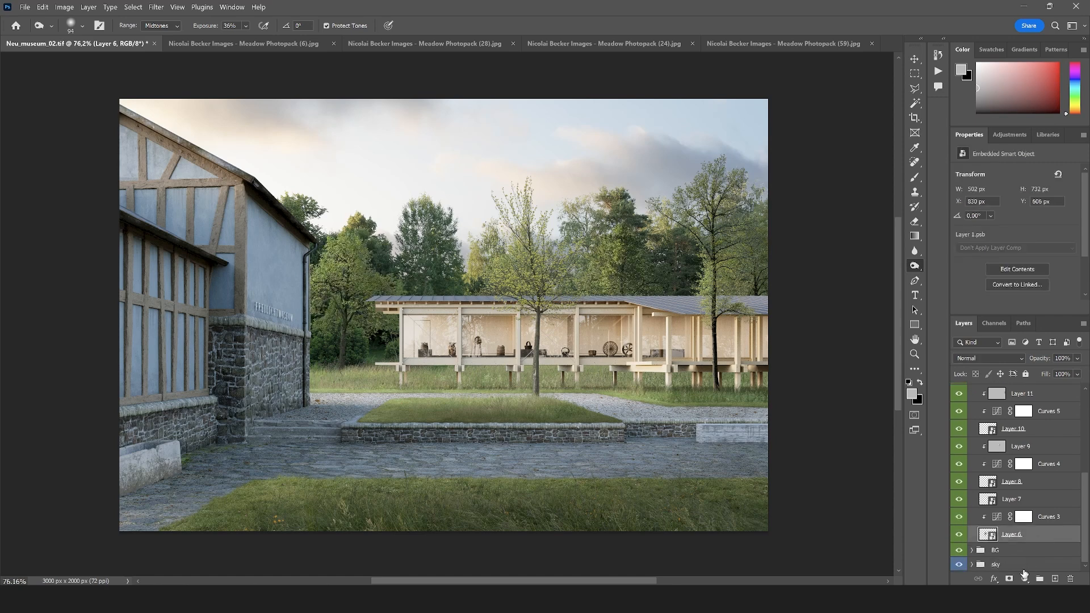
{"action": "left_click", "coordinate": [1025, 578]}
{"action": "left_click", "coordinate": [1020, 471]}
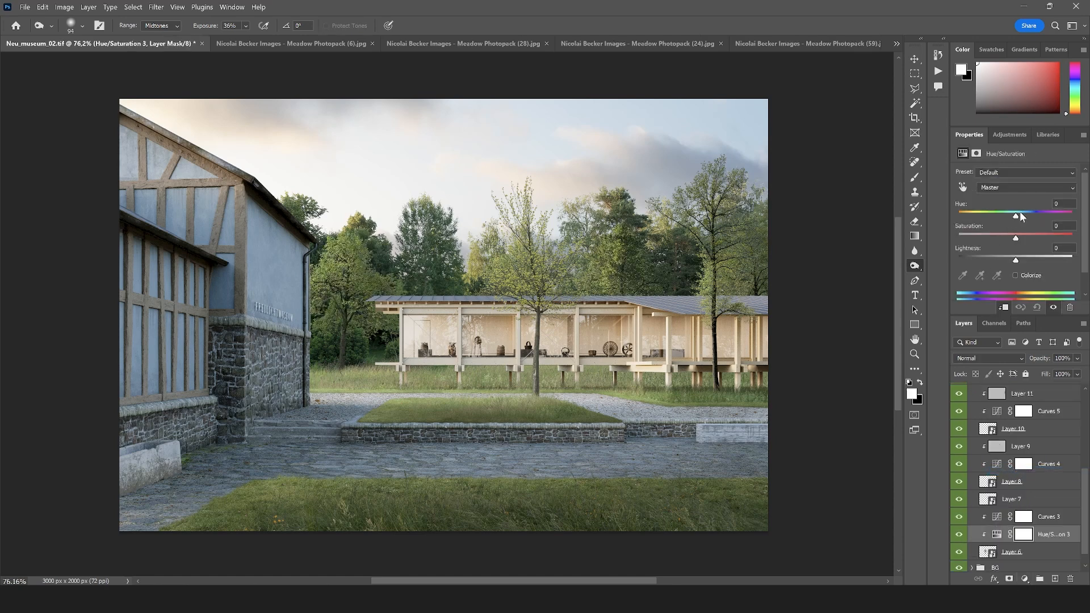
{"action": "left_click_drag", "start_coordinate": [1020, 215], "coordinate": [1011, 217]}
{"action": "scroll", "coordinate": [982, 444], "scroll_direction": "up", "scroll_amount": 3}
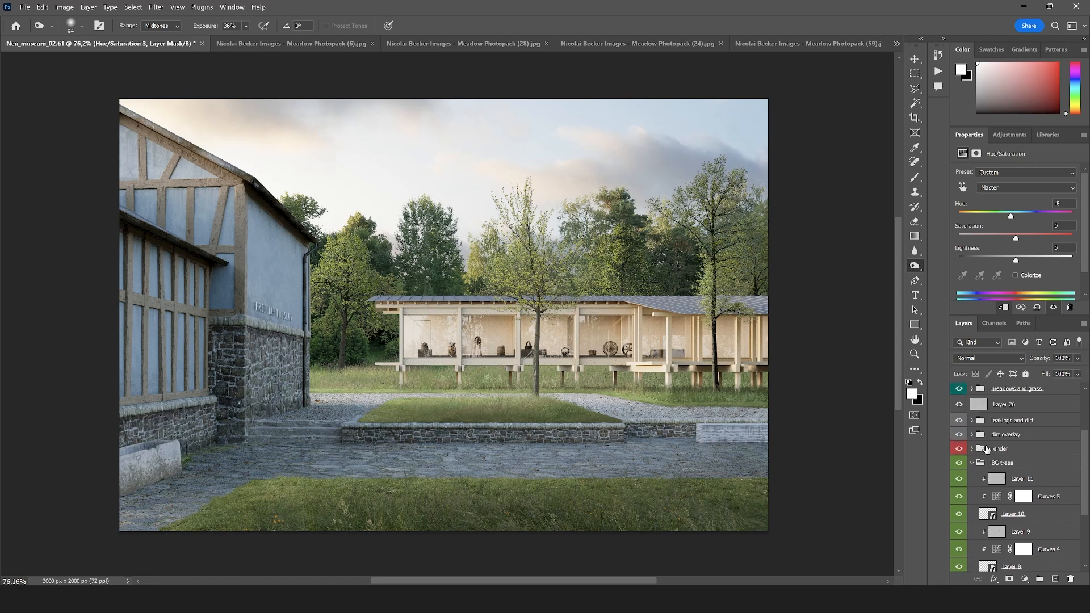
{"action": "left_click", "coordinate": [974, 463]}
{"action": "scroll", "coordinate": [968, 437], "scroll_direction": "up", "scroll_amount": 1}
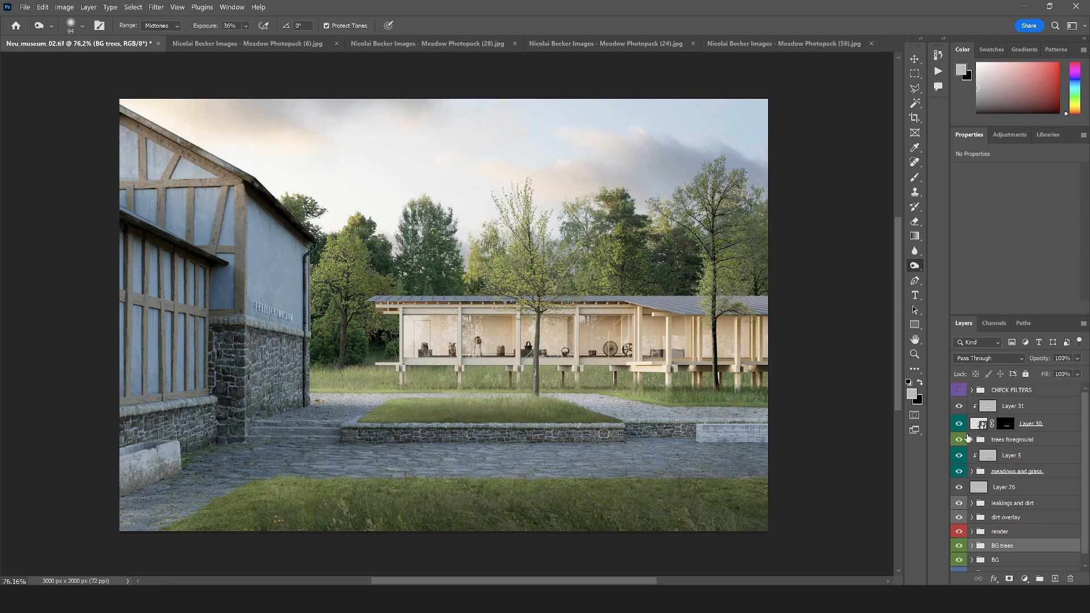
Compare the raised bed with and without Layer 30, then clip a Brightness/Contrast adjustment to that layer with Contrast at 43
{"action": "left_click", "coordinate": [959, 424]}
{"action": "left_click", "coordinate": [960, 425]}
{"action": "left_click", "coordinate": [1022, 423]}
{"action": "scroll", "coordinate": [509, 438], "scroll_direction": "up", "scroll_amount": 5}
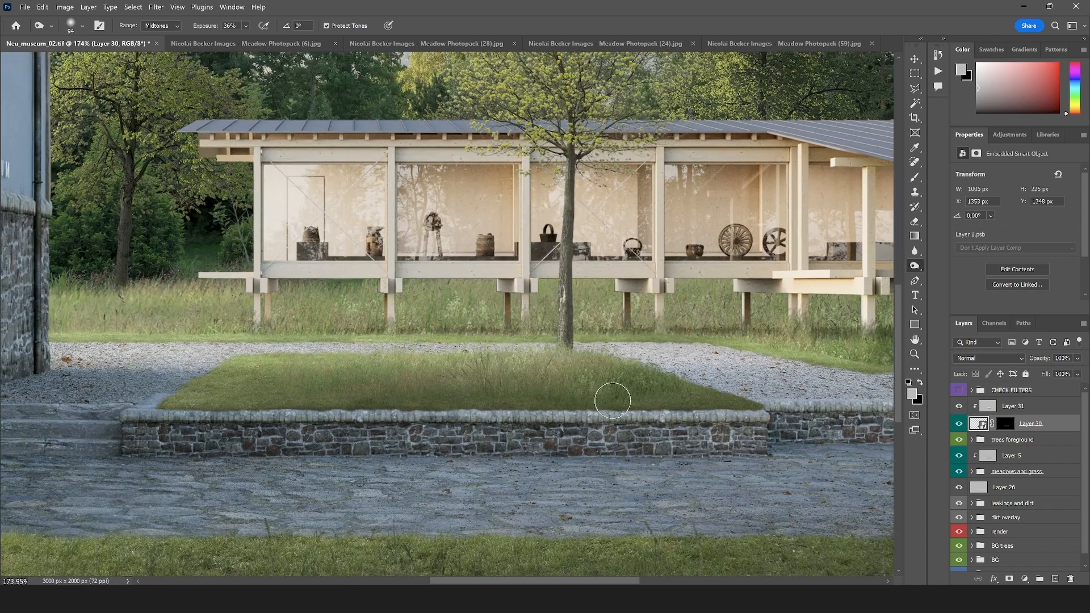
{"action": "left_click", "coordinate": [1025, 578]}
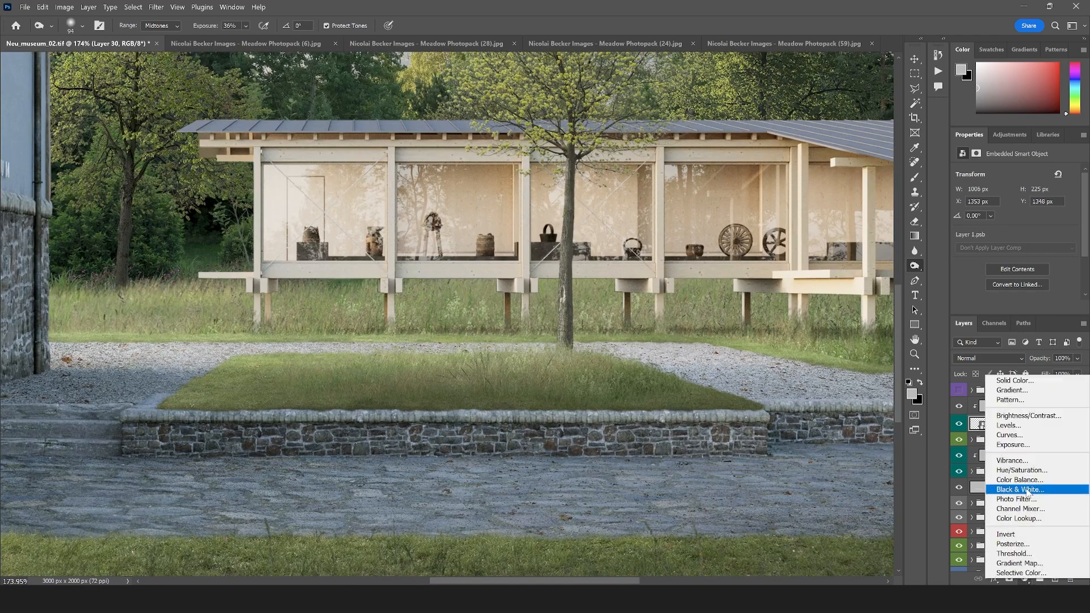
{"action": "left_click", "coordinate": [1017, 415]}
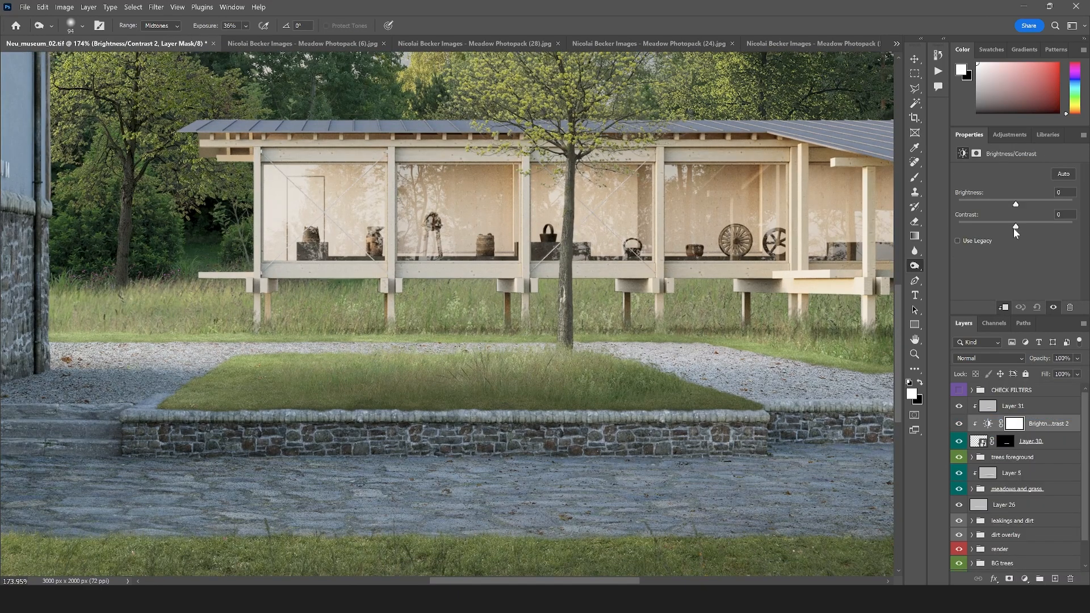
{"action": "left_click", "coordinate": [1028, 226]}
{"action": "left_click_drag", "start_coordinate": [1032, 226], "coordinate": [1044, 227]}
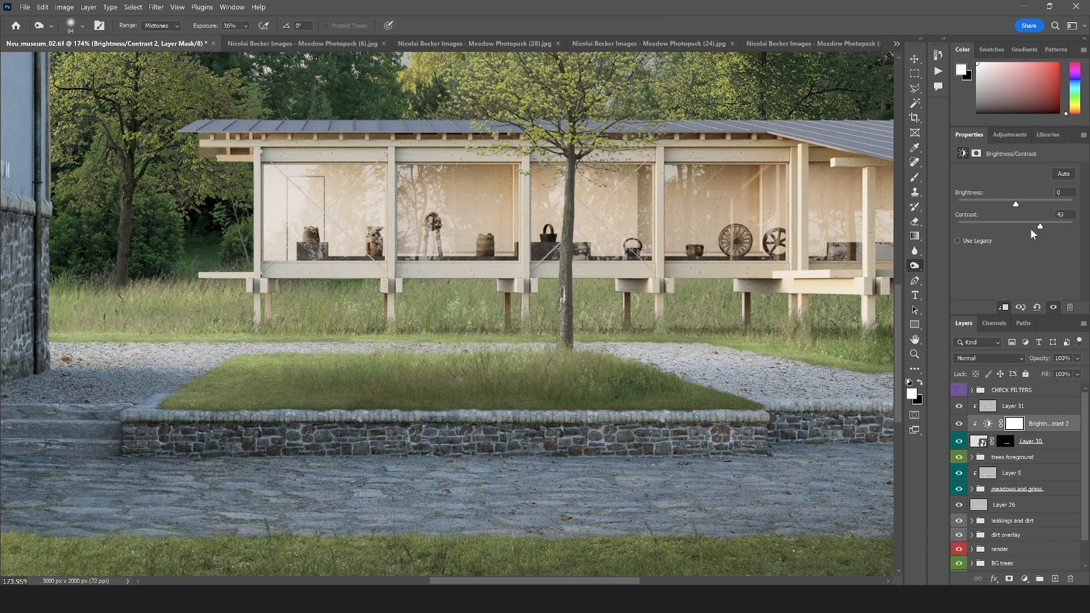
{"action": "scroll", "coordinate": [488, 450], "scroll_direction": "down", "scroll_amount": 5}
{"action": "scroll", "coordinate": [489, 450], "scroll_direction": "up", "scroll_amount": 2}
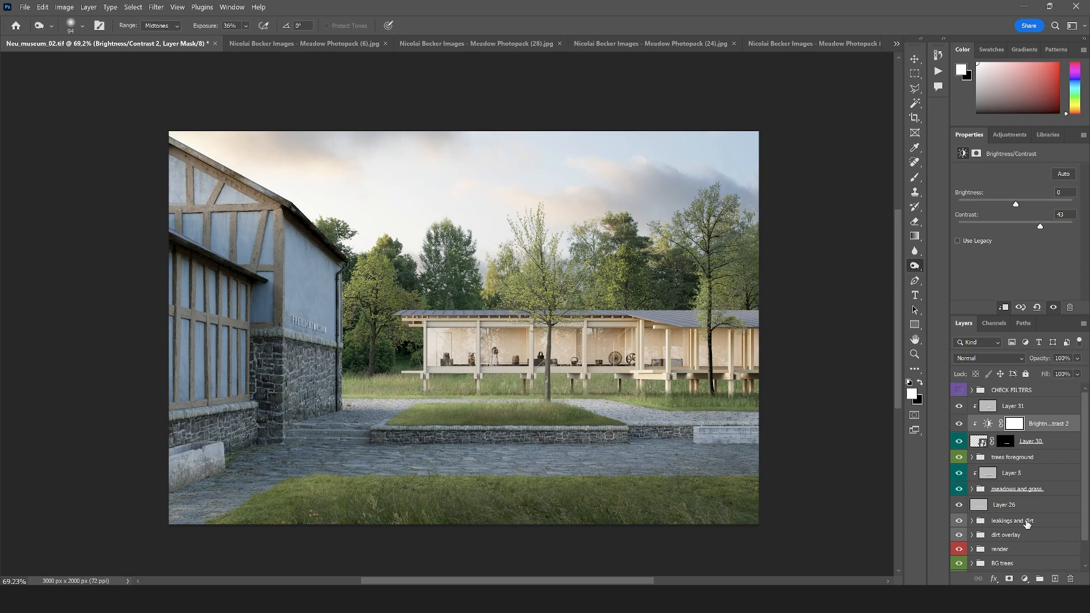
Group Layer 30 with its clipped layers, color-label the group green, and name it cover up
{"action": "left_click", "coordinate": [1008, 443], "text": "shift"}
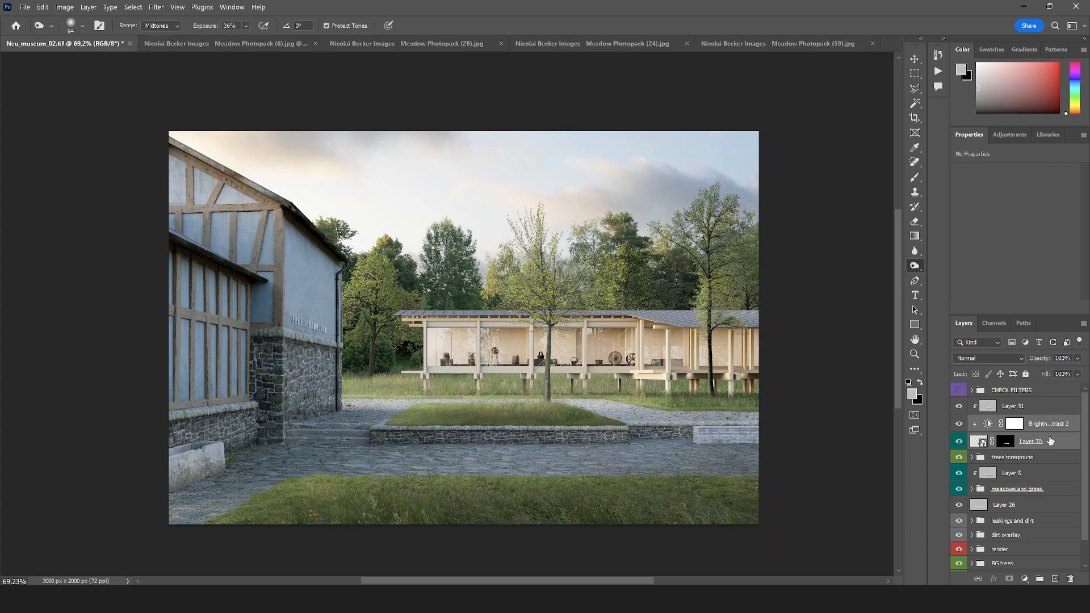
{"action": "key", "text": "ctrl+g"}
{"action": "right_click", "coordinate": [1004, 405]}
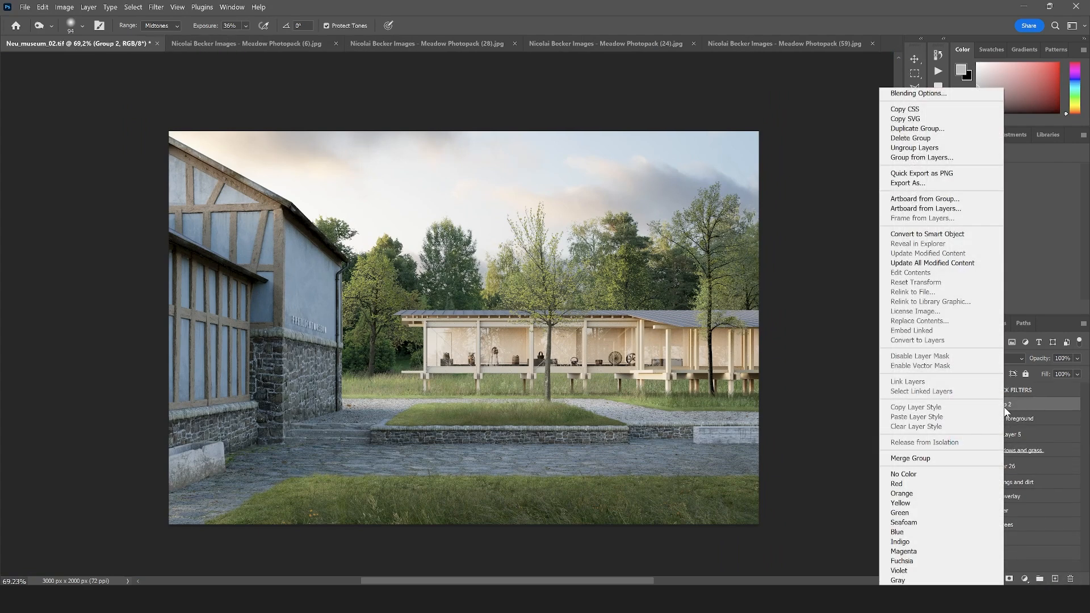
{"action": "left_click", "coordinate": [922, 511]}
{"action": "double_click", "coordinate": [1004, 405]}
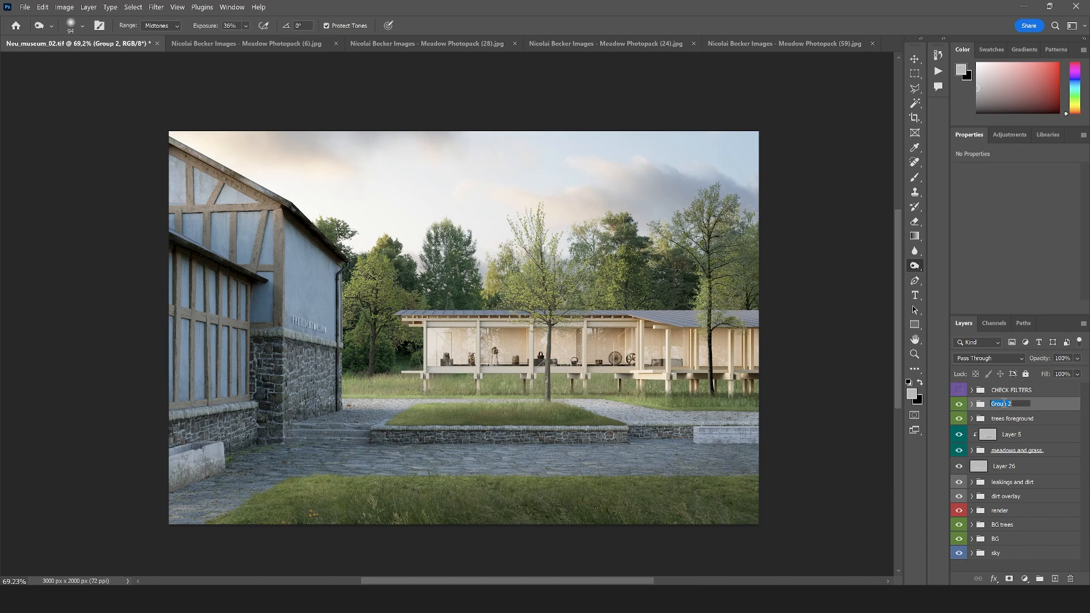
{"action": "type", "text": "cover up"}
{"action": "key", "text": "Return"}
Move the cover up group into trees foreground, collapse that group, and compare the image with and without it
{"action": "left_click_drag", "start_coordinate": [983, 418], "coordinate": [983, 419]}
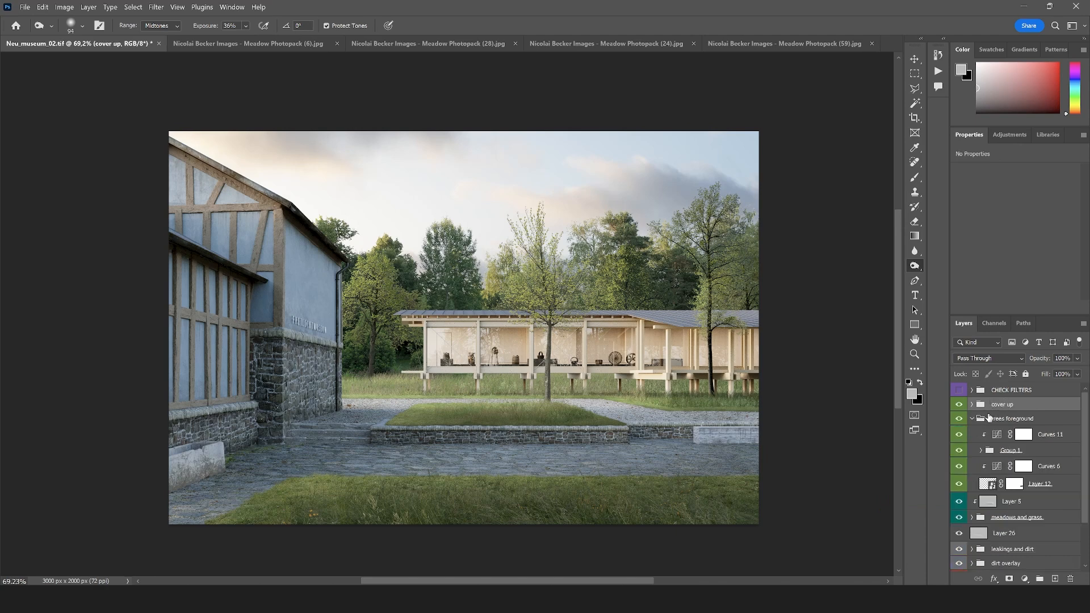
{"action": "left_click", "coordinate": [971, 405]}
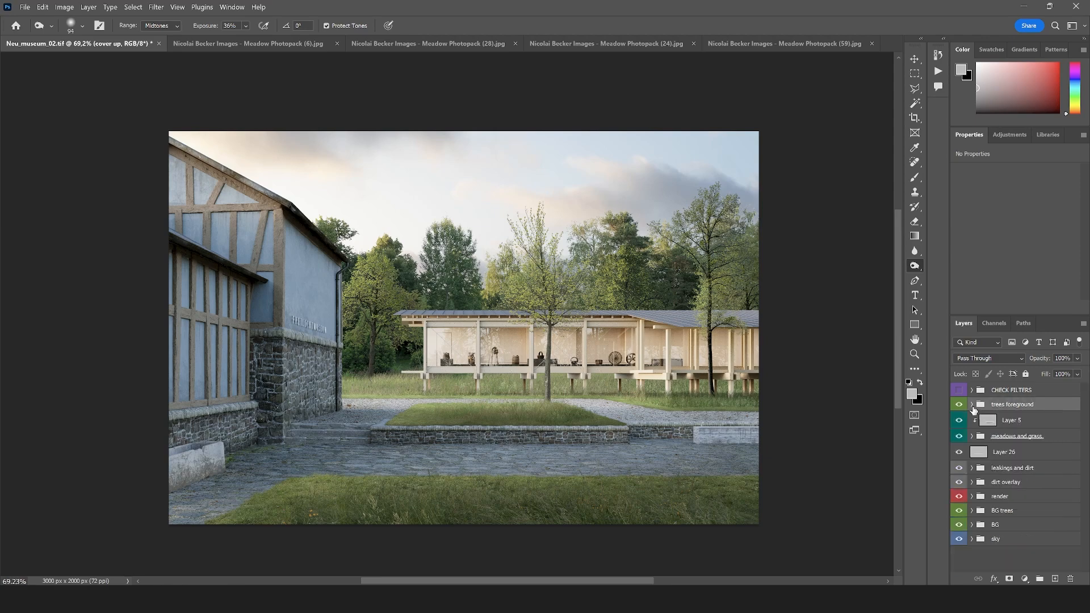
{"action": "left_click", "coordinate": [959, 405]}
{"action": "left_click", "coordinate": [959, 404]}
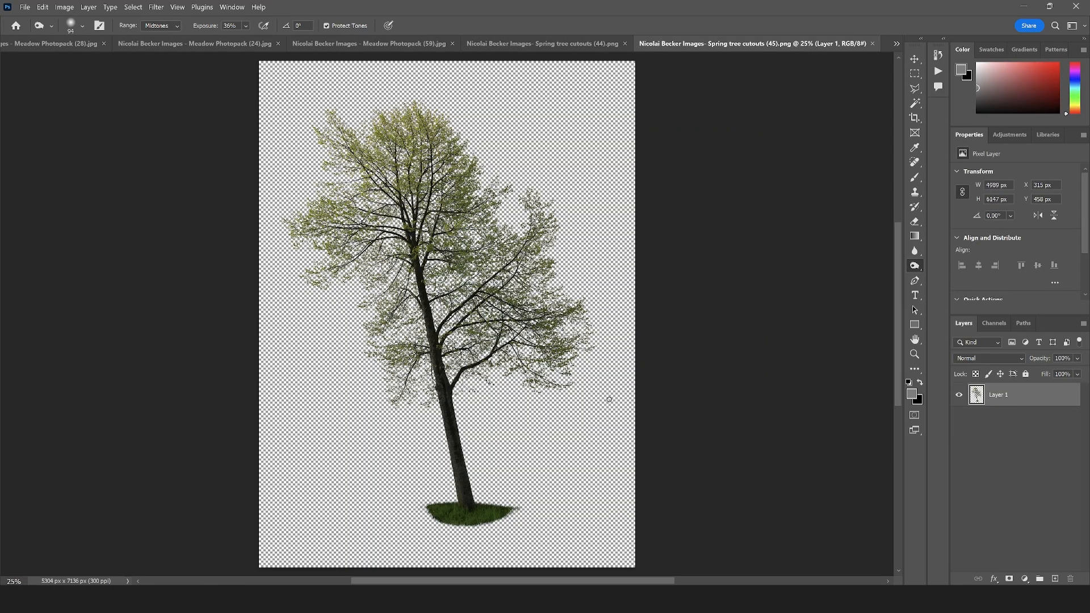
Convert the tree in Spring tree cutouts (44).png to a Smart Object and bring it into Neu_museum_02.tif above trees foreground
{"action": "left_click", "coordinate": [585, 46]}
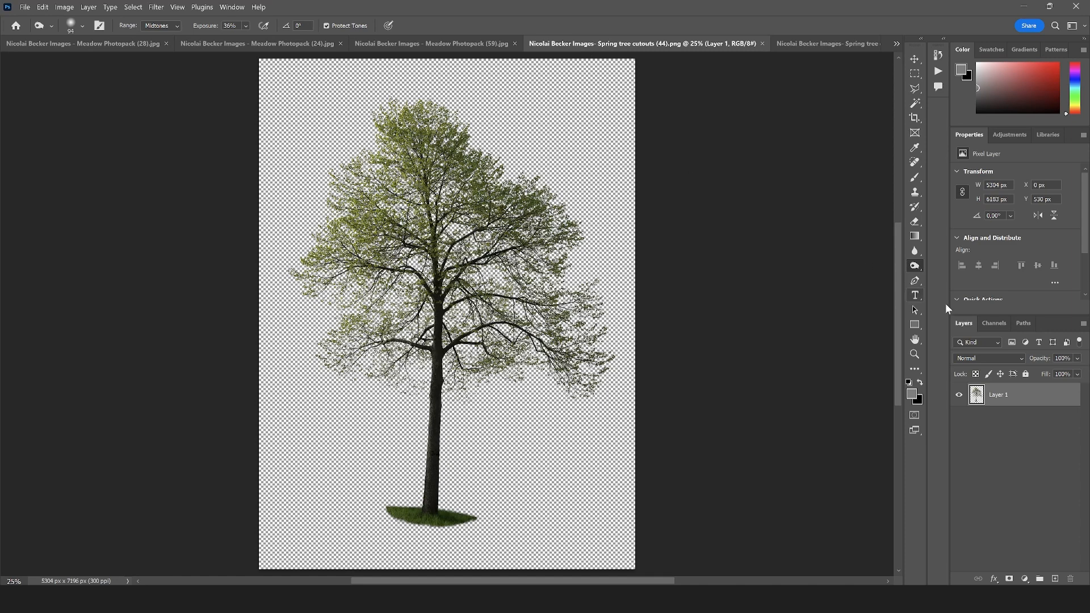
{"action": "right_click", "coordinate": [1018, 391]}
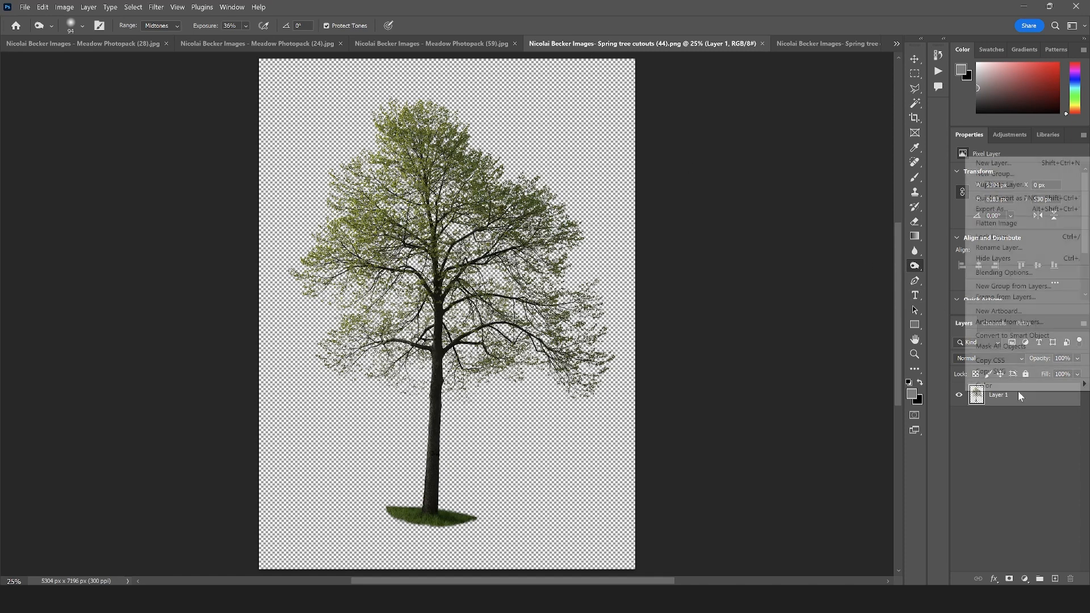
{"action": "left_click", "coordinate": [1012, 336]}
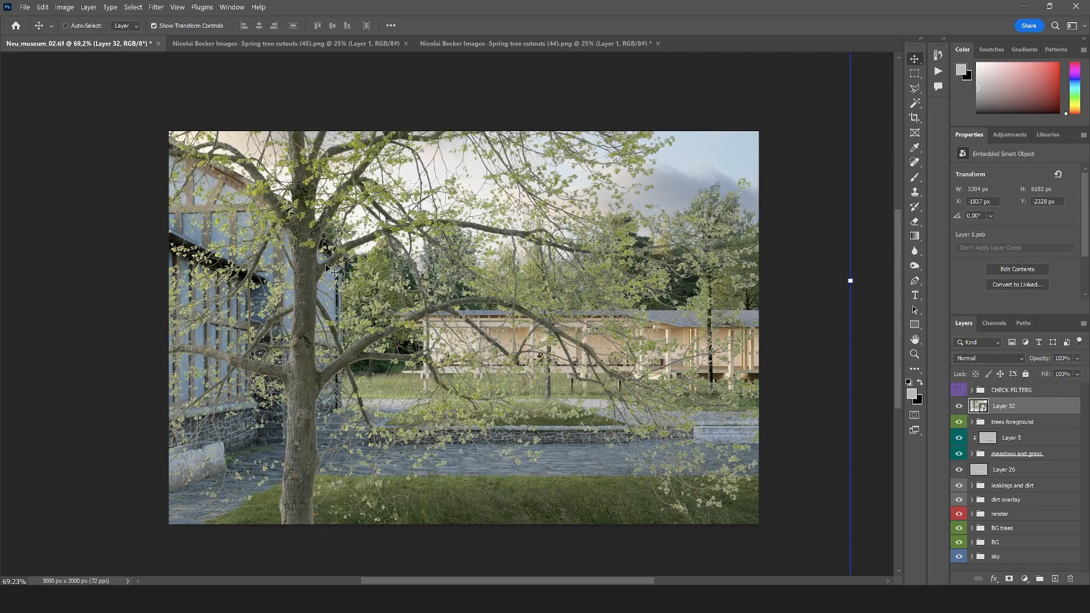
{"action": "key", "text": "ctrl+0"}
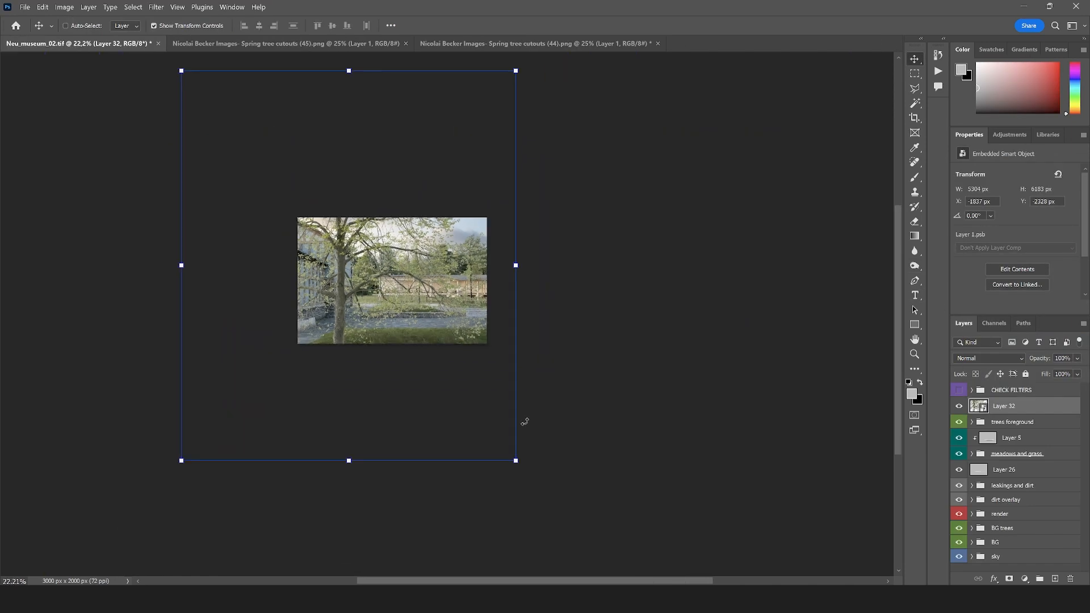
Scale the imported tree proportionally to about 149% and position it in front of the old building
{"action": "key", "text": "ctrl+t"}
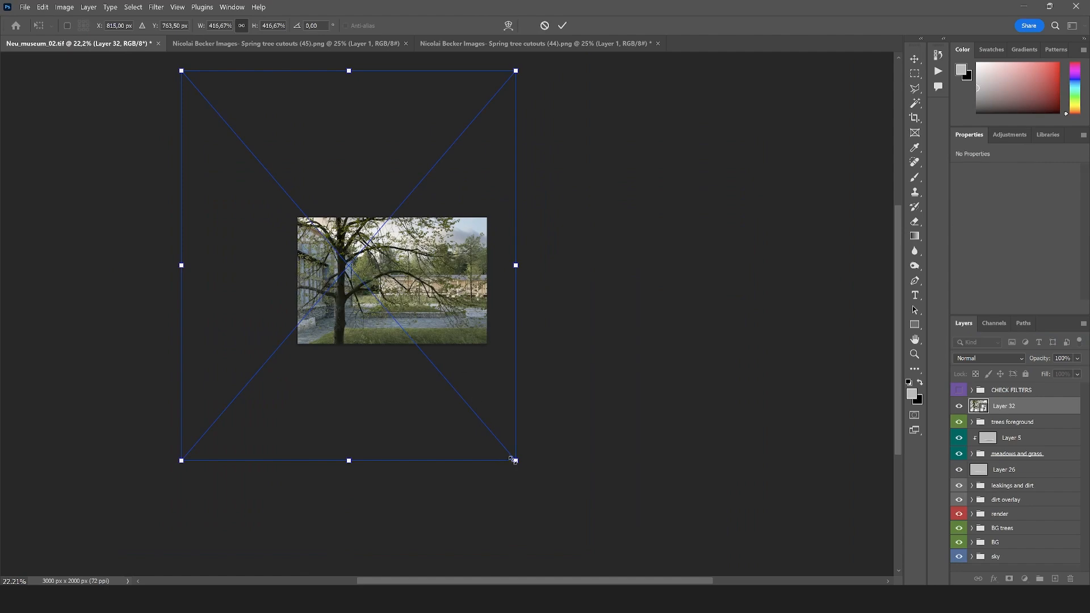
{"action": "left_click_drag", "start_coordinate": [515, 460], "coordinate": [445, 377]}
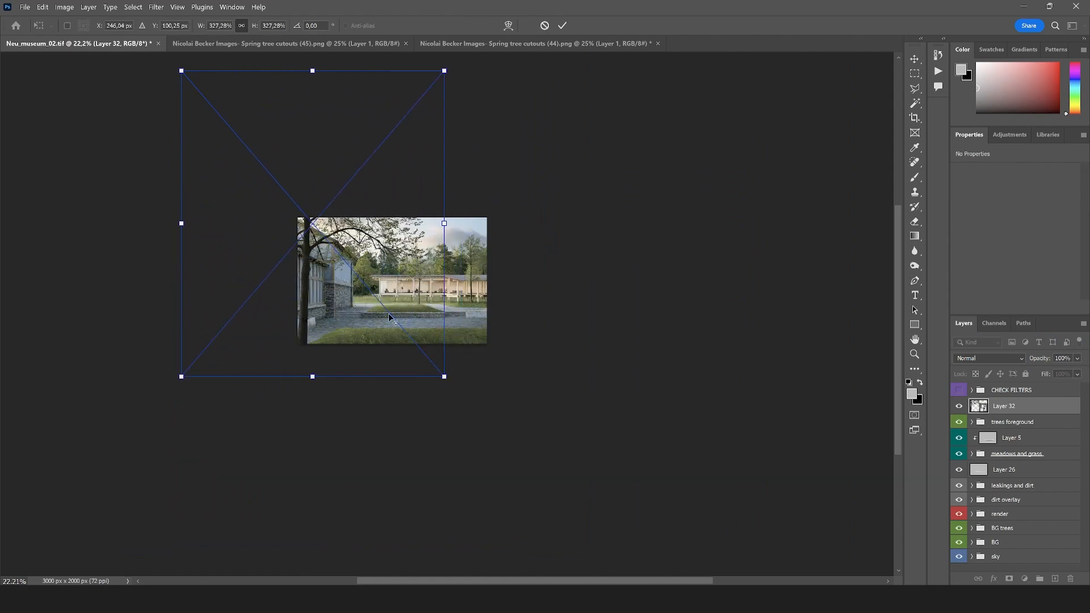
{"action": "scroll", "coordinate": [382, 307], "scroll_direction": "up", "scroll_amount": 3}
{"action": "left_click_drag", "start_coordinate": [376, 346], "coordinate": [328, 308]}
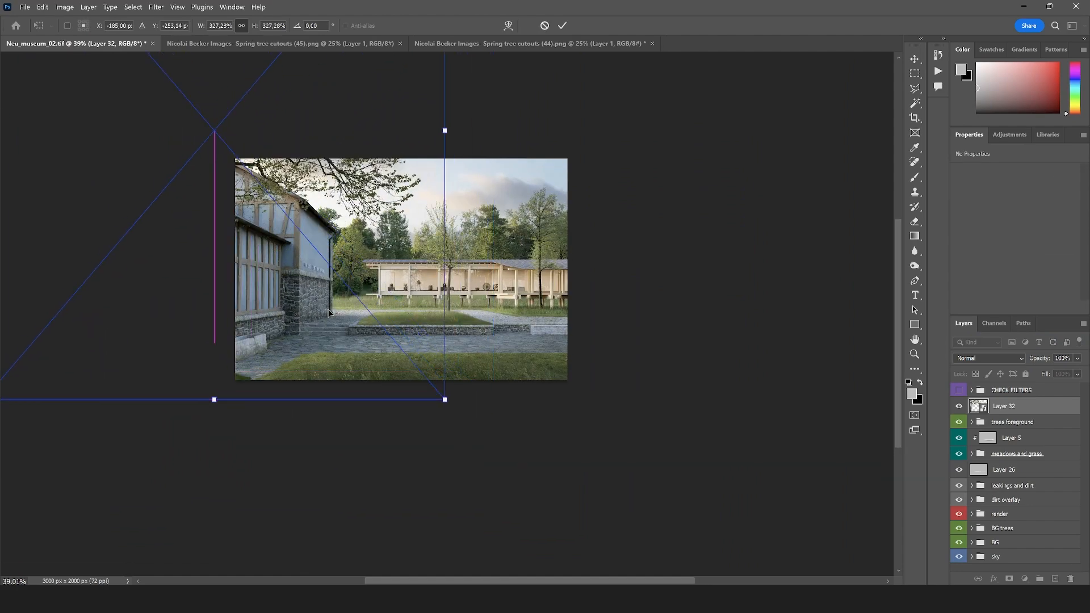
{"action": "left_click_drag", "start_coordinate": [442, 397], "coordinate": [336, 319]}
{"action": "left_click_drag", "start_coordinate": [374, 371], "coordinate": [289, 271]}
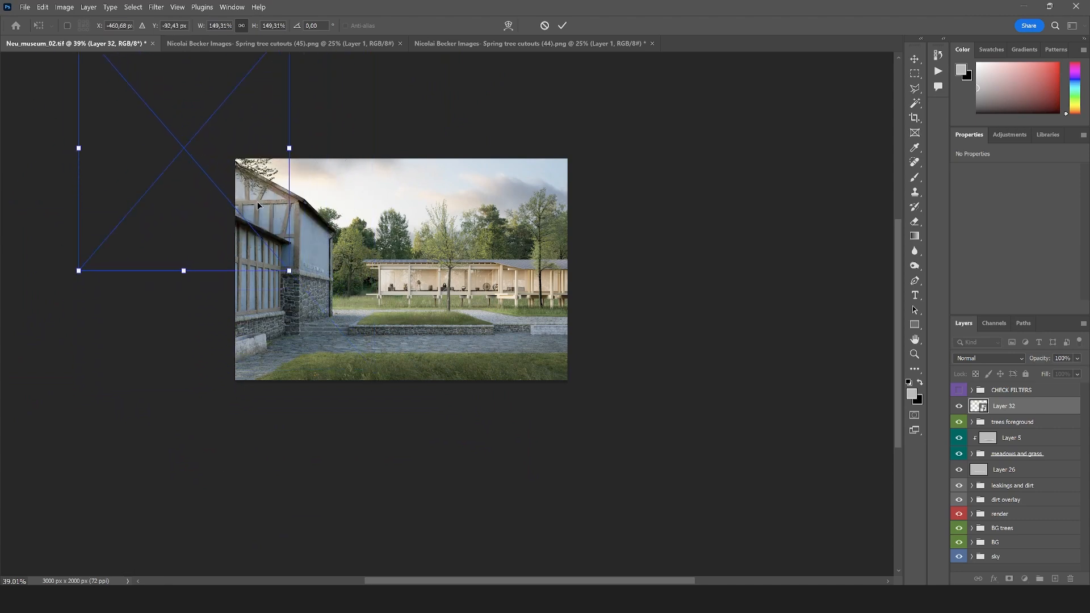
{"action": "left_click_drag", "start_coordinate": [257, 202], "coordinate": [416, 344]}
Flip the tree horizontally and shift it mostly out of the picture so only its outer branches overlap the old building
{"action": "right_click", "coordinate": [372, 305]}
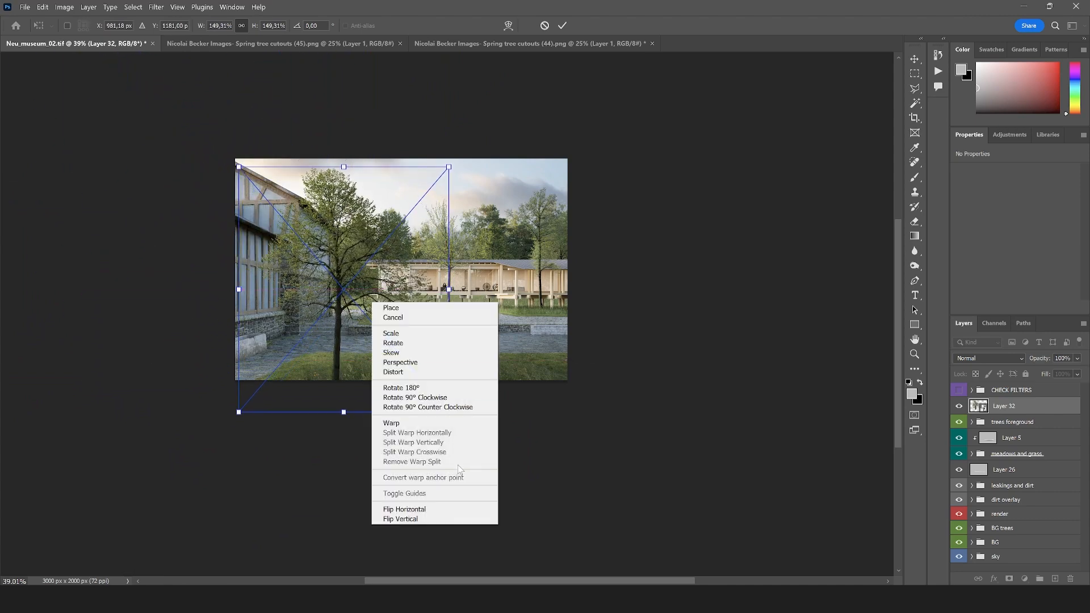
{"action": "left_click", "coordinate": [426, 510]}
{"action": "left_click_drag", "start_coordinate": [383, 313], "coordinate": [218, 272]}
{"action": "key", "text": "Return"}
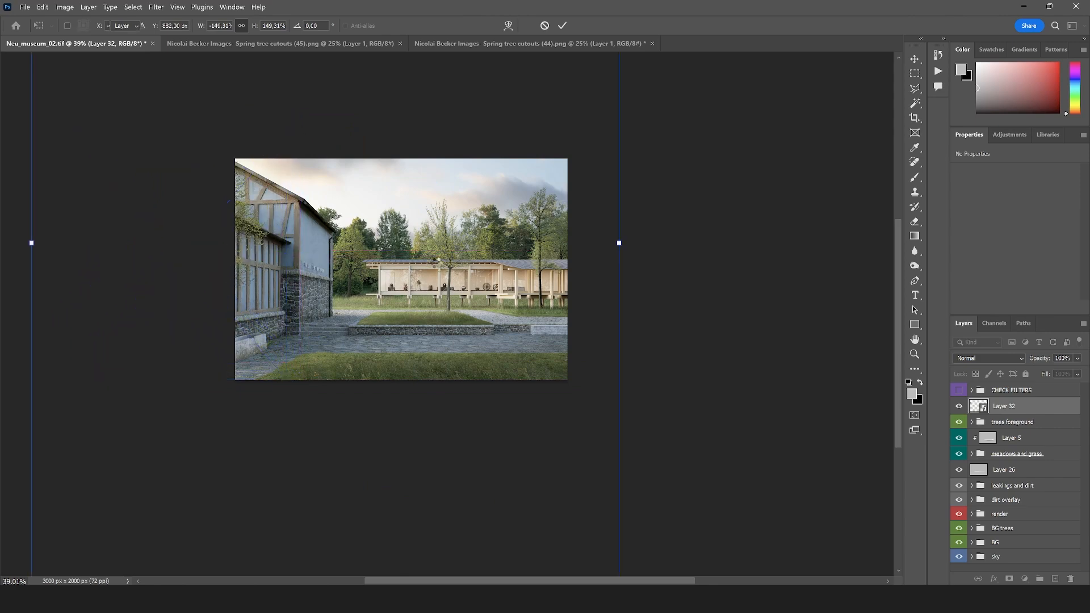
{"action": "scroll", "coordinate": [373, 227], "scroll_direction": "up", "scroll_amount": 2}
{"action": "scroll", "coordinate": [373, 228], "scroll_direction": "up", "scroll_amount": 2}
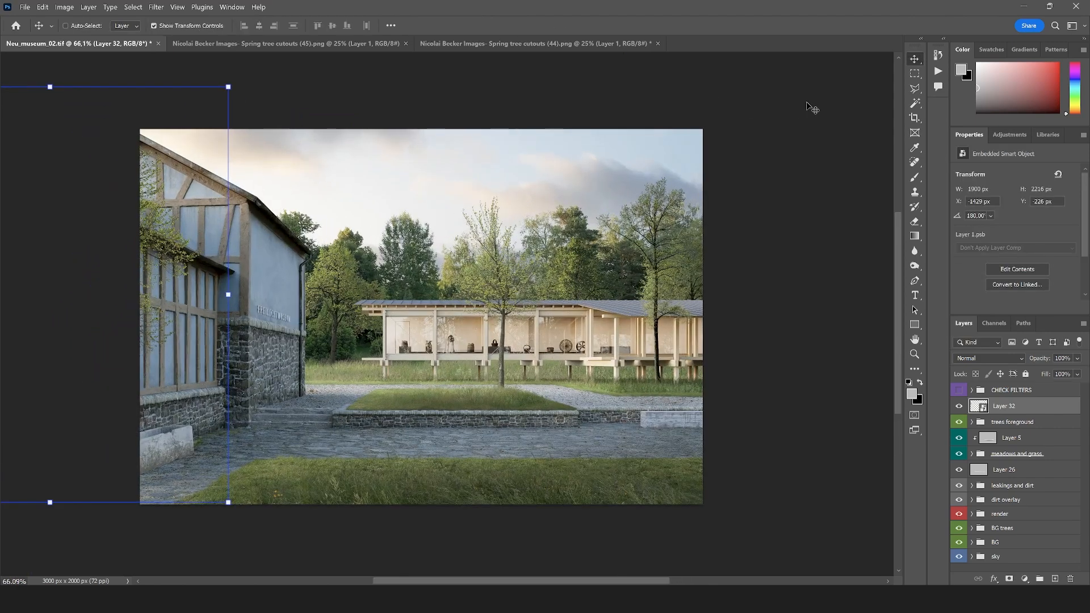
Flip the Layer 32 tree horizontally again and nudge it up and outward so its branches frame the image's left edge
{"action": "left_click", "coordinate": [915, 89]}
{"action": "scroll", "coordinate": [433, 264], "scroll_direction": "down", "scroll_amount": 2}
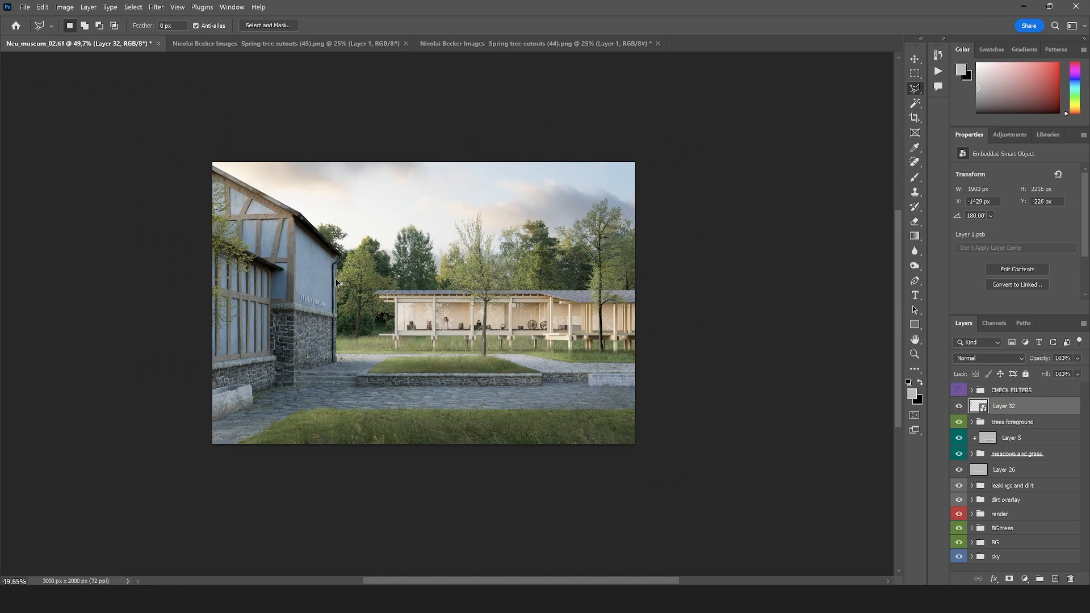
{"action": "scroll", "coordinate": [337, 282], "scroll_direction": "up", "scroll_amount": 1}
{"action": "key", "text": "ctrl+t"}
{"action": "right_click", "coordinate": [310, 276]}
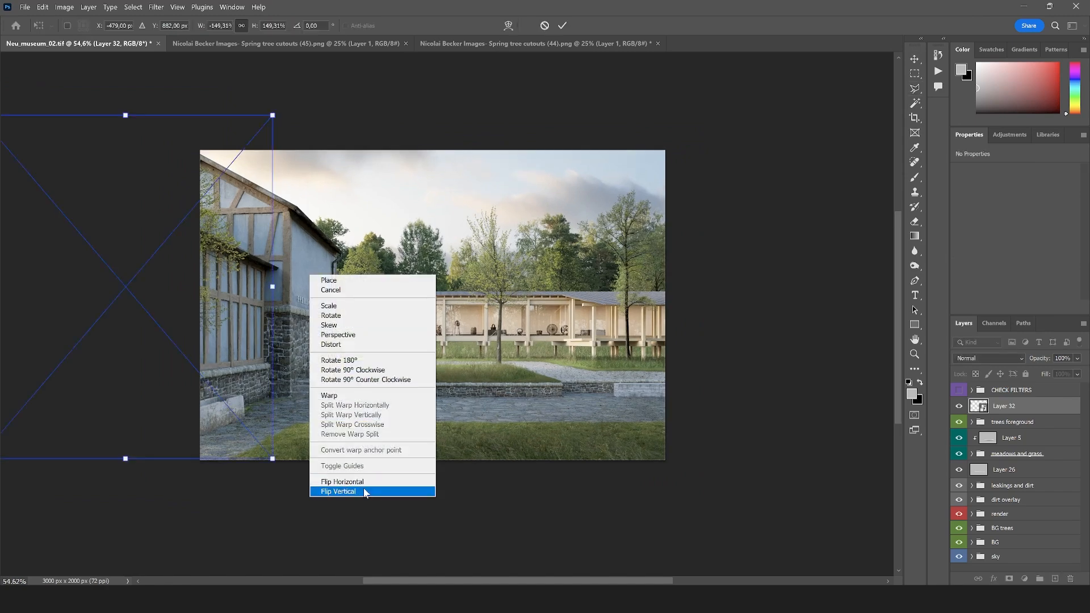
{"action": "left_click", "coordinate": [342, 481]}
{"action": "left_click_drag", "start_coordinate": [245, 379], "coordinate": [237, 359]}
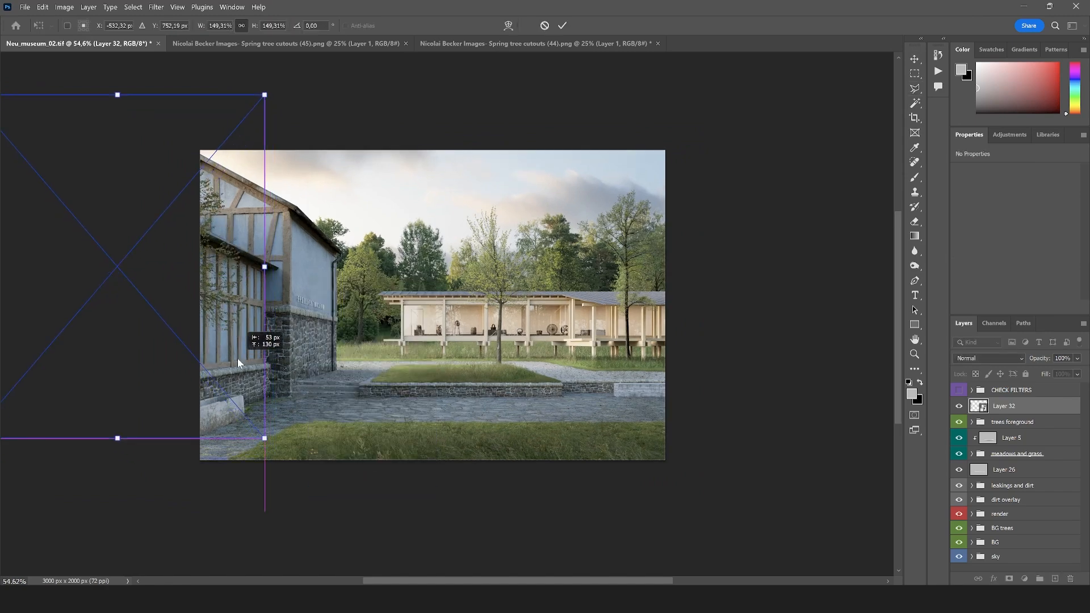
{"action": "left_click_drag", "start_coordinate": [274, 310], "coordinate": [215, 331]}
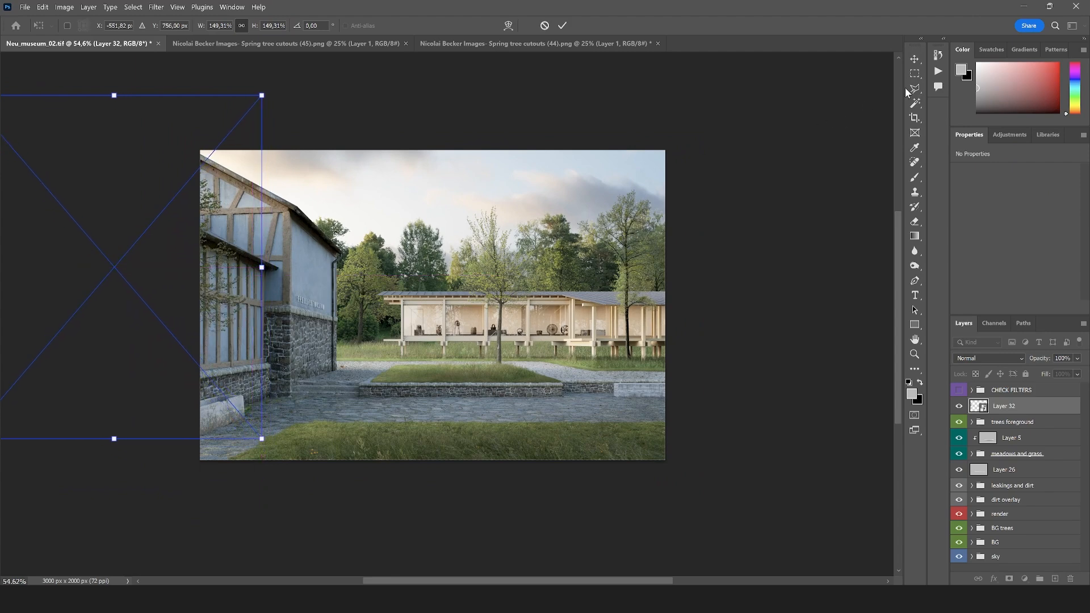
{"action": "key", "text": "Return"}
{"action": "scroll", "coordinate": [364, 256], "scroll_direction": "down", "scroll_amount": 5}
{"action": "scroll", "coordinate": [395, 276], "scroll_direction": "up", "scroll_amount": 9}
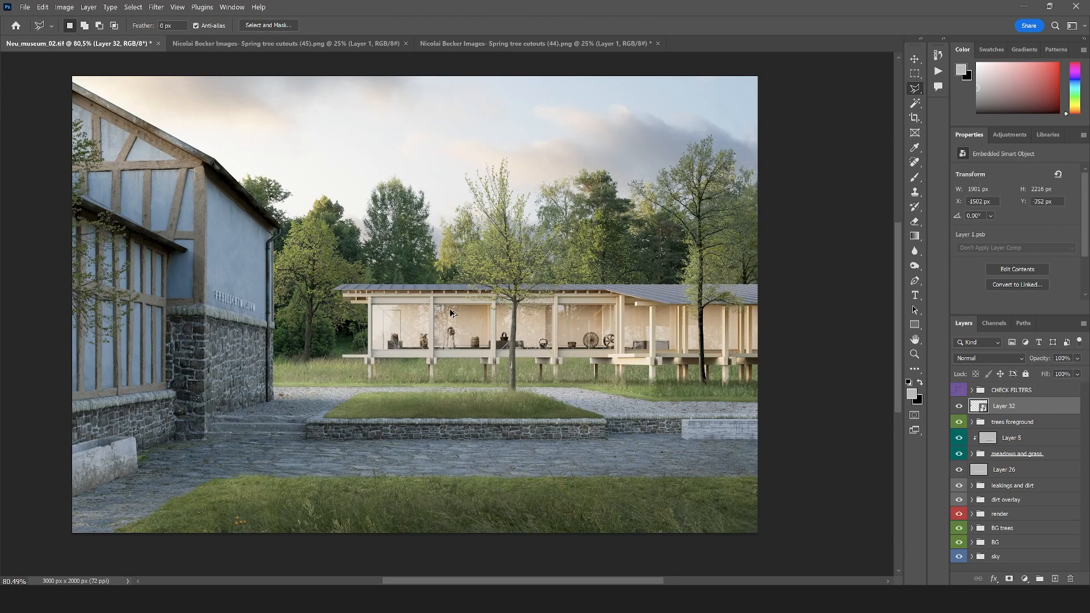
{"action": "scroll", "coordinate": [450, 312], "scroll_direction": "down", "scroll_amount": 1}
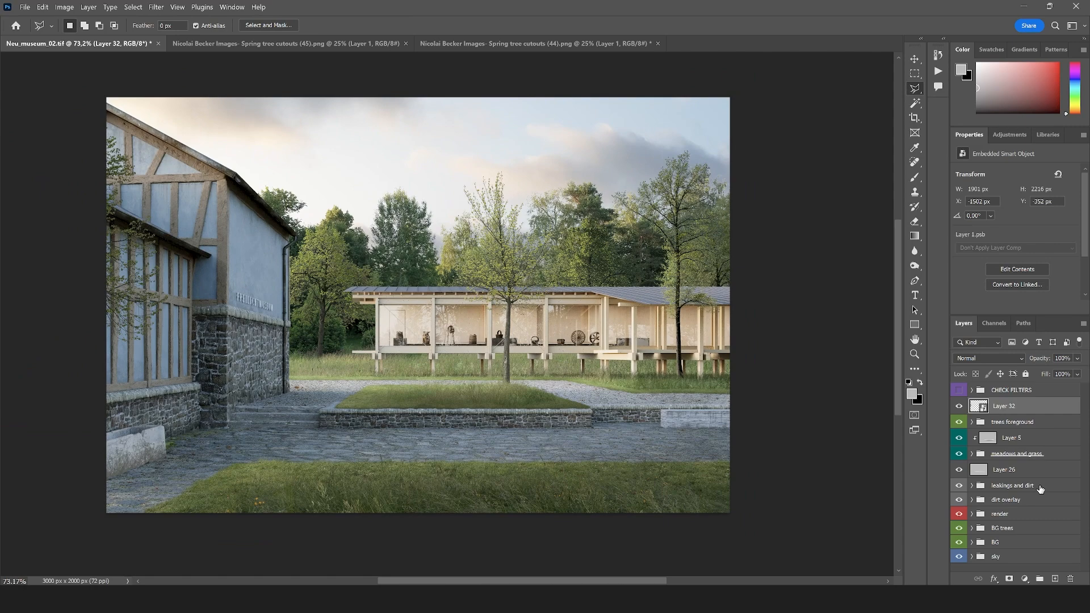
Save Neu_museum_02.tif and close both Spring tree cutouts documents
{"action": "left_click", "coordinate": [25, 6]}
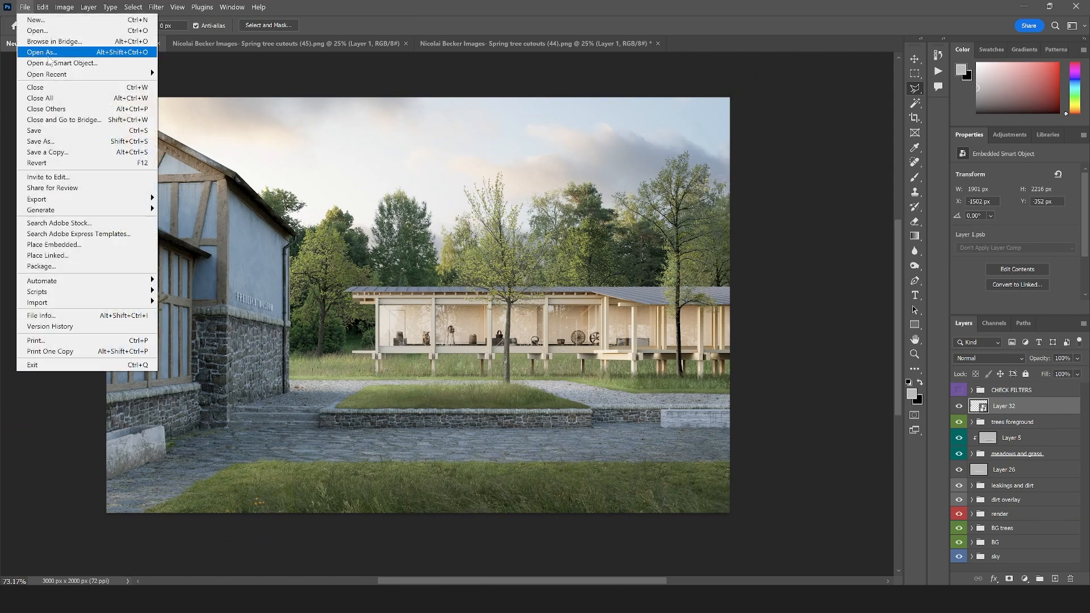
{"action": "left_click", "coordinate": [63, 131]}
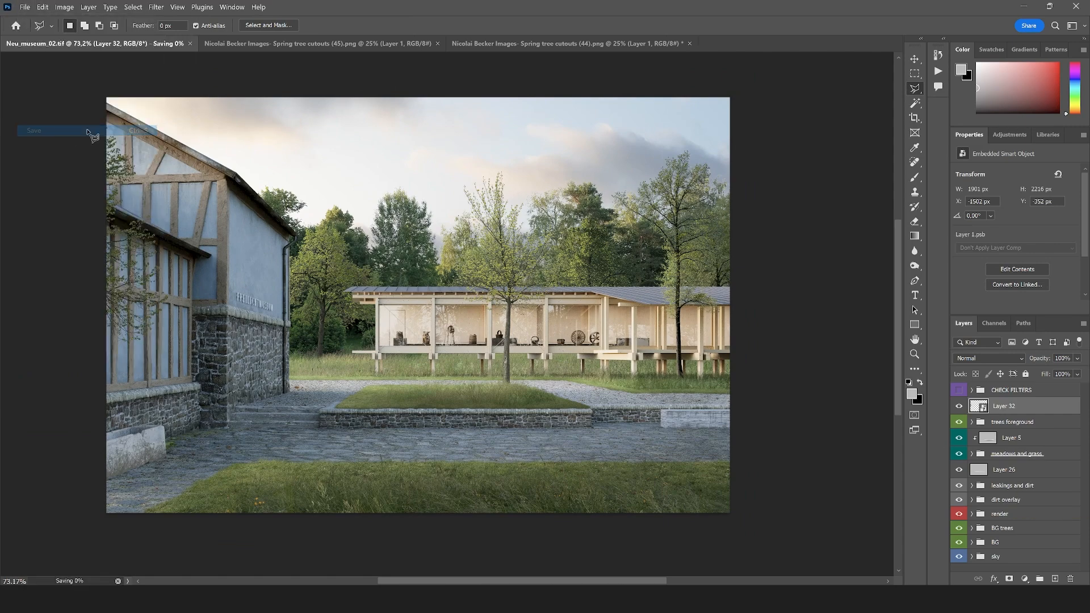
{"action": "left_click", "coordinate": [417, 45]}
{"action": "left_click", "coordinate": [442, 42]}
Add an empty layer between the render and BG trees groups and sample the pale warm sky color above the old building
{"action": "left_click", "coordinate": [1054, 579]}
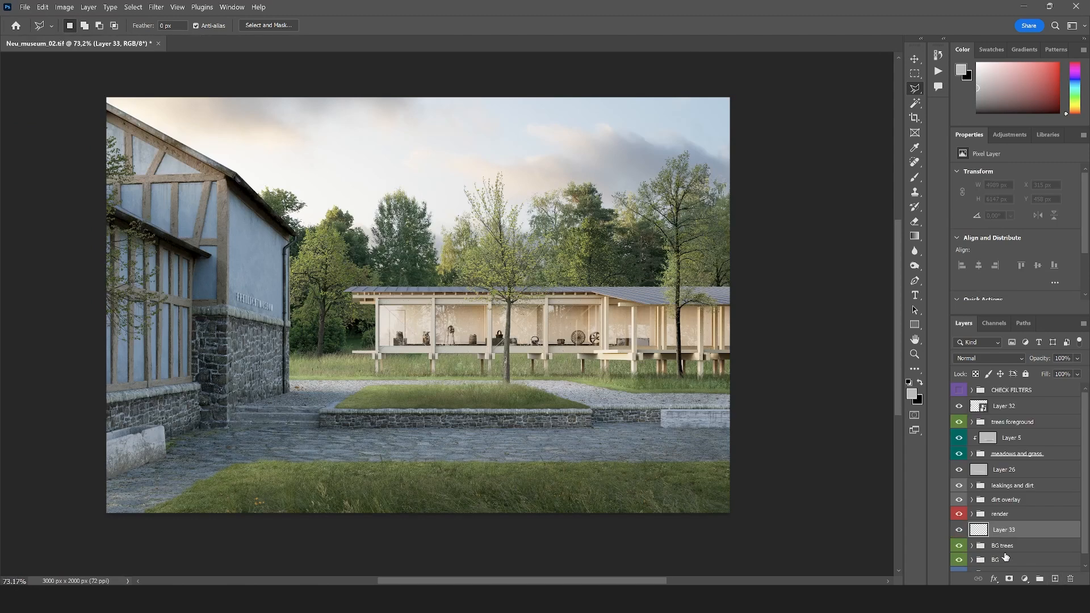
{"action": "key", "text": "i"}
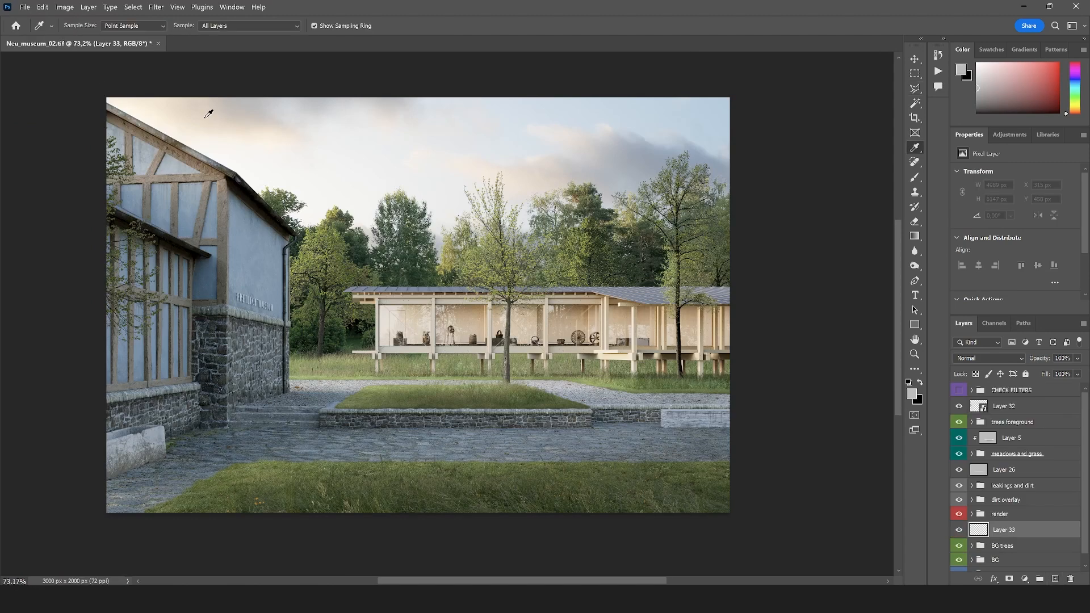
{"action": "left_click", "coordinate": [245, 135]}
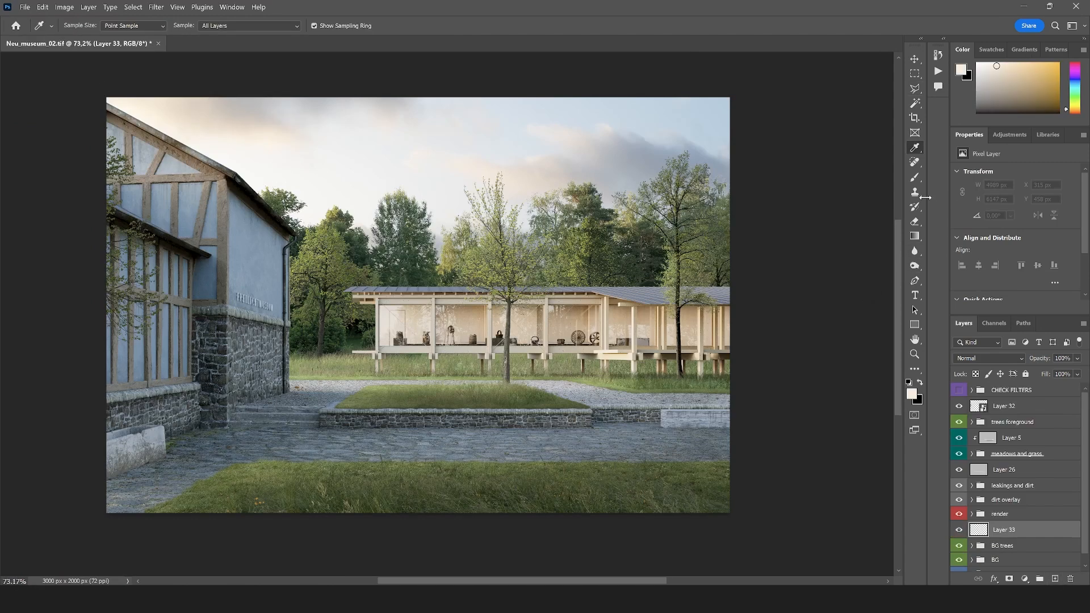
Choose the Soft Round brush and set the new layer's blend mode to Screen
{"action": "left_click", "coordinate": [914, 179]}
{"action": "left_click", "coordinate": [82, 27]}
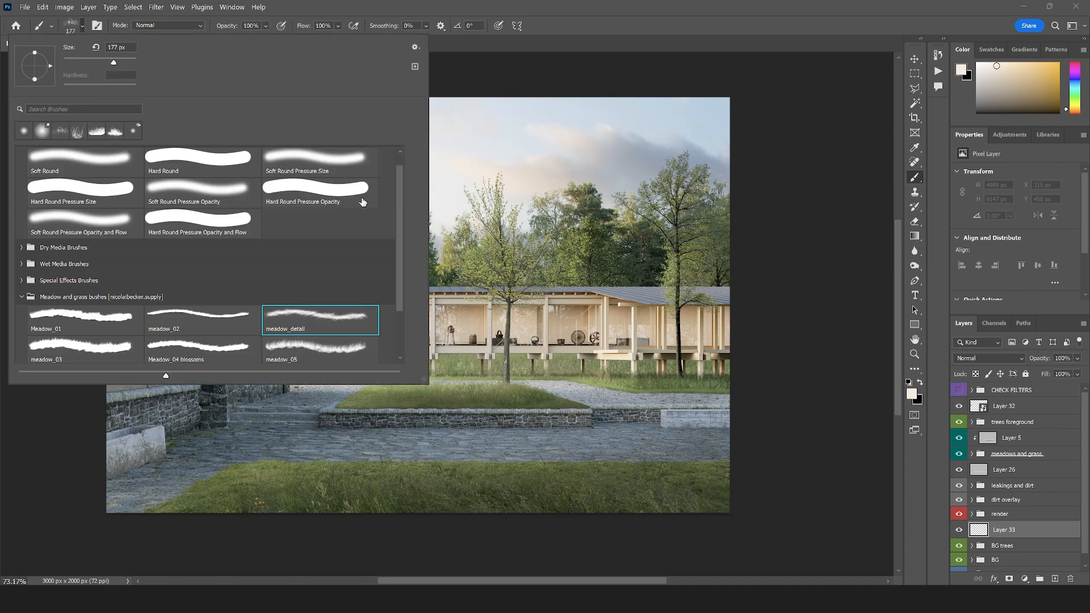
{"action": "left_click", "coordinate": [85, 162]}
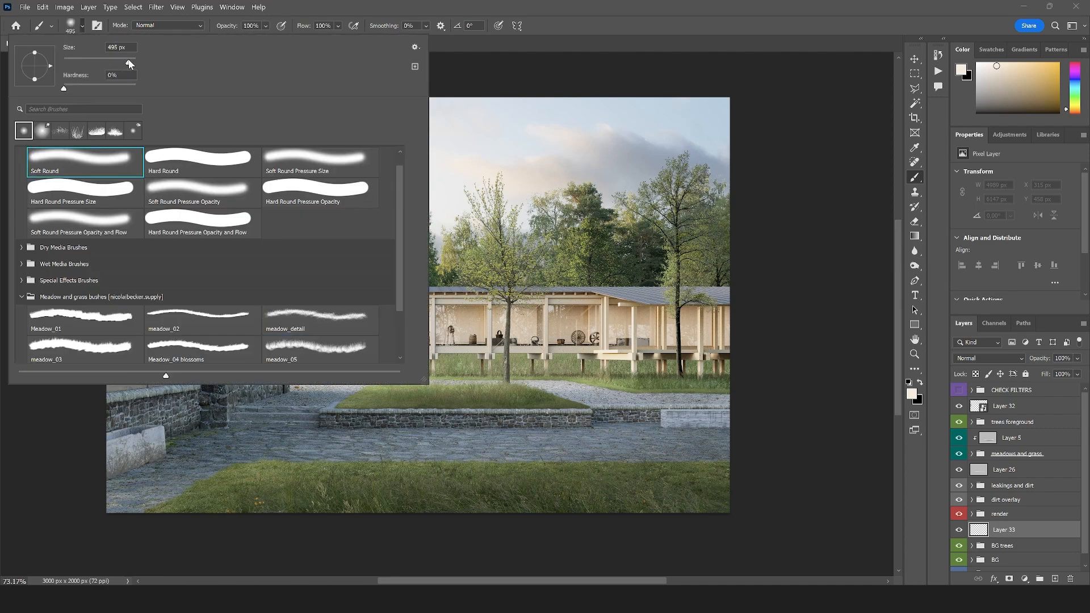
{"action": "left_click", "coordinate": [971, 359]}
{"action": "left_click", "coordinate": [977, 372]}
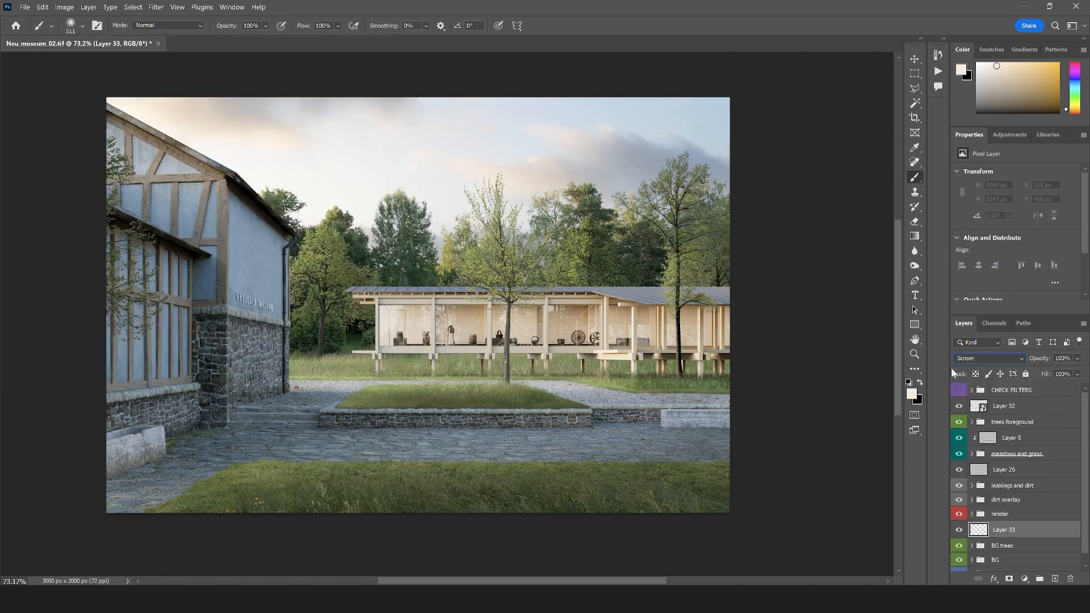
Try a dab of haze over the trees beside the old building with a 1500 px soft brush, and undo it
{"action": "left_click", "coordinate": [82, 26]}
{"action": "type", "text": "1"}
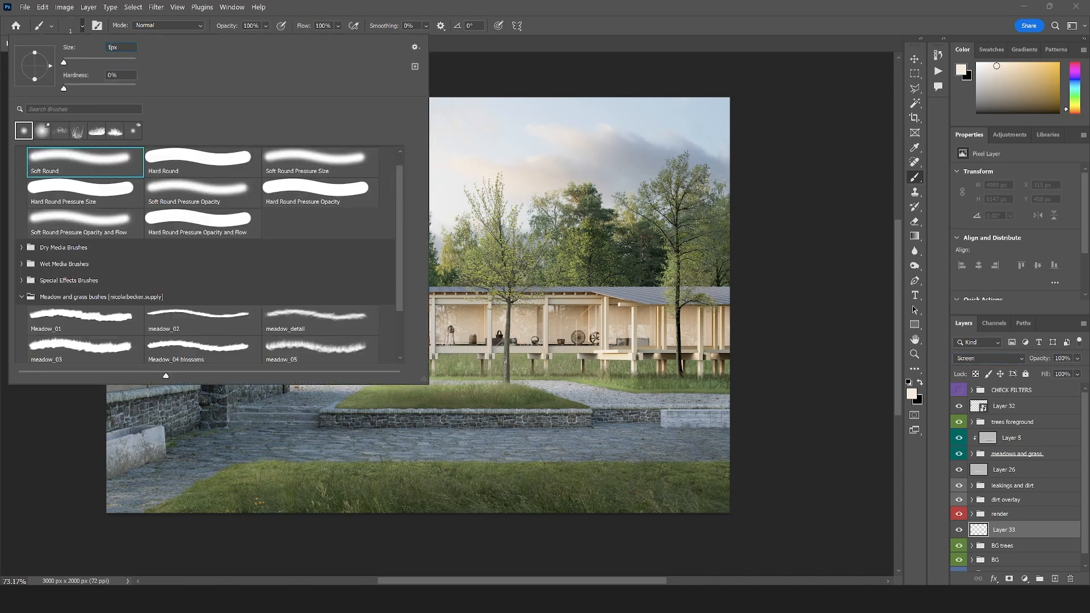
{"action": "type", "text": "500"}
{"action": "key", "text": "Return"}
{"action": "left_click", "coordinate": [283, 277]}
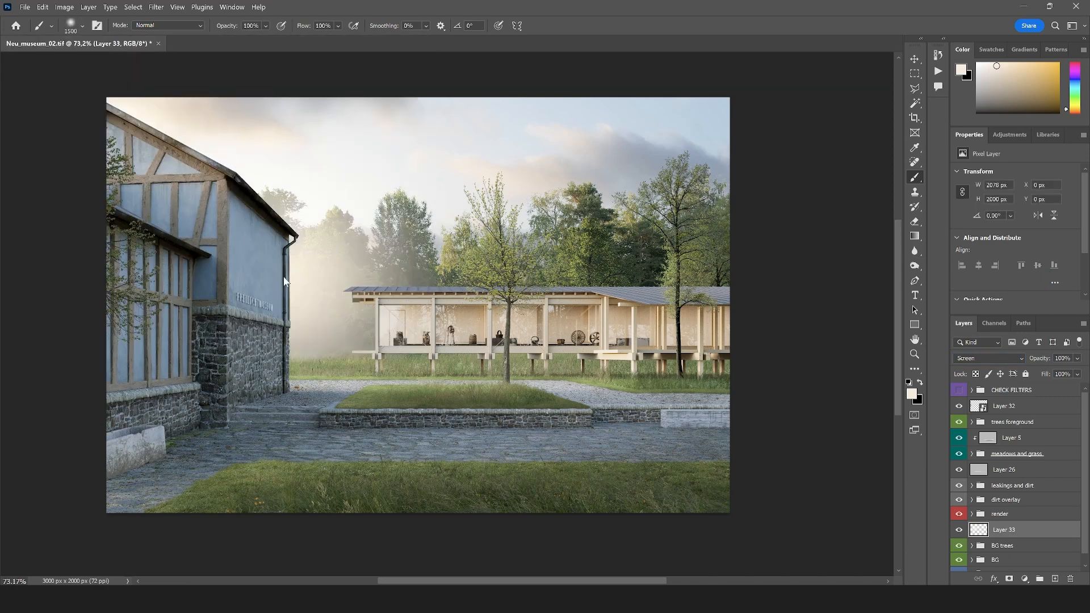
{"action": "left_click", "coordinate": [284, 277]}
{"action": "key", "text": "ctrl+z"}
Reduce the brush to 1200 px and paint soft haze on Layer 33 along the tree line behind the pavilion
{"action": "scroll", "coordinate": [258, 227], "scroll_direction": "down", "scroll_amount": 1}
{"action": "key", "text": "bracketleft"}
{"action": "key", "text": "bracketleft"}
{"action": "key", "text": "bracketleft"}
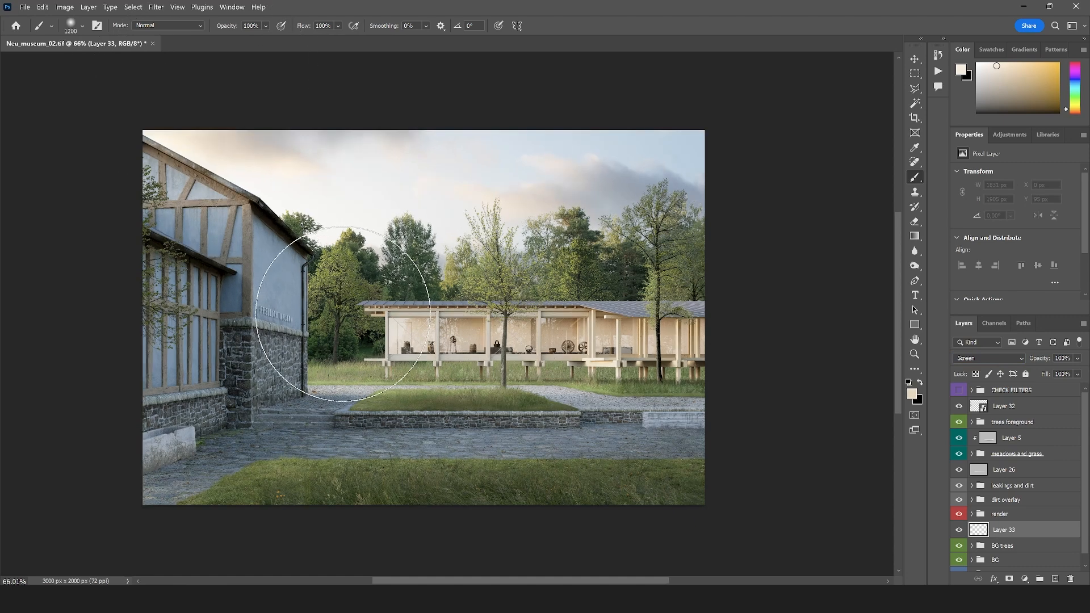
{"action": "left_click", "coordinate": [344, 314]}
{"action": "key", "text": "ctrl+z"}
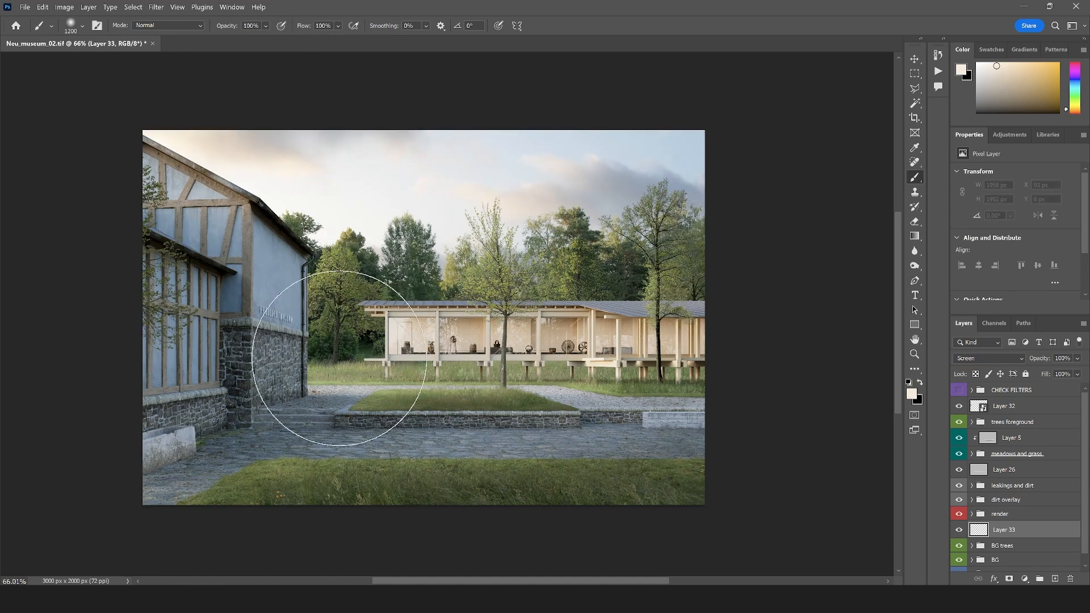
{"action": "left_click", "coordinate": [340, 358]}
{"action": "left_click", "coordinate": [438, 362]}
{"action": "left_click", "coordinate": [529, 383]}
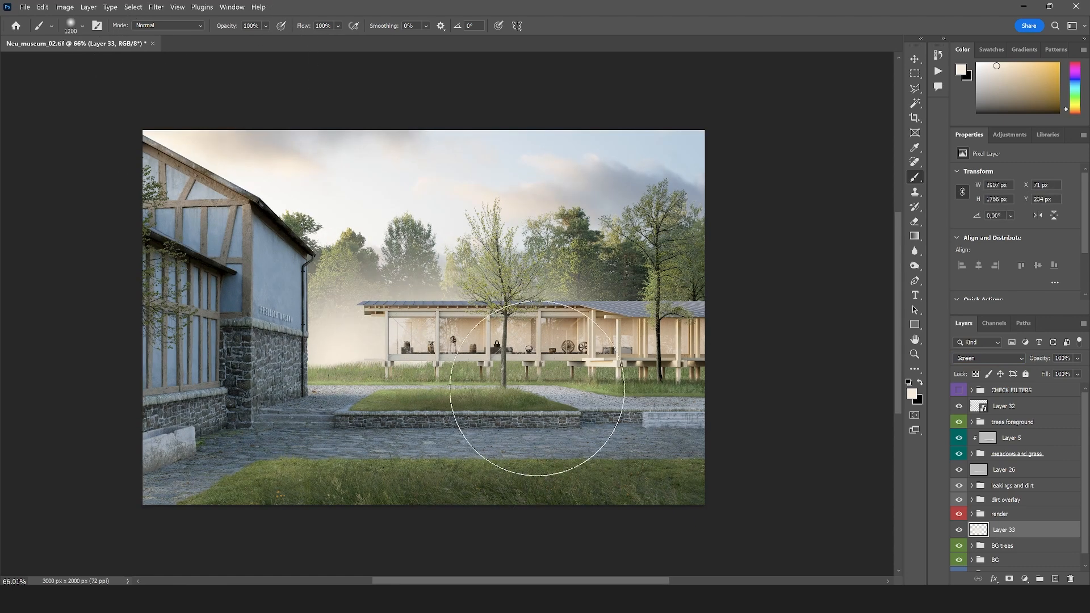
{"action": "left_click", "coordinate": [548, 382]}
{"action": "left_click", "coordinate": [259, 352]}
{"action": "left_click", "coordinate": [574, 397]}
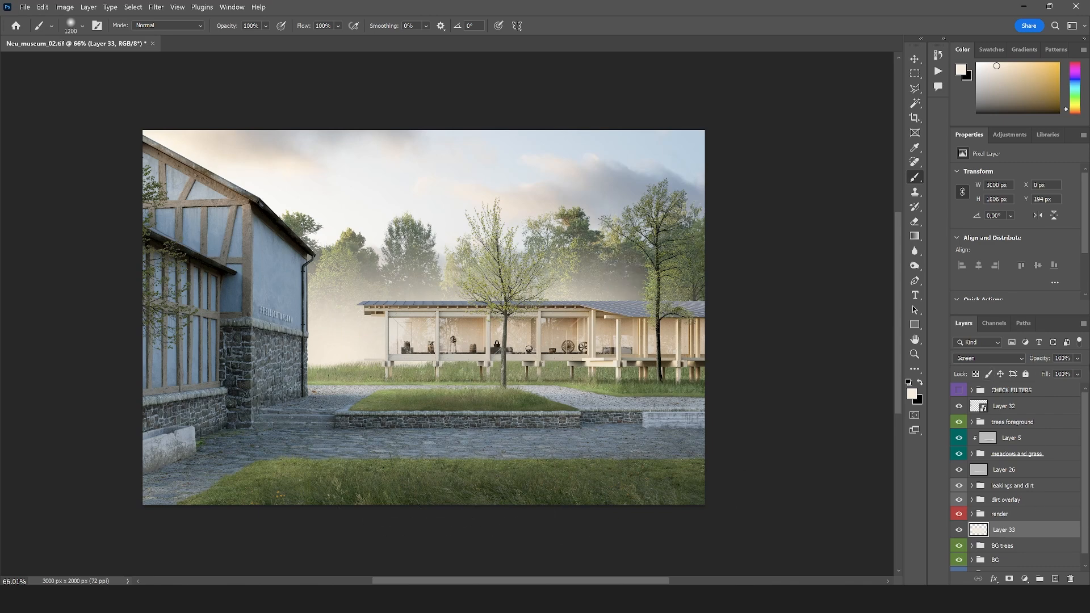
Lower the opacity of the Layer 33 haze to 11%
{"action": "left_click", "coordinate": [1077, 359]}
{"action": "left_click_drag", "start_coordinate": [1035, 373], "coordinate": [1032, 372]}
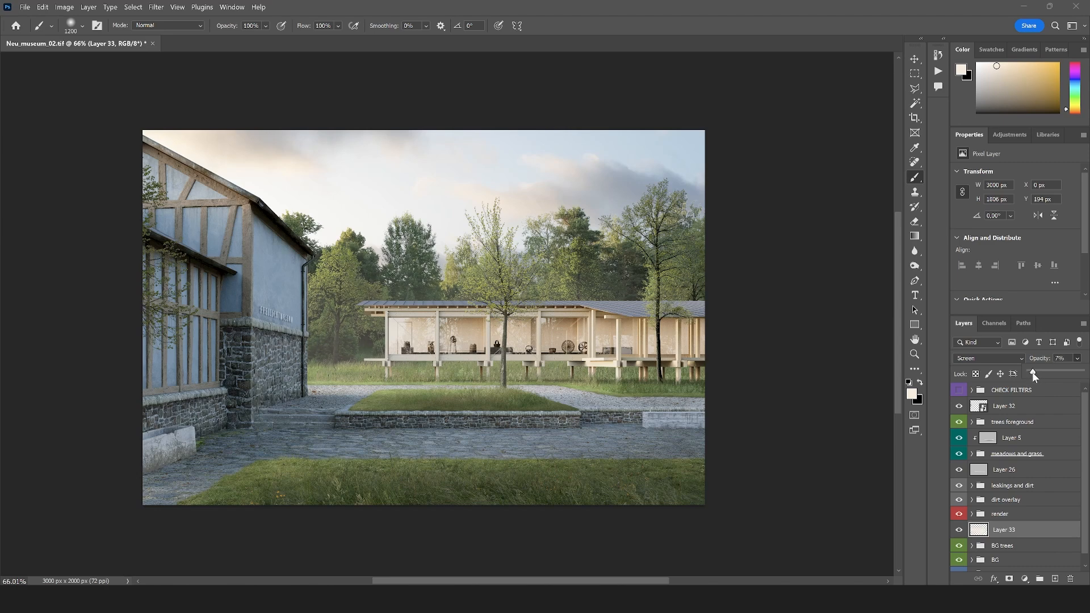
{"action": "scroll", "coordinate": [579, 357], "scroll_direction": "up", "scroll_amount": 1}
{"action": "scroll", "coordinate": [579, 357], "scroll_direction": "down", "scroll_amount": 1}
{"action": "scroll", "coordinate": [471, 363], "scroll_direction": "up", "scroll_amount": 1}
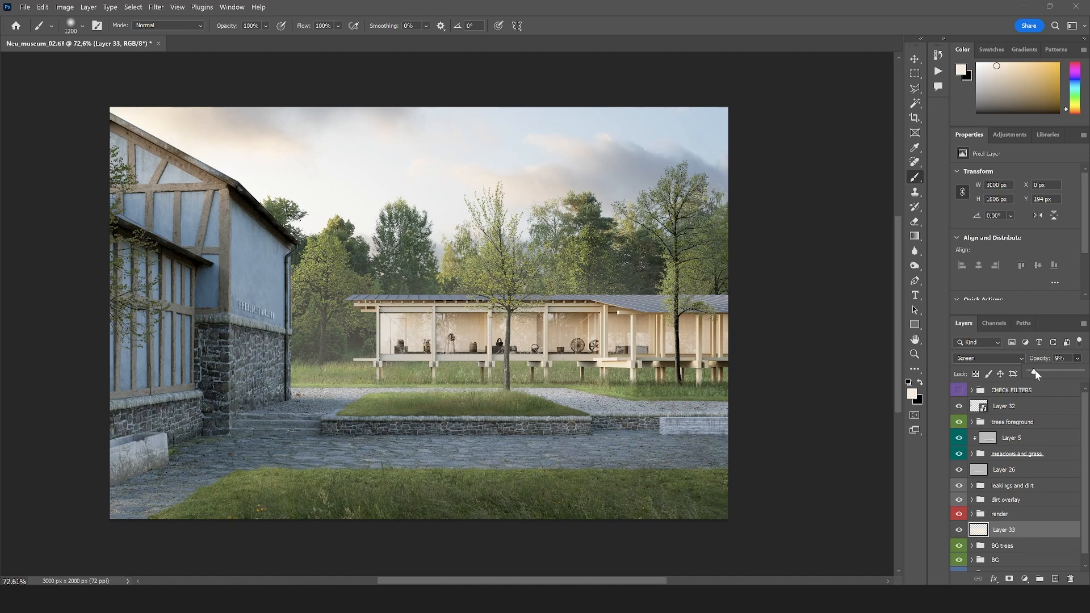
{"action": "scroll", "coordinate": [457, 352], "scroll_direction": "down", "scroll_amount": 1}
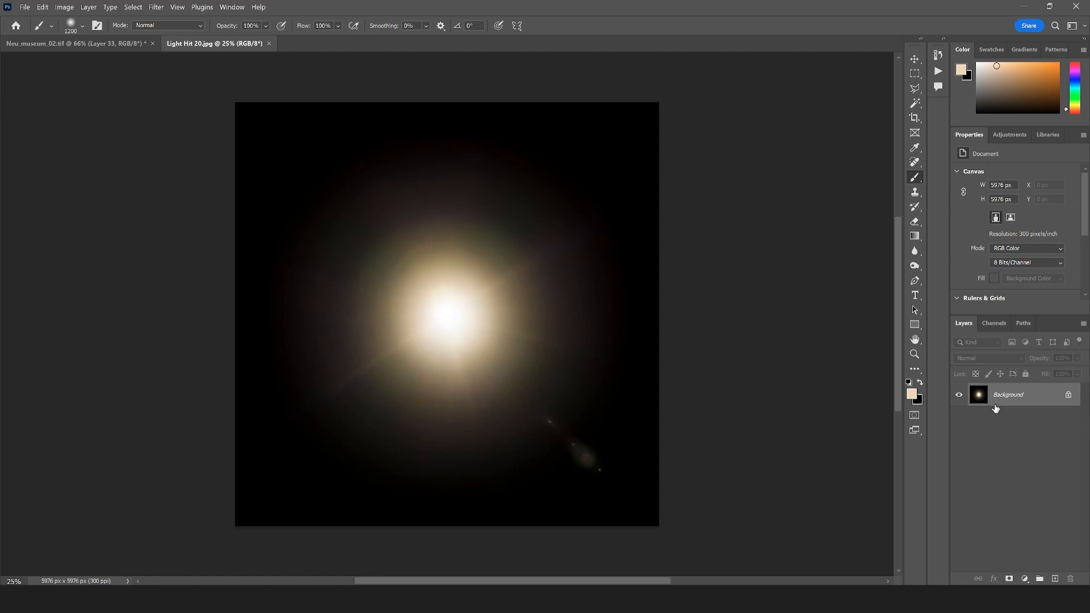
Convert the Light Hit 20.jpg background to a smart object and bring it into Neu_museum_02.tif, accepting the color conversion
{"action": "right_click", "coordinate": [996, 409]}
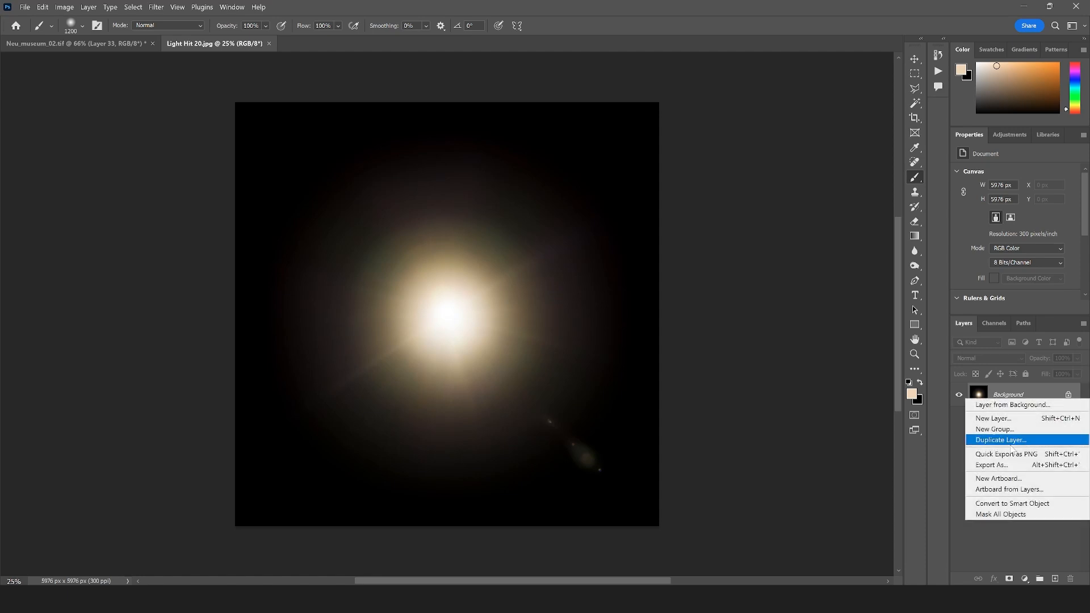
{"action": "left_click", "coordinate": [999, 488]}
{"action": "left_click", "coordinate": [621, 196]}
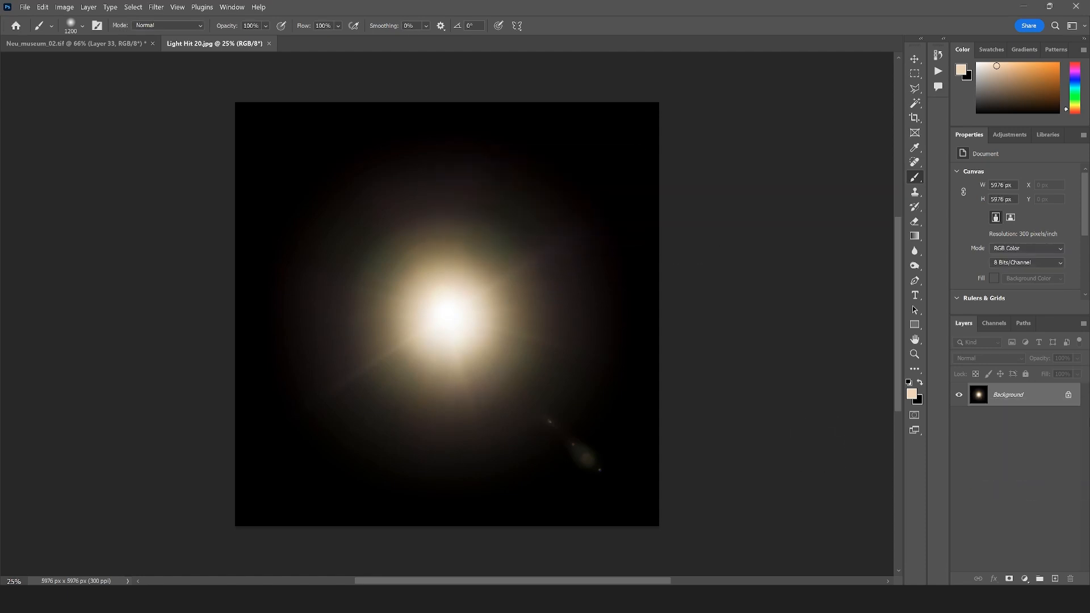
{"action": "right_click", "coordinate": [1037, 401]}
{"action": "left_click", "coordinate": [1005, 507]}
{"action": "key", "text": "v"}
{"action": "left_click_drag", "start_coordinate": [430, 315], "coordinate": [402, 310]}
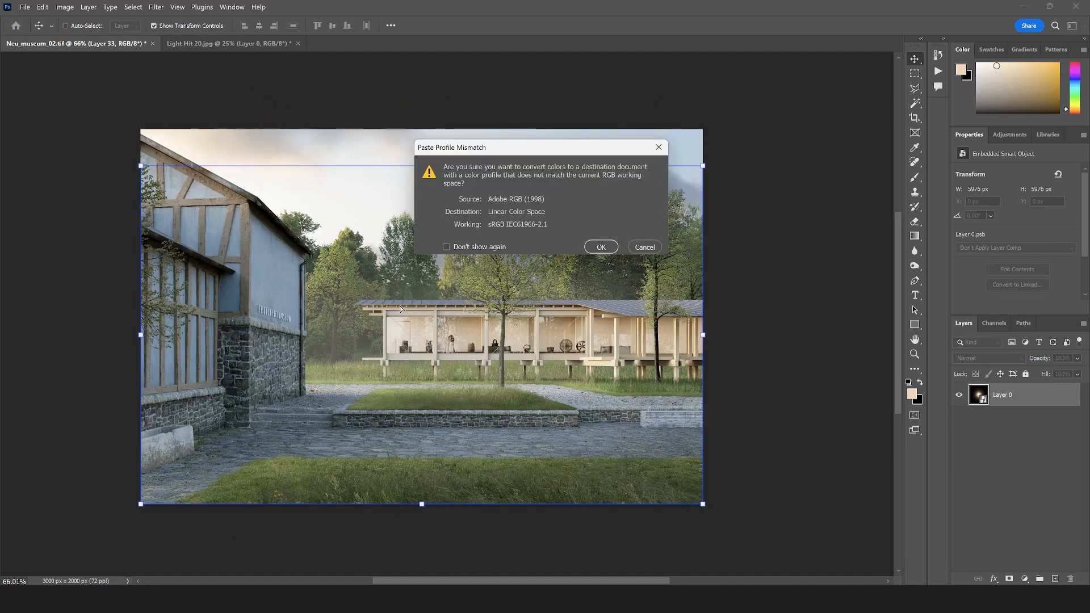
{"action": "left_click", "coordinate": [601, 251]}
Flatten the light flare to about 5437 × 2617 px beside the old building's corner and set its blend mode to Screen
{"action": "key", "text": "ctrl+t"}
{"action": "scroll", "coordinate": [406, 332], "scroll_direction": "down", "scroll_amount": 5}
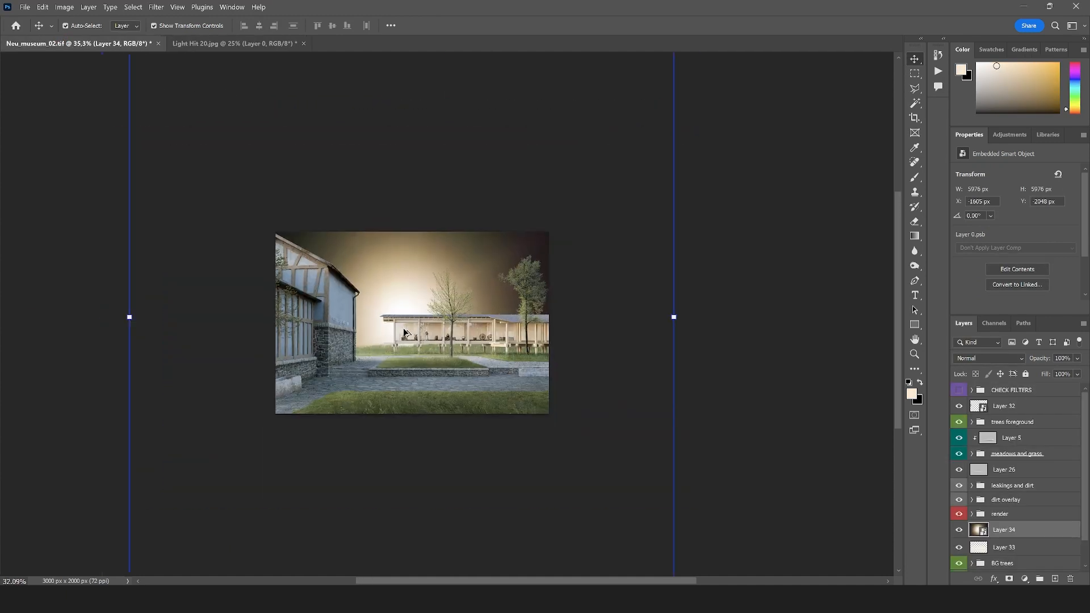
{"action": "left_click_drag", "start_coordinate": [409, 430], "coordinate": [425, 311]}
{"action": "left_click_drag", "start_coordinate": [446, 297], "coordinate": [428, 383]}
{"action": "left_click_drag", "start_coordinate": [569, 222], "coordinate": [535, 239]}
{"action": "left_click_drag", "start_coordinate": [480, 310], "coordinate": [475, 302]}
{"action": "key", "text": "Return"}
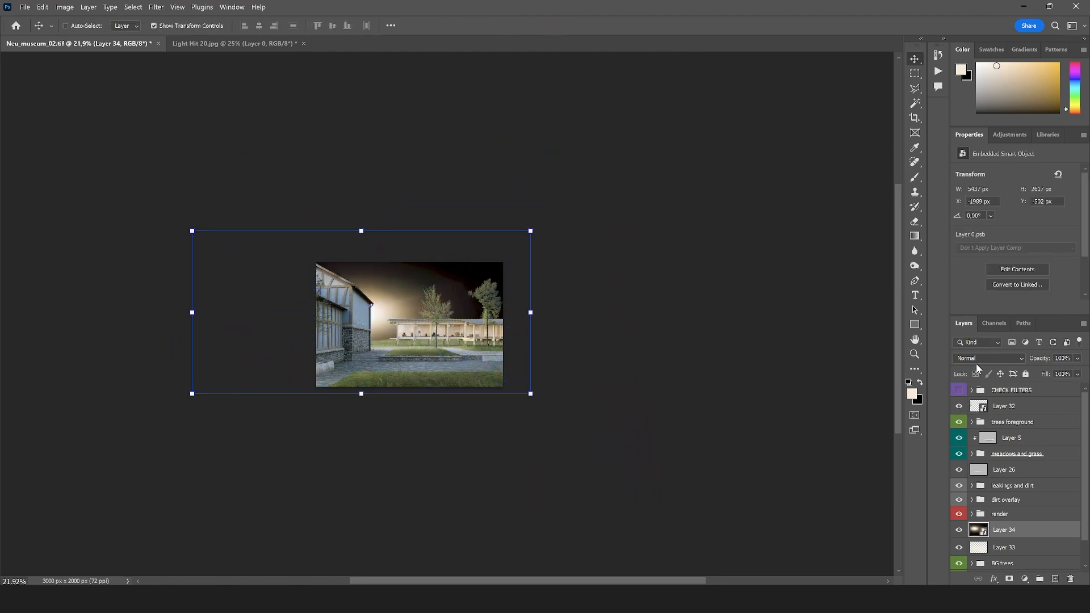
{"action": "left_click", "coordinate": [977, 359]}
{"action": "left_click", "coordinate": [976, 368]}
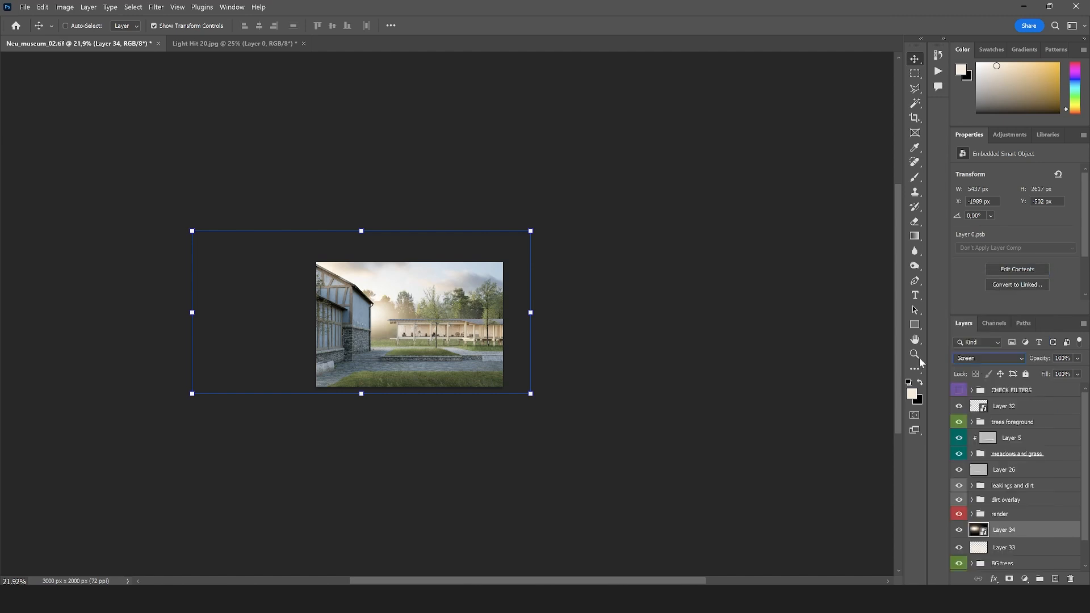
Enlarge the light flare to about 9234 × 4446 px, with its glow over the trees beside the old building
{"action": "left_click", "coordinate": [915, 354]}
{"action": "left_click", "coordinate": [349, 342]}
{"action": "left_click", "coordinate": [408, 329]}
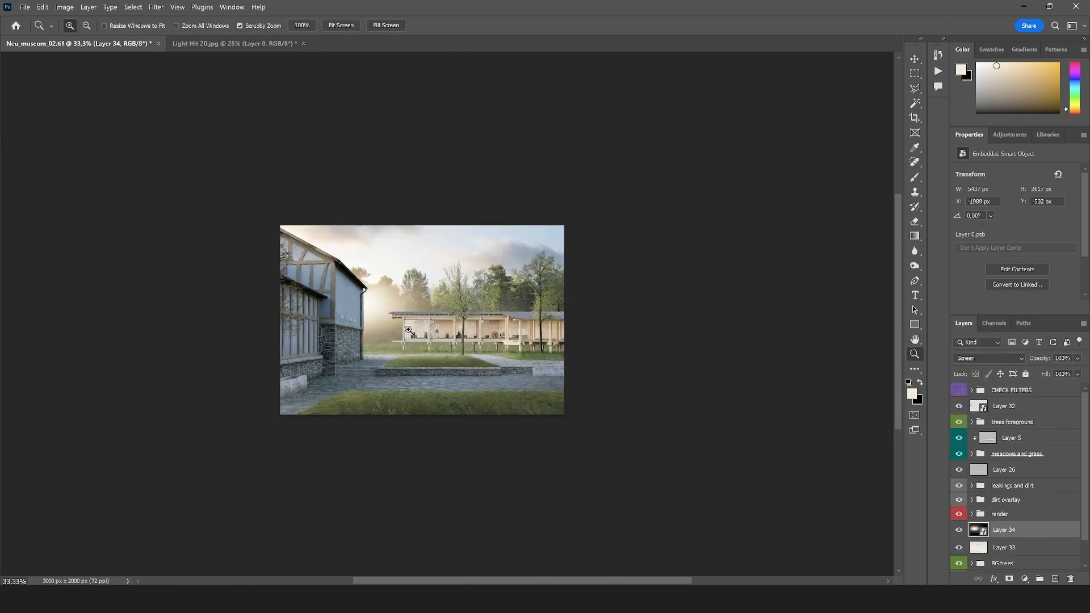
{"action": "key", "text": "ctrl+t"}
{"action": "left_click_drag", "start_coordinate": [606, 426], "coordinate": [761, 510]}
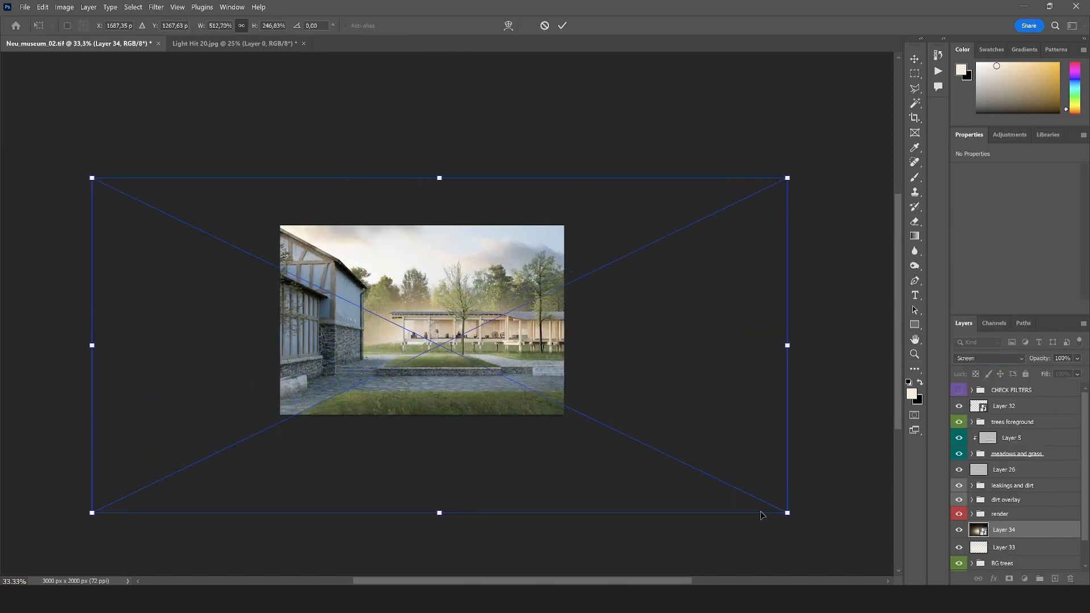
{"action": "left_click_drag", "start_coordinate": [670, 478], "coordinate": [512, 394]}
{"action": "left_click_drag", "start_coordinate": [627, 426], "coordinate": [806, 509]}
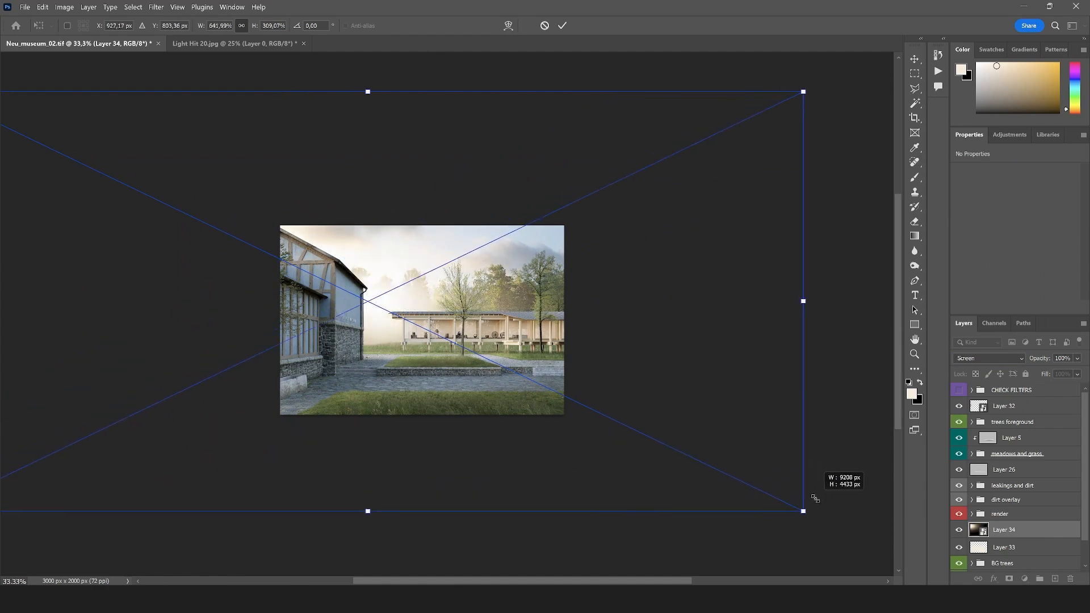
{"action": "mouse_move", "coordinate": [569, 436]}
{"action": "left_mouse_down"}
{"action": "mouse_move", "coordinate": [535, 392]}
{"action": "mouse_move", "coordinate": [581, 421]}
{"action": "left_mouse_up"}
{"action": "scroll", "coordinate": [413, 336], "scroll_direction": "up", "scroll_amount": 8}
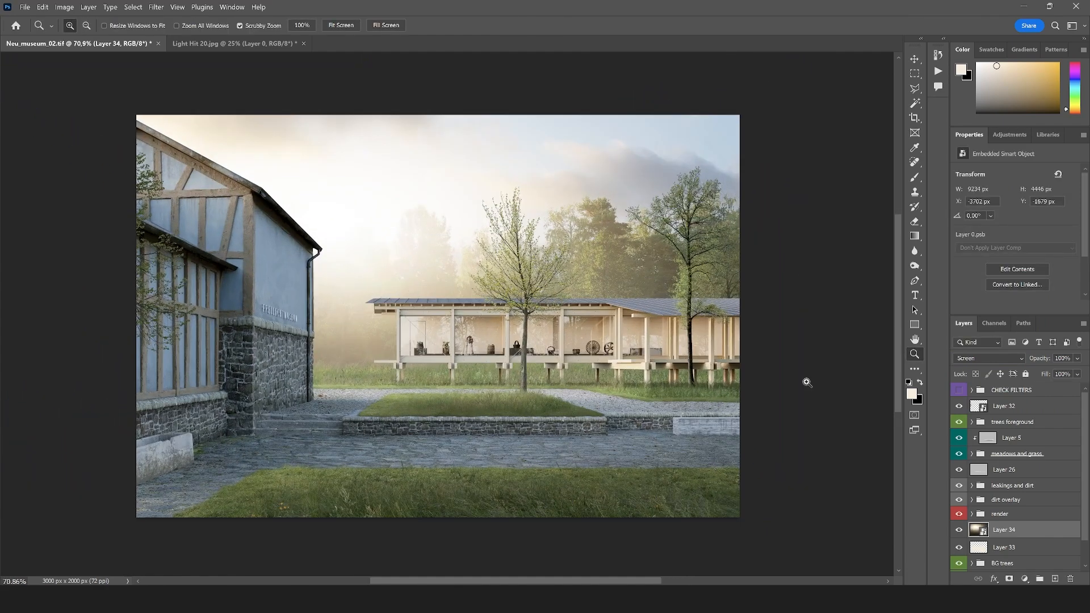
Lower the opacity of the Layer 34 flare to 16% and of the Layer 33 haze to 4%
{"action": "left_click", "coordinate": [1077, 358]}
{"action": "left_click_drag", "start_coordinate": [1031, 375], "coordinate": [1039, 377]}
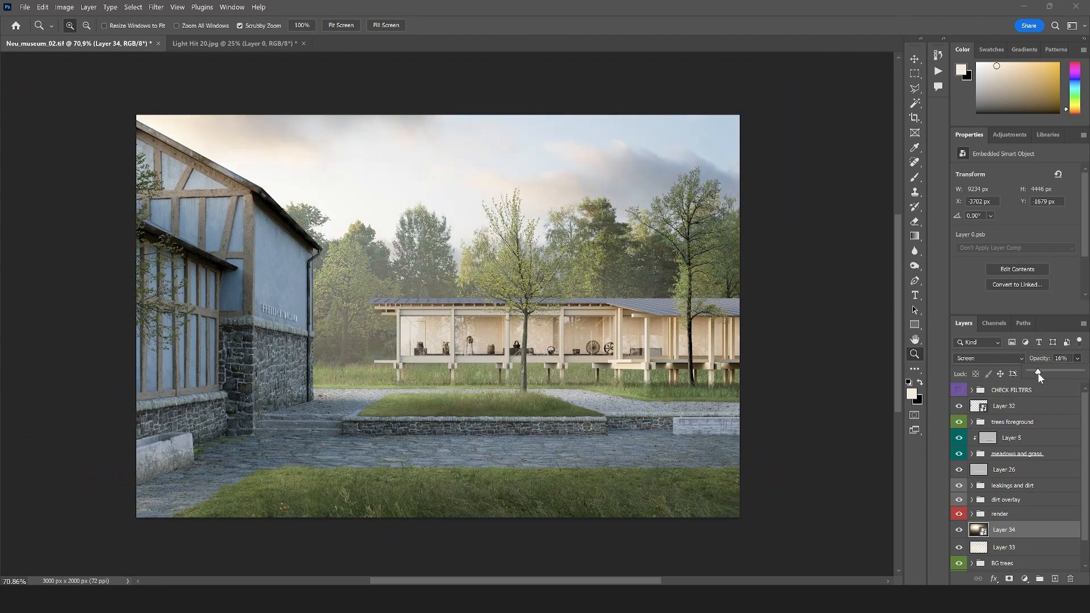
{"action": "left_click", "coordinate": [976, 545]}
{"action": "left_click", "coordinate": [1077, 359]}
{"action": "left_click_drag", "start_coordinate": [1038, 370], "coordinate": [1034, 371]}
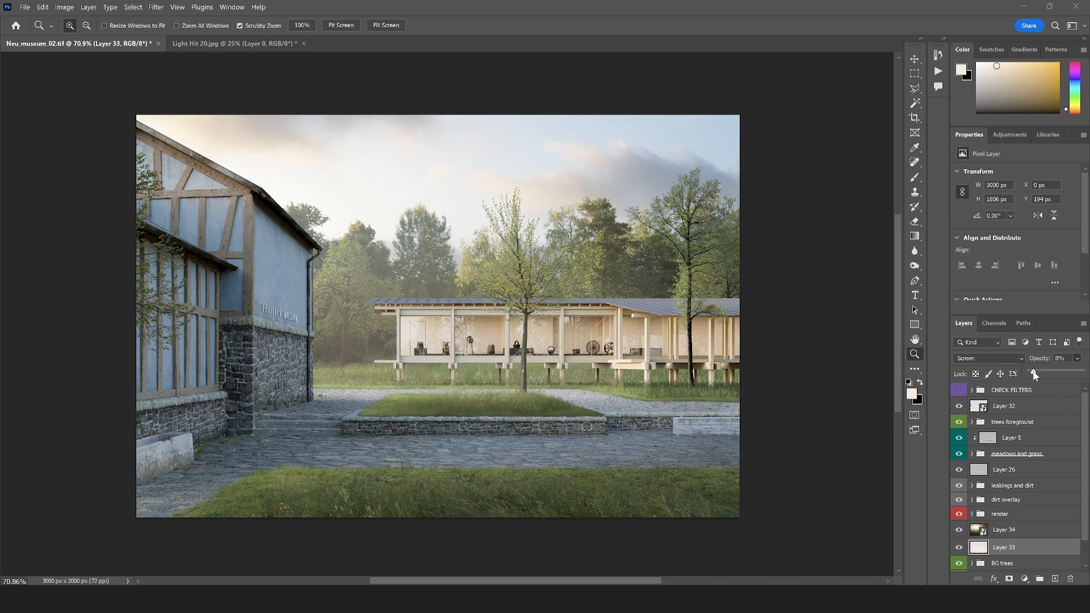
{"action": "left_click_drag", "start_coordinate": [1033, 375], "coordinate": [1034, 375]}
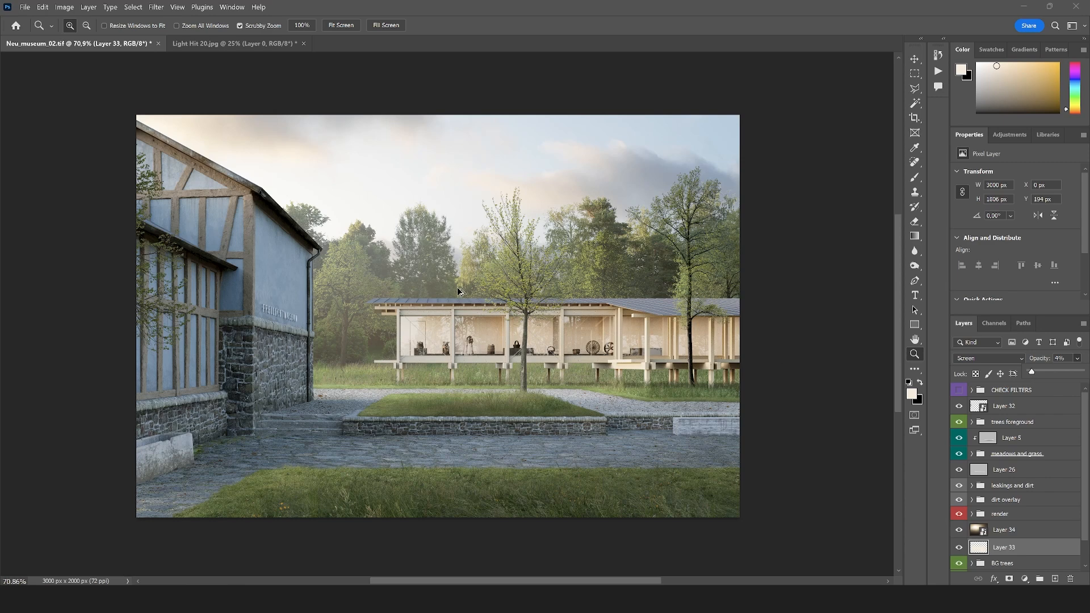
Shift the Layer 34 flare farther behind the old building and set its opacity to 30%
{"action": "left_click", "coordinate": [1005, 532]}
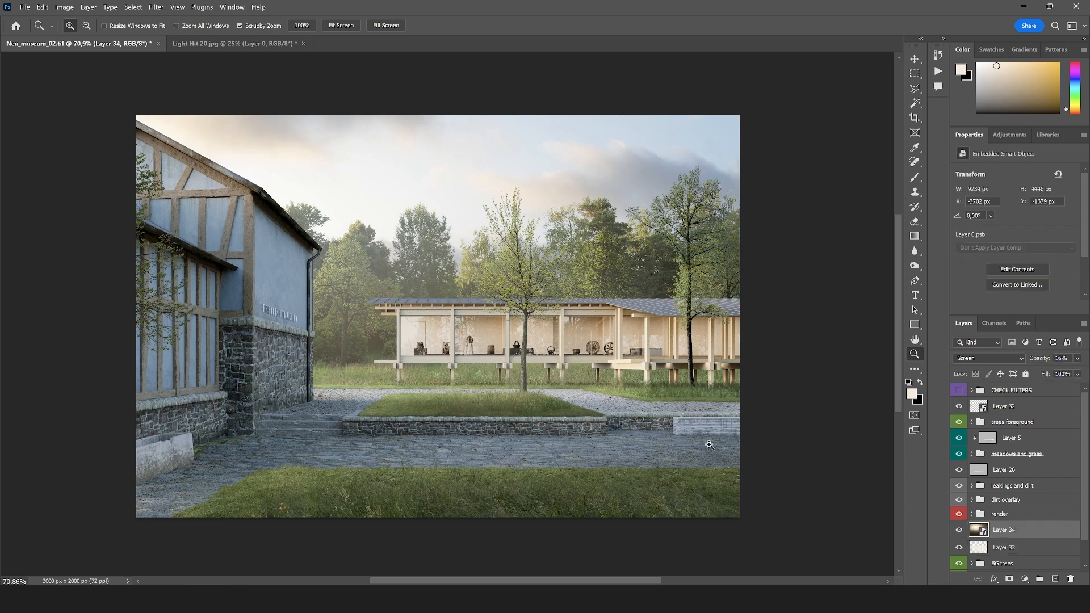
{"action": "key", "text": "v"}
{"action": "left_click_drag", "start_coordinate": [396, 295], "coordinate": [371, 343]}
{"action": "left_click_drag", "start_coordinate": [429, 321], "coordinate": [369, 301]}
{"action": "left_click", "coordinate": [1077, 358]}
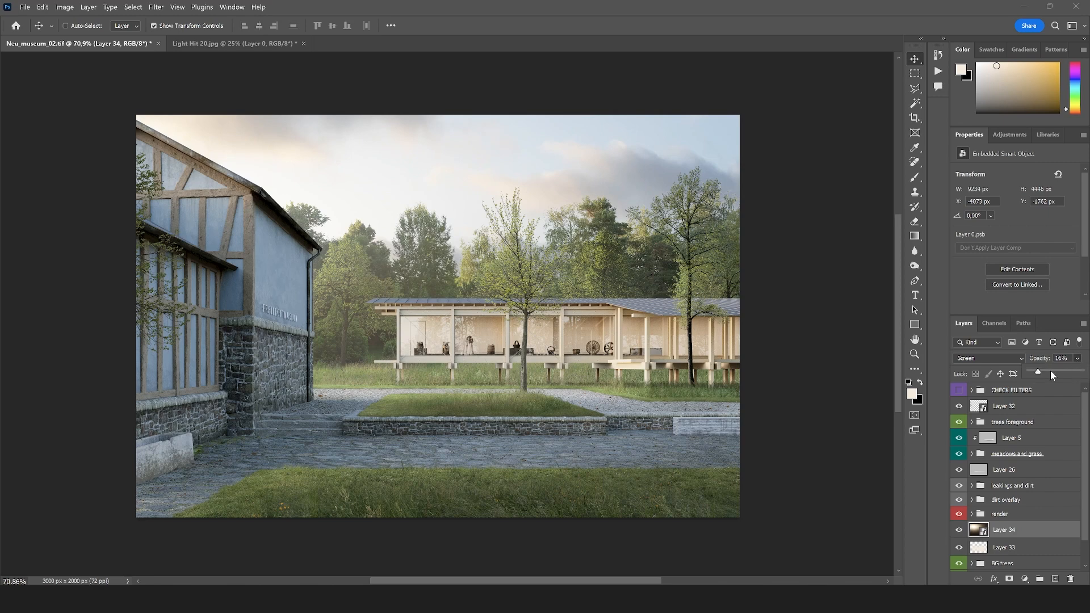
{"action": "left_click_drag", "start_coordinate": [1051, 370], "coordinate": [1052, 372]}
{"action": "left_click_drag", "start_coordinate": [475, 297], "coordinate": [523, 327]}
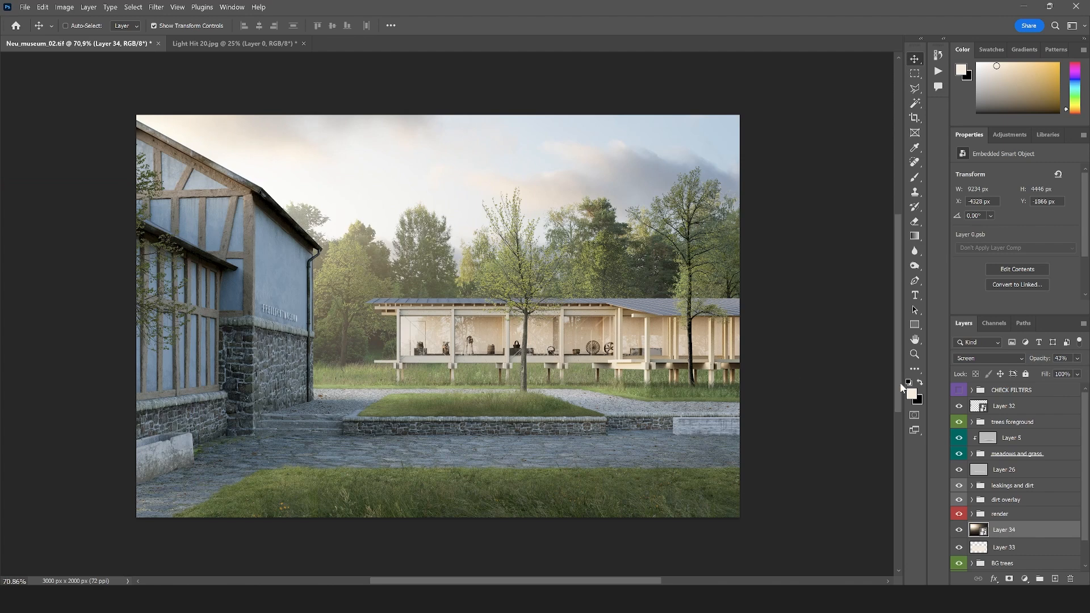
{"action": "left_click", "coordinate": [915, 354]}
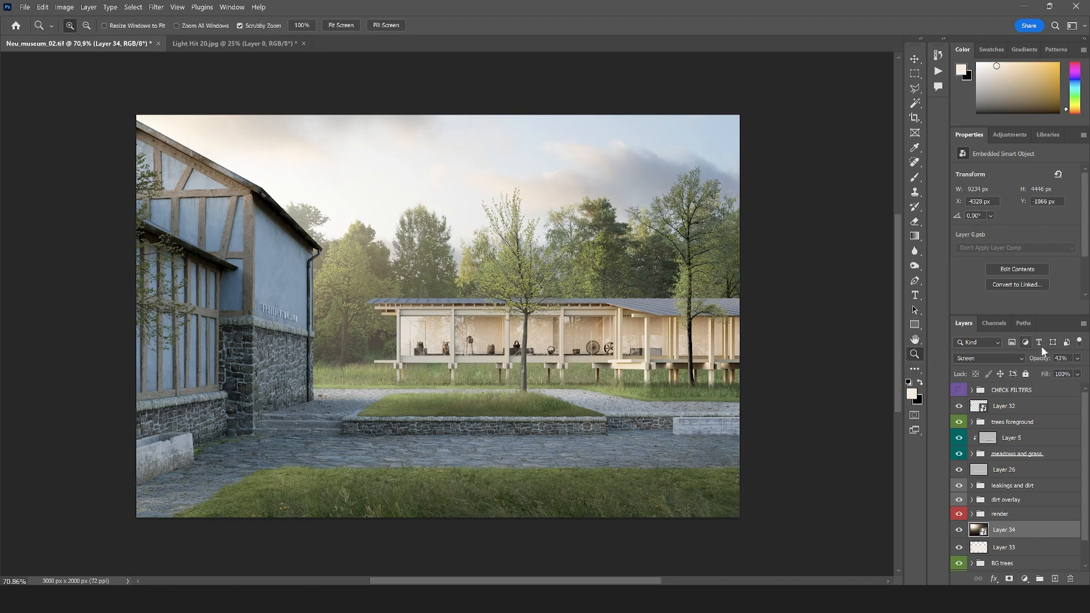
{"action": "type", "text": "30"}
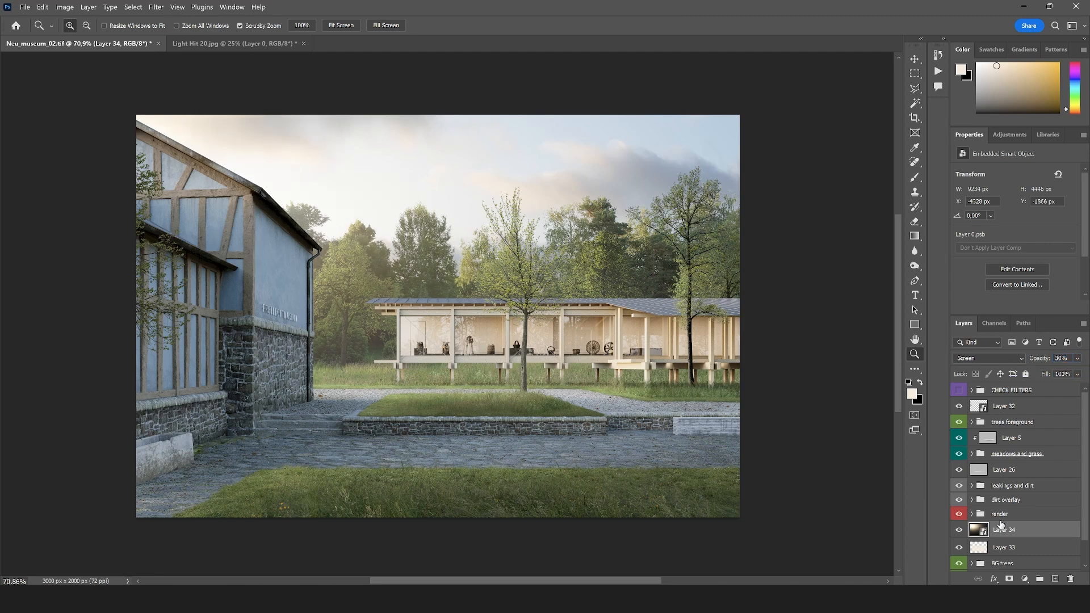
Save Neu_museum_02.tif and close Light Hit 20.jpg without saving its changes
{"action": "left_click", "coordinate": [23, 7]}
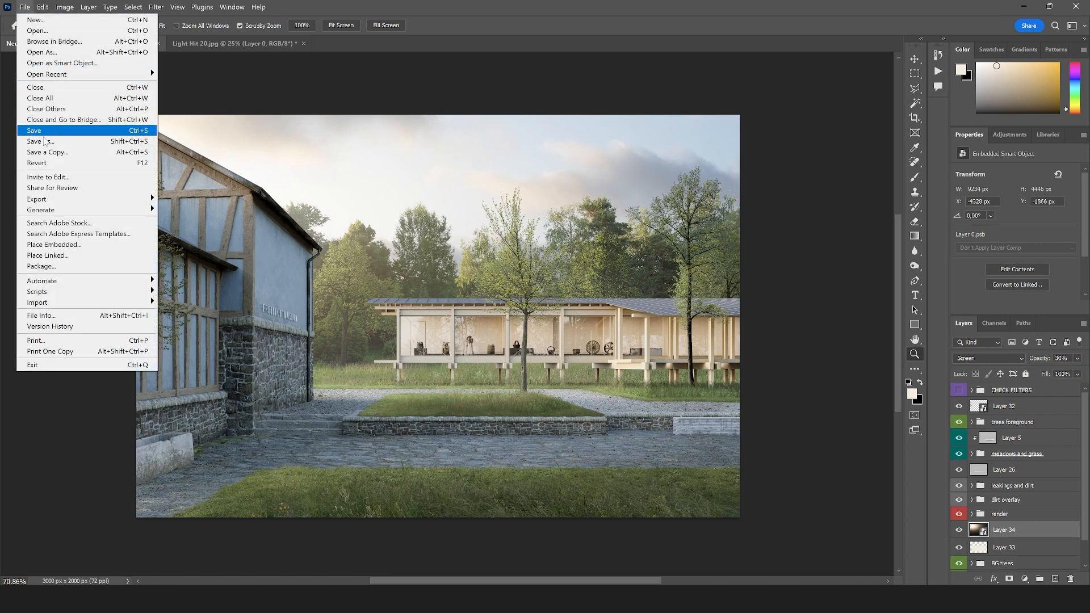
{"action": "left_click", "coordinate": [63, 135]}
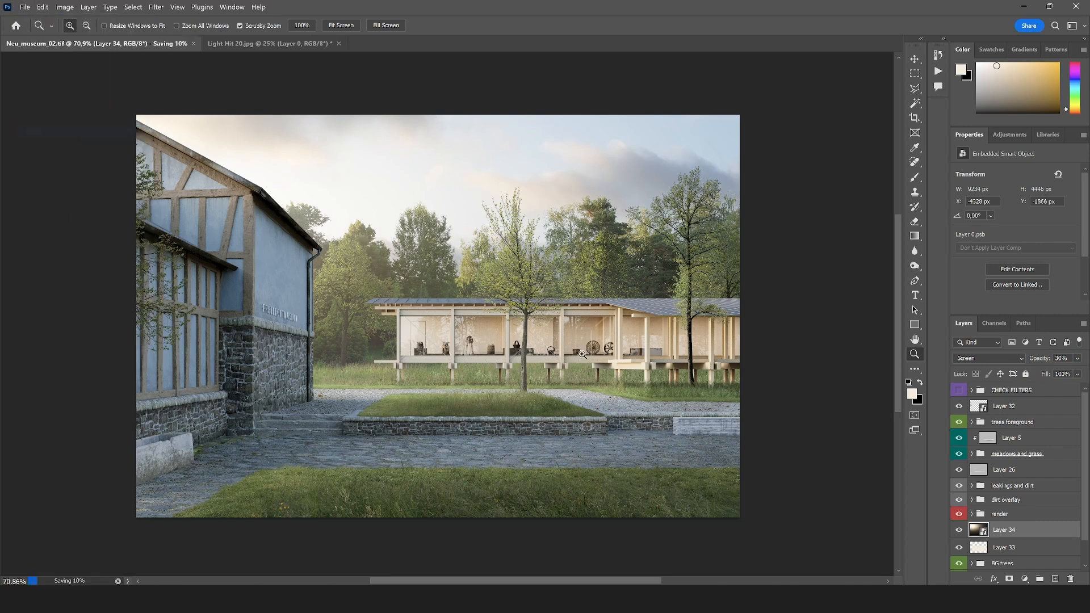
{"action": "left_click", "coordinate": [302, 48]}
{"action": "left_click", "coordinate": [339, 44]}
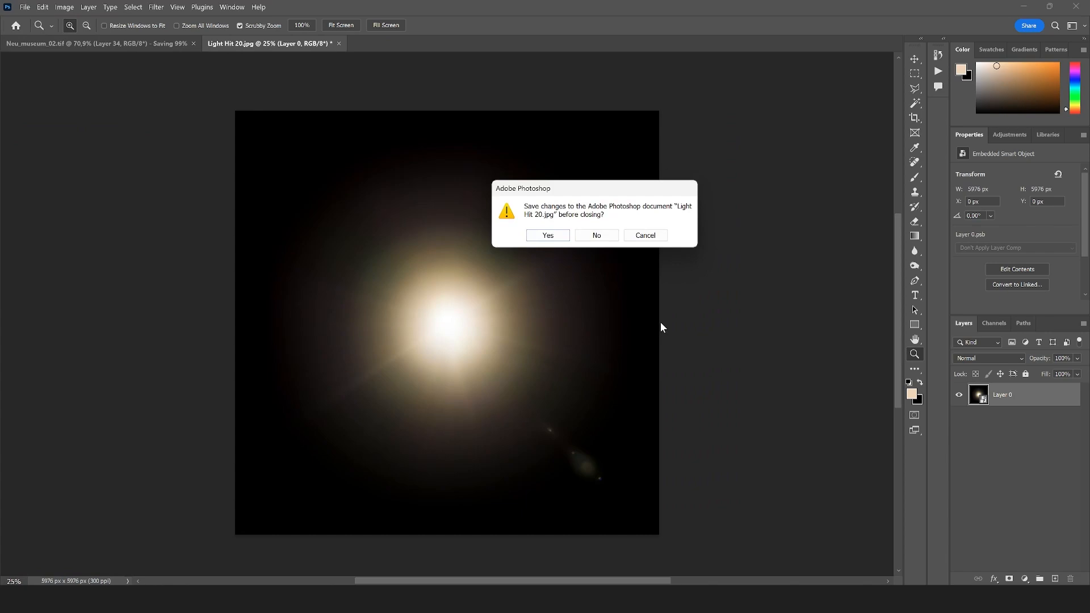
{"action": "left_click", "coordinate": [597, 235]}
Group Layer 33 and Layer 34 into a yellow-labeled group named "lighting"
{"action": "scroll", "coordinate": [1000, 525], "scroll_direction": "down", "scroll_amount": 2}
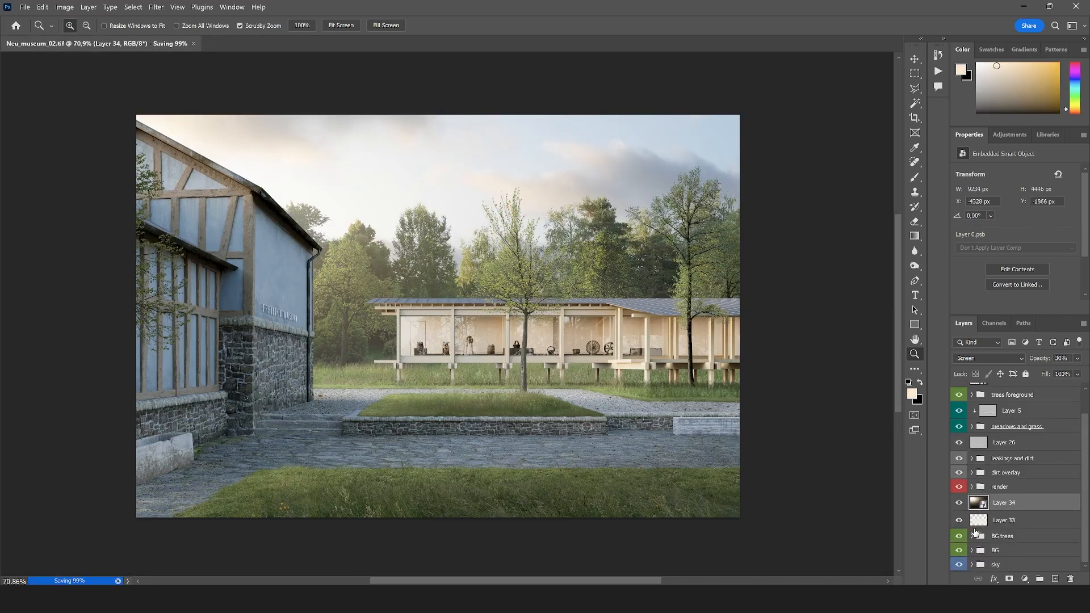
{"action": "left_click", "coordinate": [1004, 520], "text": "shift"}
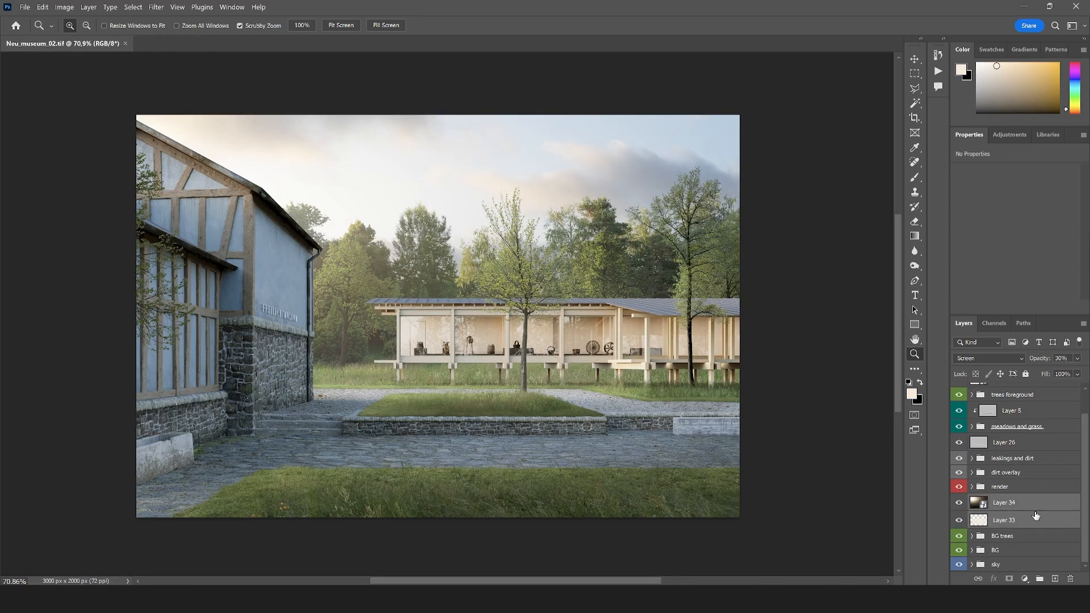
{"action": "left_click_drag", "start_coordinate": [1004, 520], "coordinate": [1042, 575]}
{"action": "right_click", "coordinate": [1006, 523]}
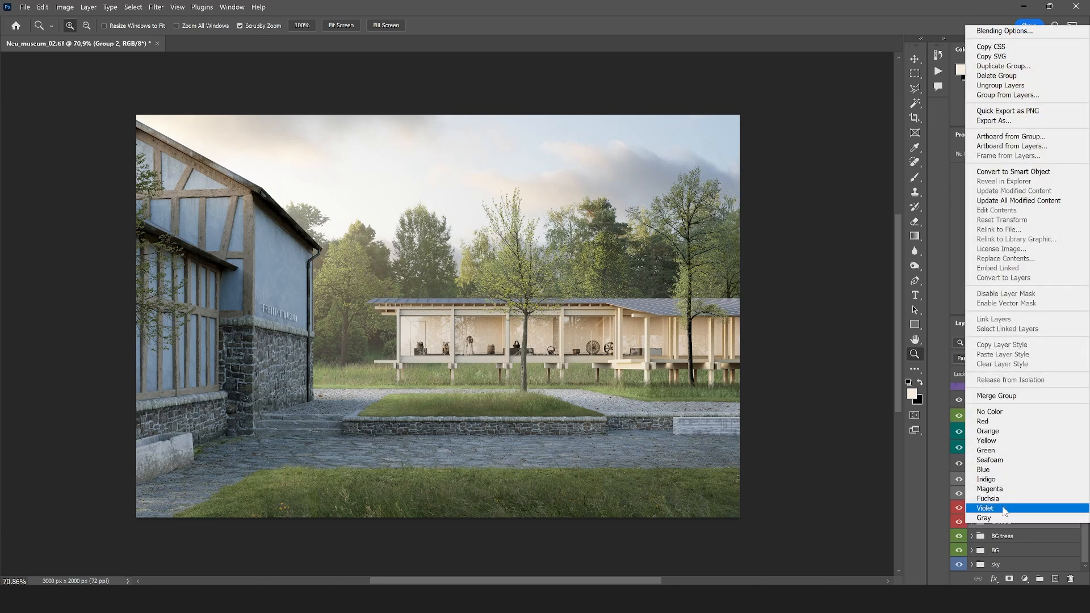
{"action": "left_click", "coordinate": [998, 441]}
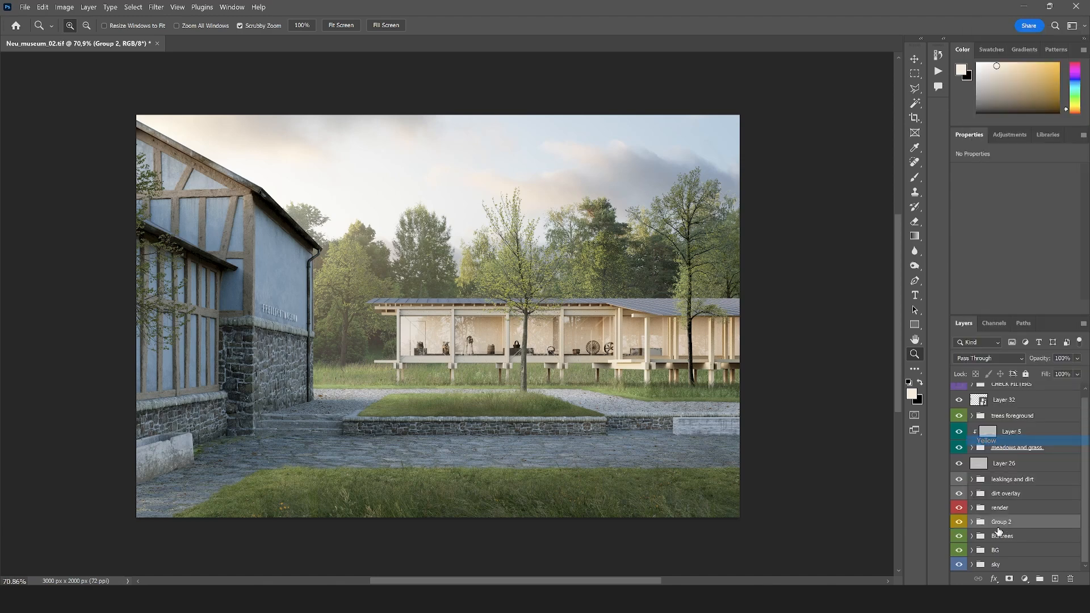
{"action": "double_click", "coordinate": [1001, 522]}
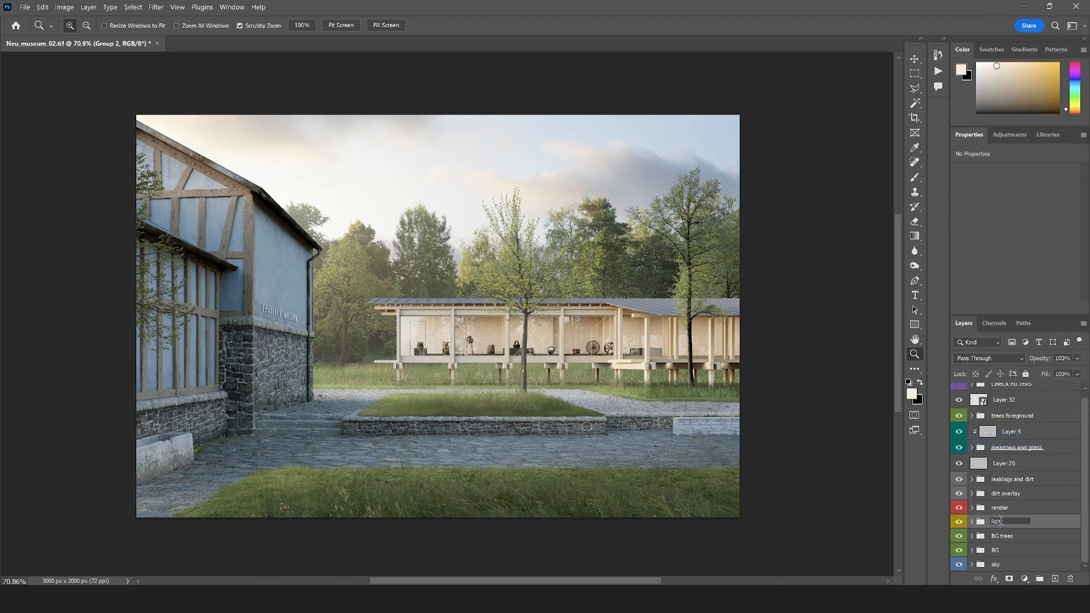
{"action": "type", "text": "lighting"}
{"action": "key", "text": "Return"}
Toggle the visibility of Layer 32 off and on to compare the image with and without its framing branches
{"action": "scroll", "coordinate": [998, 425], "scroll_direction": "up", "scroll_amount": 1}
{"action": "left_click", "coordinate": [958, 407]}
{"action": "left_click", "coordinate": [959, 406]}
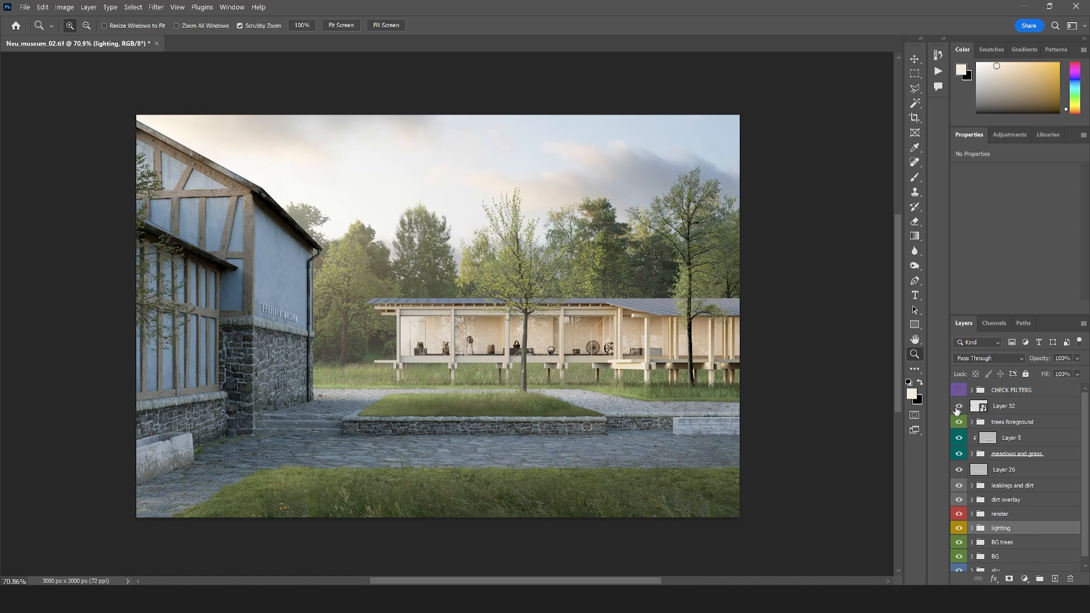
Move Layer 32 into the "trees foreground" group and collapse that group
{"action": "left_click", "coordinate": [974, 422]}
{"action": "left_click_drag", "start_coordinate": [1001, 406], "coordinate": [999, 429]}
{"action": "left_click", "coordinate": [972, 405]}
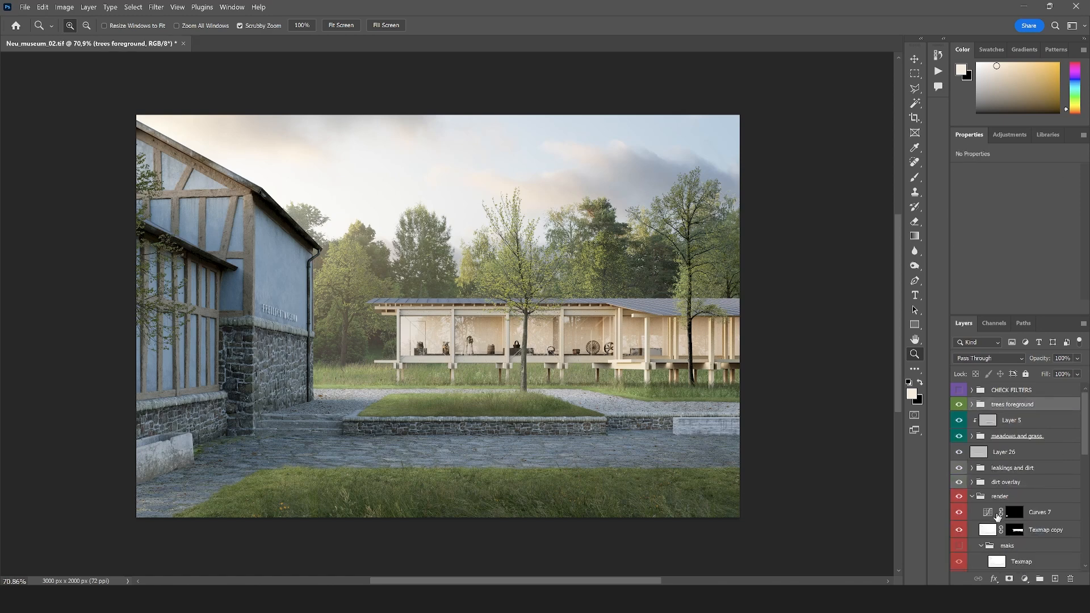
Select the old building's blue plaster wall panels with the Magic Wand, sampling the ID0 layer in the render group
{"action": "scroll", "coordinate": [998, 516], "scroll_direction": "down", "scroll_amount": 6}
{"action": "left_click", "coordinate": [998, 484]}
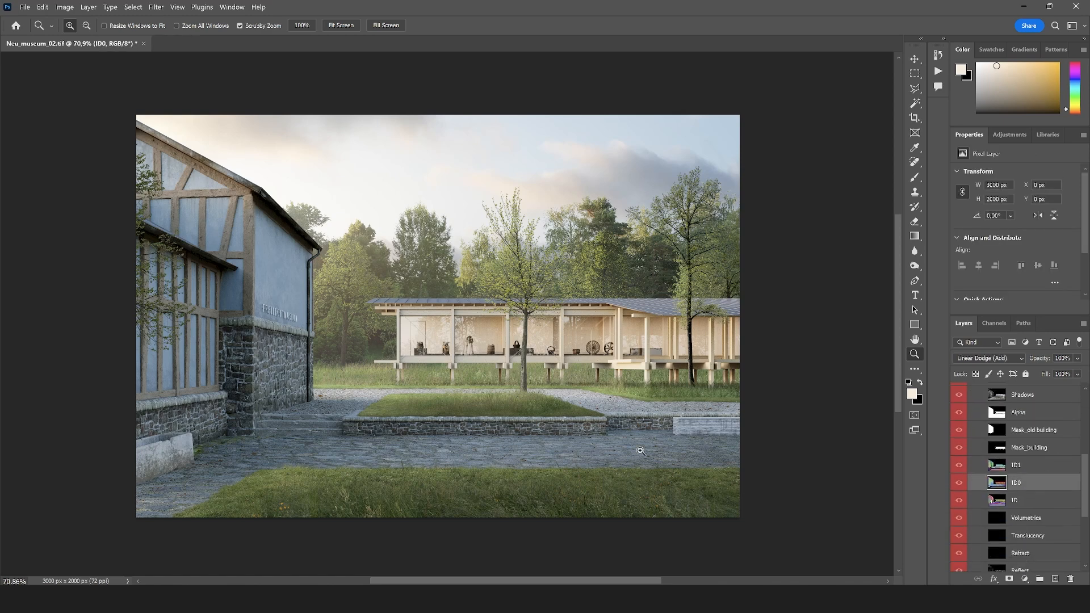
{"action": "key", "text": "w"}
{"action": "left_click", "coordinate": [275, 280]}
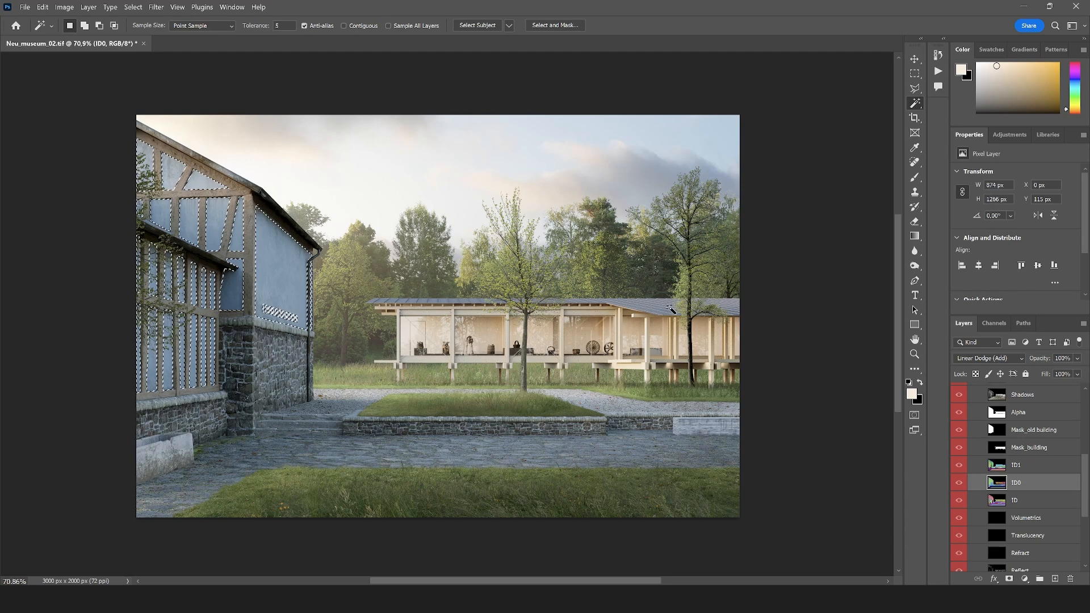
Add a Hue/Saturation adjustment above Curves 7, masked to the selected plaster panels, and set its saturation to -20
{"action": "scroll", "coordinate": [996, 415], "scroll_direction": "up", "scroll_amount": 6}
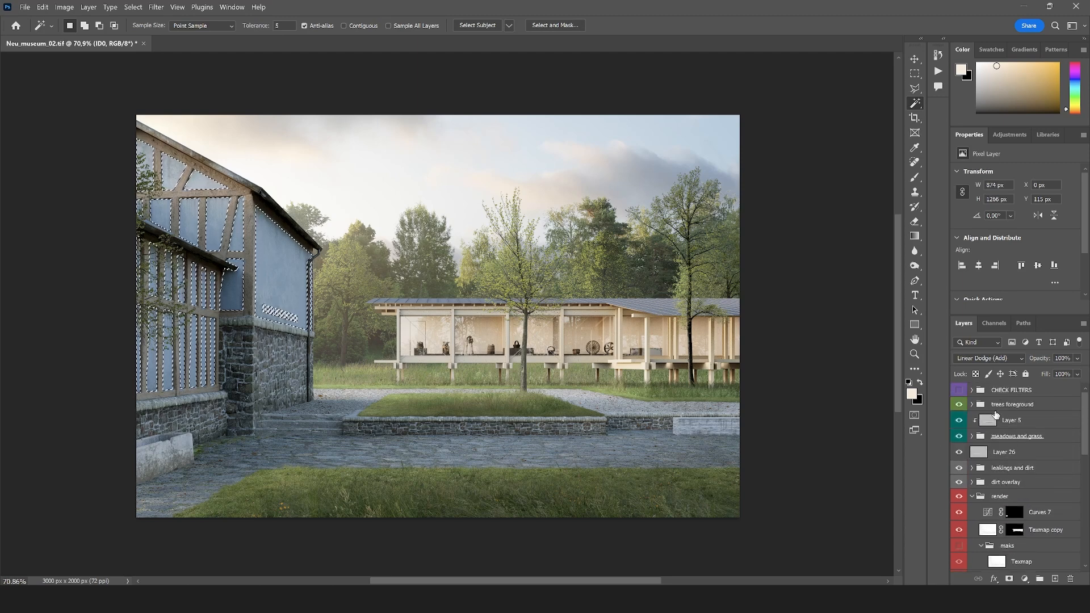
{"action": "left_click", "coordinate": [996, 410]}
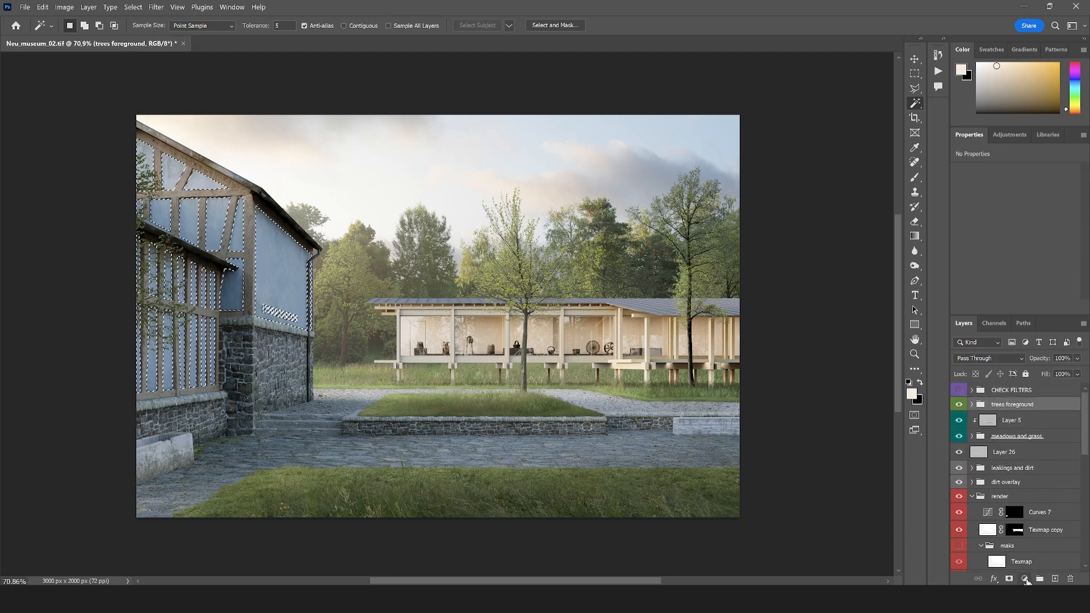
{"action": "left_click", "coordinate": [1014, 512]}
{"action": "left_click", "coordinate": [1026, 579]}
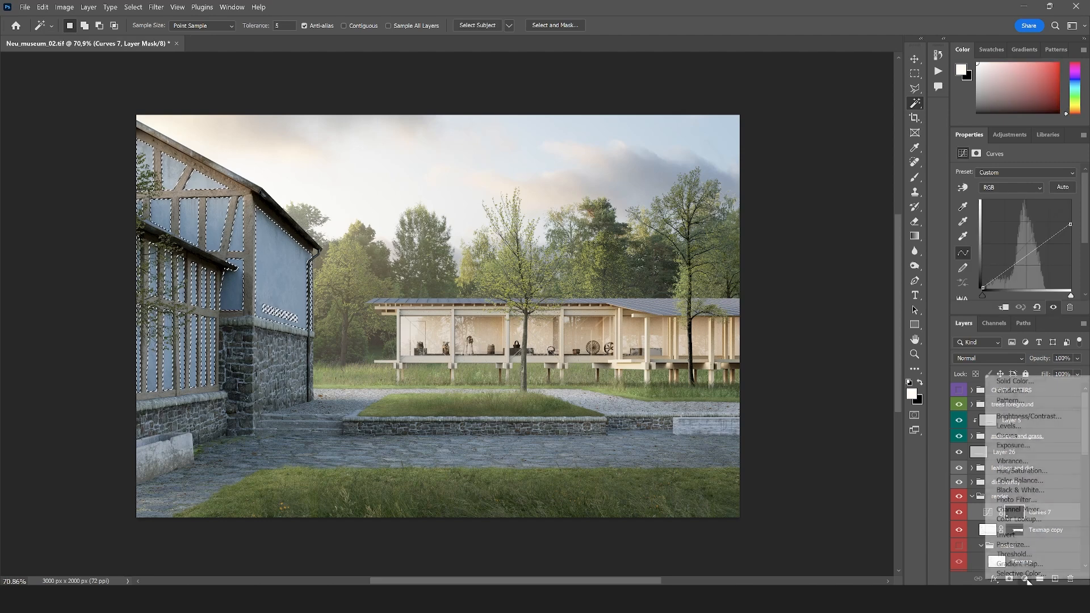
{"action": "left_click", "coordinate": [1022, 474]}
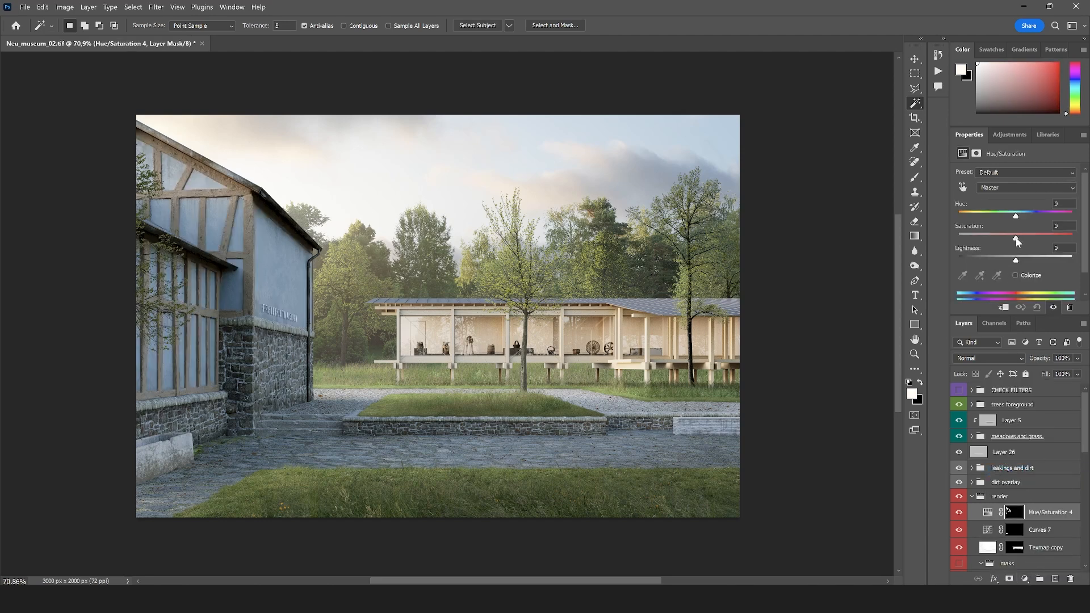
{"action": "left_click_drag", "start_coordinate": [1008, 238], "coordinate": [1003, 238]}
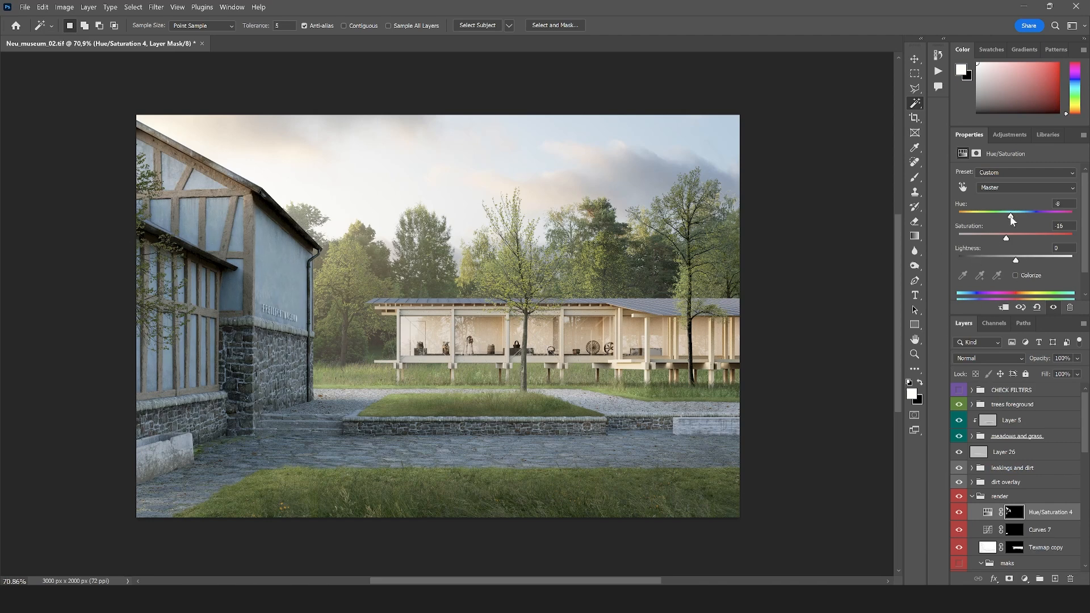
Set the plaster panels' Hue/Saturation adjustment to hue +7 and saturation -26
{"action": "left_click_drag", "start_coordinate": [1012, 215], "coordinate": [1020, 217]}
{"action": "left_click_drag", "start_coordinate": [1021, 218], "coordinate": [1019, 218]}
{"action": "left_click", "coordinate": [1006, 239]}
Select the museum's roof with the Magic Wand on the ID0 layer and add a Hue/Saturation adjustment masked to it with saturation -40
{"action": "scroll", "coordinate": [977, 543], "scroll_direction": "down", "scroll_amount": 5}
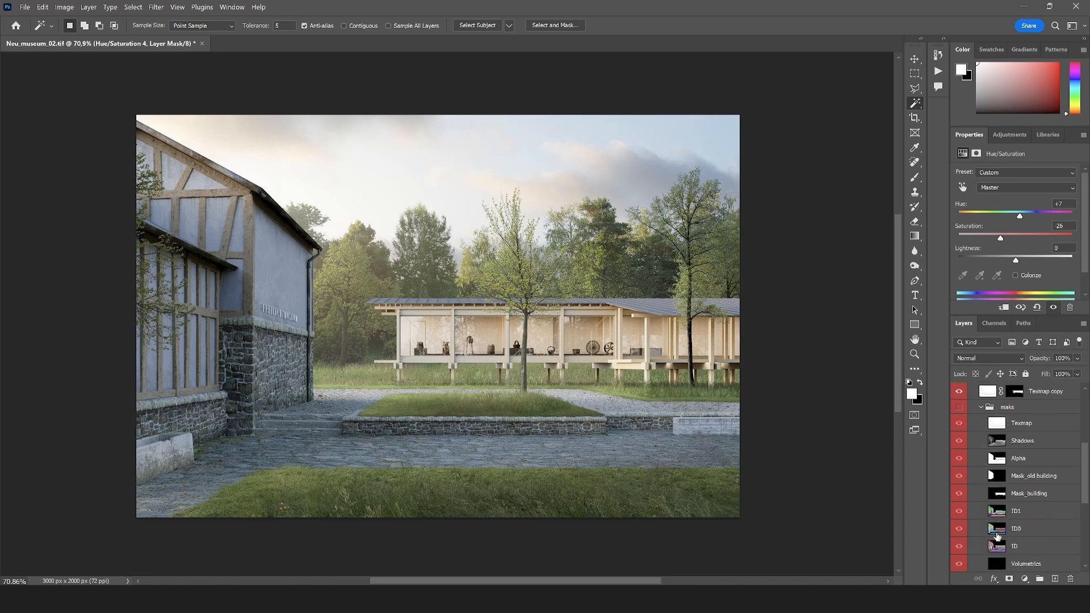
{"action": "left_click", "coordinate": [997, 533]}
{"action": "left_click", "coordinate": [657, 311]}
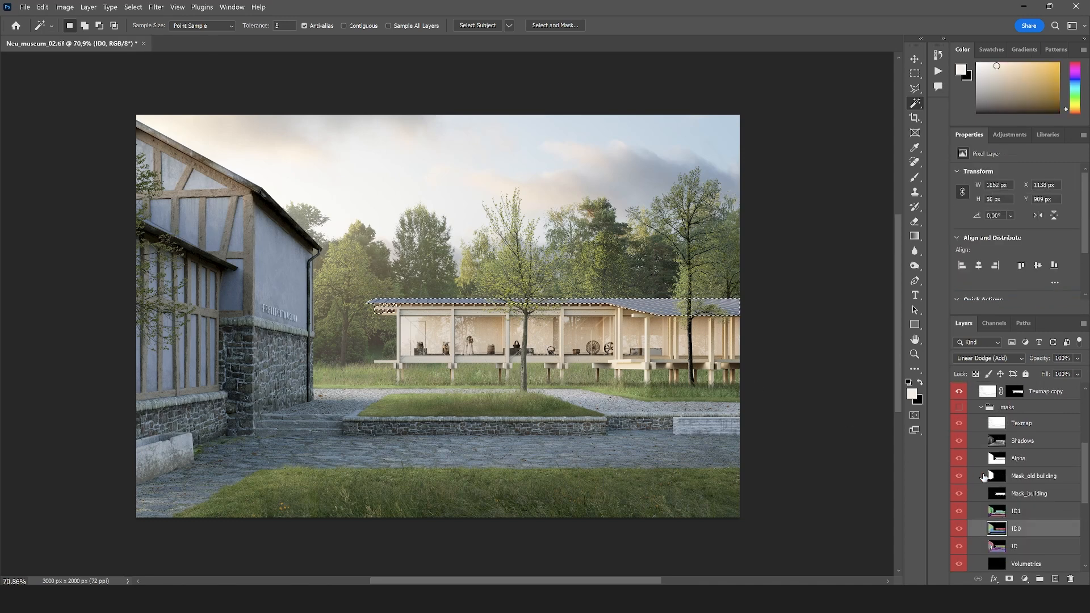
{"action": "scroll", "coordinate": [1008, 469], "scroll_direction": "up", "scroll_amount": 4}
{"action": "left_click", "coordinate": [1014, 469]}
{"action": "left_click", "coordinate": [1025, 579]}
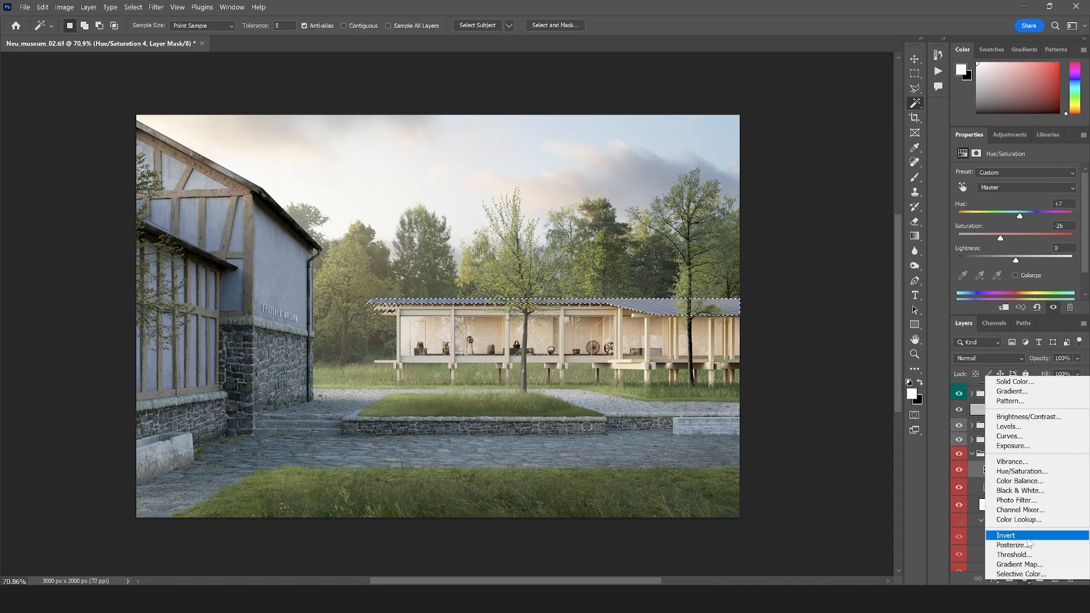
{"action": "left_click", "coordinate": [1016, 470]}
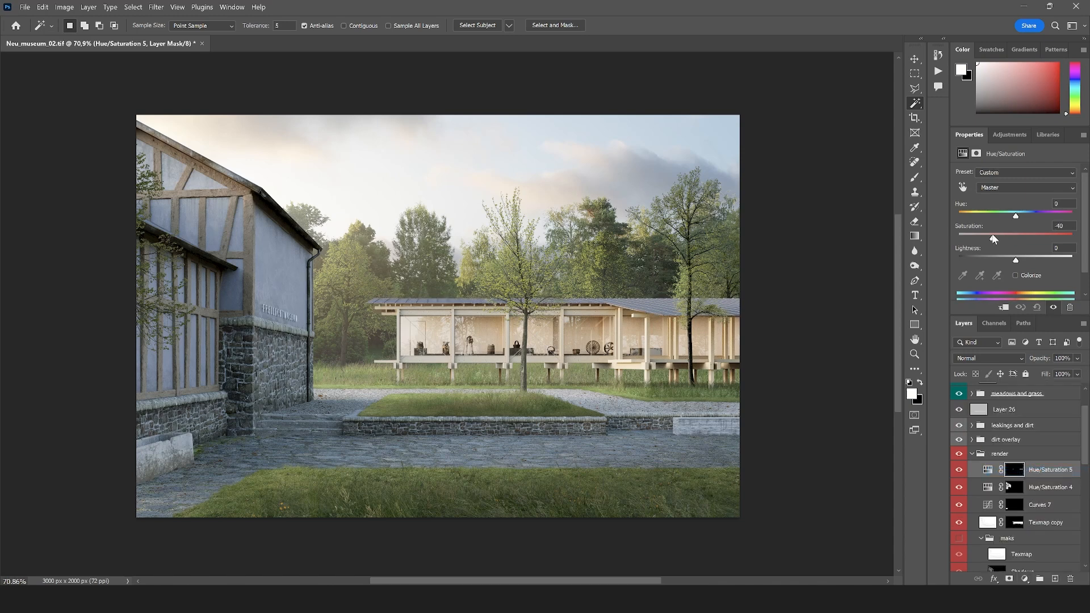
{"action": "left_click", "coordinate": [972, 455]}
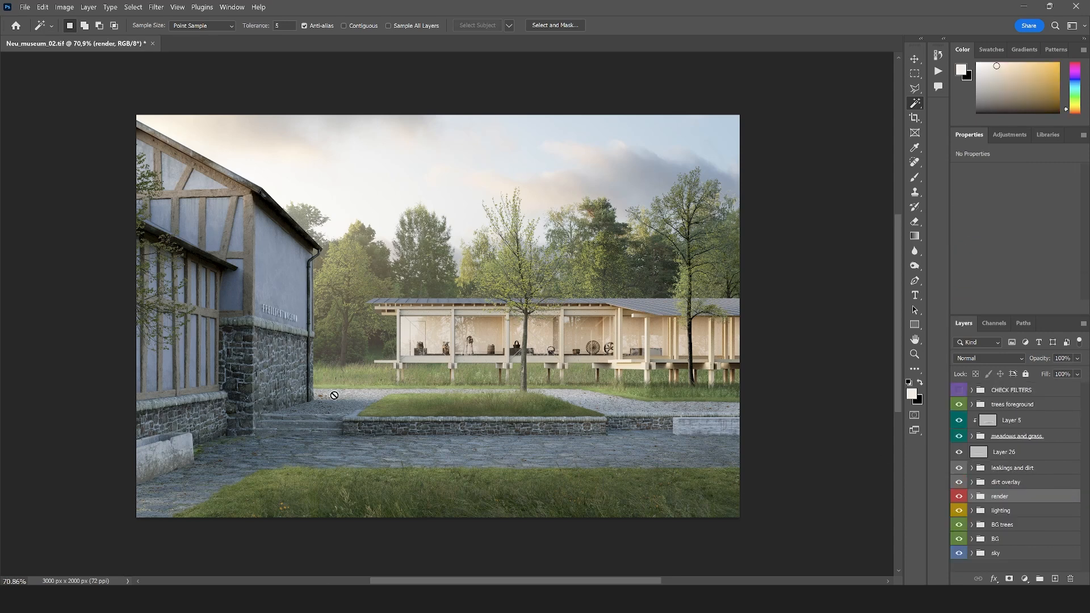
Select the old building's timber beams on the ID0 layer and add a masked Hue/Saturation adjustment above Hue/Saturation 5 with saturation about -28
{"action": "left_click", "coordinate": [973, 497]}
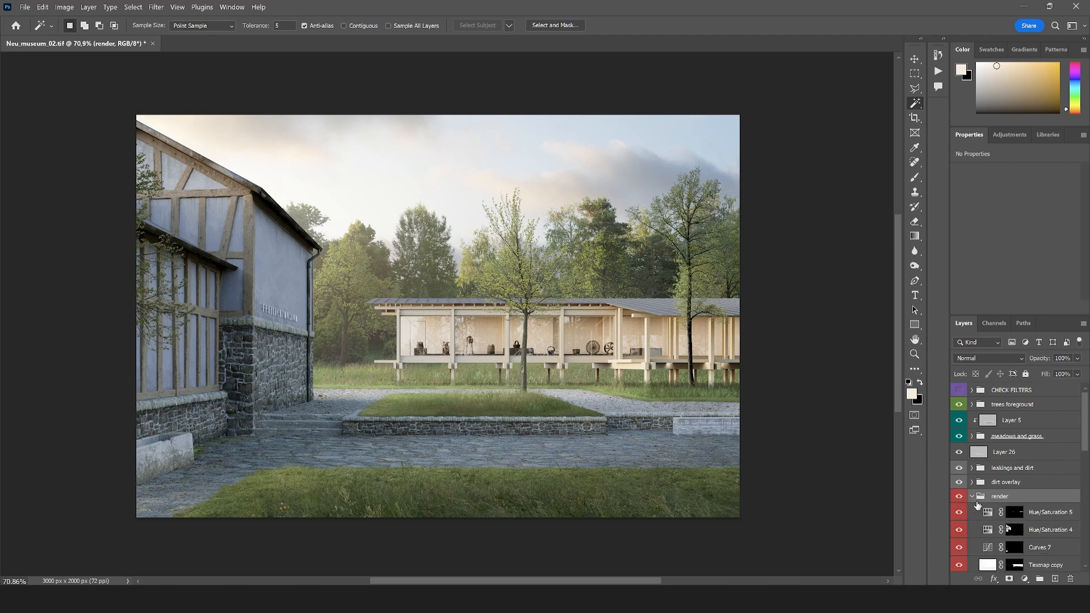
{"action": "scroll", "coordinate": [999, 500], "scroll_direction": "down", "scroll_amount": 5}
{"action": "left_click", "coordinate": [1016, 491]}
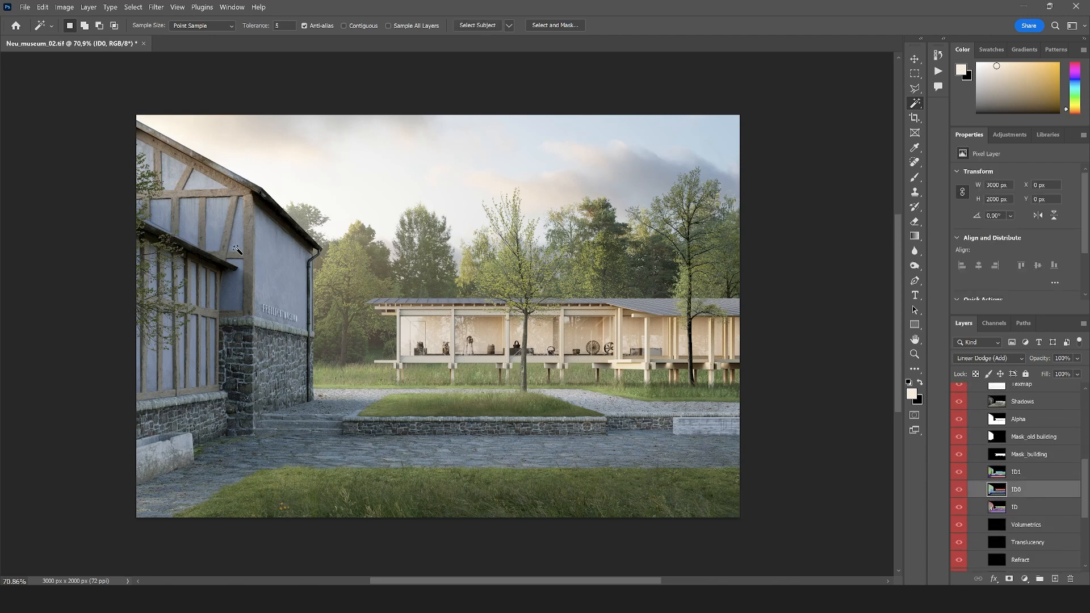
{"action": "left_click", "coordinate": [247, 252]}
{"action": "scroll", "coordinate": [1012, 454], "scroll_direction": "up", "scroll_amount": 5}
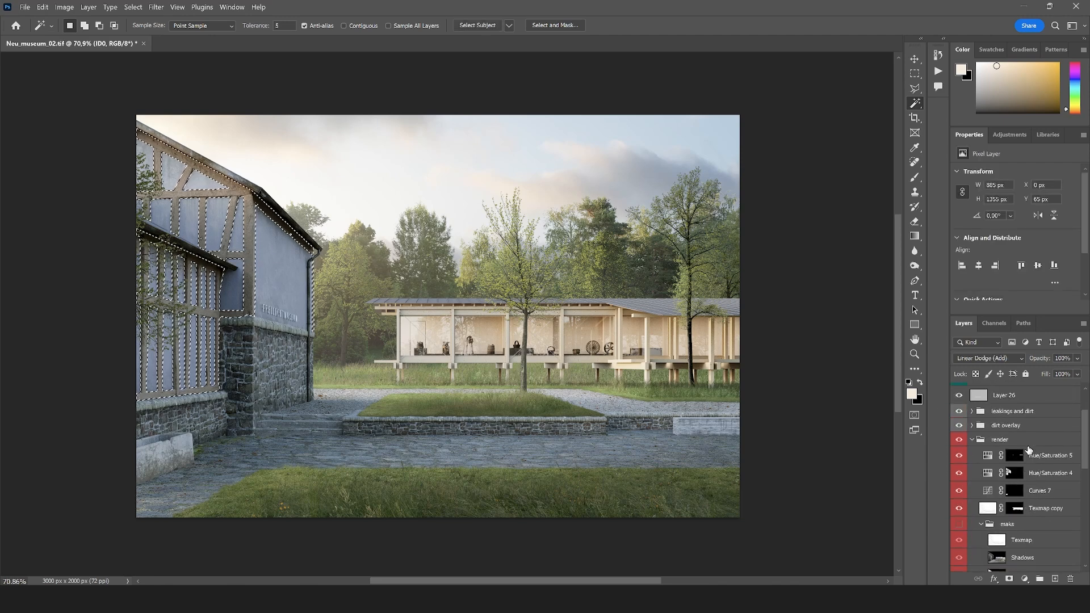
{"action": "left_click", "coordinate": [1030, 455]}
{"action": "left_click", "coordinate": [1024, 579]}
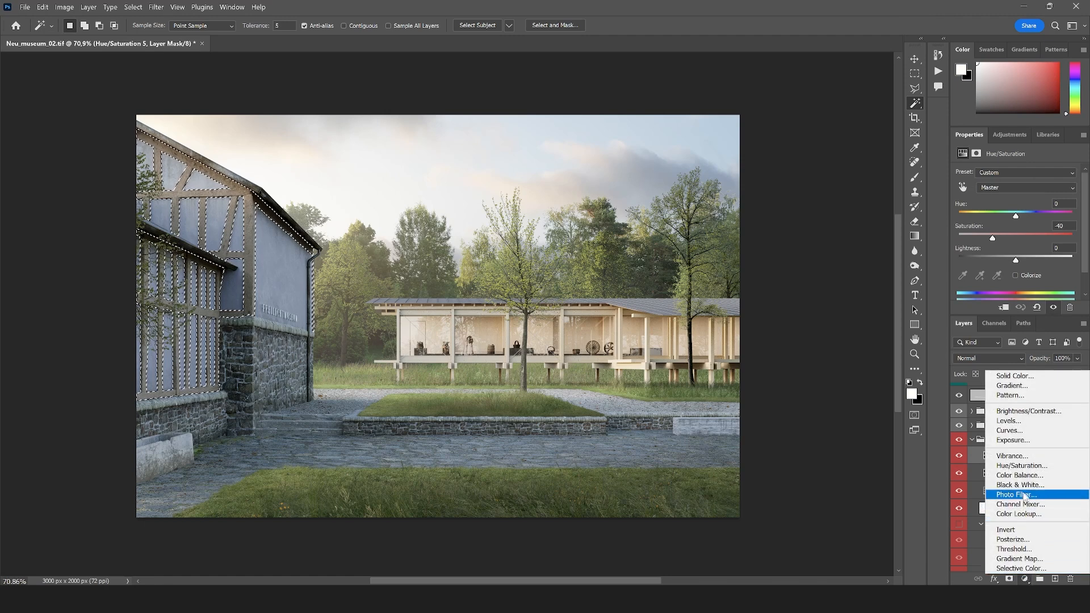
{"action": "left_click", "coordinate": [1022, 466]}
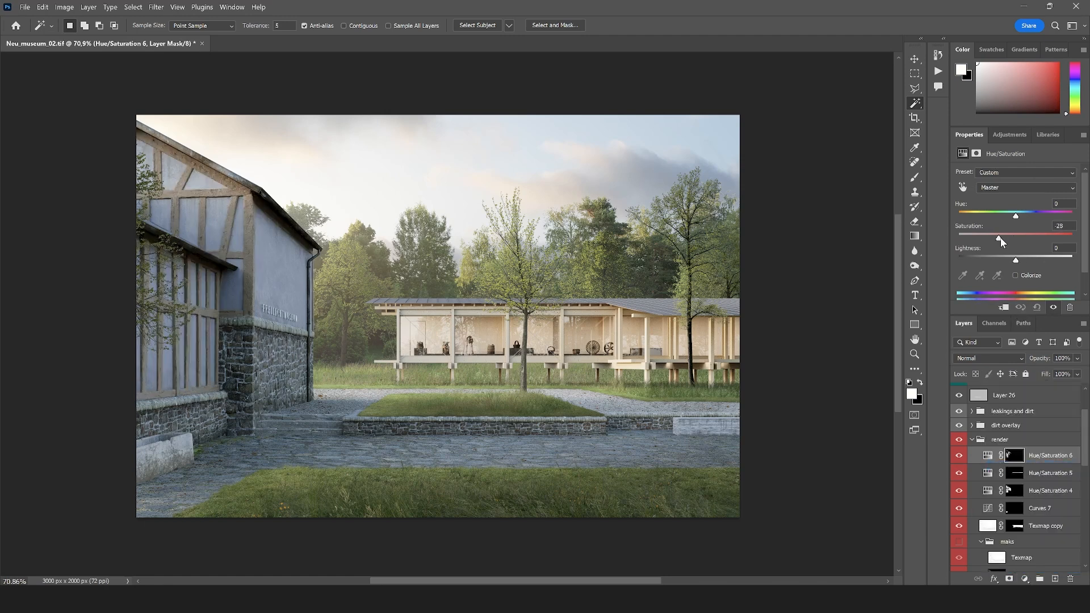
Load the timber mask as a selection and add a Curves adjustment through it that slightly darkens the beams
{"action": "left_click", "coordinate": [1014, 456], "text": "ctrl"}
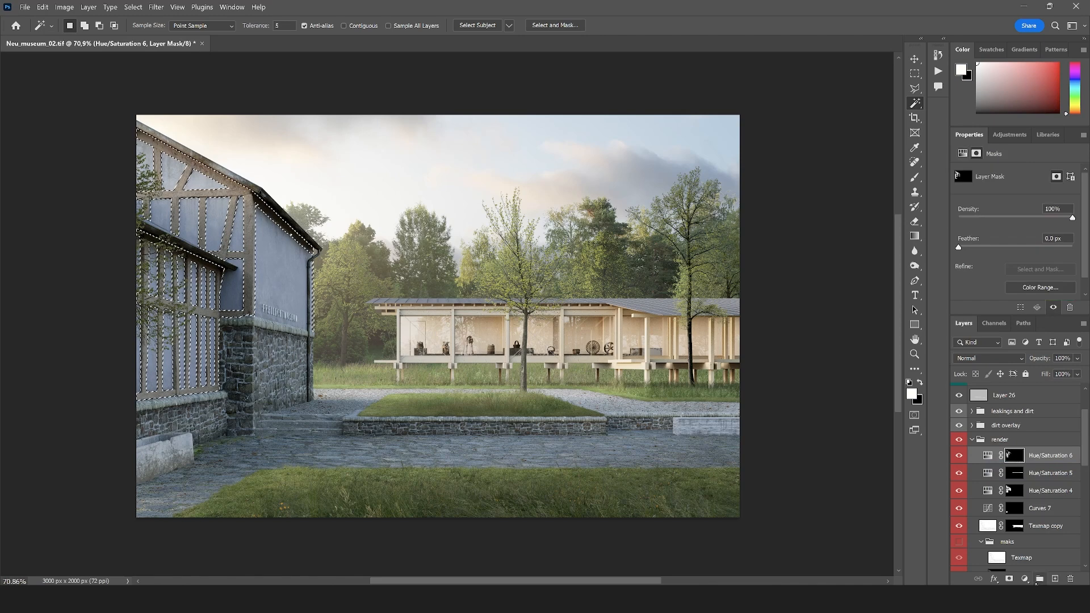
{"action": "left_click", "coordinate": [1024, 579]}
{"action": "left_click", "coordinate": [1010, 435]}
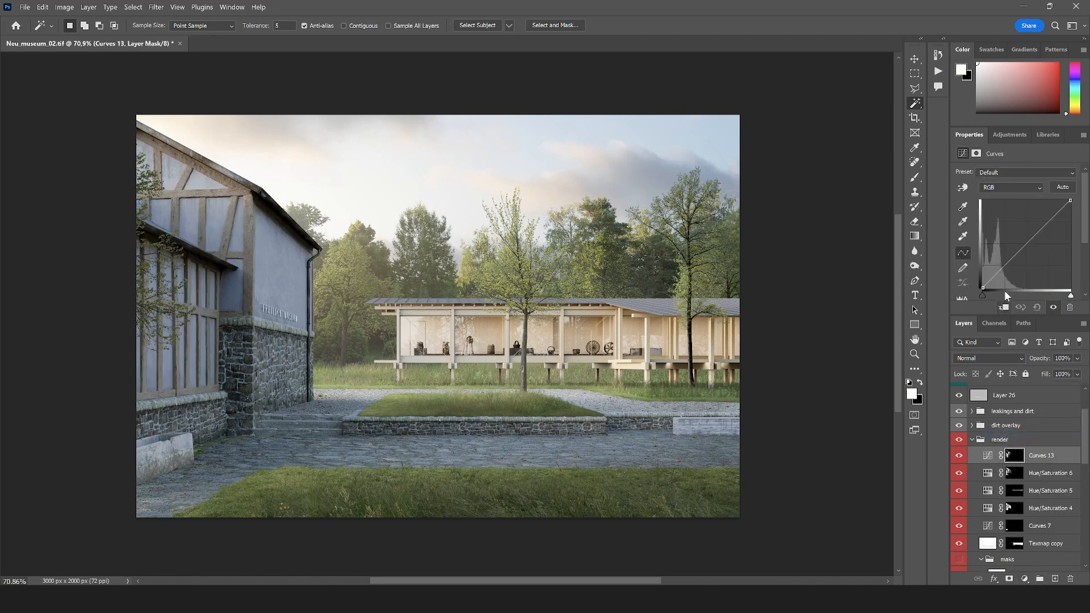
{"action": "left_click_drag", "start_coordinate": [1007, 266], "coordinate": [1010, 267]}
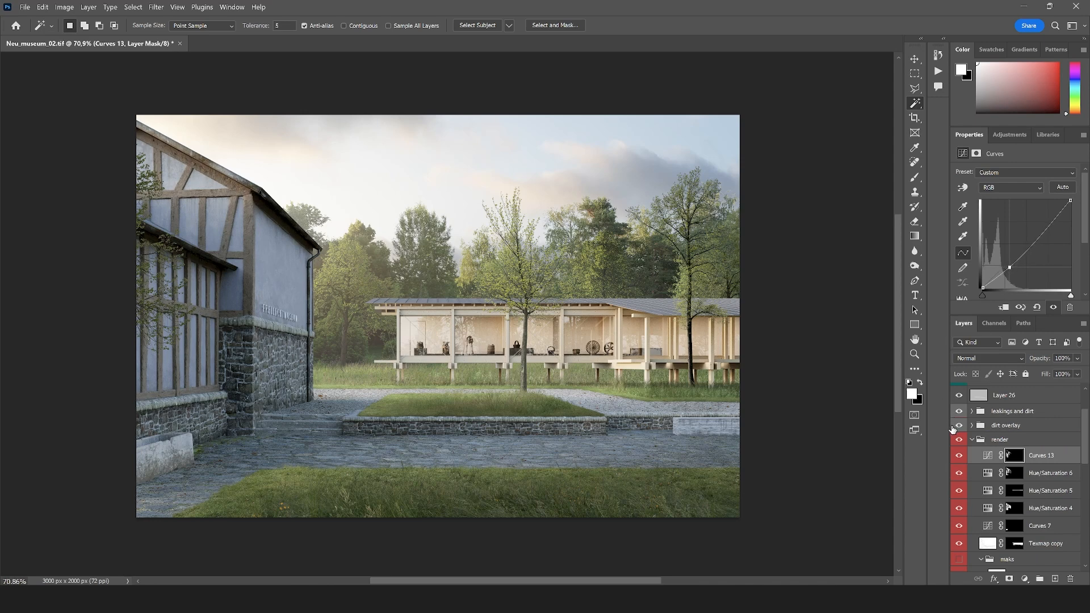
{"action": "left_click", "coordinate": [972, 440]}
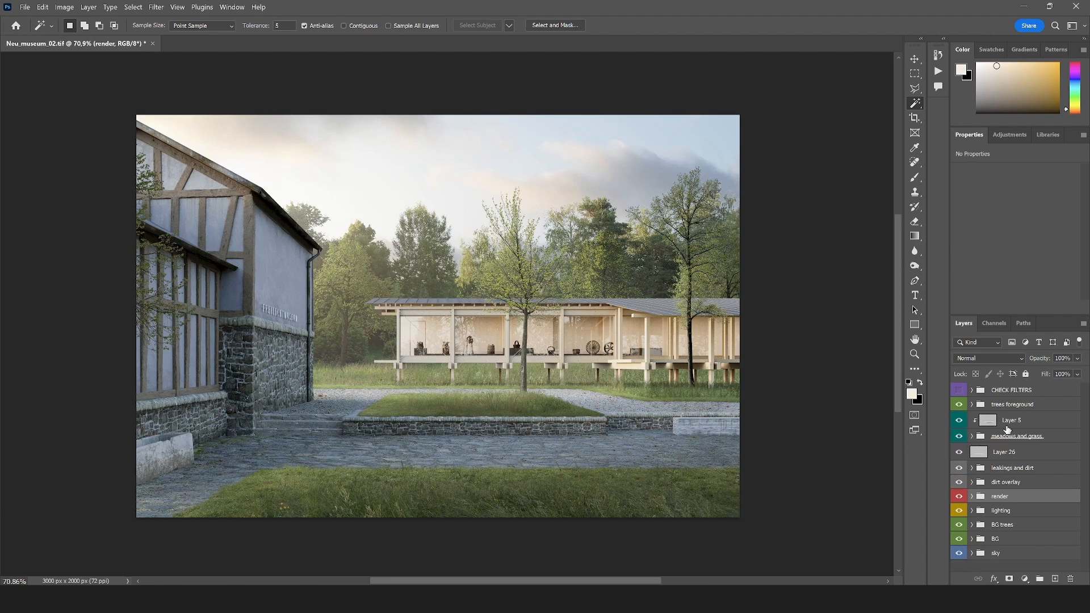
Try a Levels adjustment above the "trees foreground" group with the white input level set to 252
{"action": "scroll", "coordinate": [1008, 428], "scroll_direction": "up", "scroll_amount": 1}
{"action": "left_click", "coordinate": [1022, 407]}
{"action": "scroll", "coordinate": [528, 298], "scroll_direction": "down", "scroll_amount": 4}
{"action": "scroll", "coordinate": [482, 386], "scroll_direction": "up", "scroll_amount": 5}
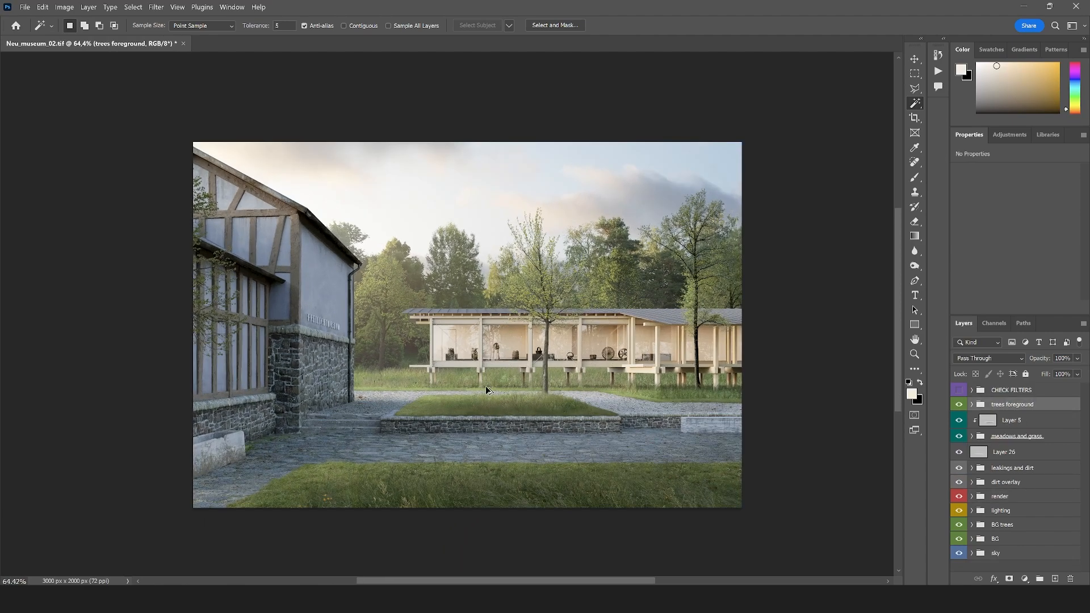
{"action": "left_click", "coordinate": [1025, 579]}
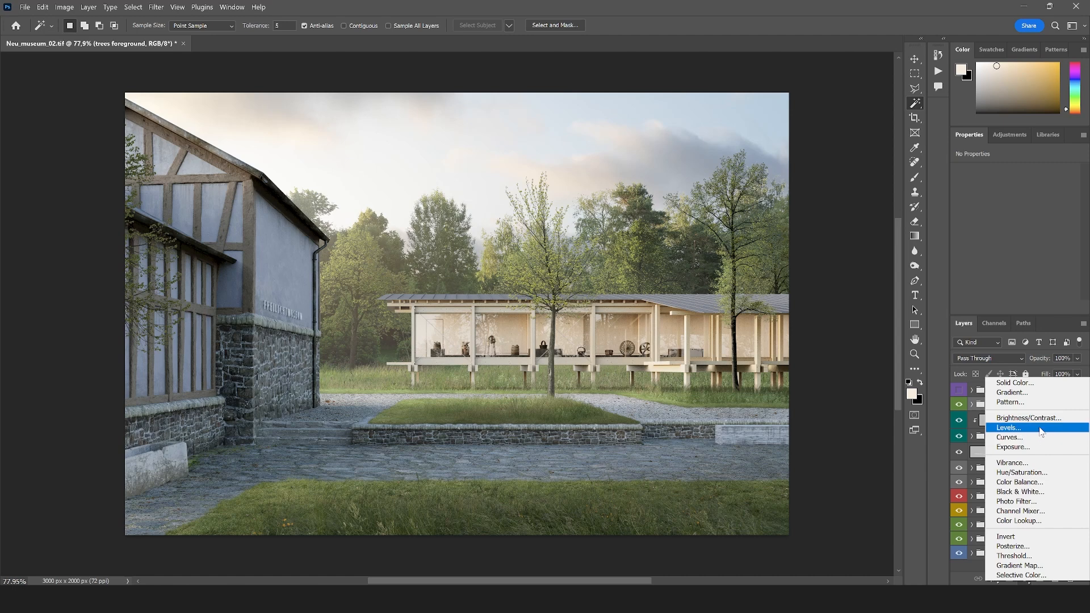
{"action": "left_click", "coordinate": [1022, 428]}
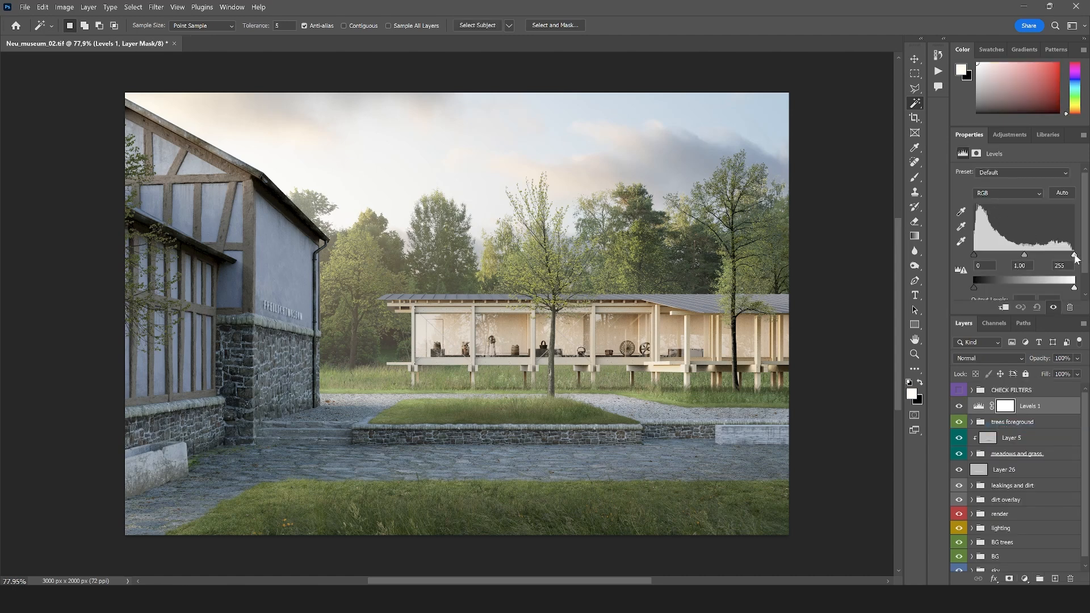
{"action": "left_click_drag", "start_coordinate": [1076, 257], "coordinate": [1082, 254]}
{"action": "left_click", "coordinate": [1024, 578]}
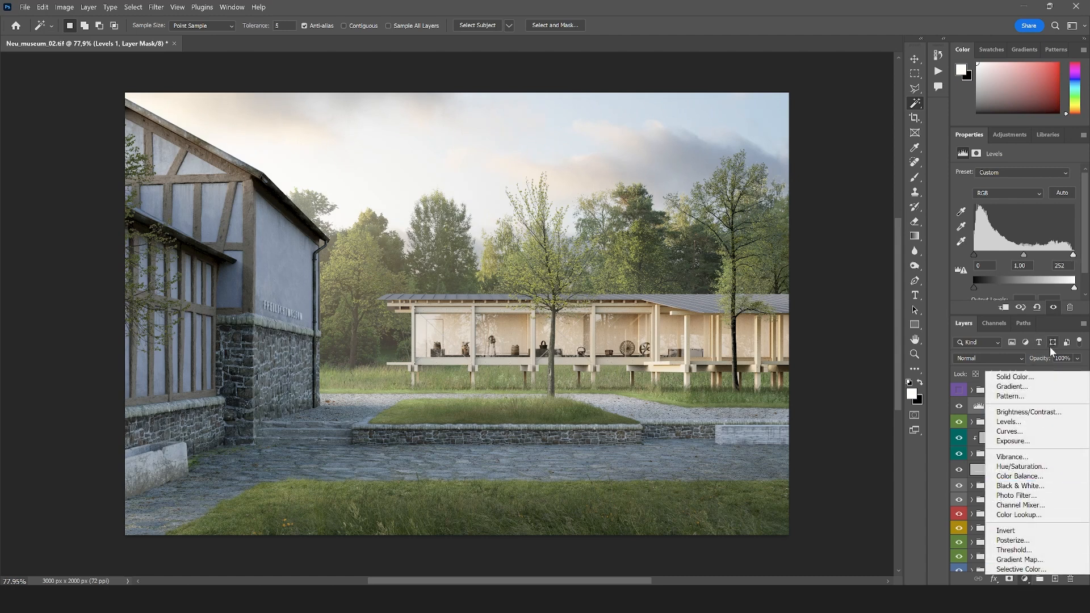
{"action": "left_click", "coordinate": [976, 413]}
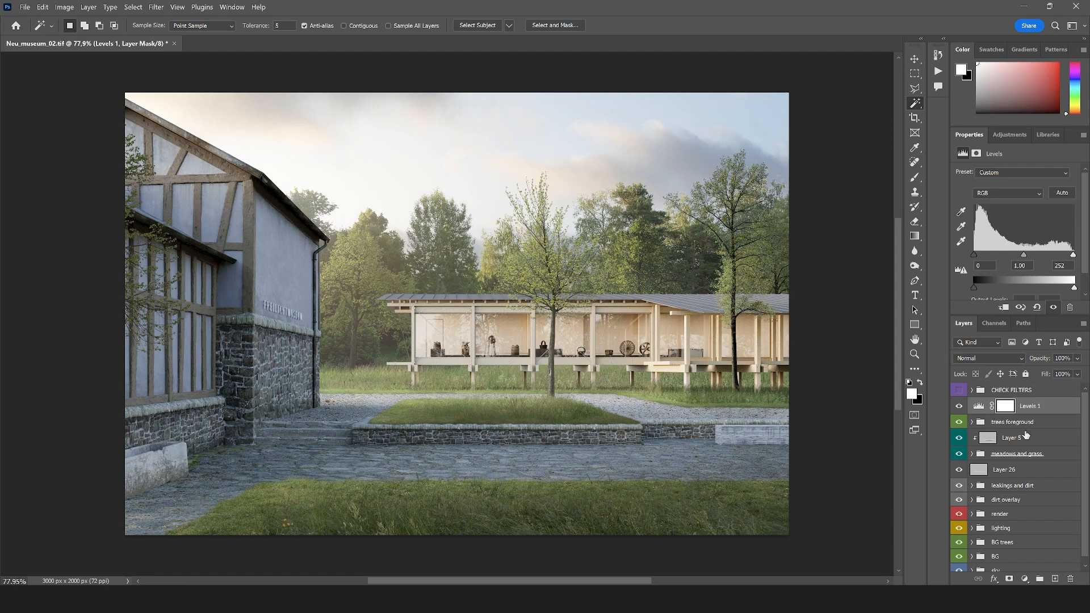
Try the Levels adjustment at the top of the "render" group above Curves 13, and delete it
{"action": "left_click_drag", "start_coordinate": [1026, 435], "coordinate": [977, 520]}
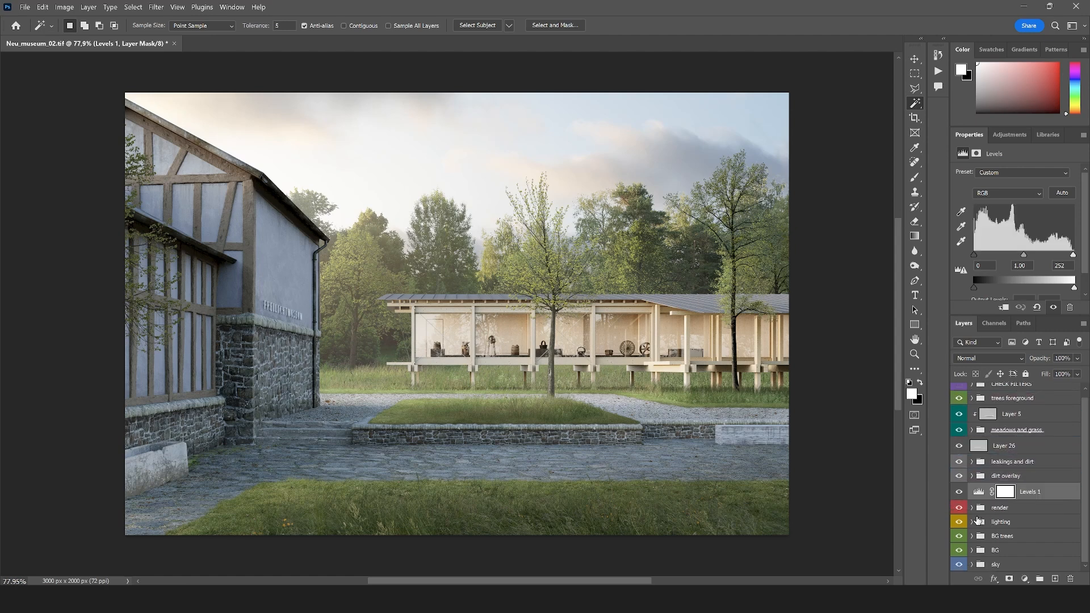
{"action": "left_click", "coordinate": [972, 509]}
{"action": "left_click_drag", "start_coordinate": [1037, 496], "coordinate": [1038, 516]}
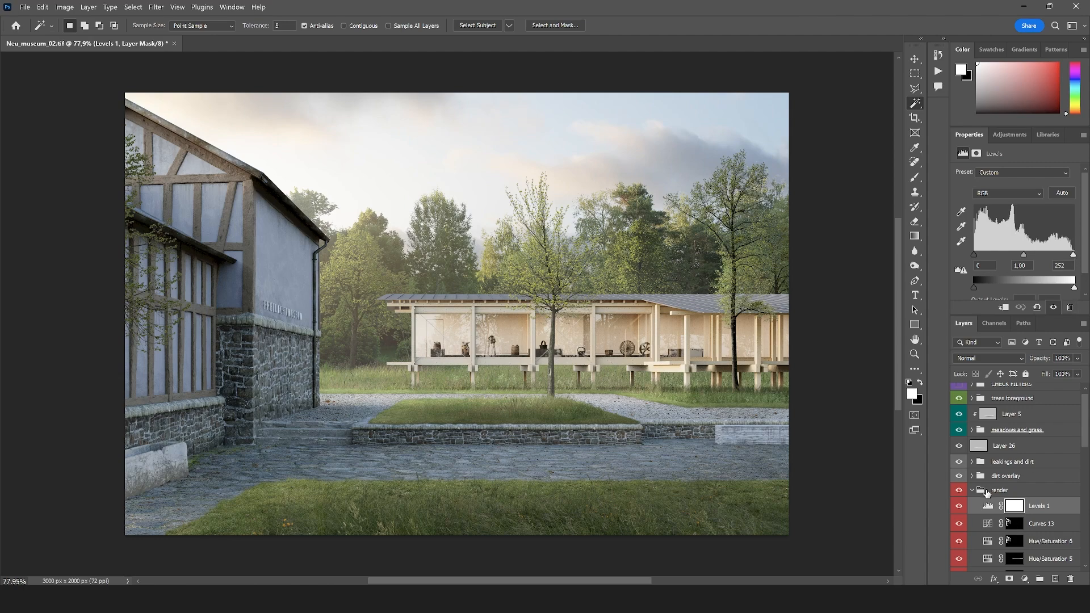
{"action": "left_click_drag", "start_coordinate": [1028, 507], "coordinate": [1071, 579]}
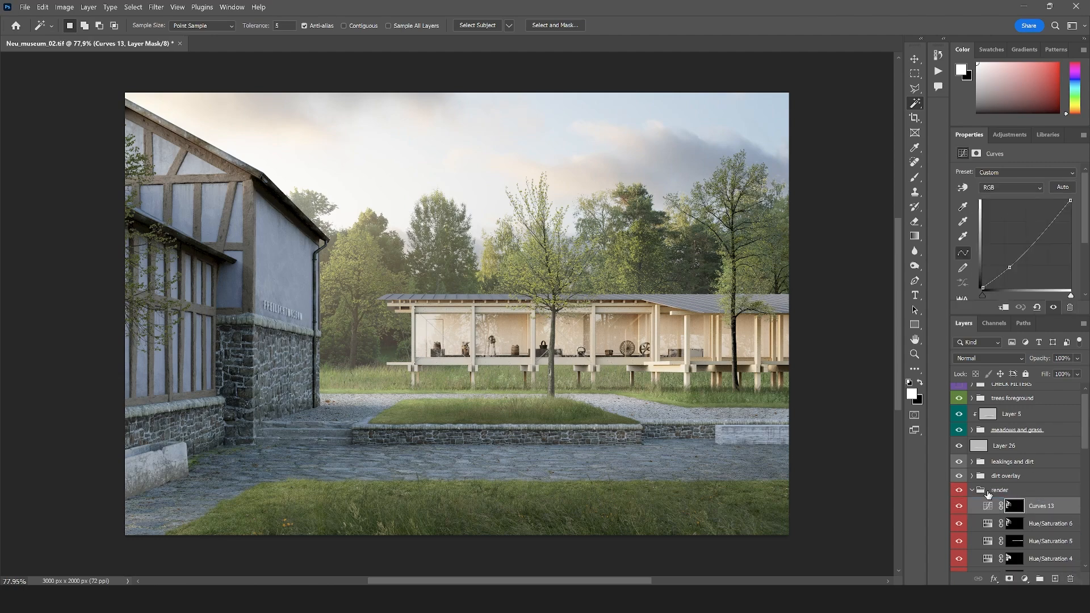
{"action": "left_click", "coordinate": [973, 490]}
Add a Brightness/Contrast adjustment above the "trees foreground" group and set its contrast to 5
{"action": "scroll", "coordinate": [985, 480], "scroll_direction": "up", "scroll_amount": 3}
{"action": "left_click", "coordinate": [1009, 405]}
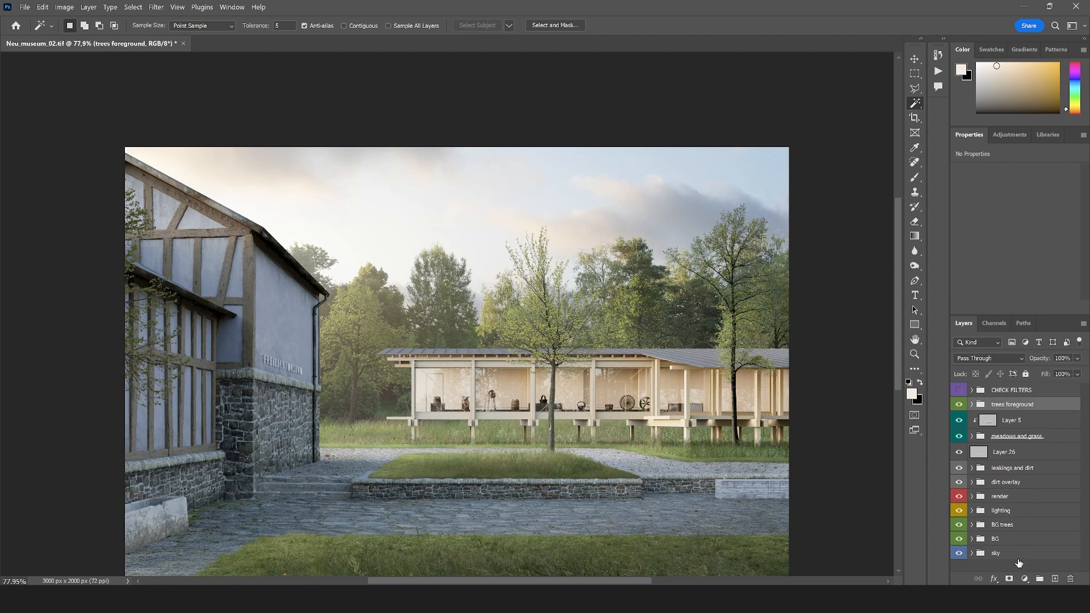
{"action": "left_click", "coordinate": [1024, 578]}
{"action": "left_click", "coordinate": [1027, 418]}
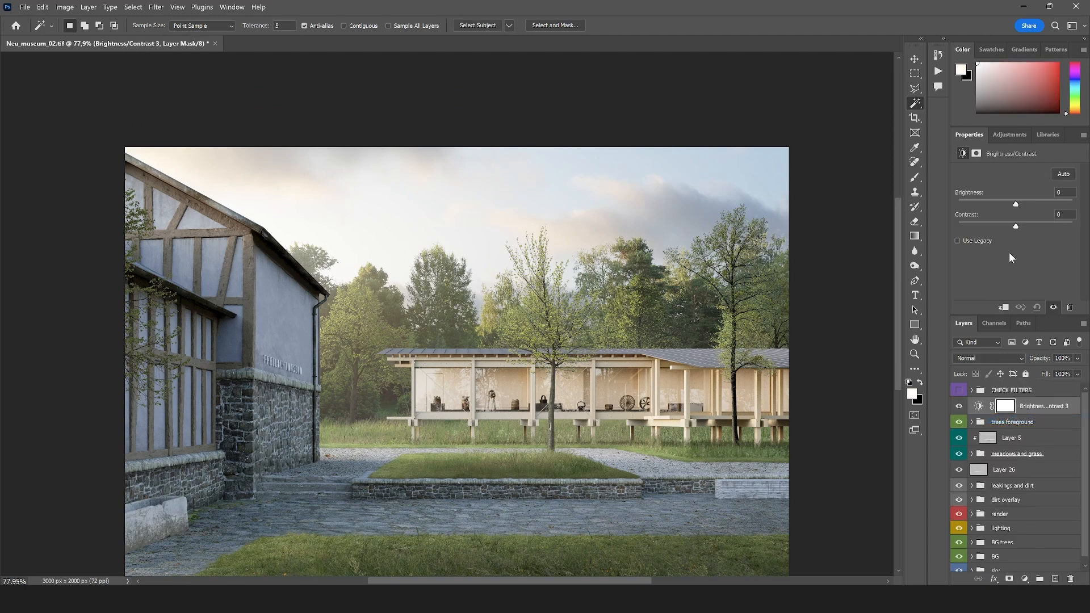
{"action": "left_click_drag", "start_coordinate": [1017, 225], "coordinate": [1025, 225]}
{"action": "scroll", "coordinate": [599, 369], "scroll_direction": "down", "scroll_amount": 2}
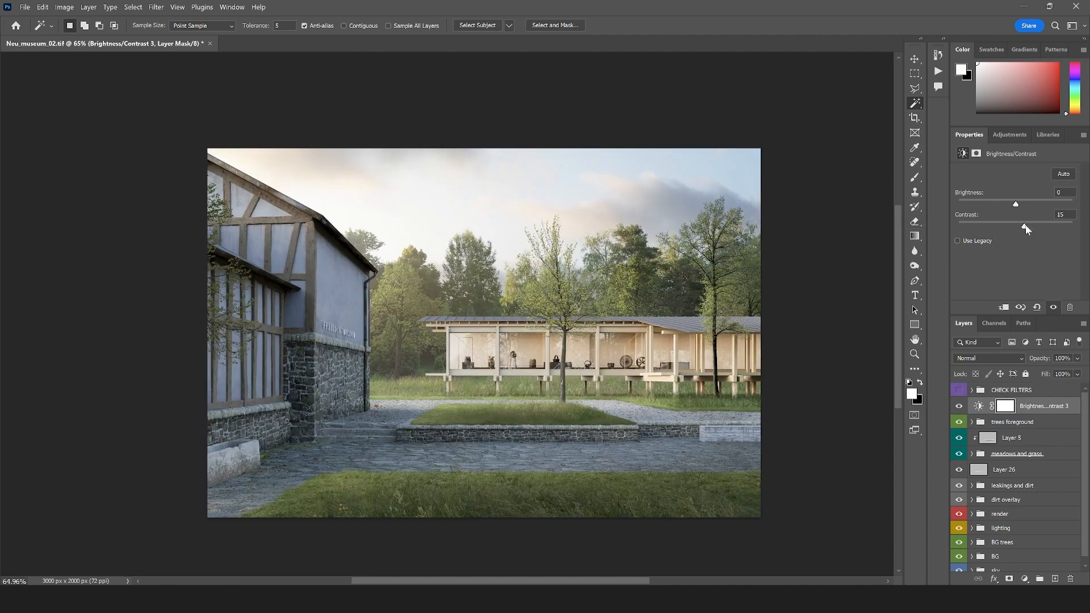
{"action": "left_click_drag", "start_coordinate": [1024, 227], "coordinate": [1018, 229]}
Add a Selective Color adjustment above the Brightness/Contrast layer and fine-tune the cyan and magenta amounts of the Reds
{"action": "left_click", "coordinate": [915, 354]}
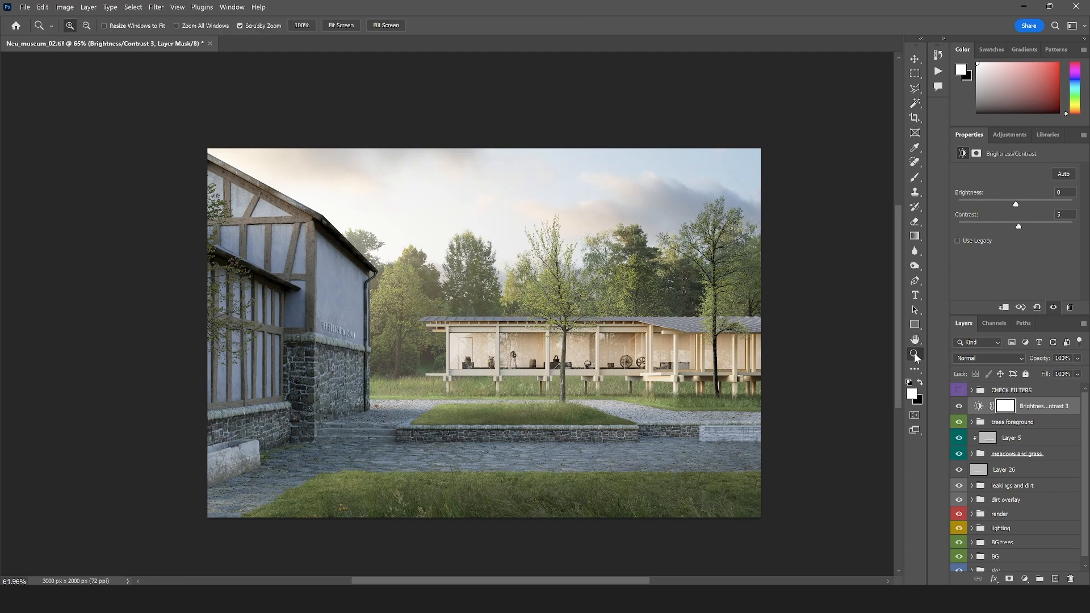
{"action": "left_click", "coordinate": [574, 365]}
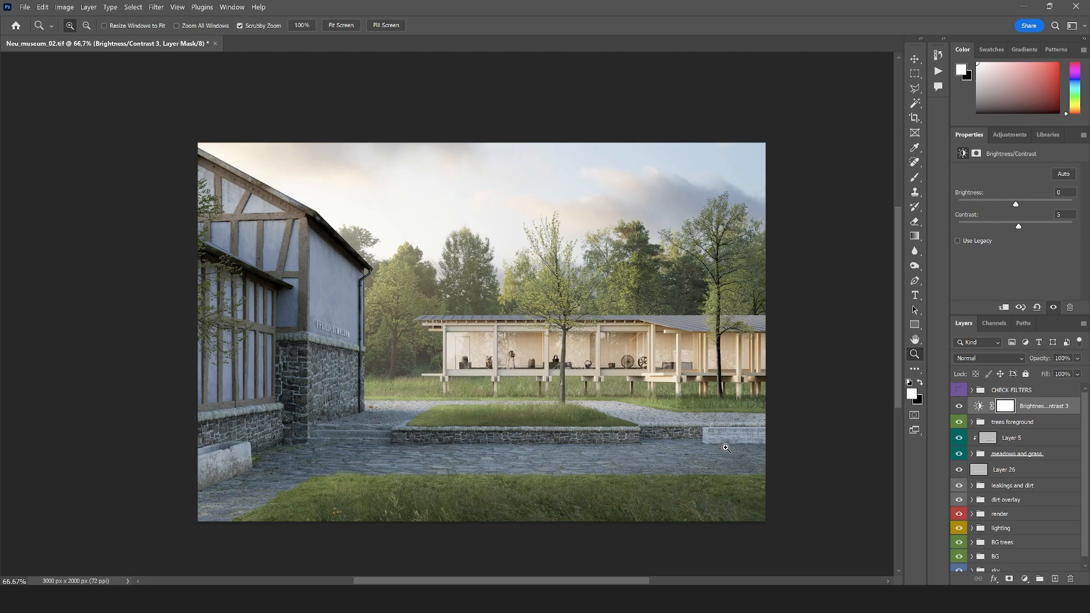
{"action": "left_click", "coordinate": [1024, 579]}
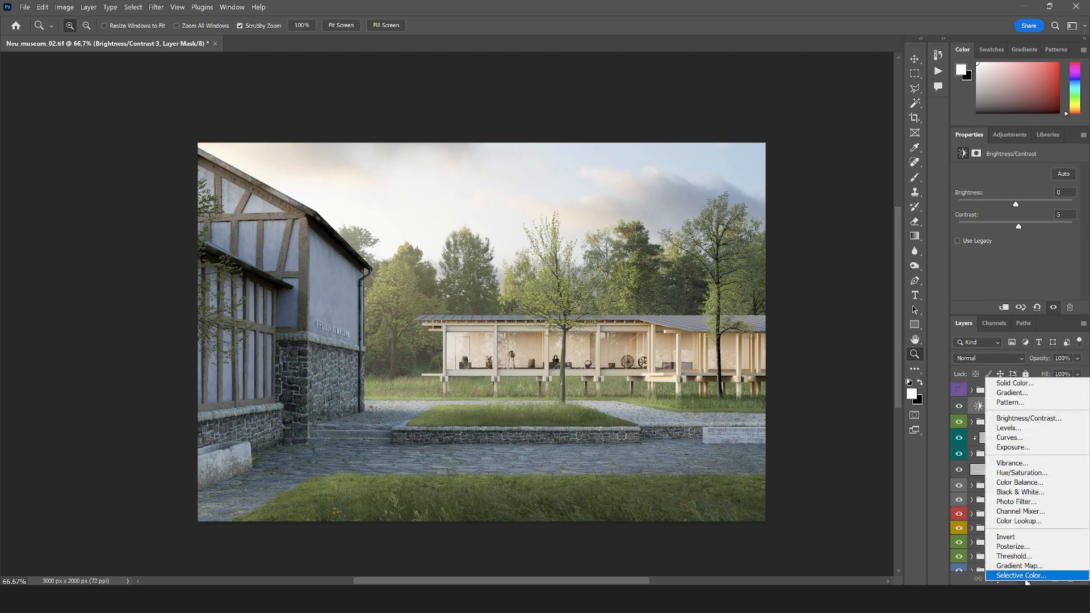
{"action": "left_click", "coordinate": [1025, 577]}
{"action": "scroll", "coordinate": [527, 391], "scroll_direction": "up", "scroll_amount": 2}
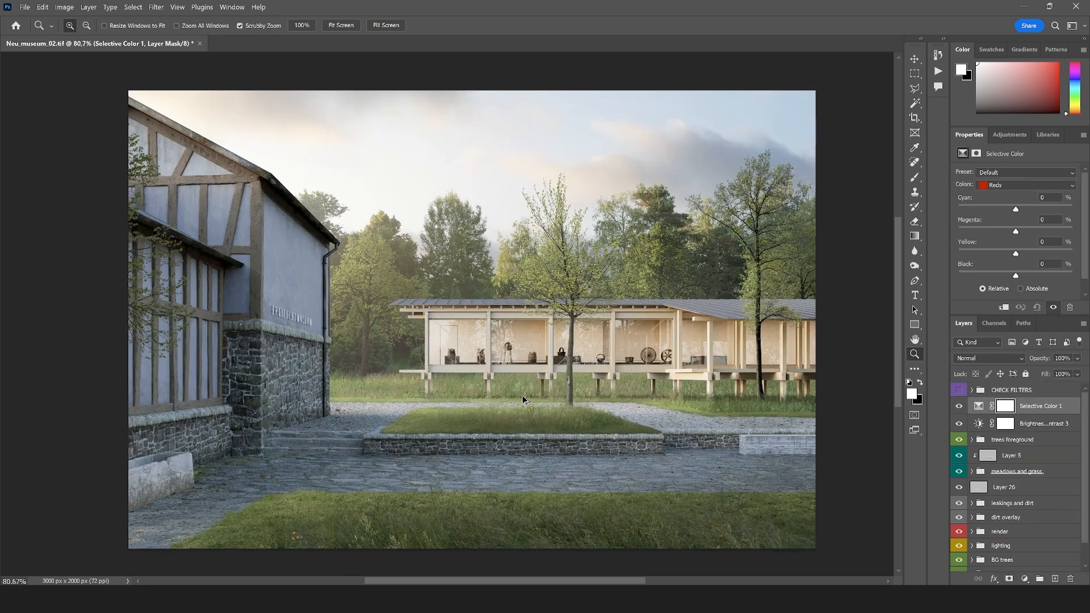
{"action": "left_click_drag", "start_coordinate": [1016, 210], "coordinate": [1073, 210]}
{"action": "left_click_drag", "start_coordinate": [1011, 228], "coordinate": [1015, 254]}
Set the Selective Color Yellows to cyan -5%, magenta -7% and yellow -2%, and slightly reduce cyan in the Greens
{"action": "left_click", "coordinate": [1000, 186]}
{"action": "left_click", "coordinate": [1002, 195]}
{"action": "left_click_drag", "start_coordinate": [1025, 210], "coordinate": [998, 258]}
{"action": "left_click", "coordinate": [1006, 185]}
{"action": "left_click", "coordinate": [1014, 196]}
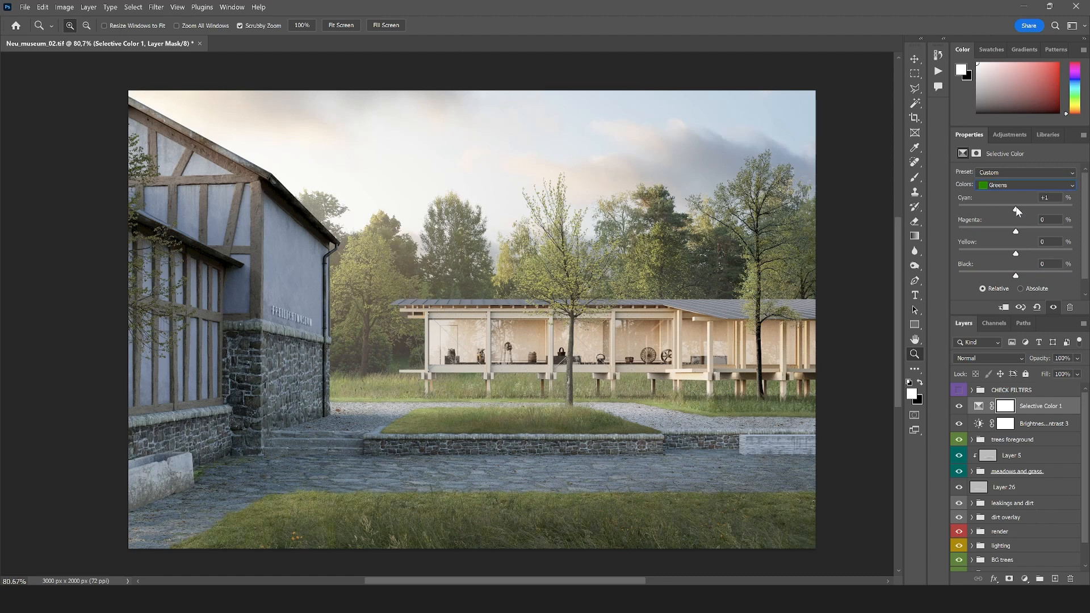
{"action": "left_click_drag", "start_coordinate": [1017, 212], "coordinate": [1029, 238]}
{"action": "left_click", "coordinate": [1016, 186]}
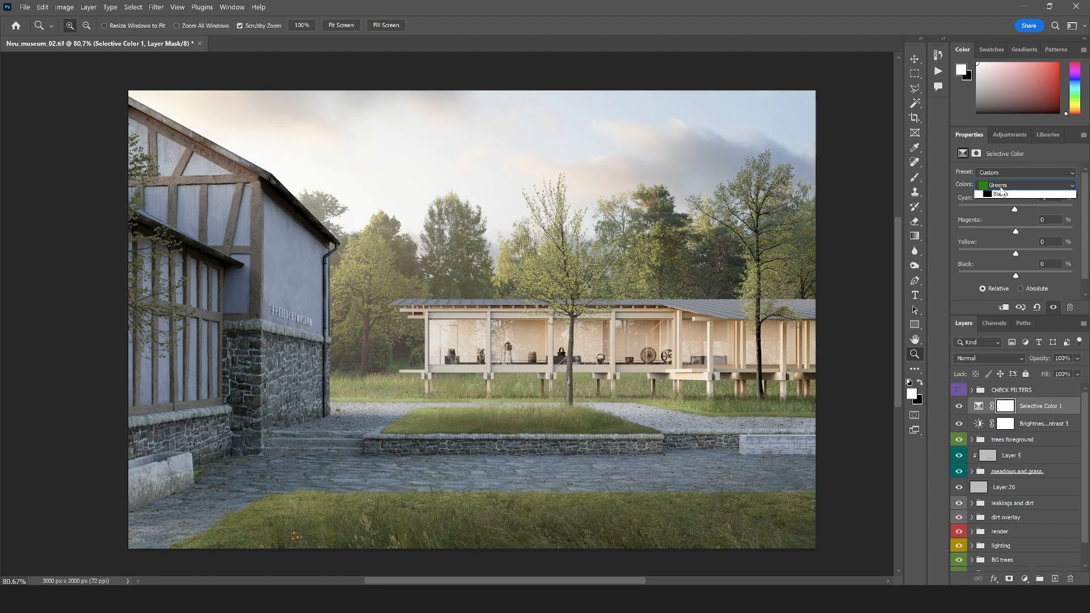
{"action": "left_click", "coordinate": [1014, 204]}
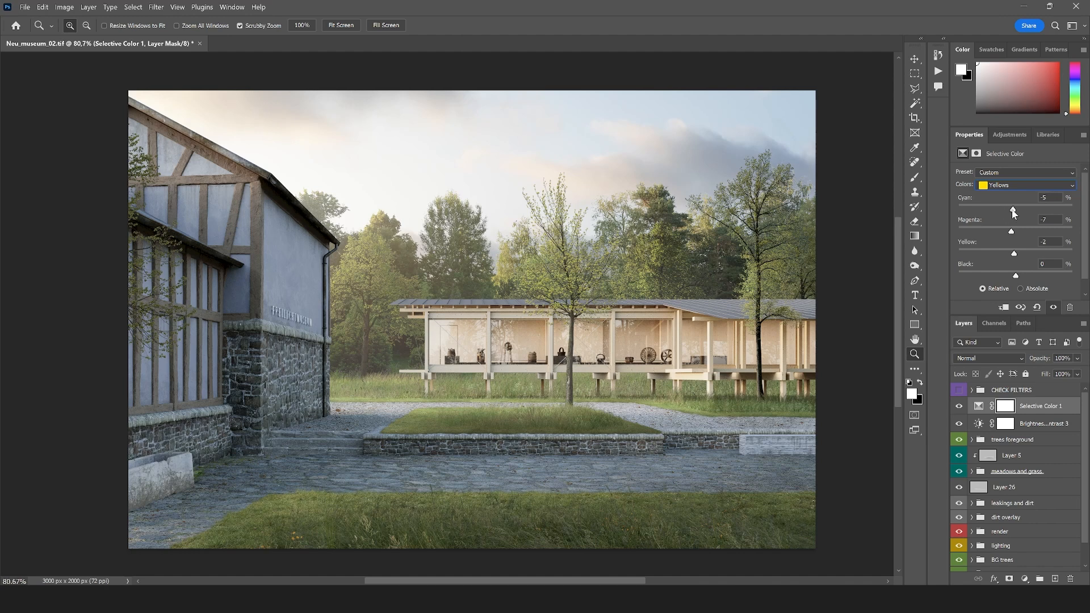
Fine-tune the cyan, magenta and yellow amounts of the Greens in the Selective Color adjustment
{"action": "left_click", "coordinate": [1007, 185]}
{"action": "left_click", "coordinate": [1006, 214]}
{"action": "left_click_drag", "start_coordinate": [1003, 210], "coordinate": [931, 240]}
{"action": "left_click_drag", "start_coordinate": [1013, 232], "coordinate": [1016, 233]}
{"action": "left_click_drag", "start_coordinate": [1031, 255], "coordinate": [992, 259]}
Adjust the cyan and magenta amounts of the Cyans in the Selective Color adjustment
{"action": "left_click", "coordinate": [1002, 186]}
{"action": "left_click", "coordinate": [1015, 214]}
{"action": "left_click_drag", "start_coordinate": [1072, 209], "coordinate": [9, 255]}
{"action": "left_click_drag", "start_coordinate": [1015, 211], "coordinate": [1007, 210]}
{"action": "left_click_drag", "start_coordinate": [1010, 234], "coordinate": [980, 257]}
Set the cyan amount of the Blues to -7% in the Selective Color adjustment
{"action": "left_click", "coordinate": [1001, 184]}
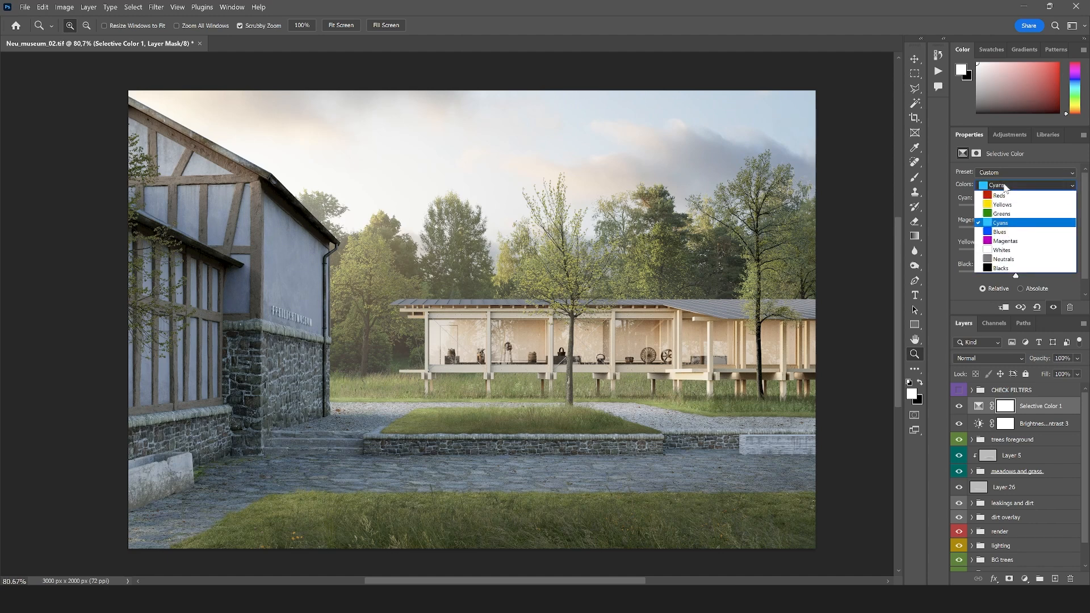
{"action": "left_click", "coordinate": [1007, 233]}
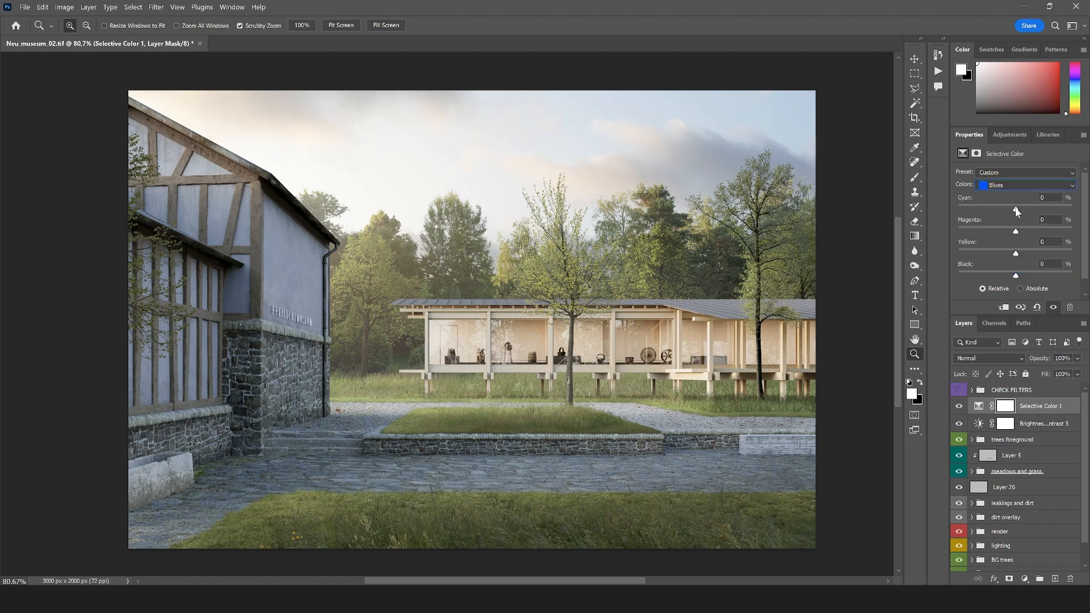
{"action": "left_click_drag", "start_coordinate": [1073, 209], "coordinate": [1066, 209]}
{"action": "mouse_move", "coordinate": [1016, 234]}
{"action": "left_mouse_down"}
{"action": "mouse_move", "coordinate": [1029, 234]}
{"action": "mouse_move", "coordinate": [1005, 234]}
{"action": "mouse_move", "coordinate": [1016, 236]}
{"action": "left_mouse_up"}
{"action": "left_click_drag", "start_coordinate": [1018, 213], "coordinate": [997, 213]}
Add a Hue/Saturation adjustment, set the Yellows saturation to -28 from the background trees, and lower the adjustment's opacity to 43%
{"action": "left_click", "coordinate": [1025, 578]}
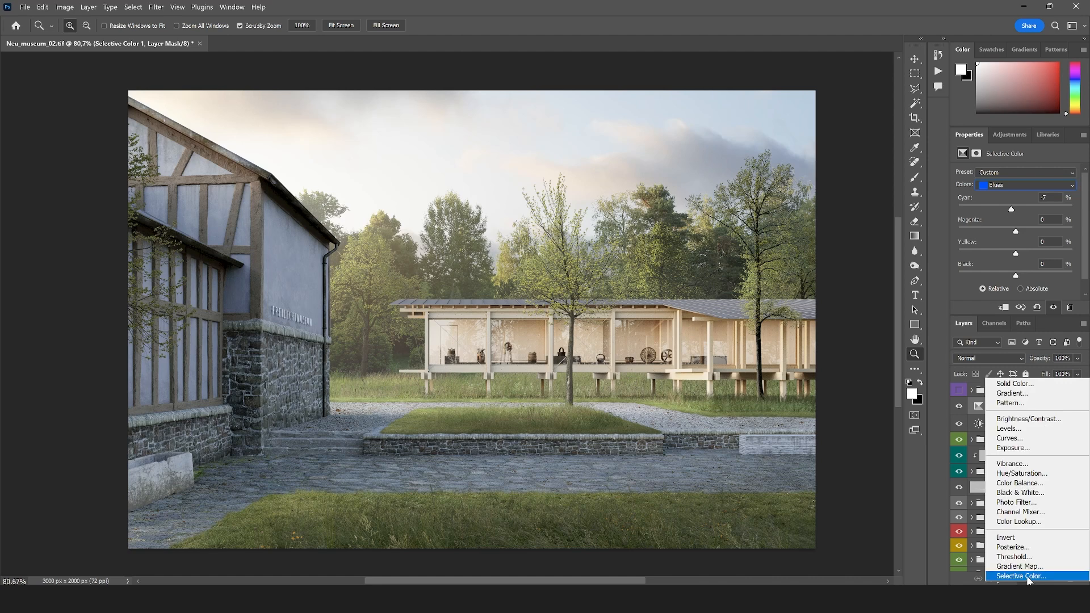
{"action": "left_click", "coordinate": [1022, 473]}
{"action": "left_click", "coordinate": [963, 187]}
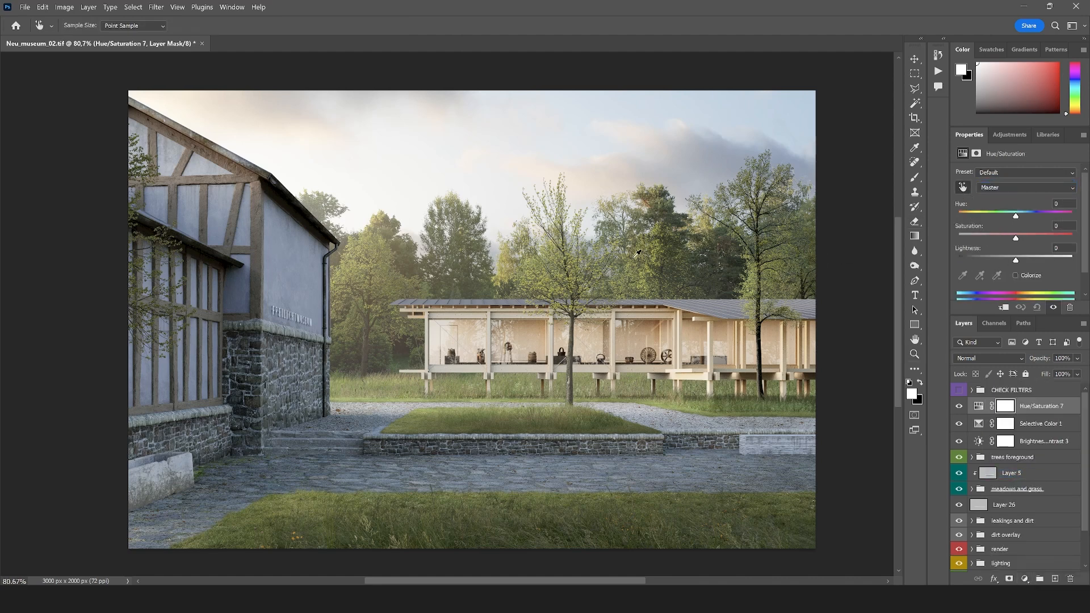
{"action": "left_click_drag", "start_coordinate": [653, 277], "coordinate": [635, 284]}
{"action": "left_click", "coordinate": [1076, 358]}
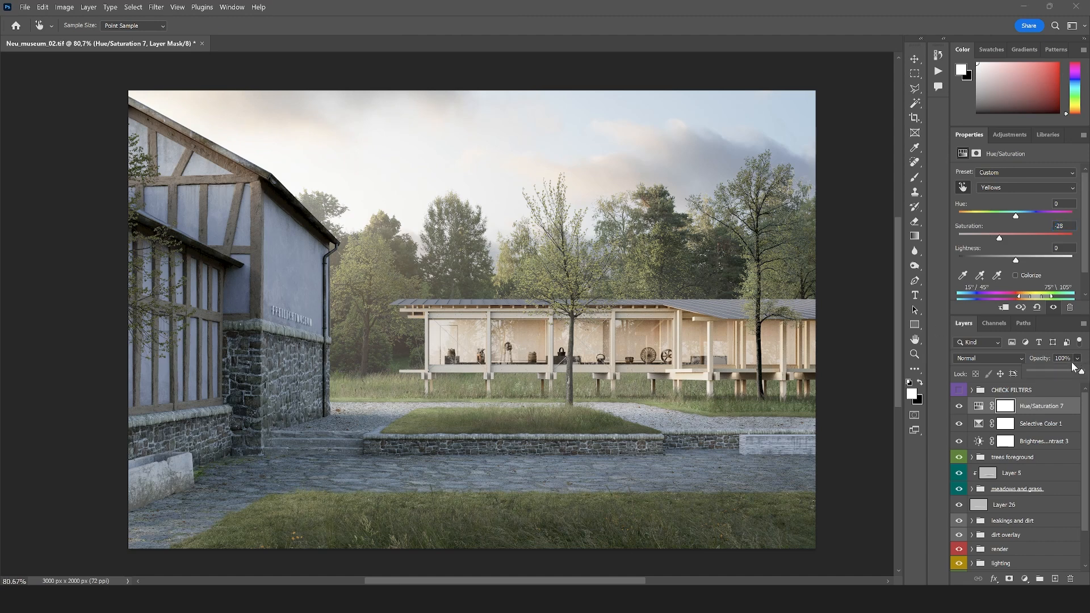
{"action": "mouse_move", "coordinate": [1073, 367]}
{"action": "left_mouse_down"}
{"action": "mouse_move", "coordinate": [1030, 376]}
{"action": "mouse_move", "coordinate": [1054, 376]}
{"action": "left_mouse_up"}
Add a Curves adjustment above the Hue/Saturation layer and slightly raise the middle of its RGB curve to brighten the image
{"action": "left_click", "coordinate": [915, 353]}
{"action": "right_click", "coordinate": [741, 381]}
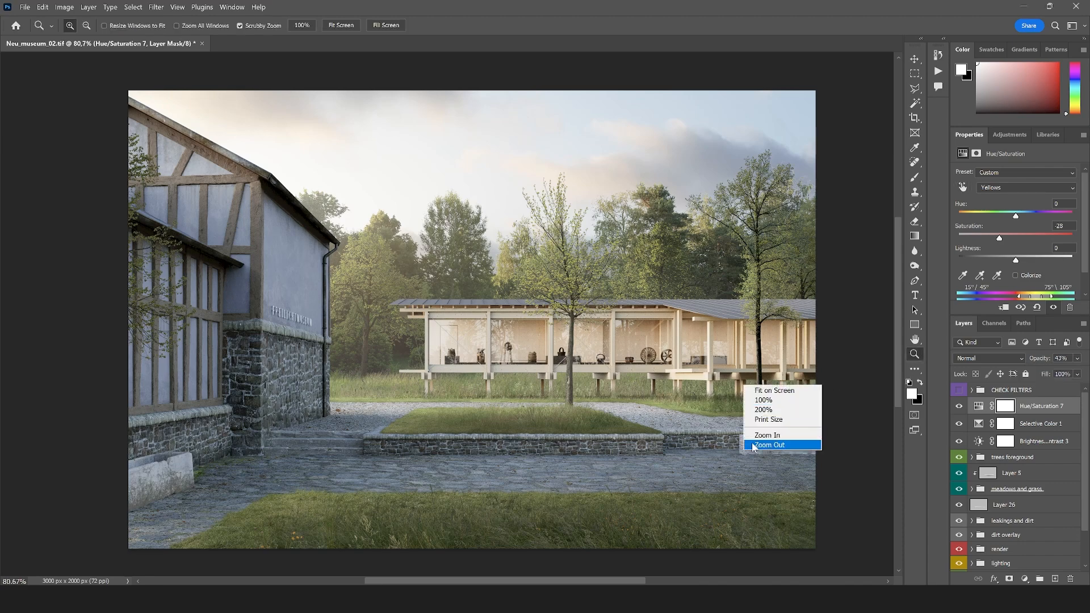
{"action": "left_click", "coordinate": [759, 446]}
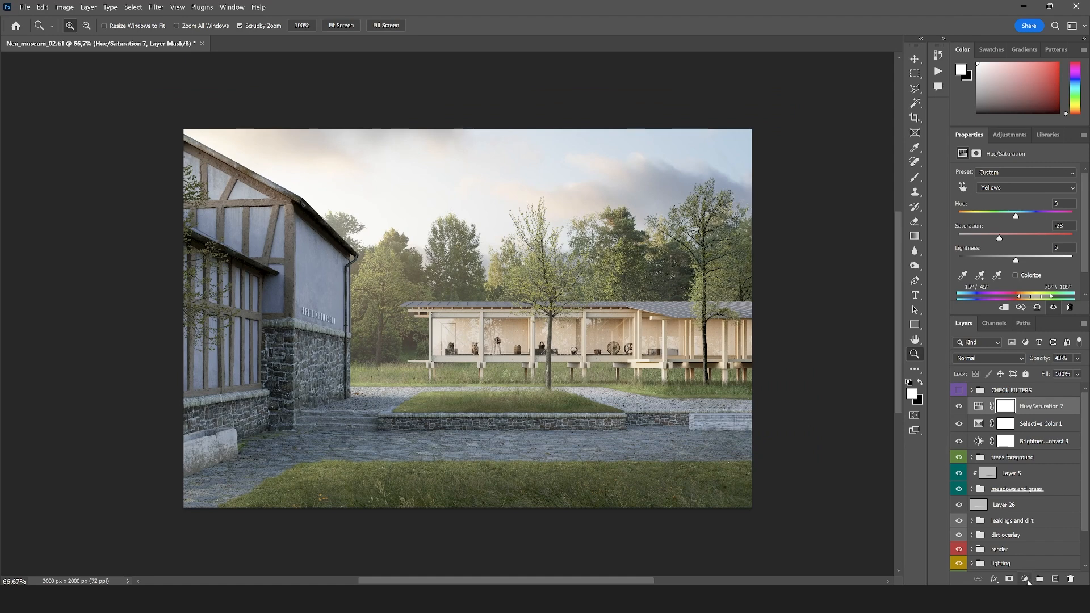
{"action": "left_click", "coordinate": [1025, 578]}
{"action": "left_click", "coordinate": [1047, 443]}
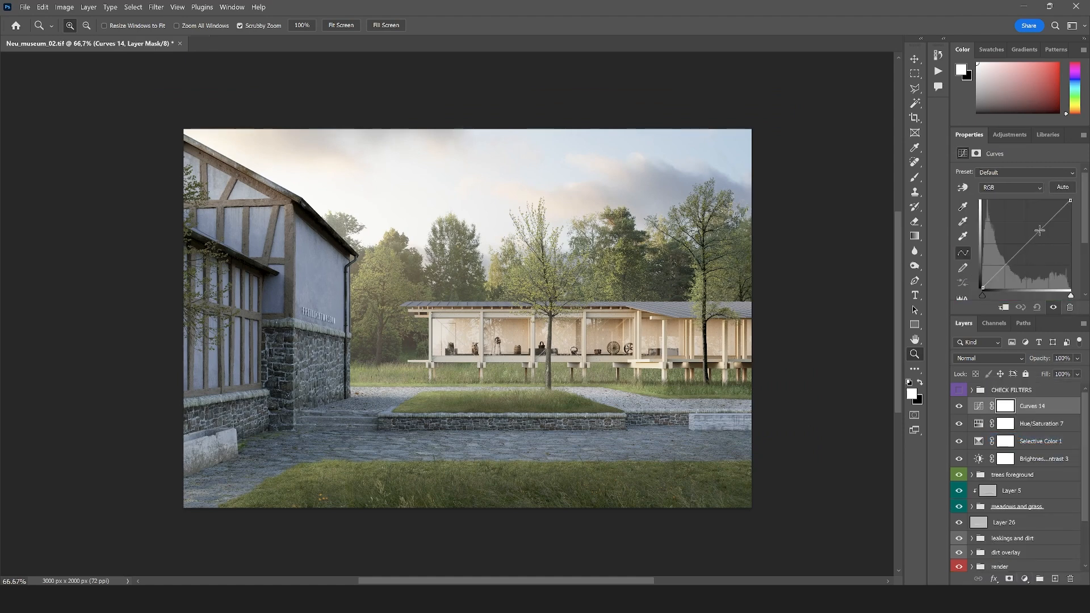
{"action": "left_click_drag", "start_coordinate": [1034, 236], "coordinate": [1029, 236]}
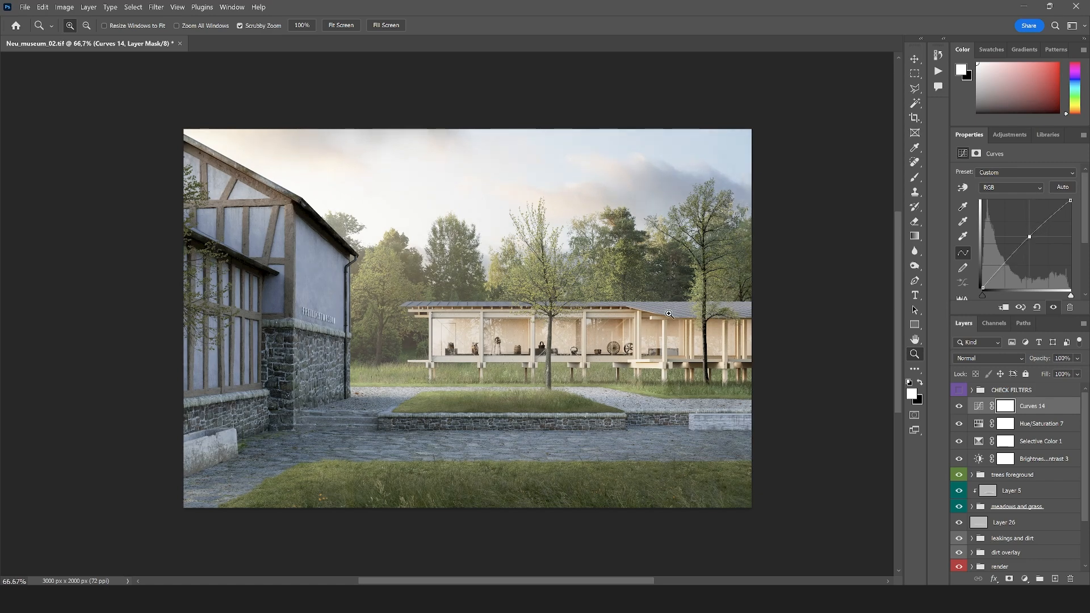
Create a new layer above the trees foreground group, filled with gray 7f7f7f and blended in Overlay mode
{"action": "key", "text": "ctrl+alt+shift+e"}
{"action": "left_click", "coordinate": [1008, 476]}
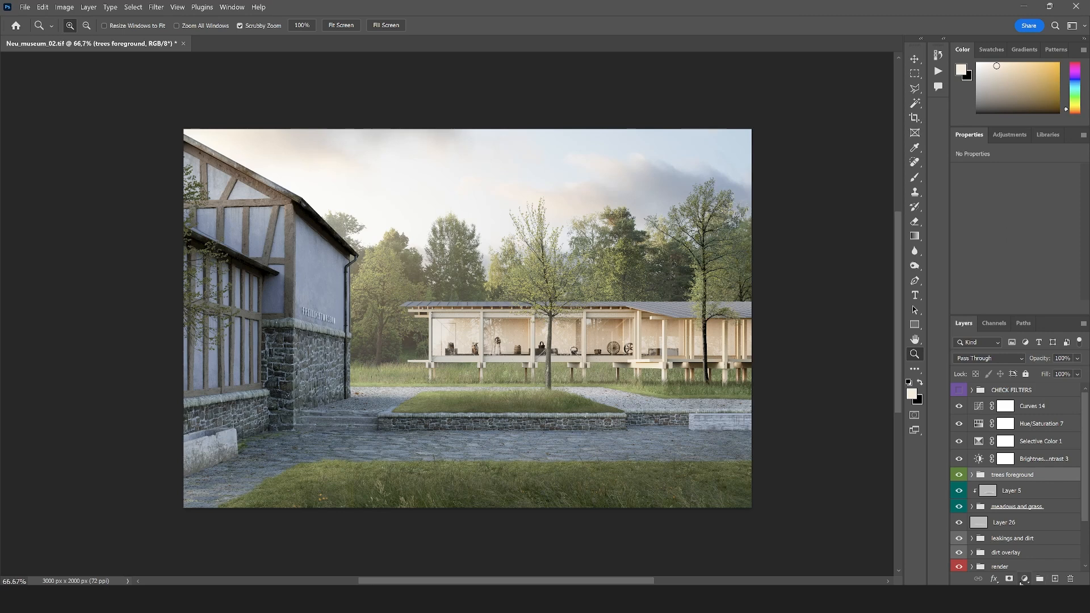
{"action": "left_click", "coordinate": [1055, 579]}
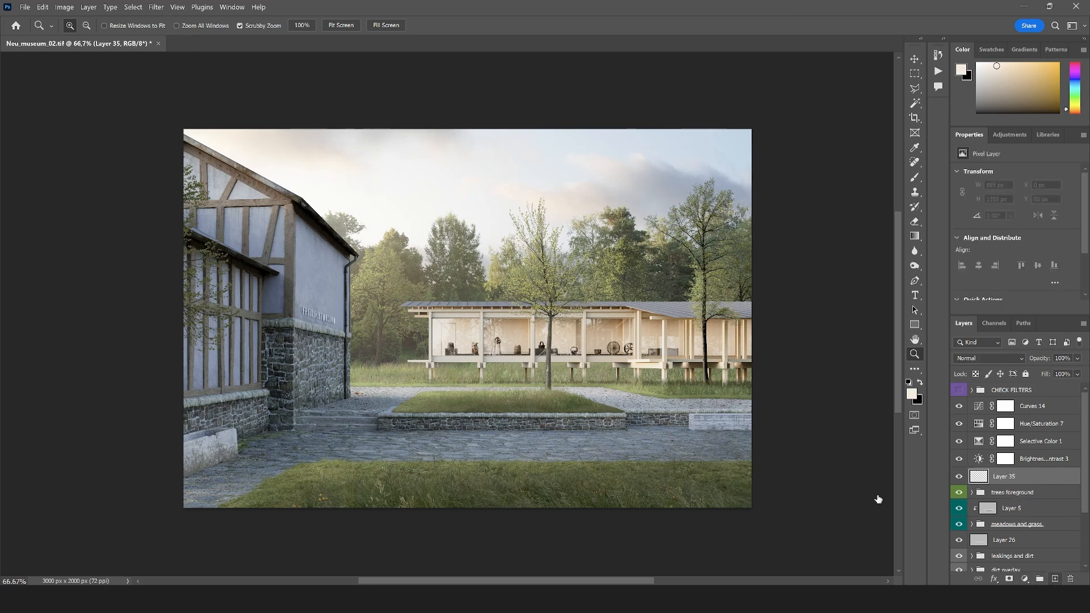
{"action": "left_click", "coordinate": [911, 393]}
{"action": "left_click_drag", "start_coordinate": [439, 211], "coordinate": [348, 209]}
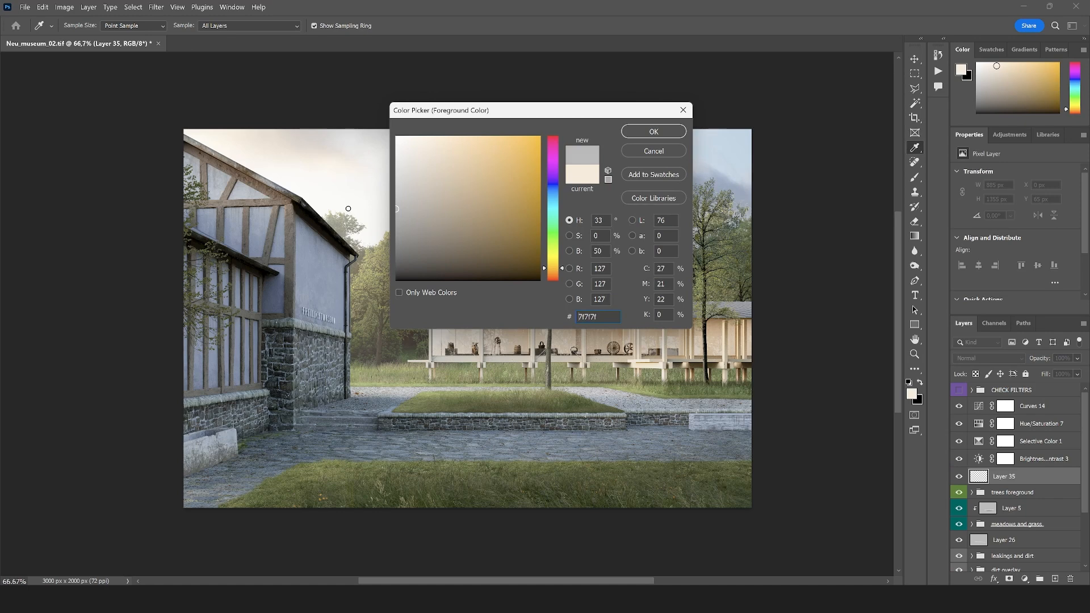
{"action": "left_click", "coordinate": [659, 131]}
{"action": "key", "text": "z"}
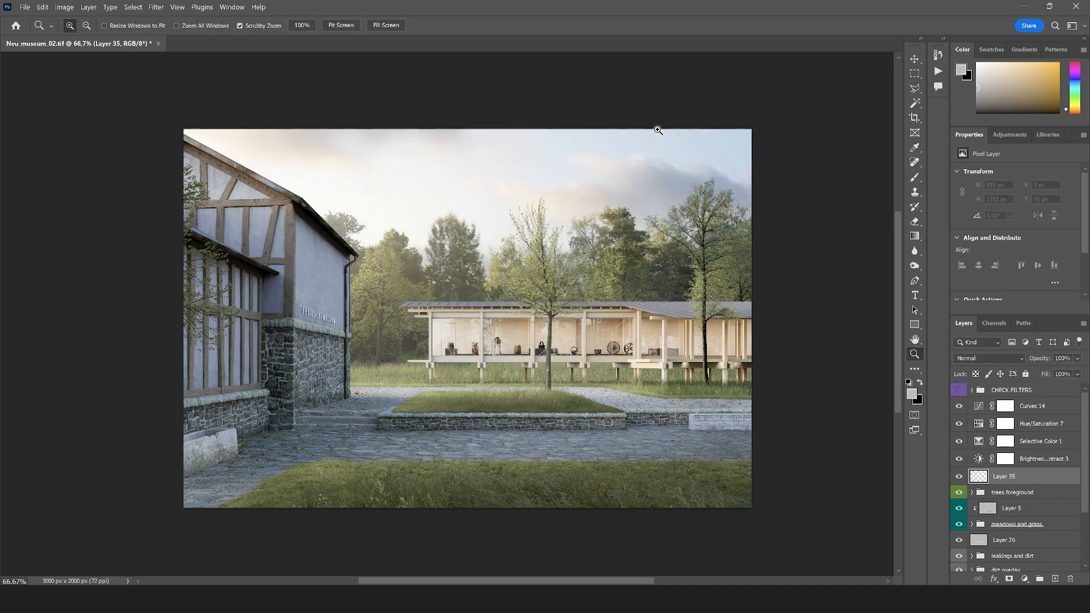
{"action": "key", "text": "alt+BackSpace"}
{"action": "left_click", "coordinate": [962, 353]}
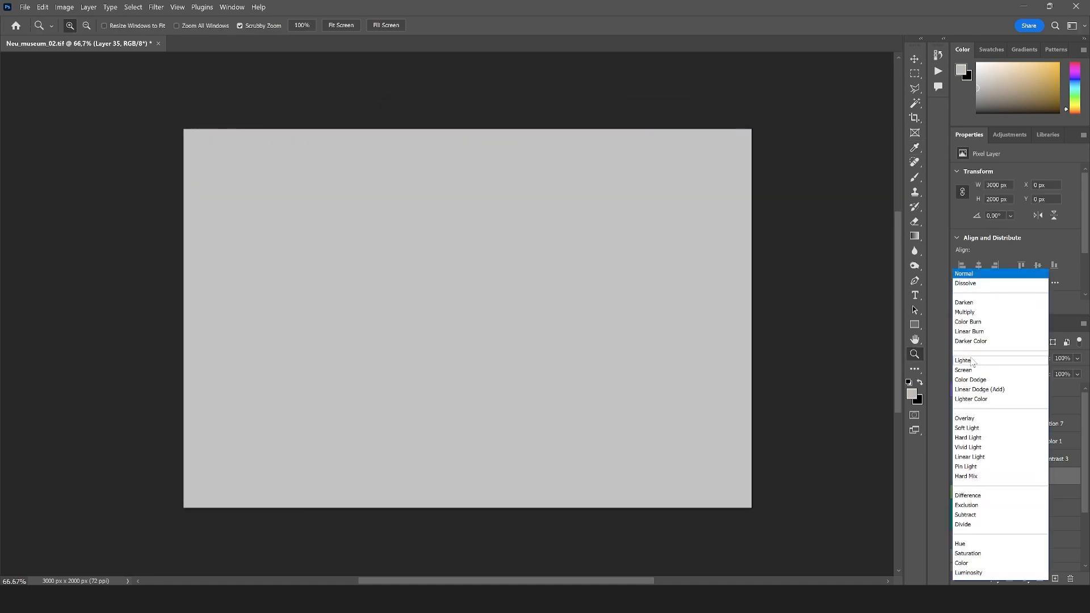
{"action": "left_click", "coordinate": [972, 420]}
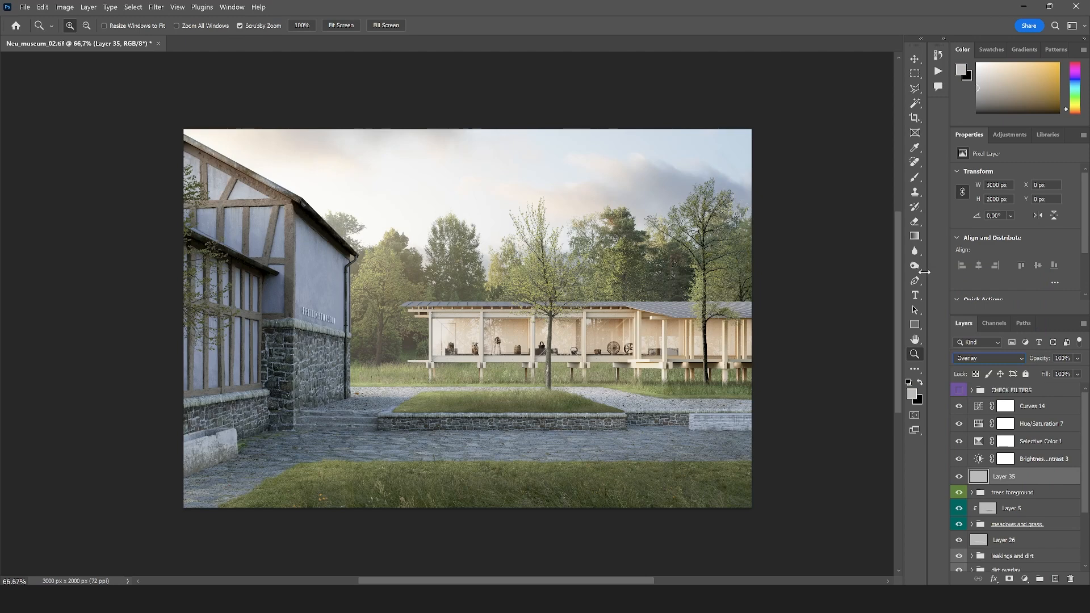
Darken the foreground and outer areas on the gray Overlay layer with the Burn tool, using a 1500 px soft brush at 36% exposure
{"action": "left_click", "coordinate": [914, 266]}
{"action": "left_click", "coordinate": [74, 29]}
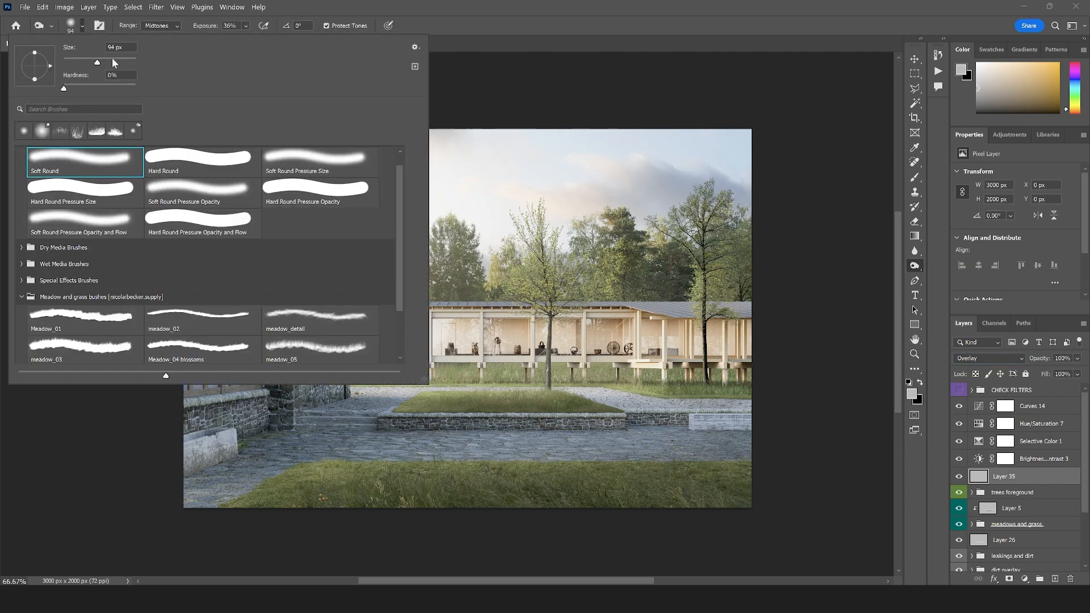
{"action": "left_click_drag", "start_coordinate": [132, 64], "coordinate": [133, 62]}
{"action": "type", "text": "1500"}
{"action": "key", "text": "Return"}
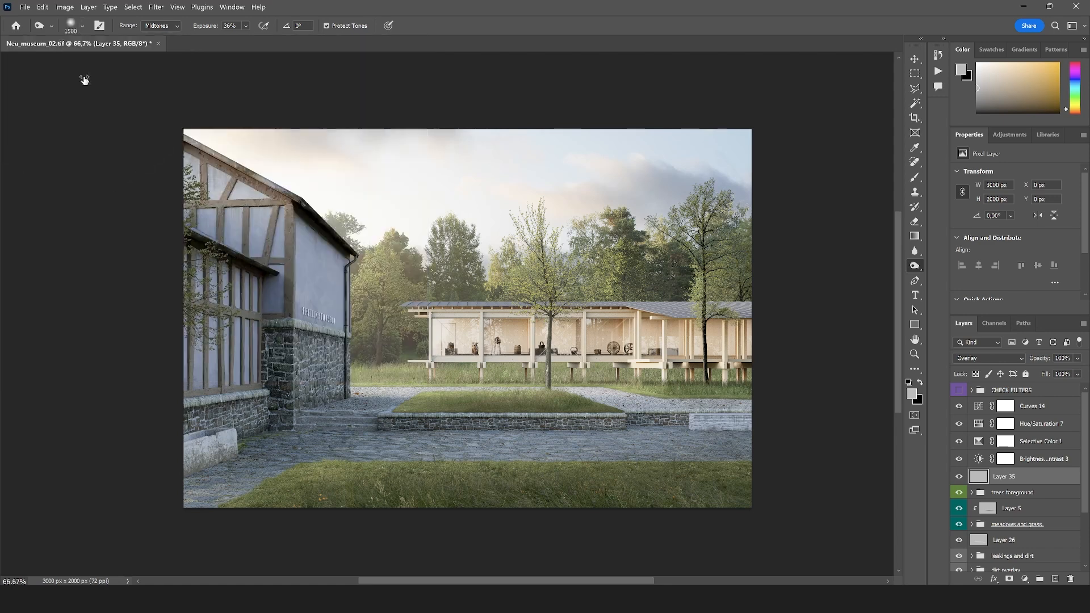
{"action": "scroll", "coordinate": [274, 241], "scroll_direction": "down", "scroll_amount": 2}
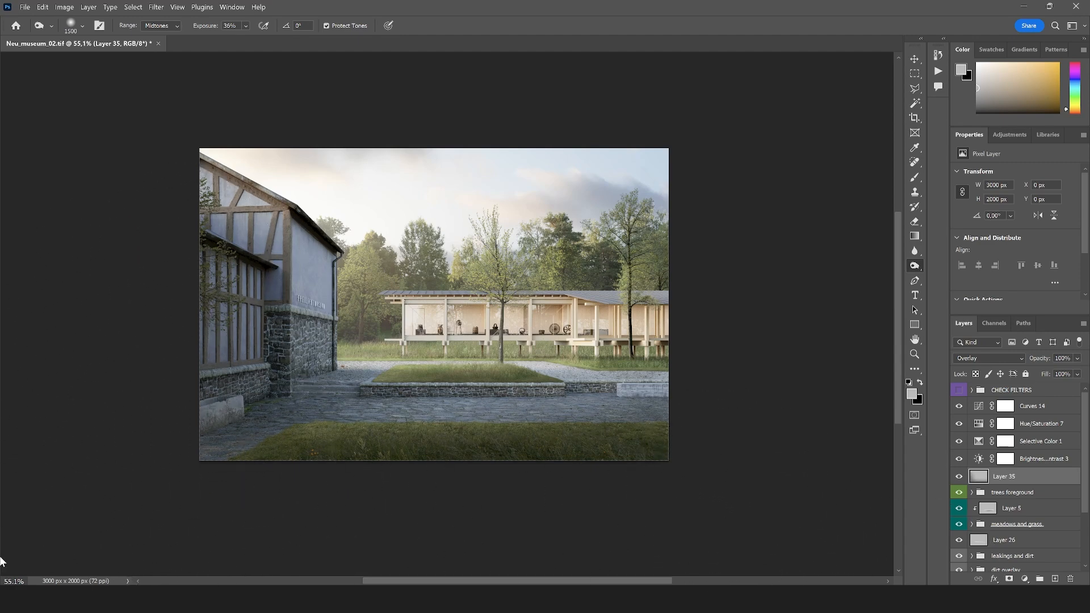
{"action": "scroll", "coordinate": [356, 368], "scroll_direction": "up", "scroll_amount": 2}
{"action": "scroll", "coordinate": [483, 352], "scroll_direction": "down", "scroll_amount": 1}
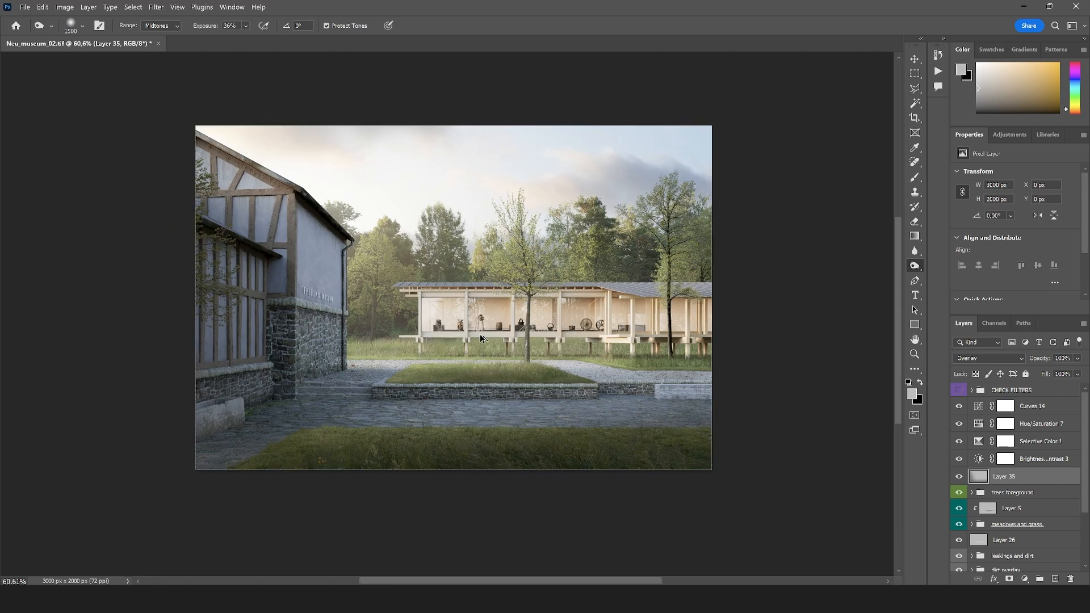
{"action": "scroll", "coordinate": [487, 334], "scroll_direction": "up", "scroll_amount": 2}
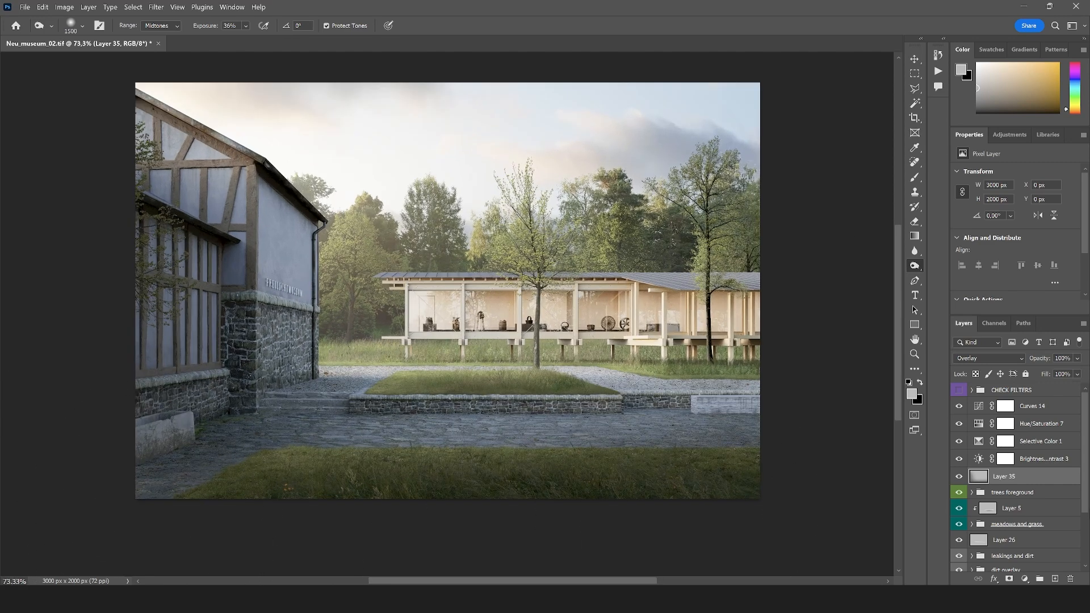
{"action": "mouse_move", "coordinate": [1077, 359]}
{"action": "left_mouse_down"}
{"action": "mouse_move", "coordinate": [1075, 370]}
{"action": "mouse_move", "coordinate": [1050, 373]}
{"action": "mouse_move", "coordinate": [1082, 371]}
{"action": "left_mouse_up"}
{"action": "scroll", "coordinate": [454, 319], "scroll_direction": "down", "scroll_amount": 1}
{"action": "scroll", "coordinate": [454, 319], "scroll_direction": "up", "scroll_amount": 1}
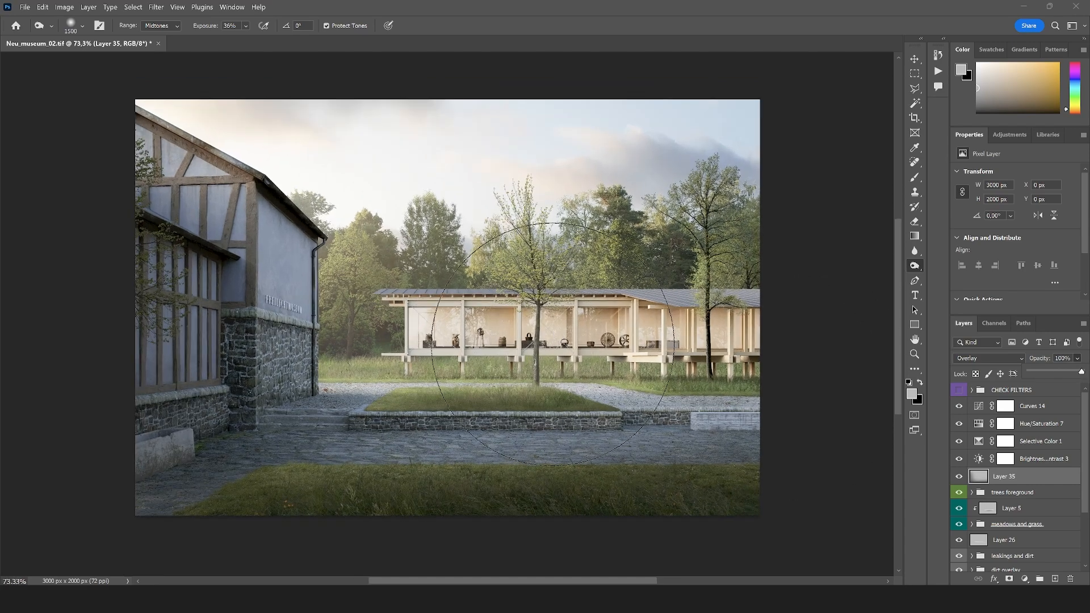
{"action": "scroll", "coordinate": [455, 319], "scroll_direction": "up", "scroll_amount": 1}
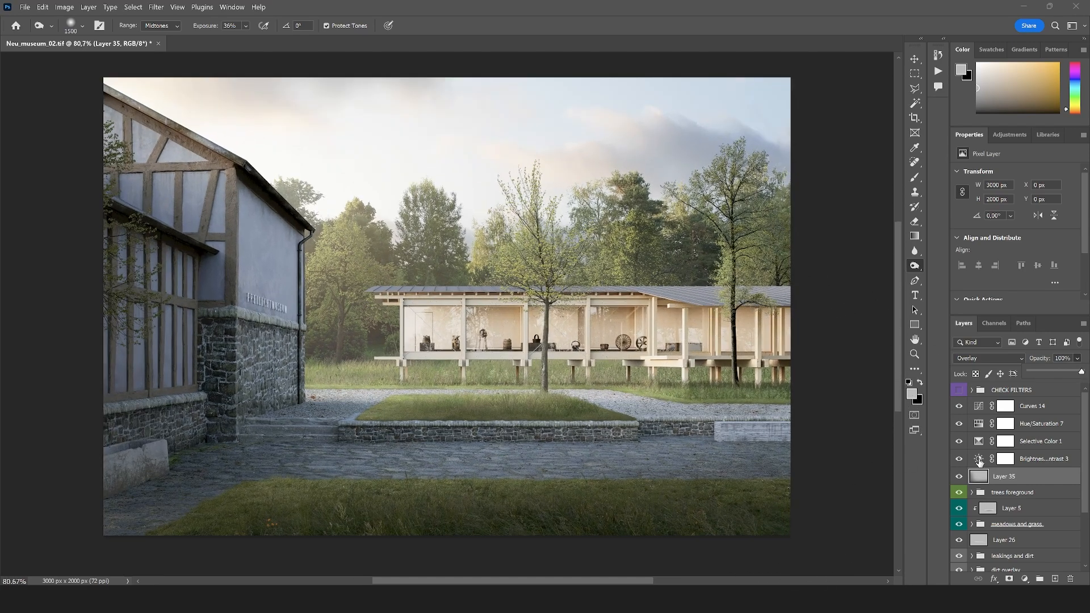
Group the layers from Curves 14 down to Layer 35 and give the group a yellow color label
{"action": "left_click", "coordinate": [1022, 413]}
{"action": "left_click", "coordinate": [1015, 479], "text": "shift"}
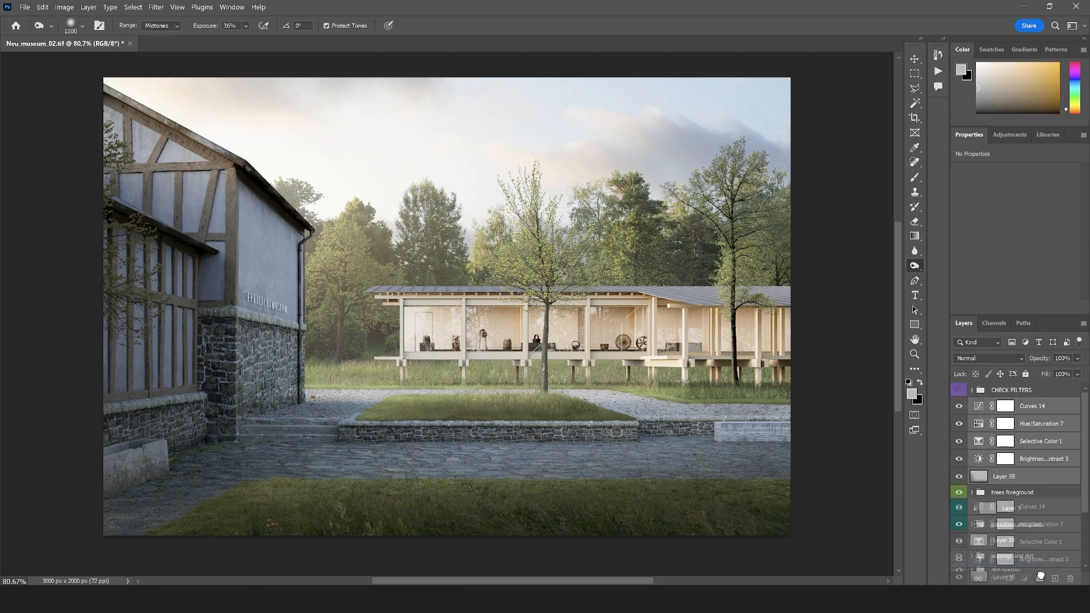
{"action": "key", "text": "ctrl+g"}
{"action": "right_click", "coordinate": [1005, 411]}
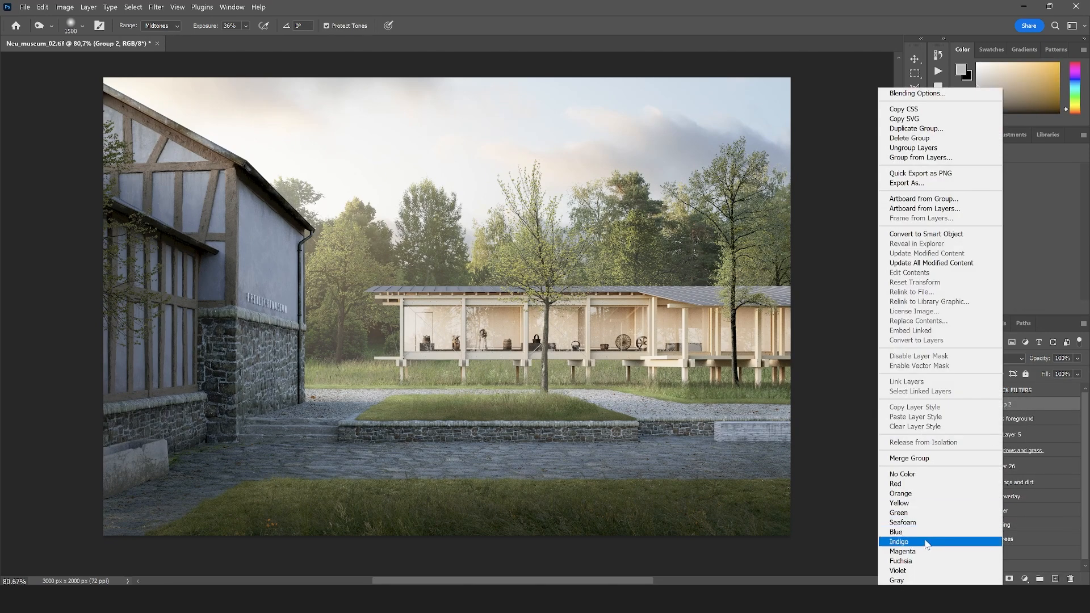
{"action": "left_click", "coordinate": [916, 503]}
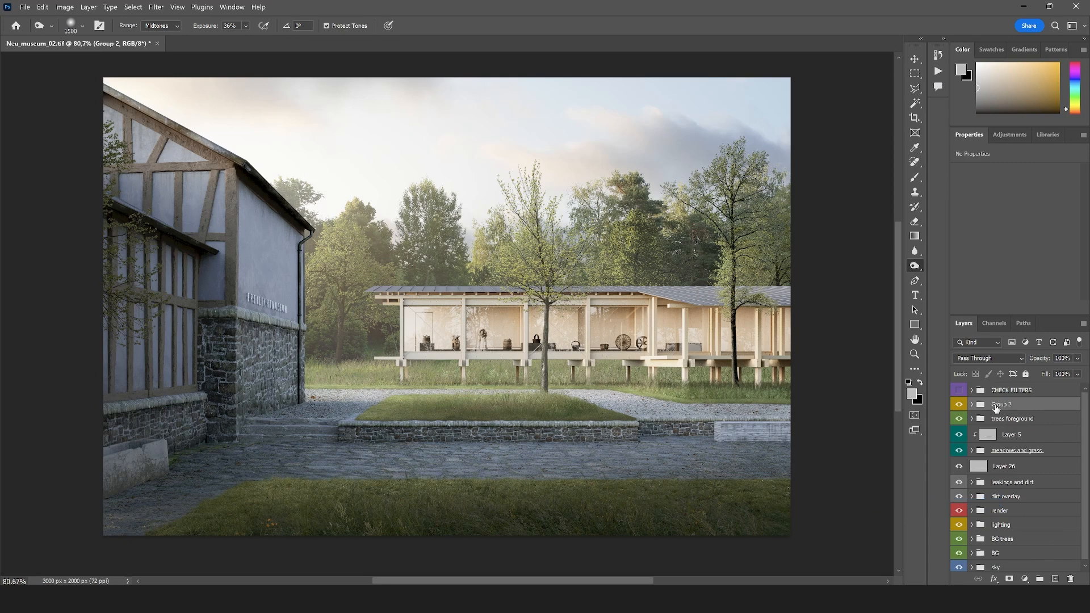
Rename the new yellow group as "light and overall"
{"action": "double_click", "coordinate": [996, 404]}
{"action": "type", "text": "light and overall"}
{"action": "key", "text": "Return"}
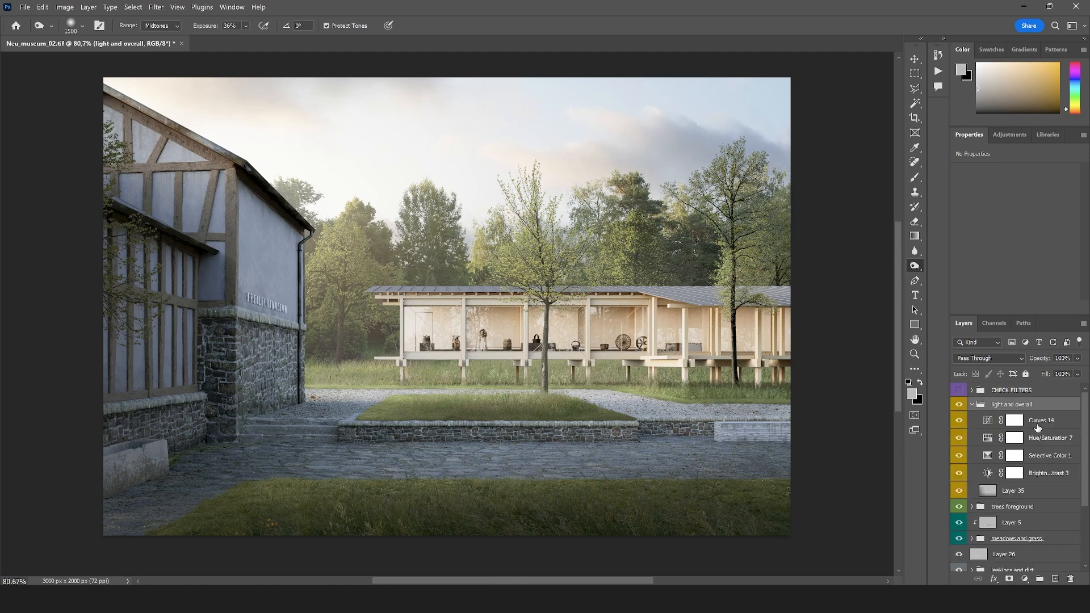
Add a Color Balance adjustment above Curves 14 and set its Shadows to cyan-red +5 and yellow-blue -5
{"action": "left_click", "coordinate": [1038, 427]}
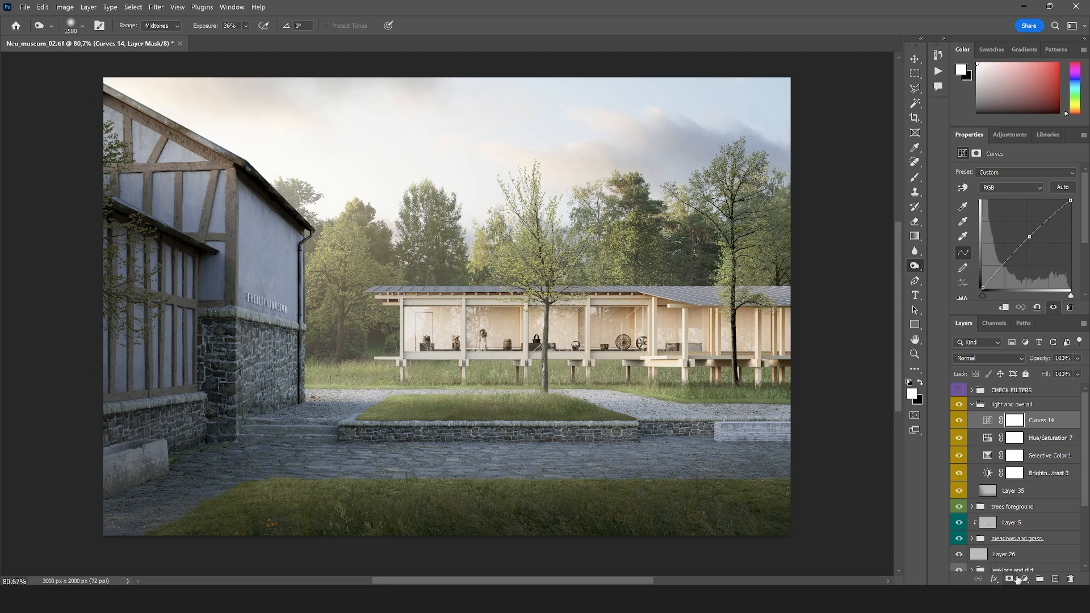
{"action": "left_click", "coordinate": [1025, 579]}
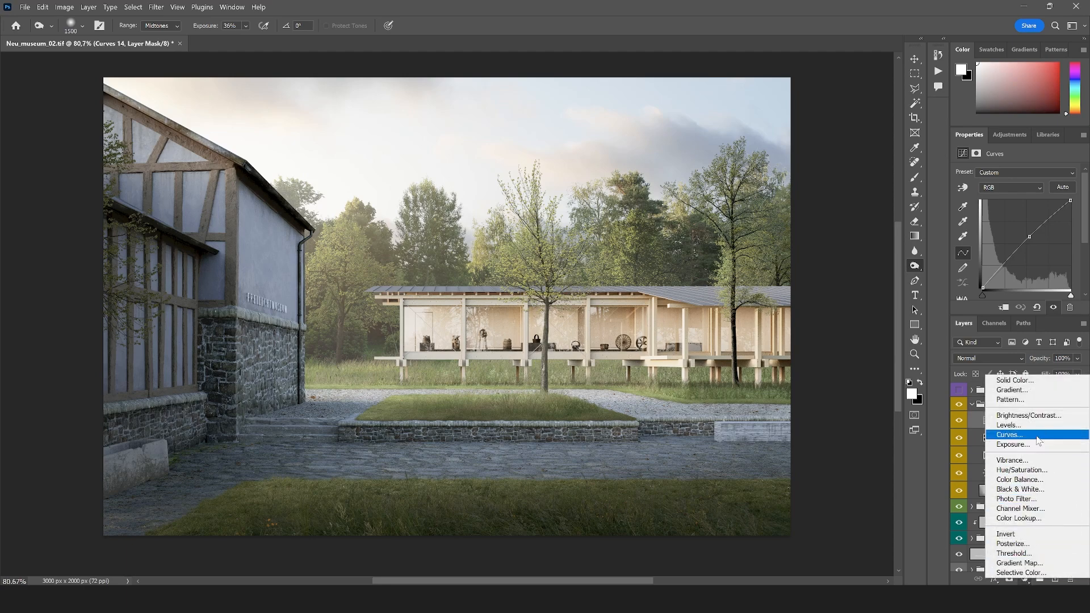
{"action": "left_click", "coordinate": [1017, 480]}
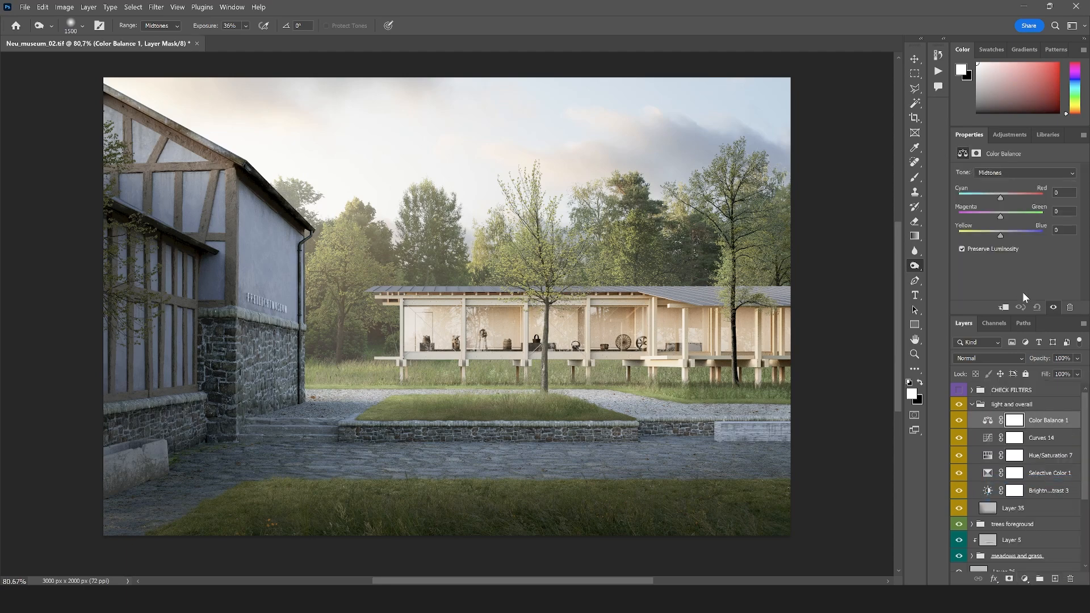
{"action": "left_click", "coordinate": [1010, 175]}
{"action": "left_click", "coordinate": [1007, 182]}
{"action": "left_click_drag", "start_coordinate": [1001, 198], "coordinate": [1003, 197]}
{"action": "left_click_drag", "start_coordinate": [1000, 234], "coordinate": [1001, 235]}
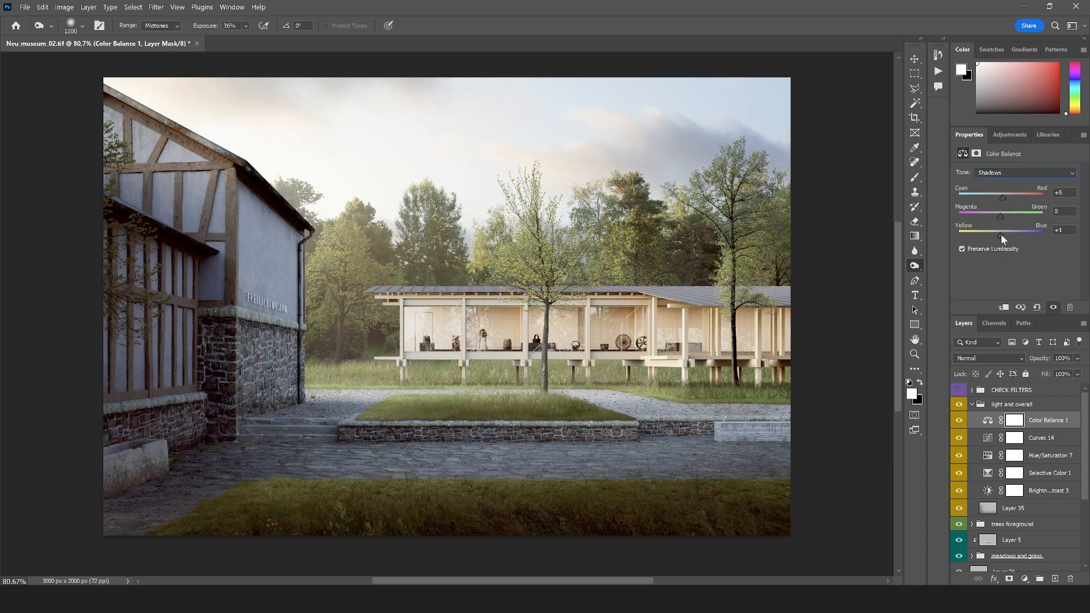
Set the Color Balance Highlights to cyan-red -19 and yellow-blue +23, and reduce the adjustment's opacity to 25%
{"action": "left_click", "coordinate": [994, 173]}
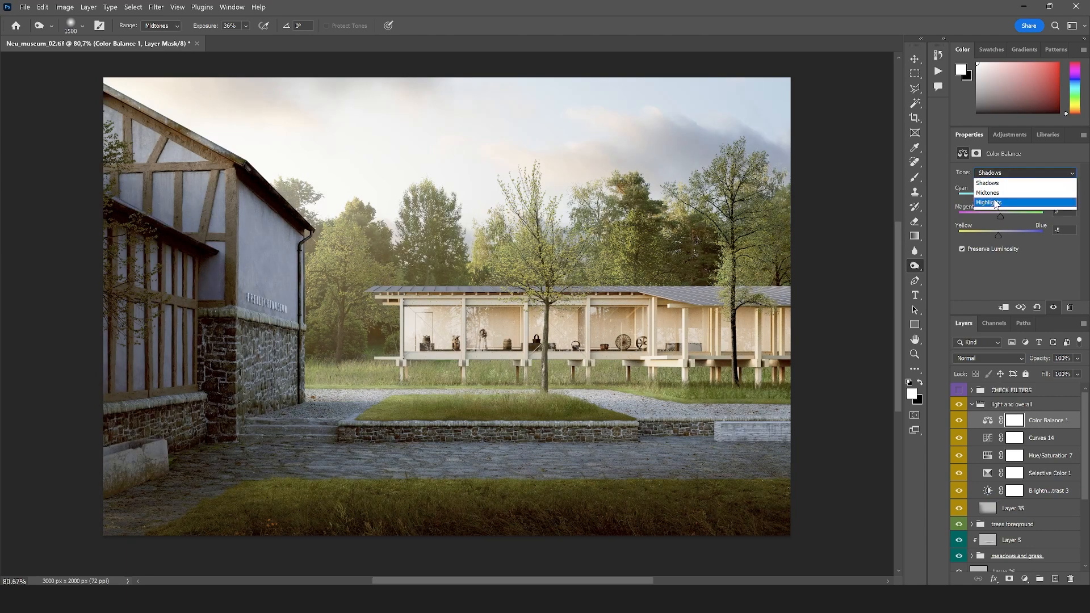
{"action": "left_click", "coordinate": [1002, 200]}
{"action": "left_click_drag", "start_coordinate": [1001, 235], "coordinate": [1005, 238]}
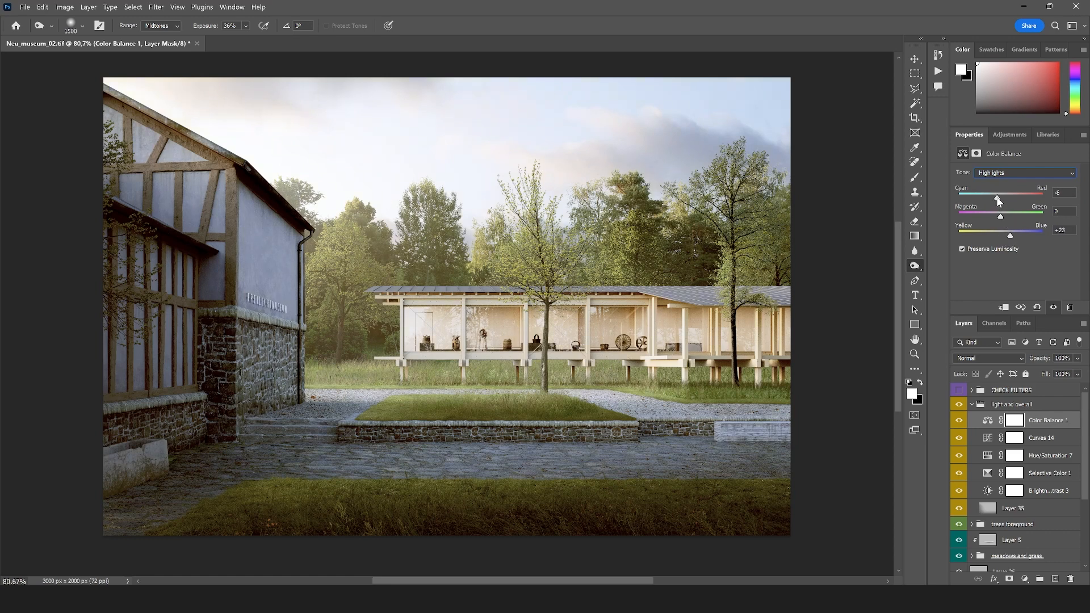
{"action": "left_click", "coordinate": [1075, 359]}
{"action": "left_click_drag", "start_coordinate": [1034, 373], "coordinate": [1036, 373]}
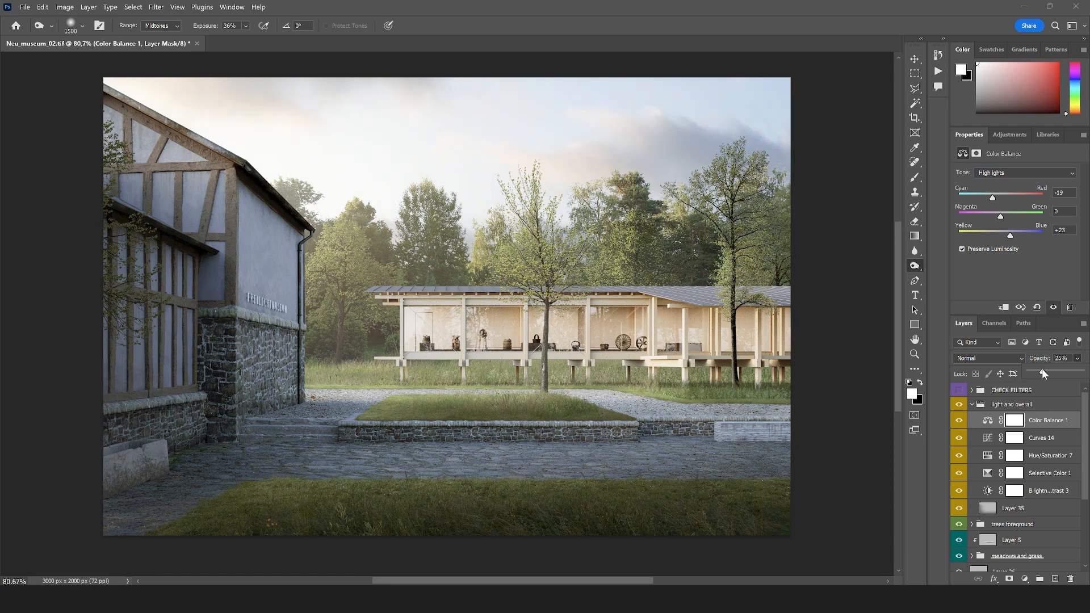
{"action": "left_click", "coordinate": [961, 420]}
{"action": "left_click", "coordinate": [961, 421]}
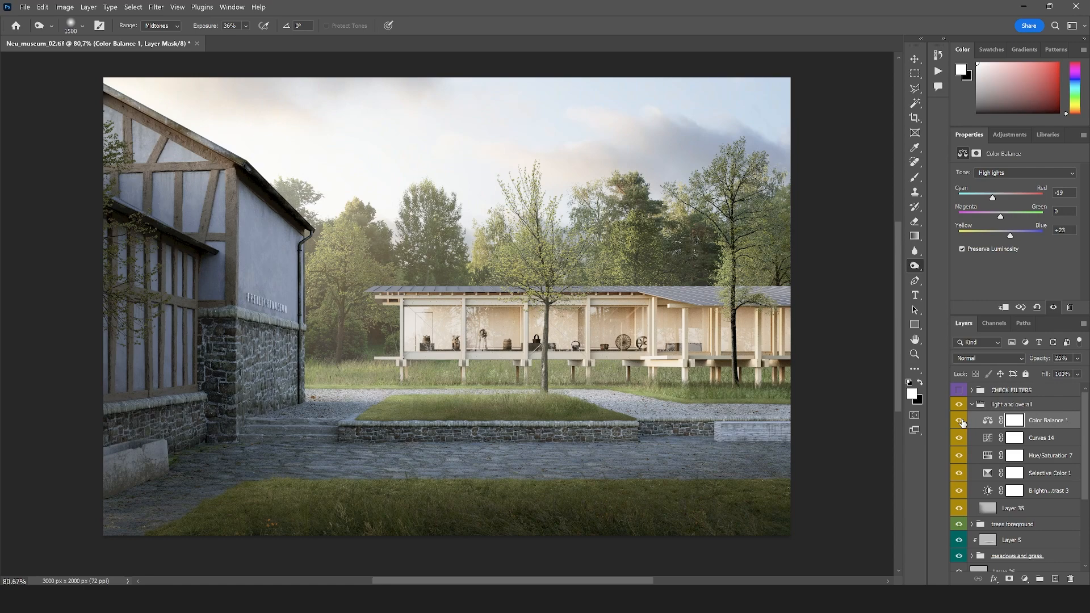
Compare the image with and without the light and overall group, and collapse the group
{"action": "left_click", "coordinate": [914, 354]}
{"action": "right_click", "coordinate": [481, 374]}
{"action": "left_click", "coordinate": [512, 436]}
{"action": "scroll", "coordinate": [511, 436], "scroll_direction": "up", "scroll_amount": 3}
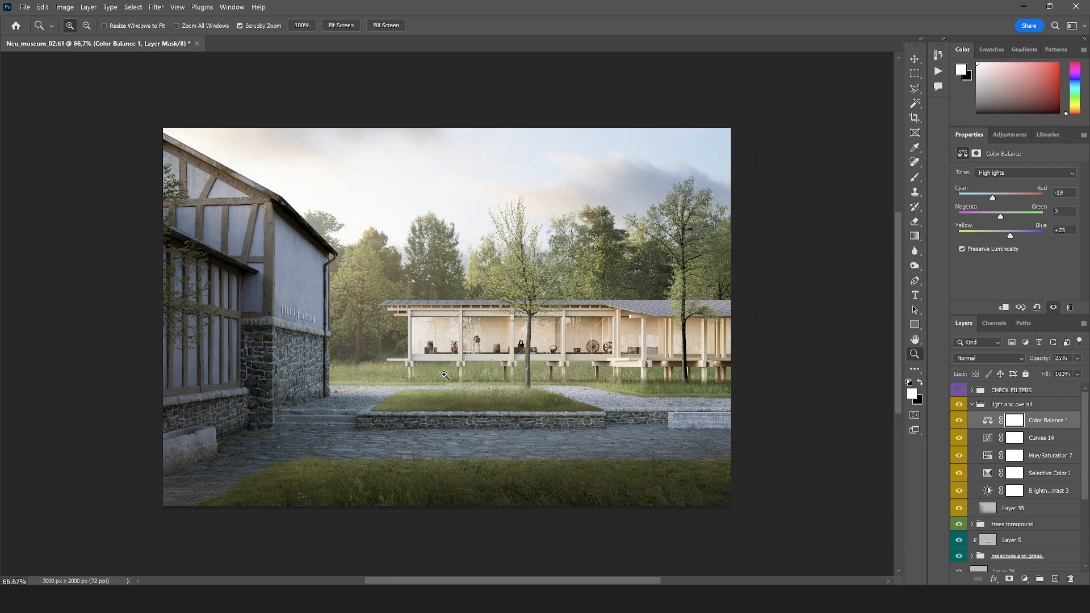
{"action": "scroll", "coordinate": [443, 374], "scroll_direction": "down", "scroll_amount": 1}
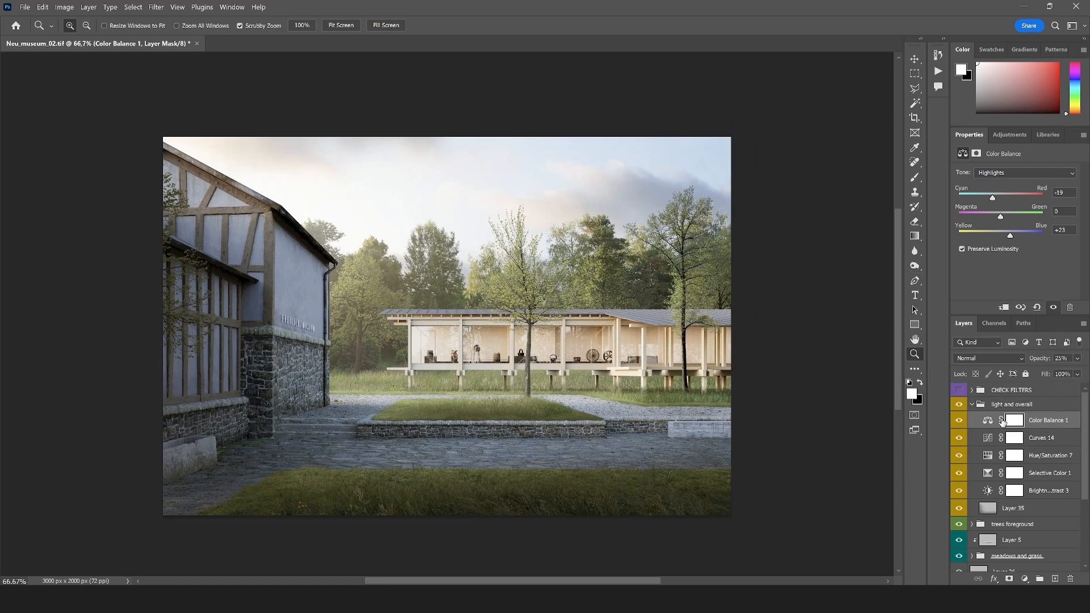
{"action": "left_click", "coordinate": [960, 405]}
{"action": "left_click", "coordinate": [960, 405]}
{"action": "left_click", "coordinate": [973, 405]}
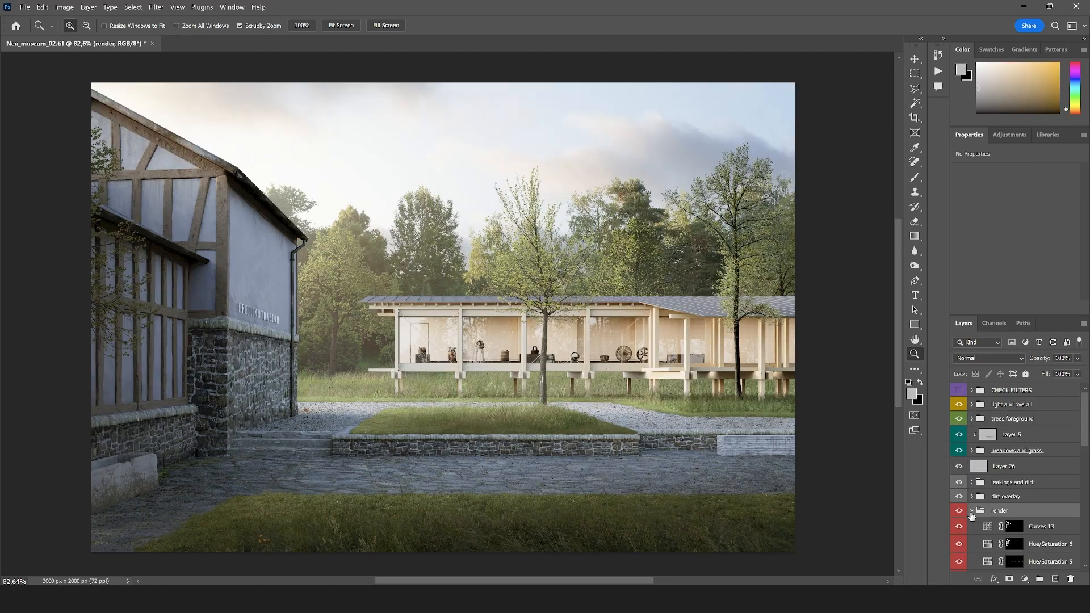
{"action": "scroll", "coordinate": [1012, 521], "scroll_direction": "up", "scroll_amount": 3}
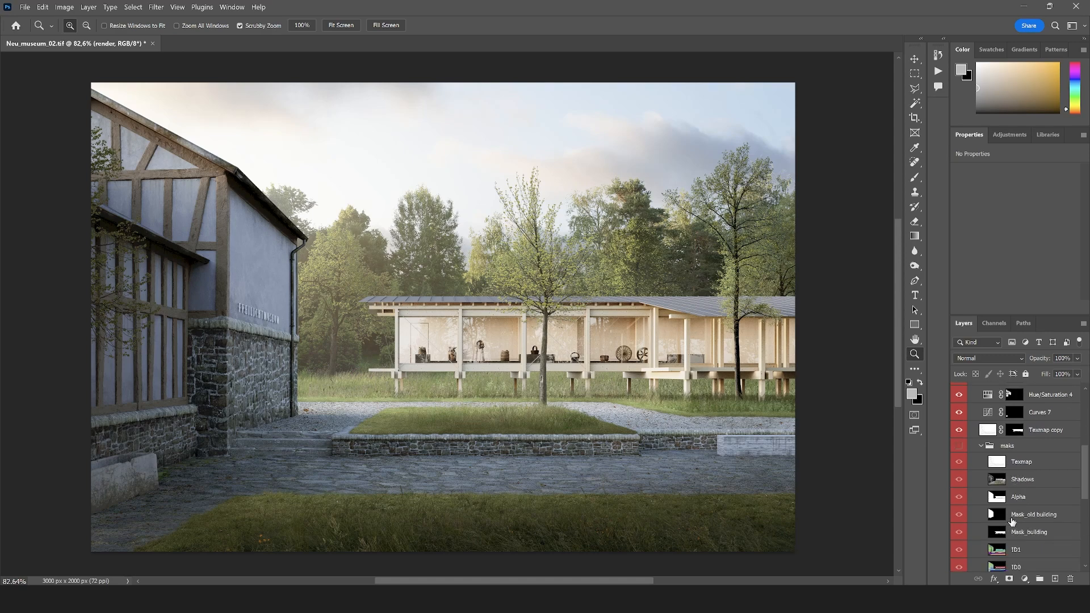
Select the modern pavilion's glazed interior by colour with the Magic Wand, using the ID0 mask layer
{"action": "left_click", "coordinate": [1020, 555]}
{"action": "scroll", "coordinate": [1020, 555], "scroll_direction": "down", "scroll_amount": 2}
{"action": "key", "text": "w"}
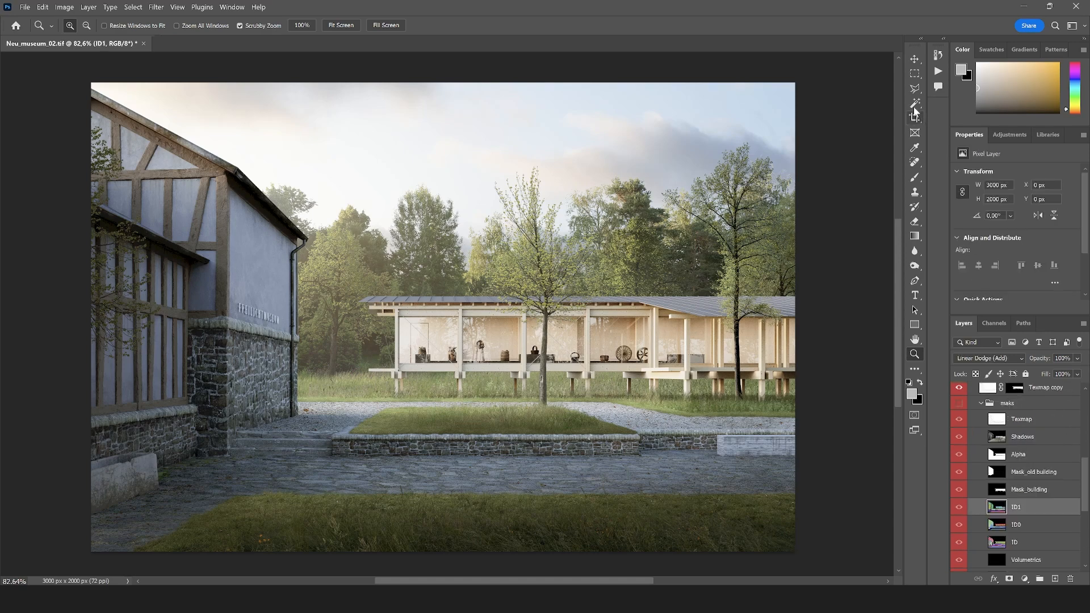
{"action": "left_click", "coordinate": [579, 336]}
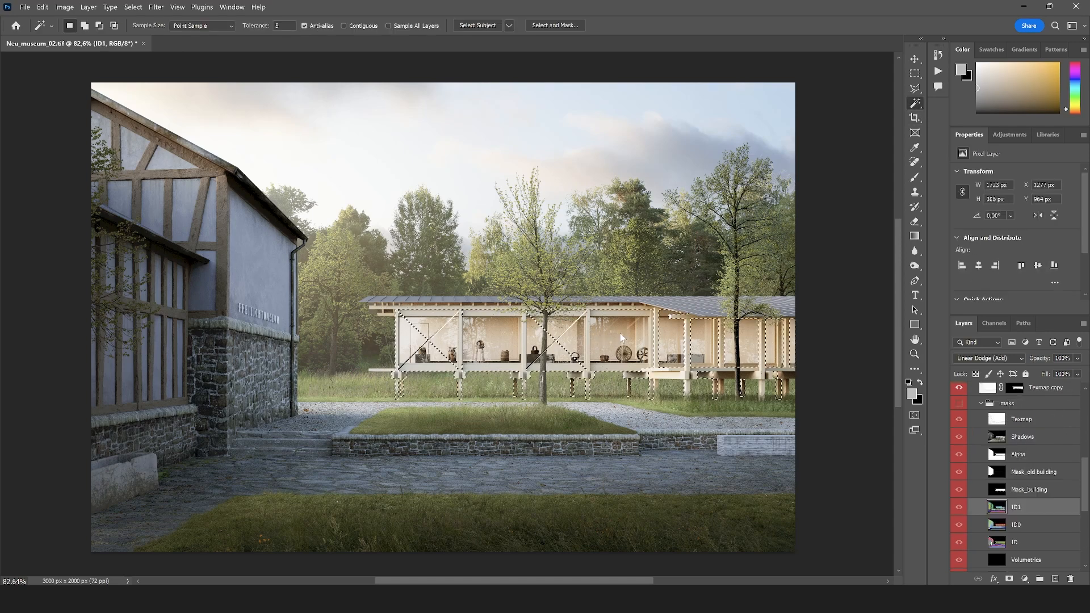
{"action": "left_click", "coordinate": [1020, 525]}
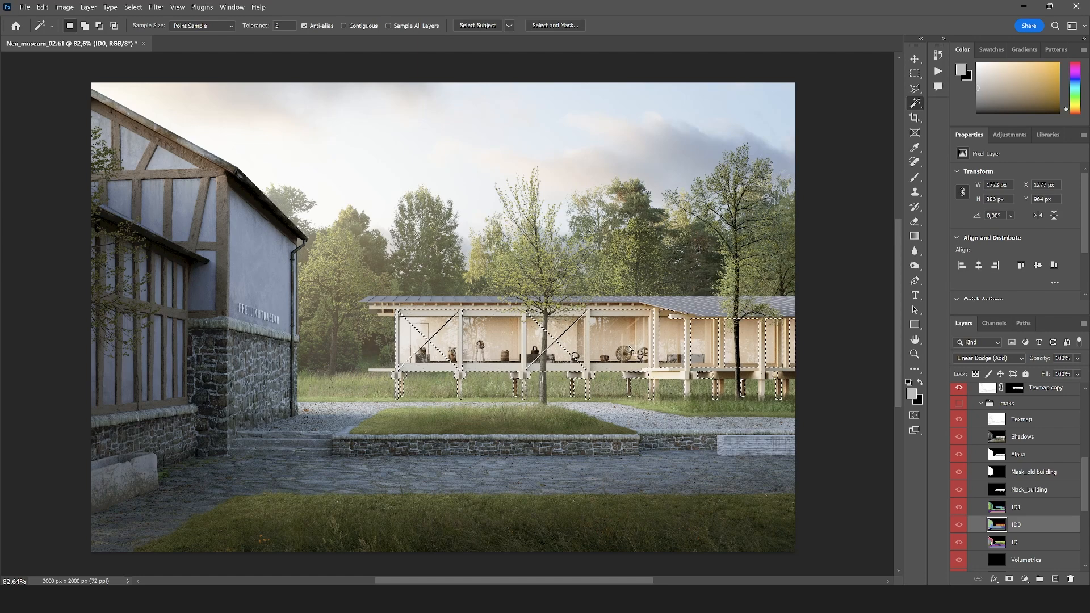
{"action": "left_click", "coordinate": [627, 345]}
Add a Curves adjustment above Curves 13, masked to the pavilion interior selection, and slightly raise its midtones
{"action": "scroll", "coordinate": [1033, 531], "scroll_direction": "up", "scroll_amount": 5}
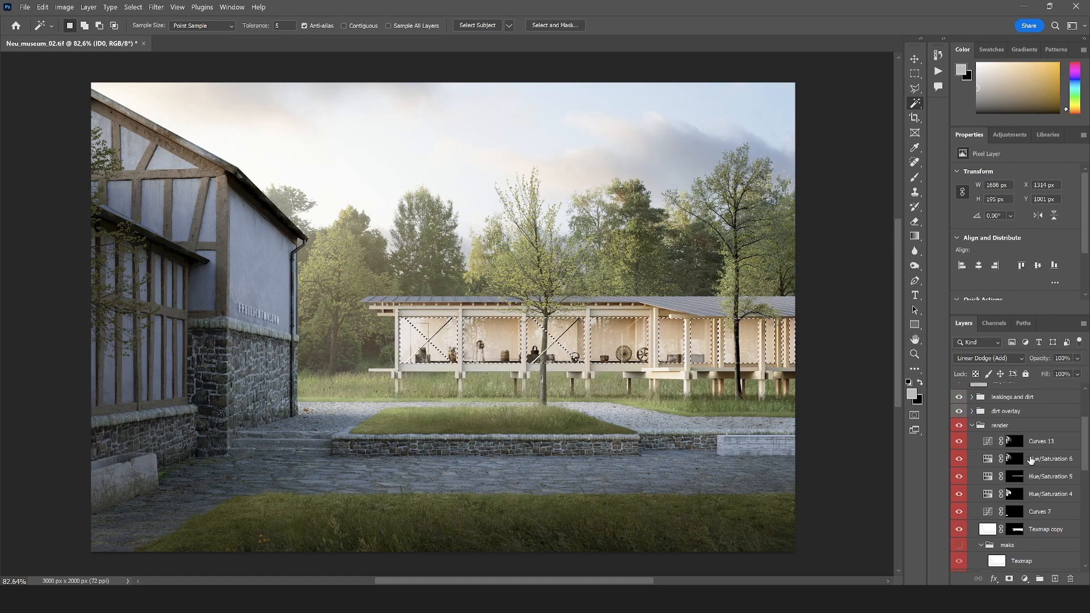
{"action": "left_click", "coordinate": [1038, 443]}
{"action": "left_click", "coordinate": [1024, 578]}
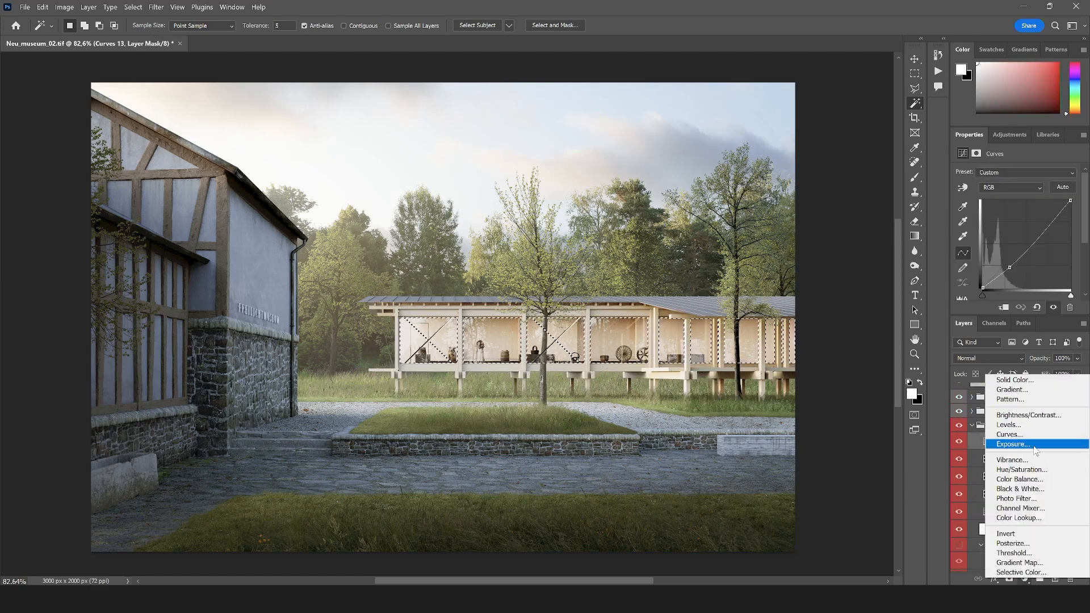
{"action": "left_click", "coordinate": [1034, 443]}
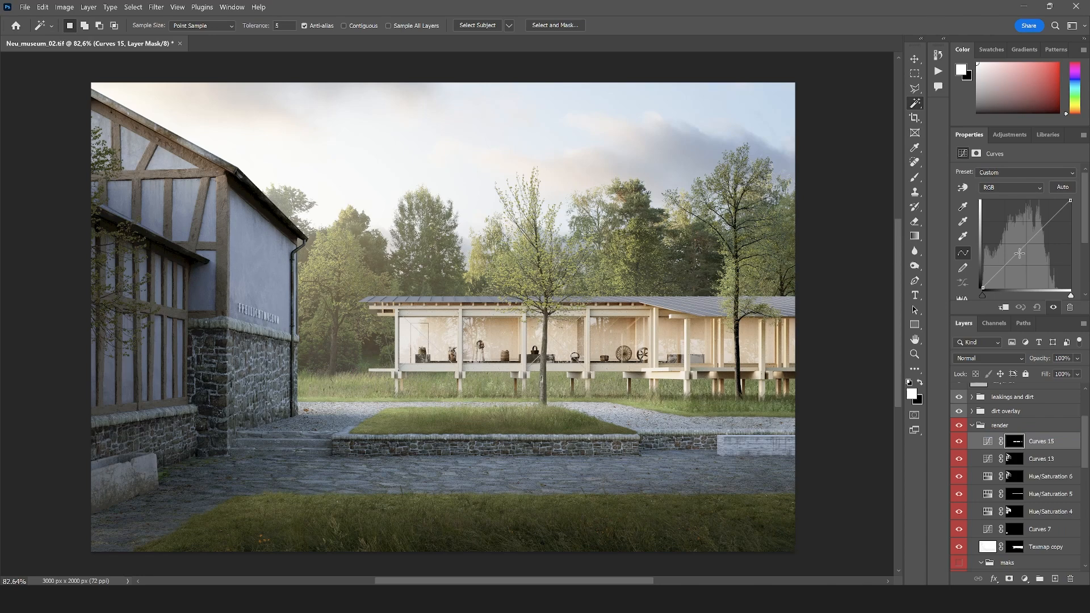
{"action": "left_click_drag", "start_coordinate": [1020, 254], "coordinate": [1023, 252]}
Compare the image with and without the new pavilion Curves adjustment, and collapse the render group
{"action": "left_click", "coordinate": [963, 440]}
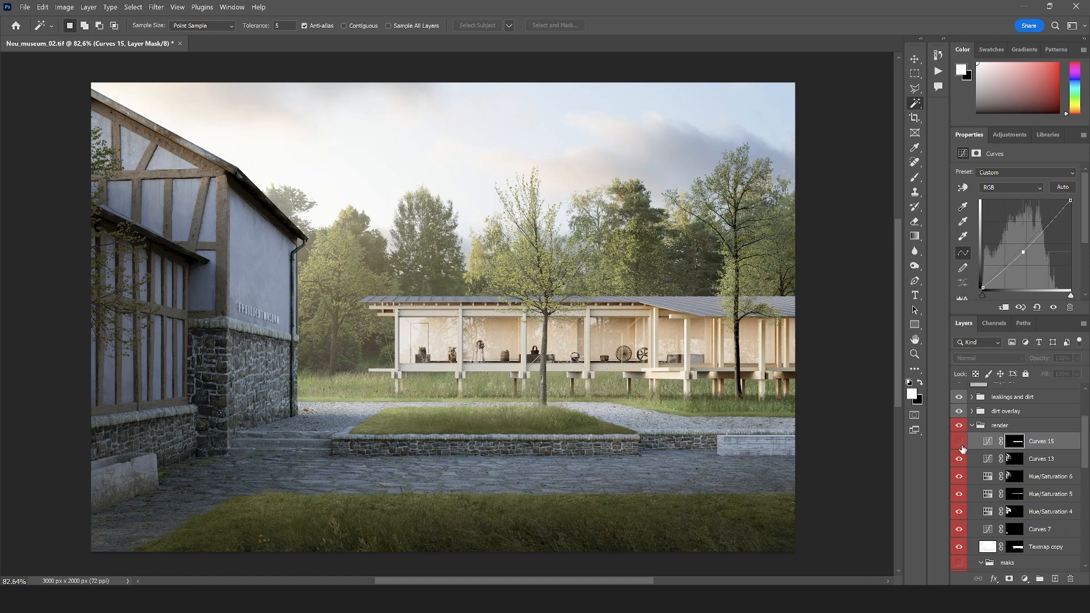
{"action": "left_click", "coordinate": [964, 440]}
{"action": "scroll", "coordinate": [666, 406], "scroll_direction": "down", "scroll_amount": 2}
{"action": "scroll", "coordinate": [500, 371], "scroll_direction": "up", "scroll_amount": 2}
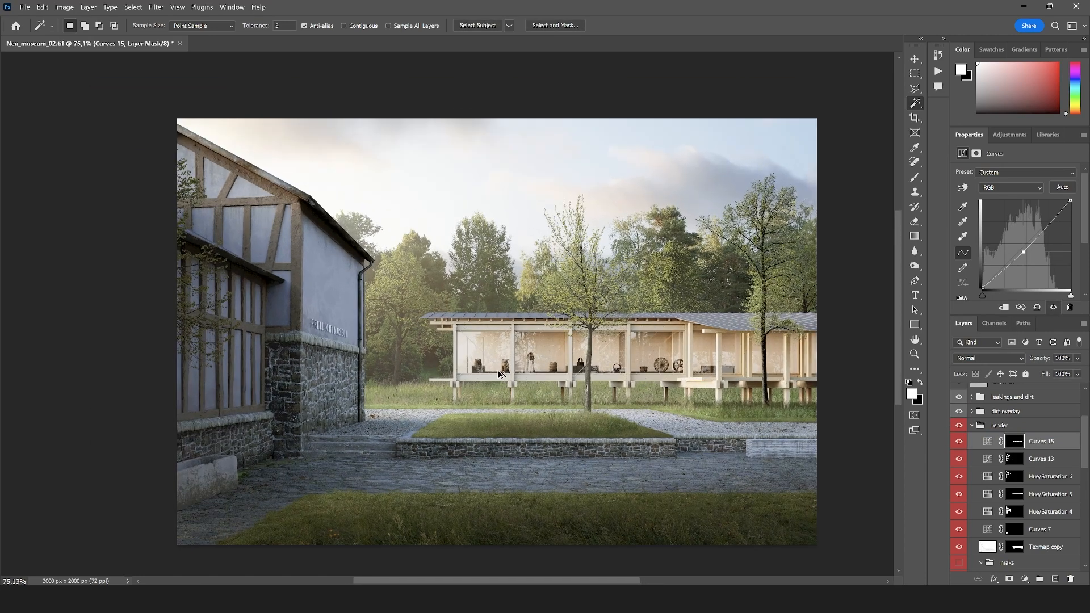
{"action": "left_click", "coordinate": [960, 442]}
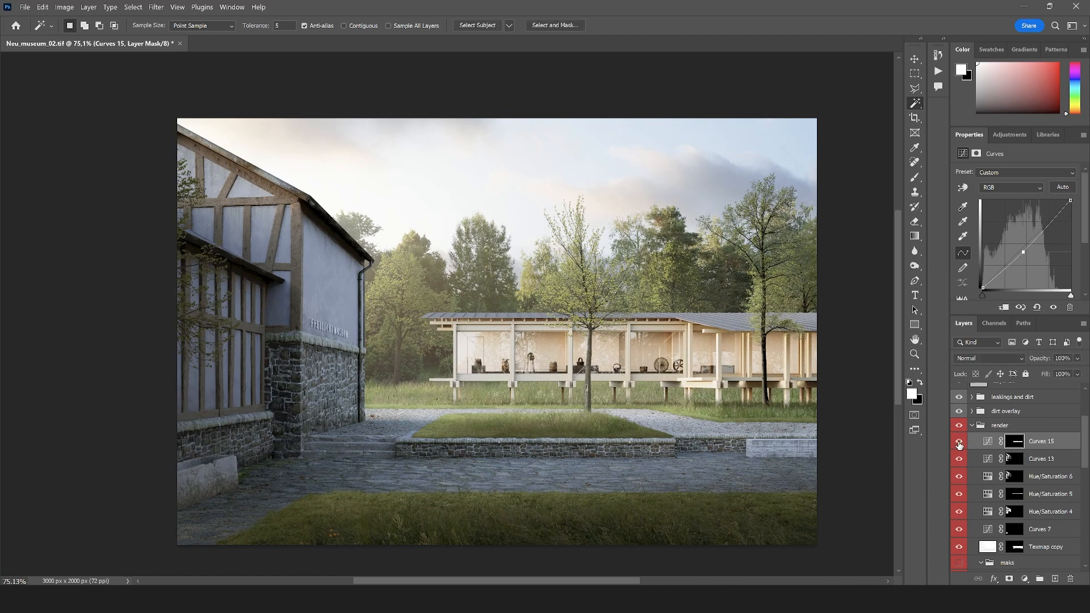
{"action": "left_click", "coordinate": [959, 442]}
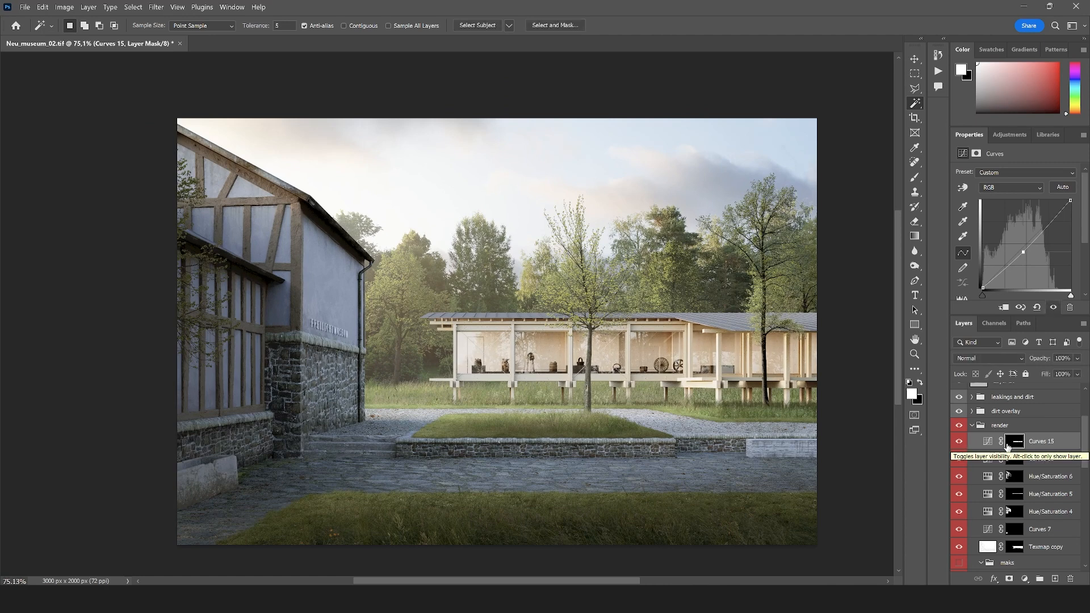
{"action": "left_click", "coordinate": [971, 426]}
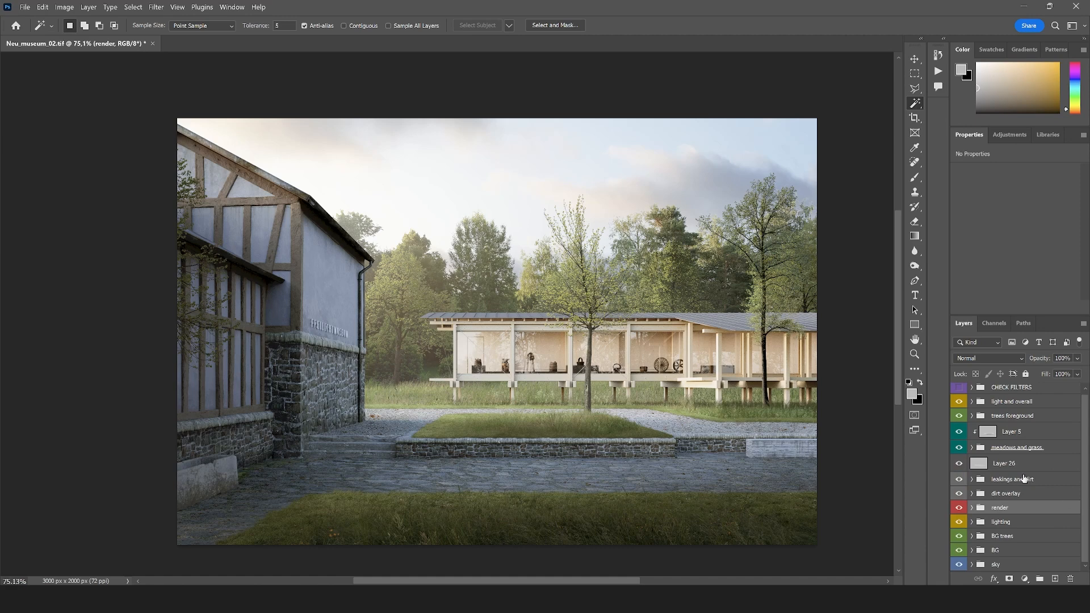
Toggle the light and overall group to judge its effect, and expand it to list its adjustments
{"action": "left_click", "coordinate": [957, 402]}
{"action": "left_click", "coordinate": [956, 403]}
{"action": "left_click", "coordinate": [972, 402]}
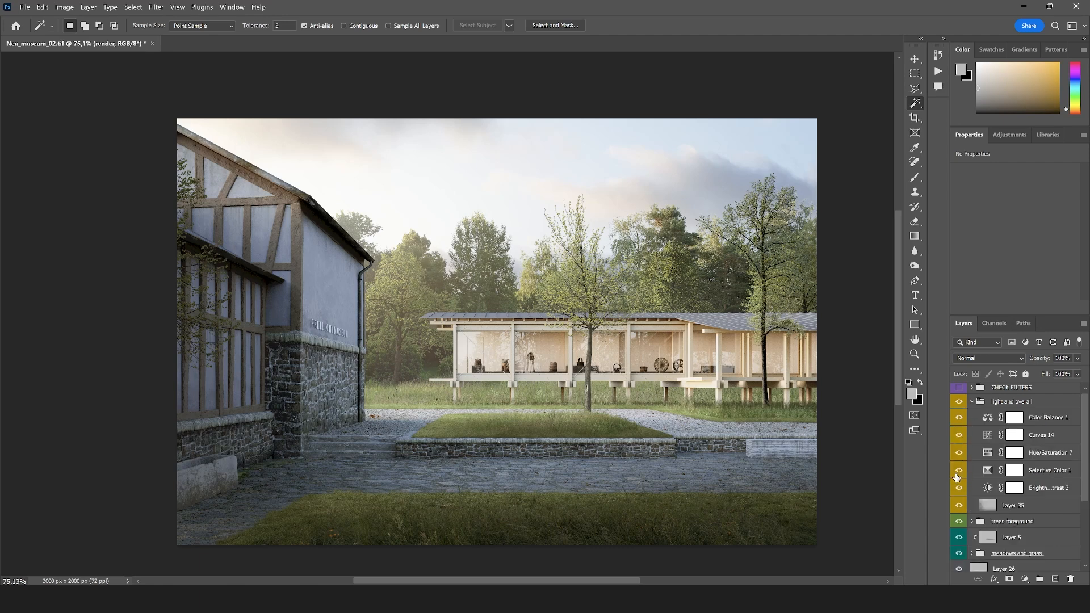
Paint black with a large soft brush on the Selective Color 1 mask along the image's lower foreground
{"action": "left_click", "coordinate": [1051, 472]}
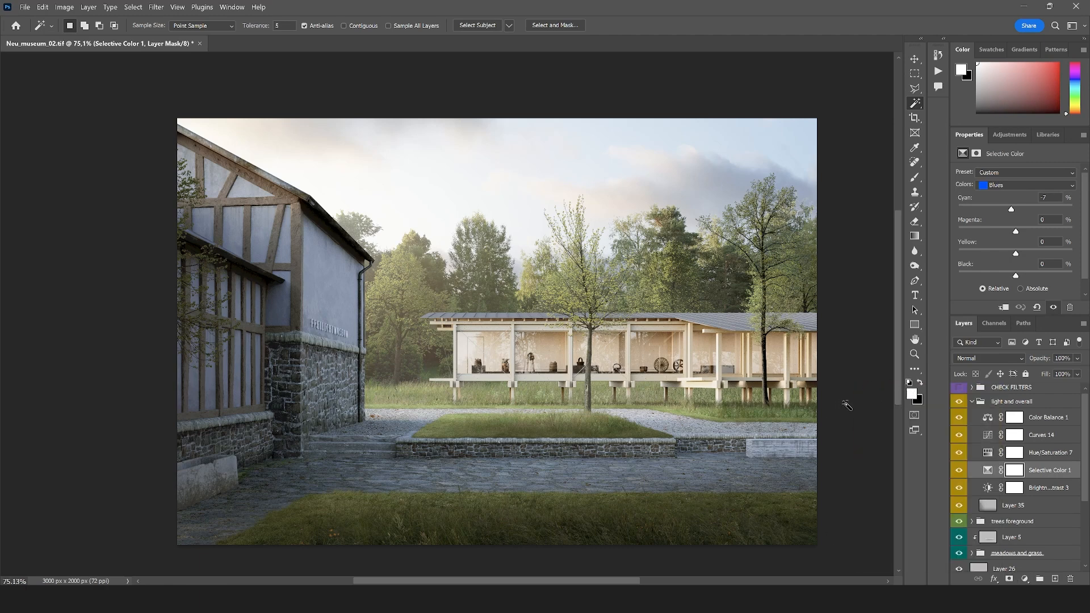
{"action": "left_click", "coordinate": [921, 382]}
{"action": "key", "text": "b"}
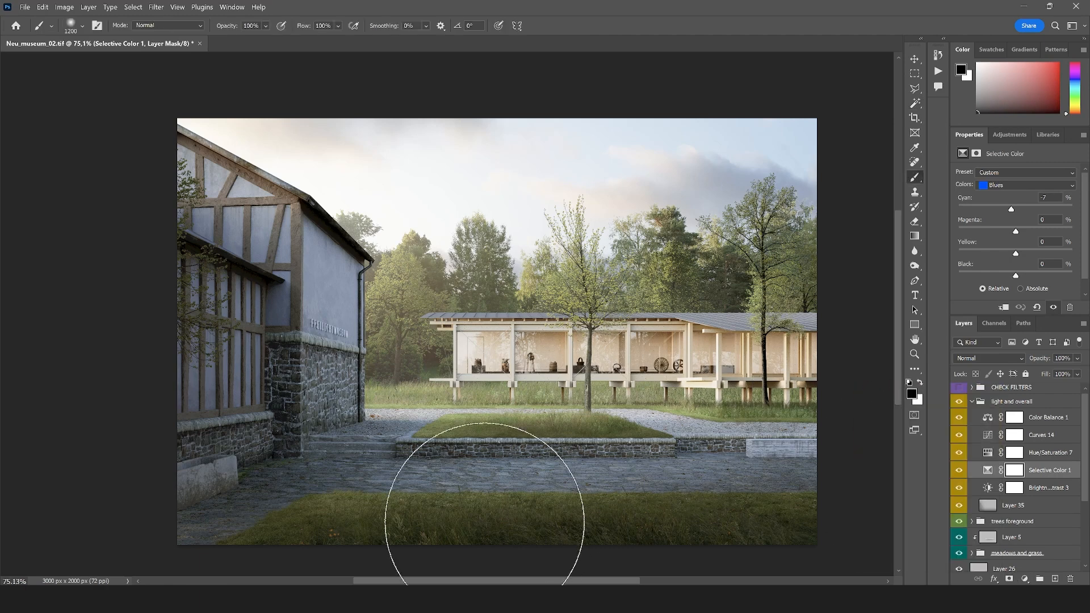
{"action": "scroll", "coordinate": [484, 522], "scroll_direction": "down", "scroll_amount": 4}
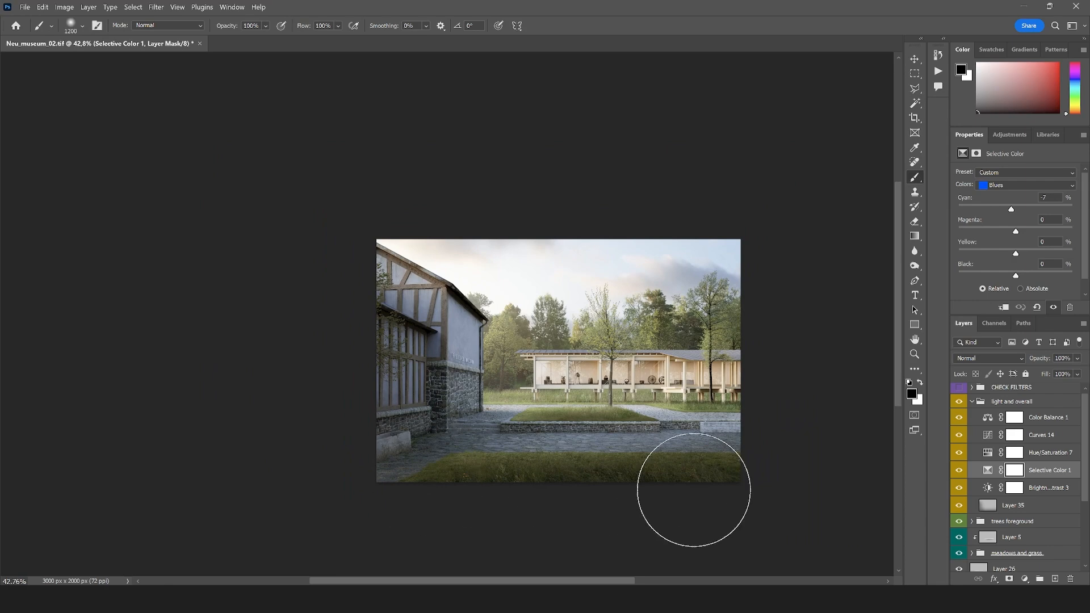
{"action": "left_click_drag", "start_coordinate": [694, 490], "coordinate": [762, 491]}
{"action": "scroll", "coordinate": [630, 457], "scroll_direction": "up", "scroll_amount": 4}
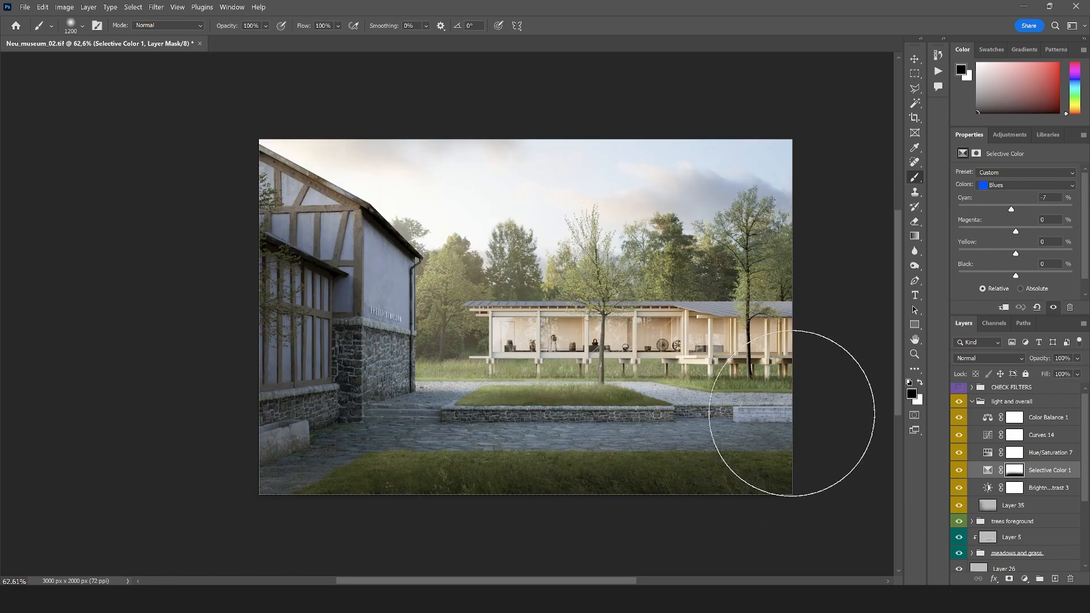
{"action": "scroll", "coordinate": [608, 370], "scroll_direction": "up", "scroll_amount": 2}
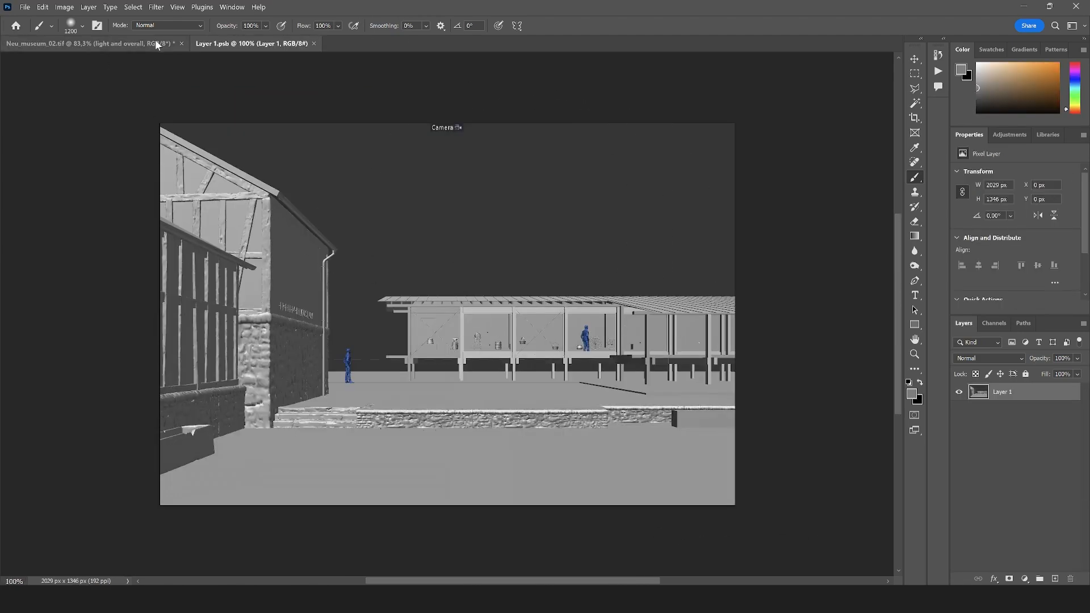
Convert the grey camera-view layer in Layer 1.psb to a smart object
{"action": "left_click", "coordinate": [138, 44]}
{"action": "scroll", "coordinate": [443, 385], "scroll_direction": "down", "scroll_amount": 2}
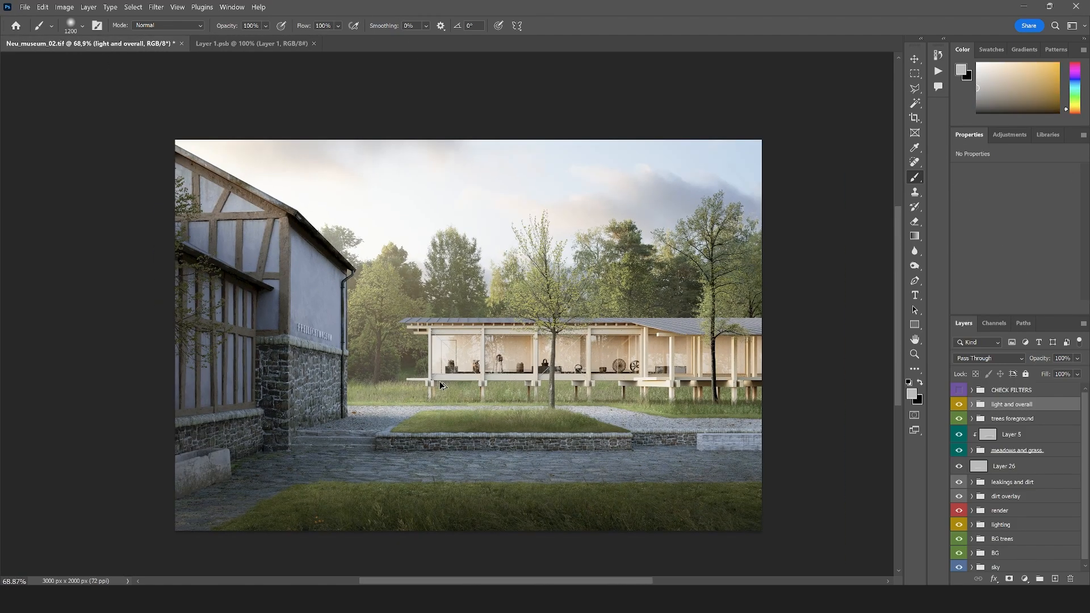
{"action": "scroll", "coordinate": [443, 383], "scroll_direction": "up", "scroll_amount": 1}
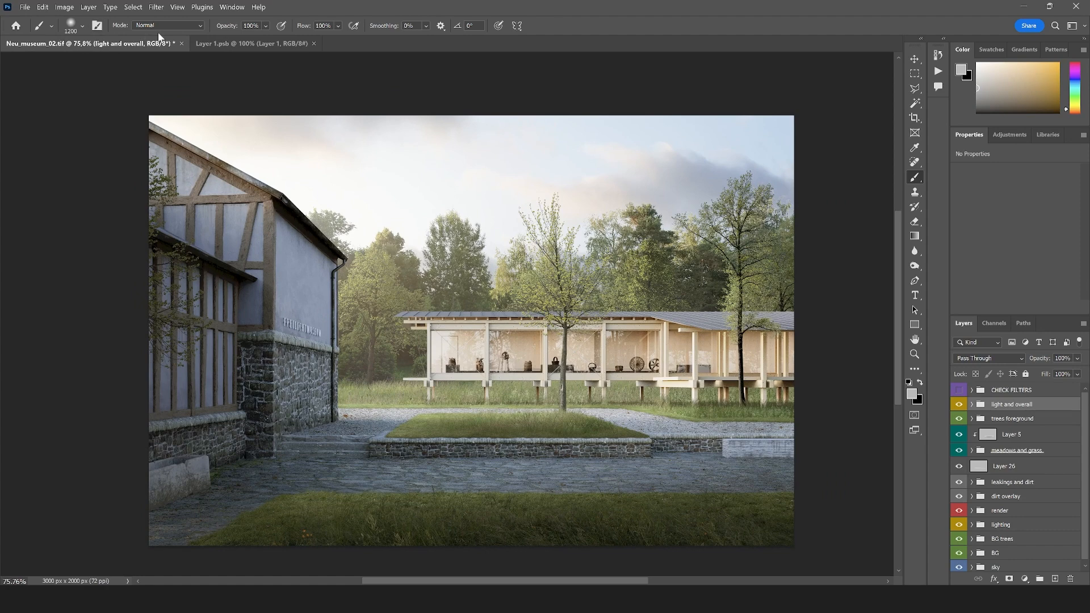
{"action": "left_click", "coordinate": [229, 45]}
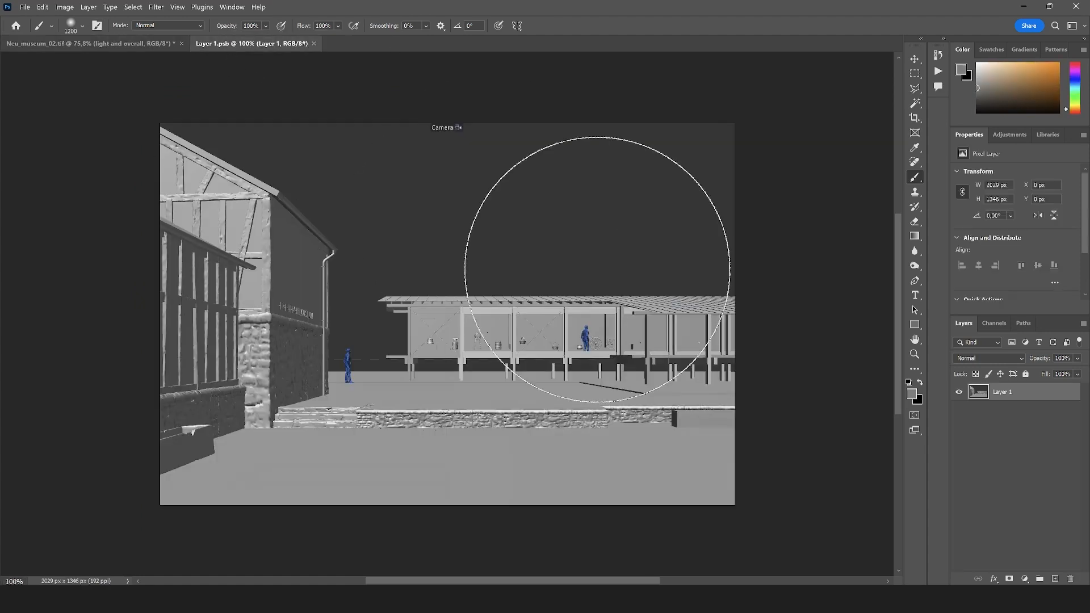
{"action": "right_click", "coordinate": [1025, 396]}
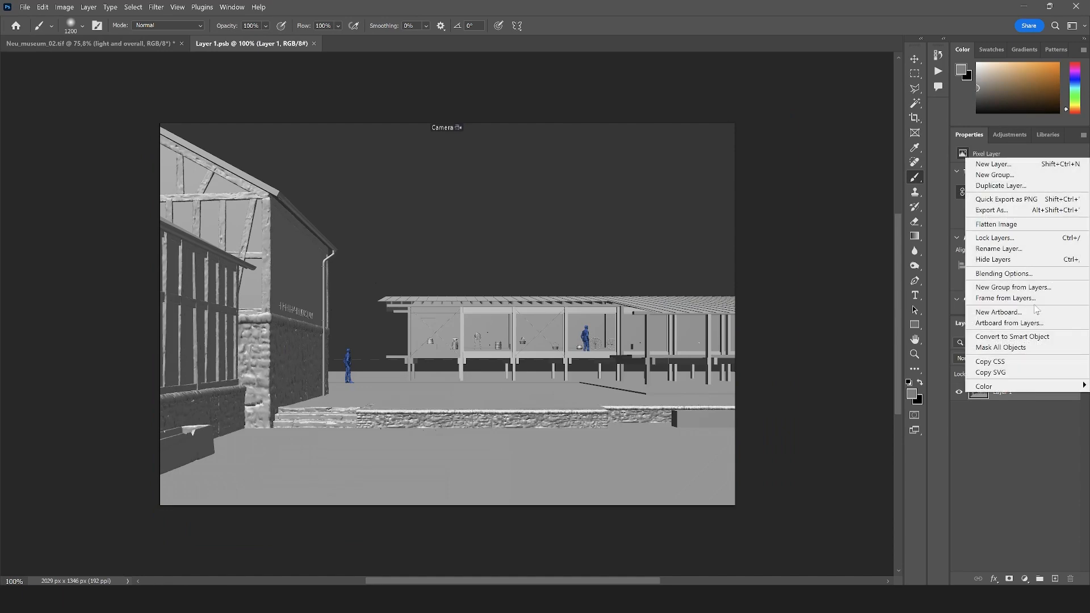
{"action": "left_click", "coordinate": [1013, 336]}
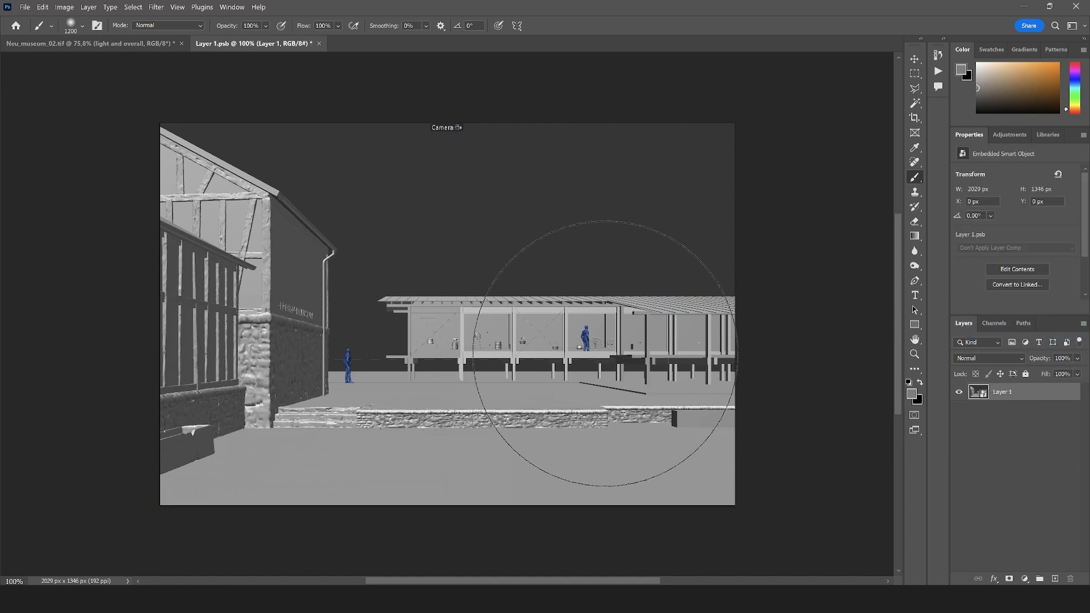
Place the camera-view smart object above the light and overall group in Neu_museum_02.tif and scale it to about 3003 × 1992 px
{"action": "key", "text": "v"}
{"action": "left_click_drag", "start_coordinate": [84, 46], "coordinate": [549, 336]}
{"action": "scroll", "coordinate": [464, 352], "scroll_direction": "down", "scroll_amount": 3}
{"action": "left_click_drag", "start_coordinate": [452, 394], "coordinate": [315, 449]}
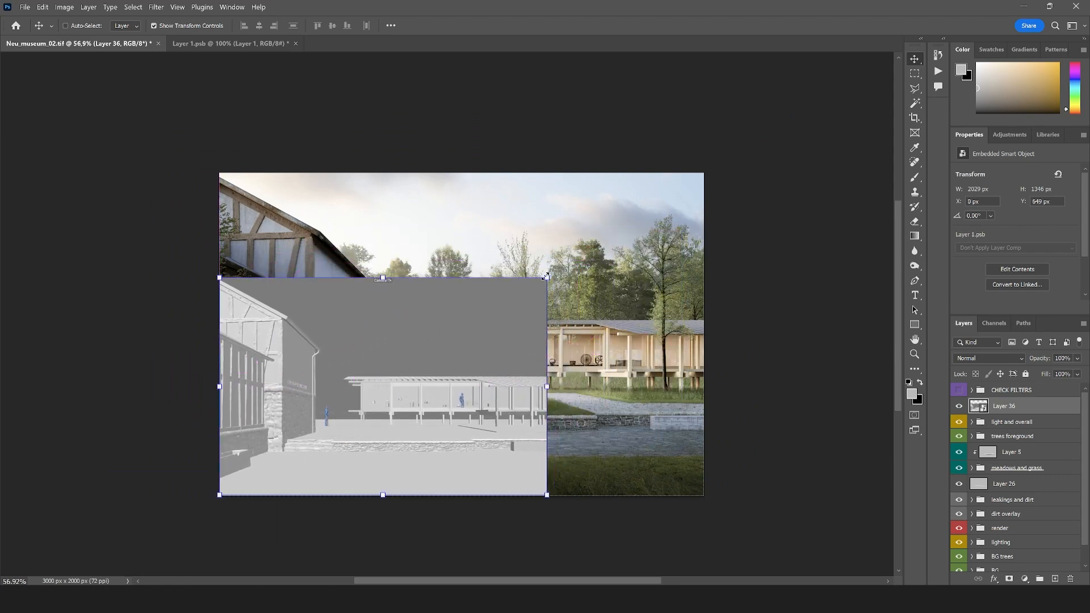
{"action": "left_click_drag", "start_coordinate": [545, 276], "coordinate": [707, 181]}
{"action": "key", "text": "Return"}
Place a horizontal ruler guide at the head height of the figure inside the pavilion, and hide the camera-view layer
{"action": "scroll", "coordinate": [546, 329], "scroll_direction": "up", "scroll_amount": 3}
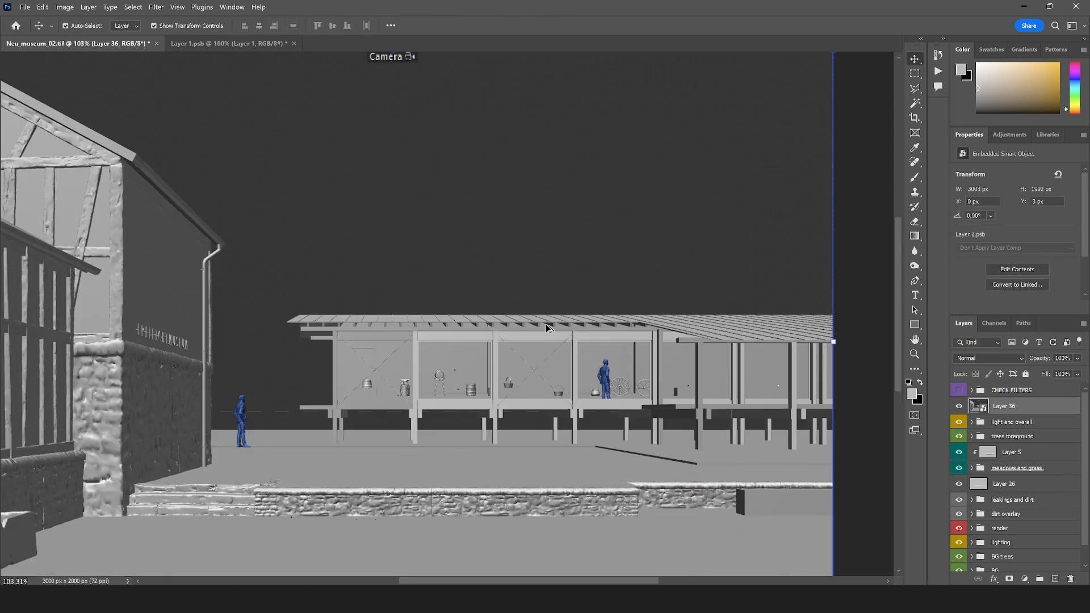
{"action": "left_click", "coordinate": [204, 7]}
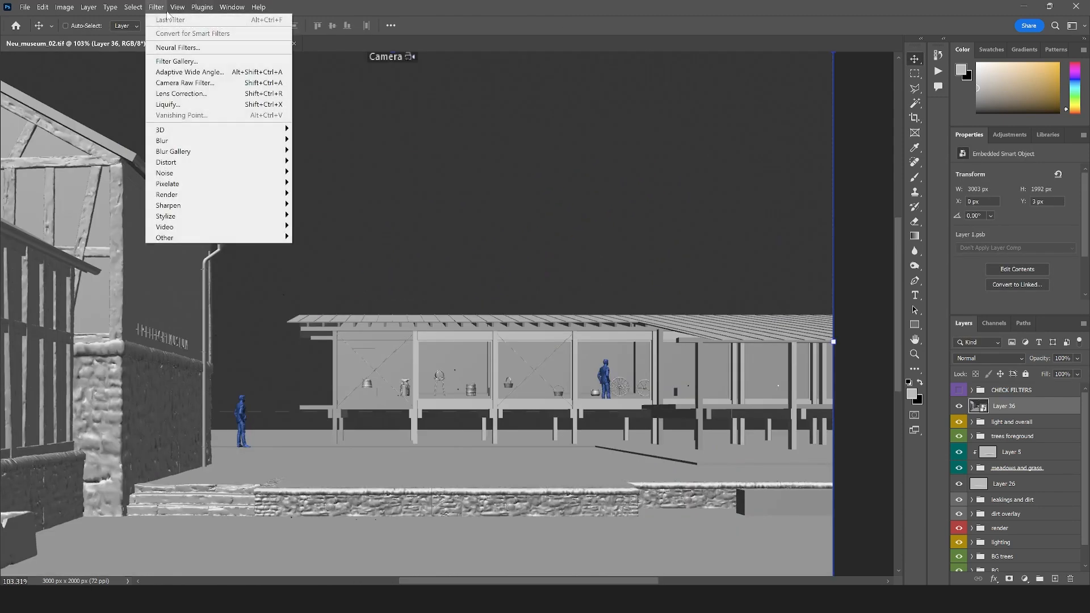
{"action": "left_click", "coordinate": [186, 248]}
{"action": "left_click_drag", "start_coordinate": [328, 59], "coordinate": [384, 370]}
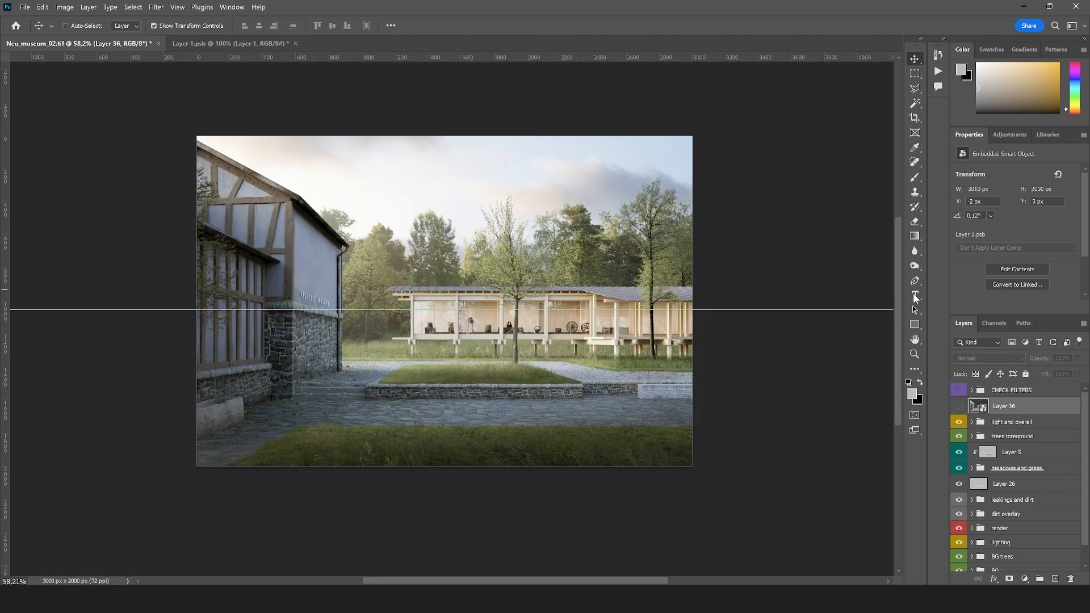
{"action": "left_click", "coordinate": [915, 354]}
{"action": "left_click_drag", "start_coordinate": [434, 294], "coordinate": [478, 326]}
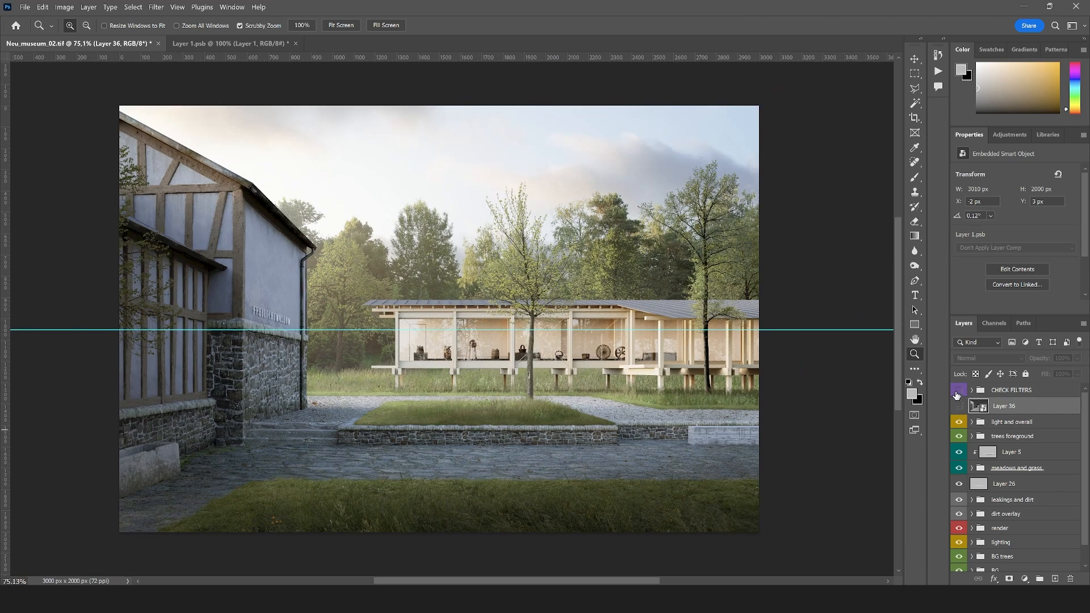
Examine the image's colours and saturation through the CHECK FILTERS group, switching off its colour, saturation and extra filters in turn
{"action": "left_click", "coordinate": [958, 391]}
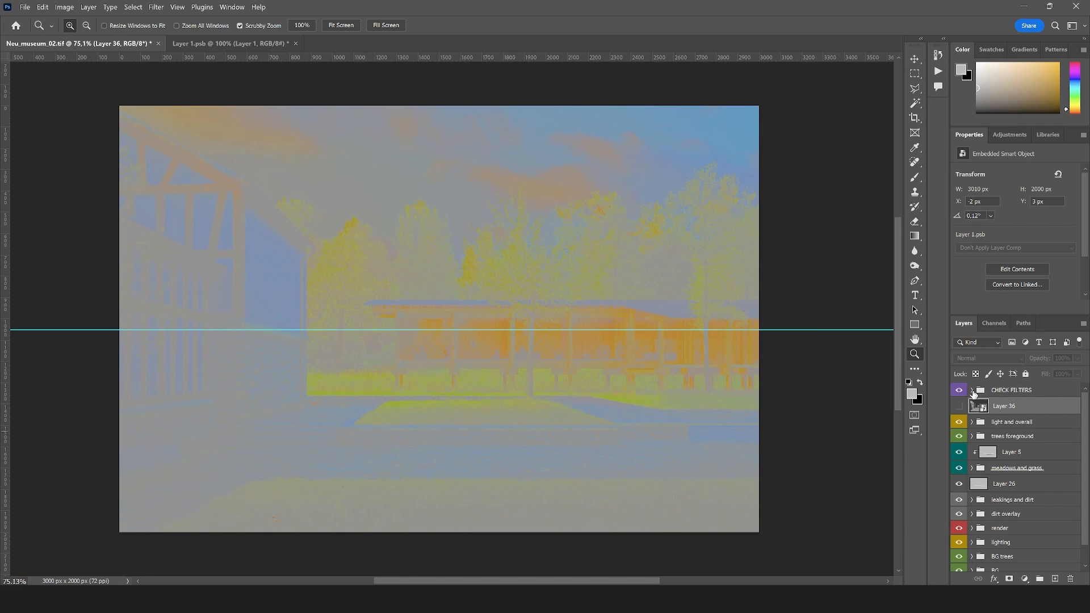
{"action": "left_click", "coordinate": [972, 391]}
{"action": "left_click", "coordinate": [959, 437]}
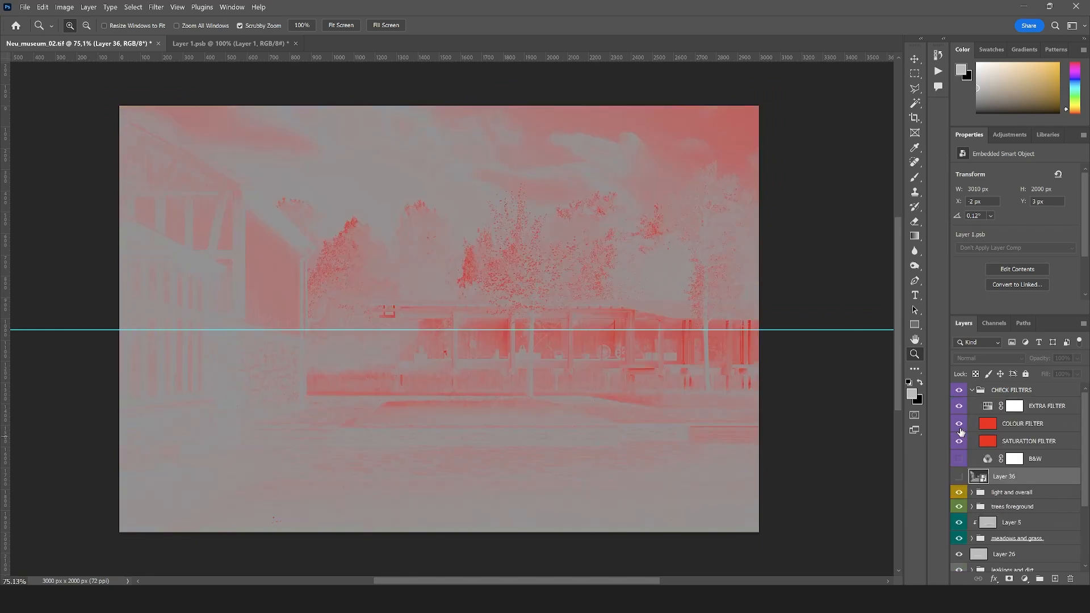
{"action": "left_click", "coordinate": [960, 427]}
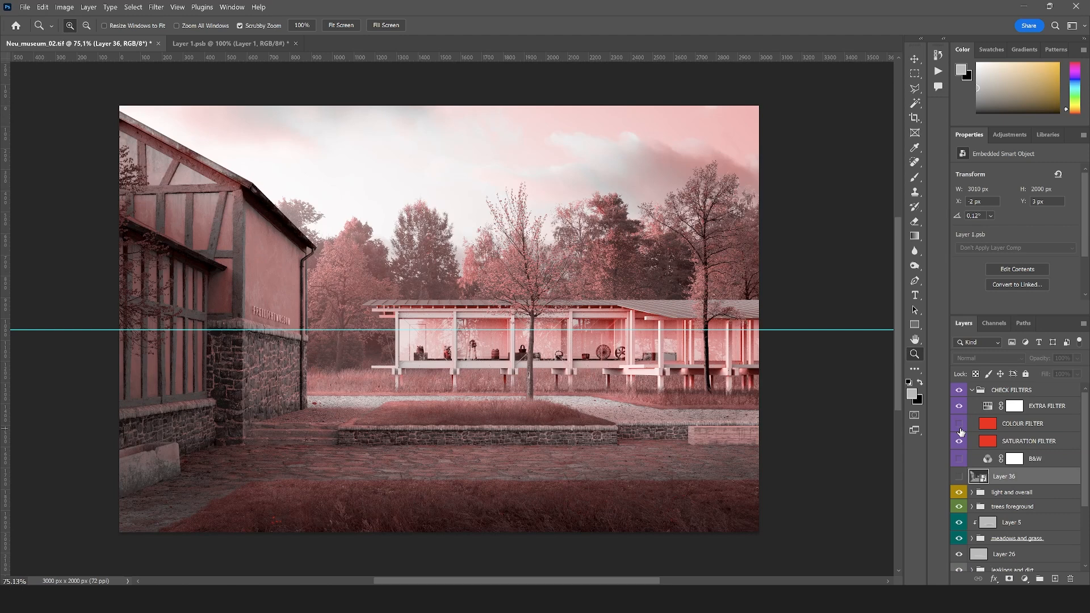
{"action": "left_click", "coordinate": [960, 441]}
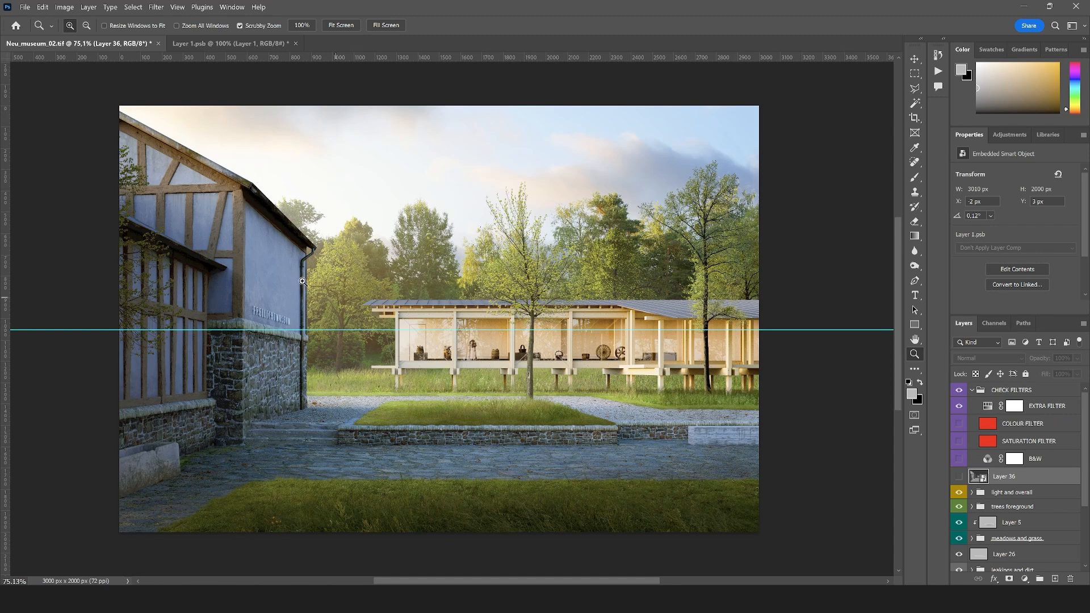
{"action": "left_click", "coordinate": [962, 407]}
Load the old building's wall-panel mask from Hue/Saturation 4 in the render group as a selection
{"action": "scroll", "coordinate": [1027, 494], "scroll_direction": "down", "scroll_amount": 3}
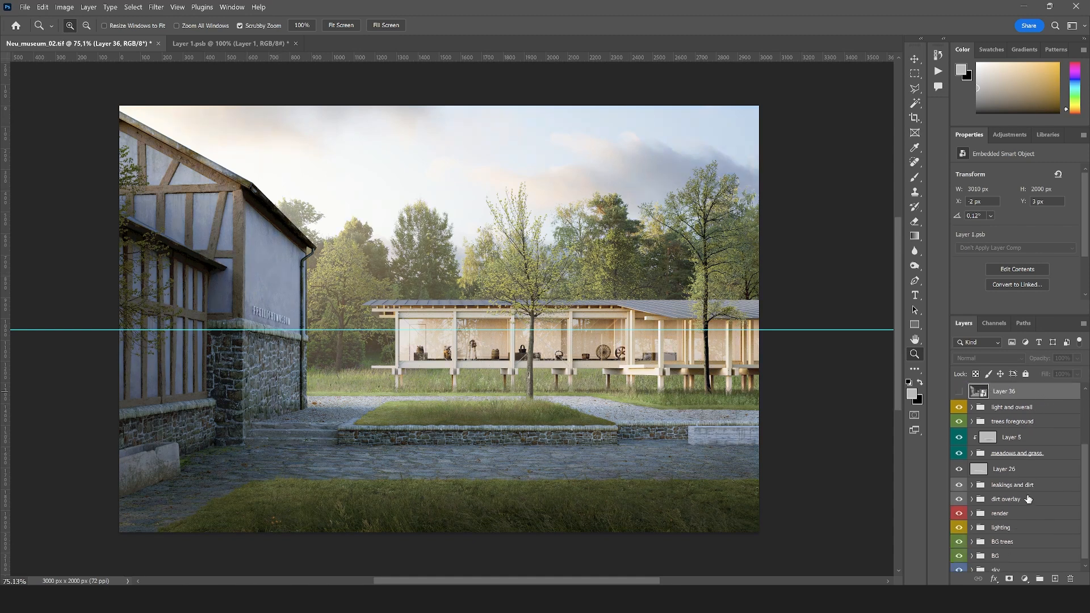
{"action": "left_click", "coordinate": [978, 508]}
{"action": "left_click", "coordinate": [971, 508]}
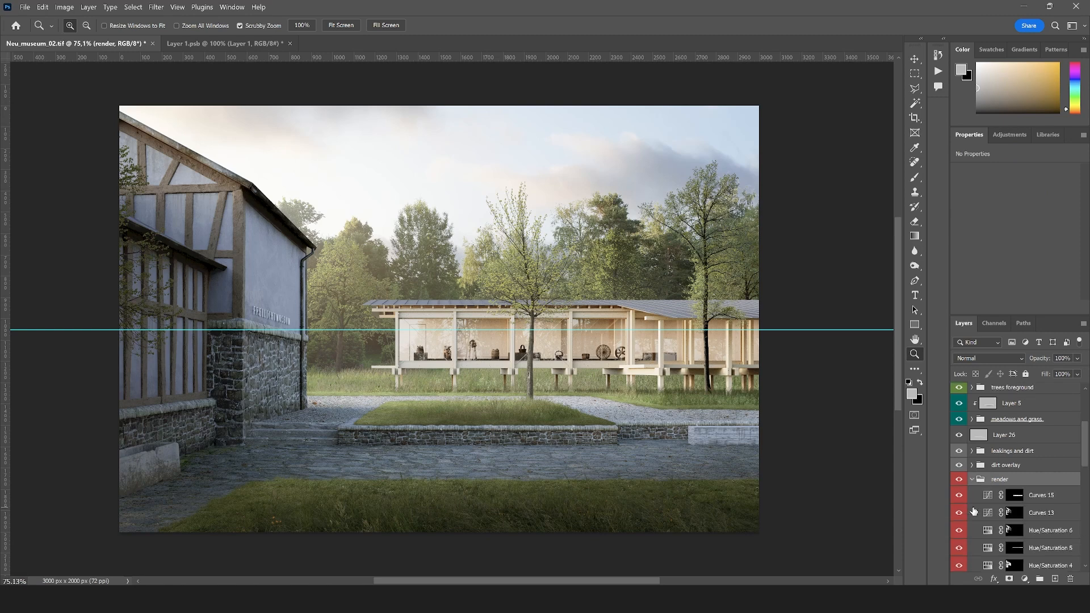
{"action": "scroll", "coordinate": [1003, 475], "scroll_direction": "down", "scroll_amount": 3}
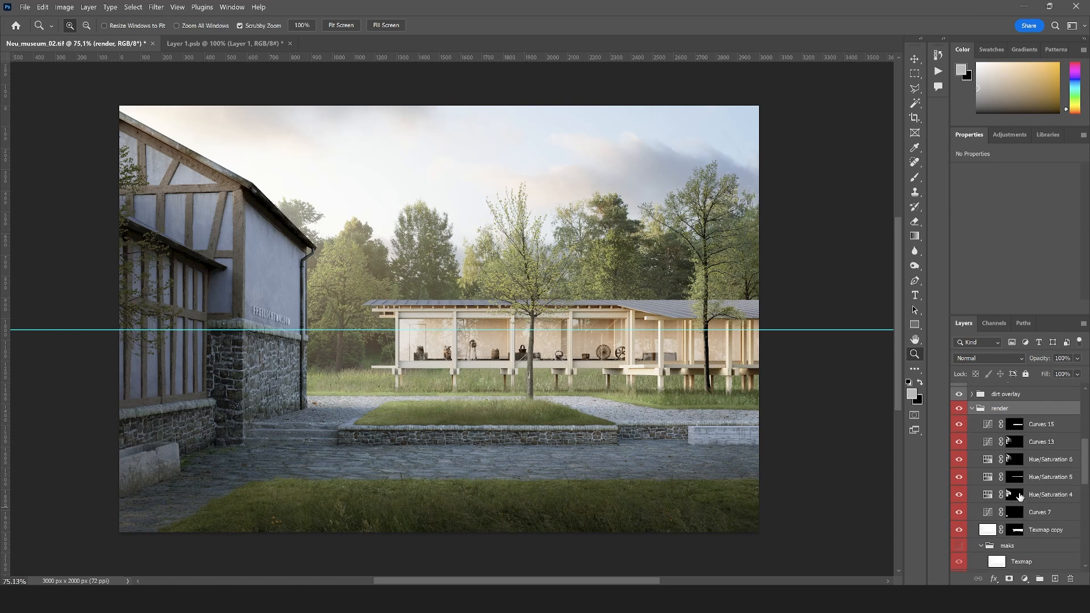
{"action": "left_click", "coordinate": [1014, 443], "text": "ctrl"}
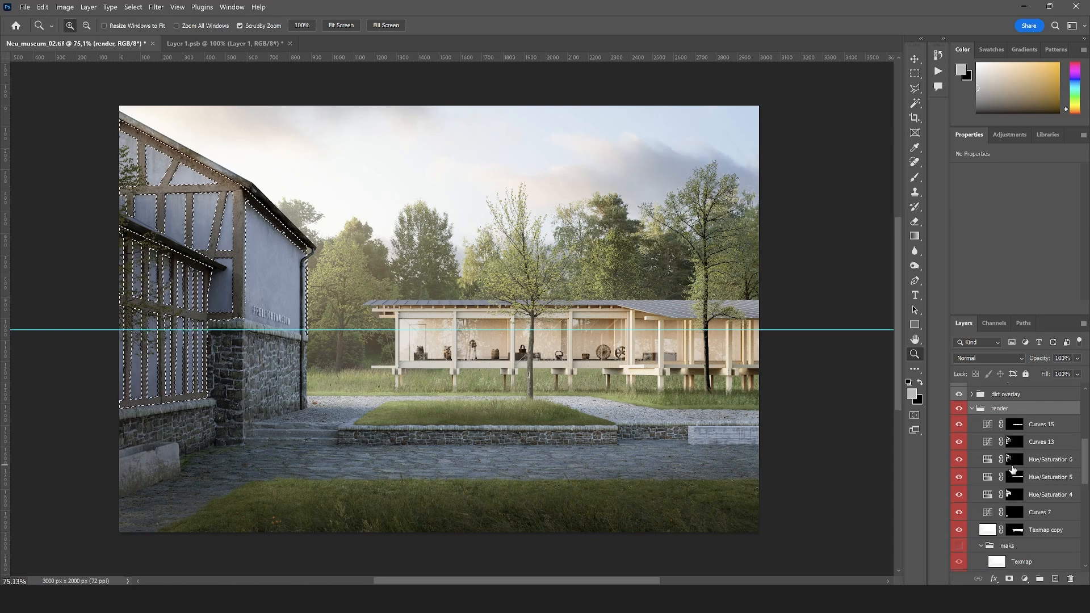
{"action": "left_click", "coordinate": [1015, 477], "text": "ctrl"}
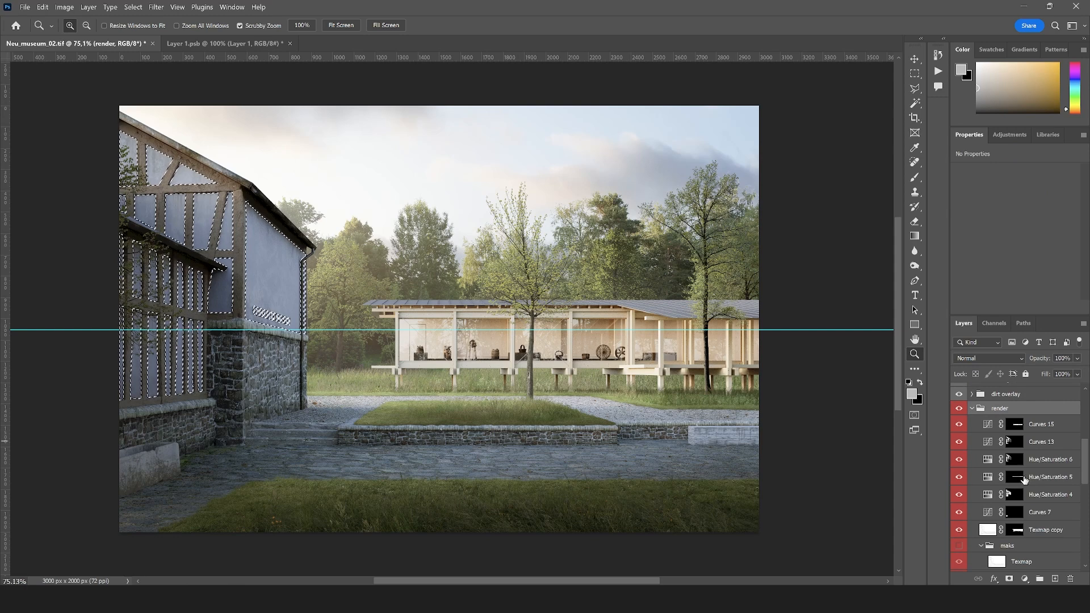
{"action": "left_click", "coordinate": [1015, 494]}
Add a Selective Color adjustment limited to the selected wall panels and tune the cyan and yellow amounts of its blues
{"action": "left_click", "coordinate": [1025, 579]}
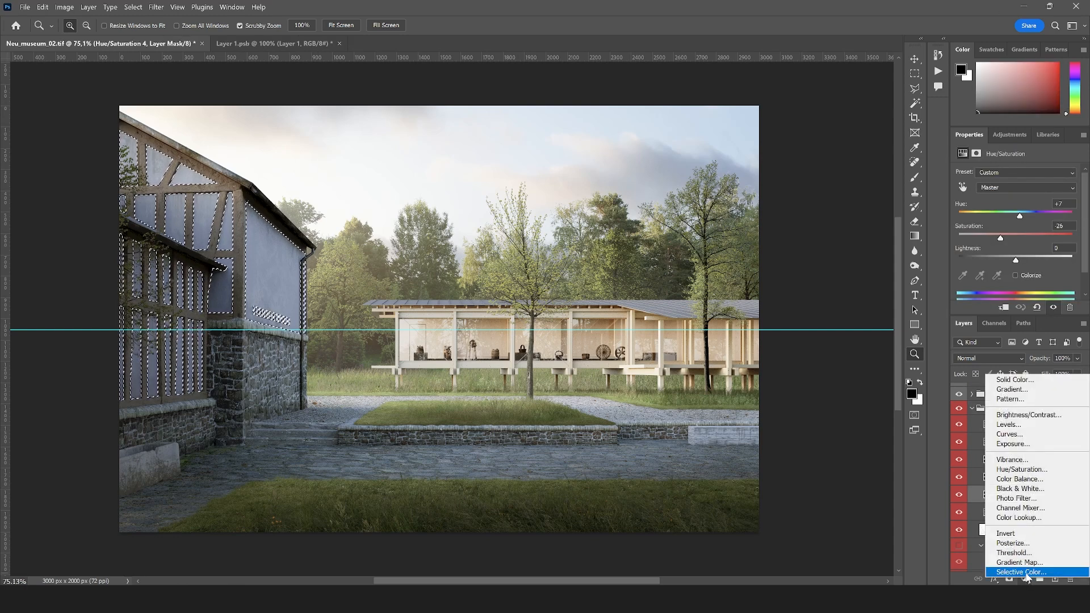
{"action": "left_click", "coordinate": [1021, 572]}
{"action": "left_click_drag", "start_coordinate": [1017, 210], "coordinate": [1018, 211]}
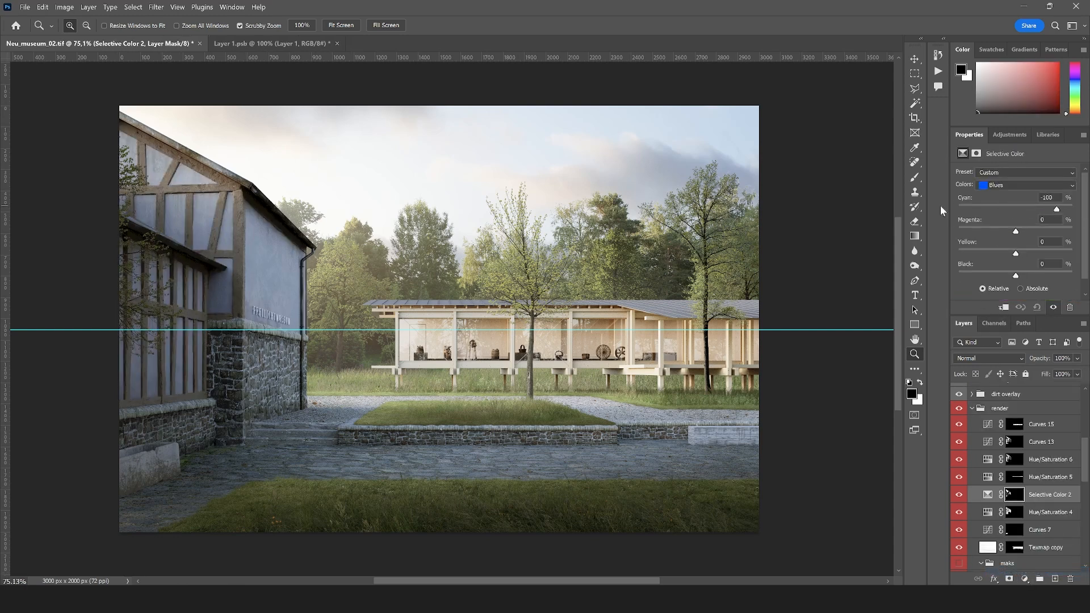
{"action": "left_click_drag", "start_coordinate": [938, 207], "coordinate": [1079, 209]}
{"action": "left_click_drag", "start_coordinate": [1025, 252], "coordinate": [994, 255]}
Add a Selective Color adjustment above Color Balance 1 in the light and overall group and adjust its blues
{"action": "left_click", "coordinate": [972, 408]}
{"action": "left_click", "coordinate": [1044, 438]}
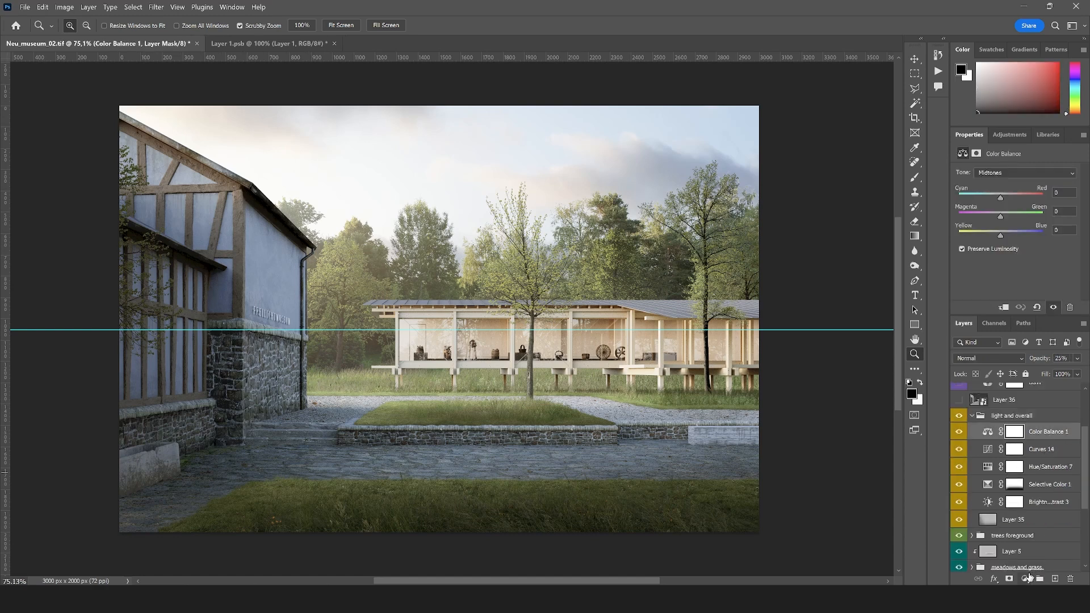
{"action": "left_click", "coordinate": [1029, 577]}
{"action": "left_click", "coordinate": [977, 566]}
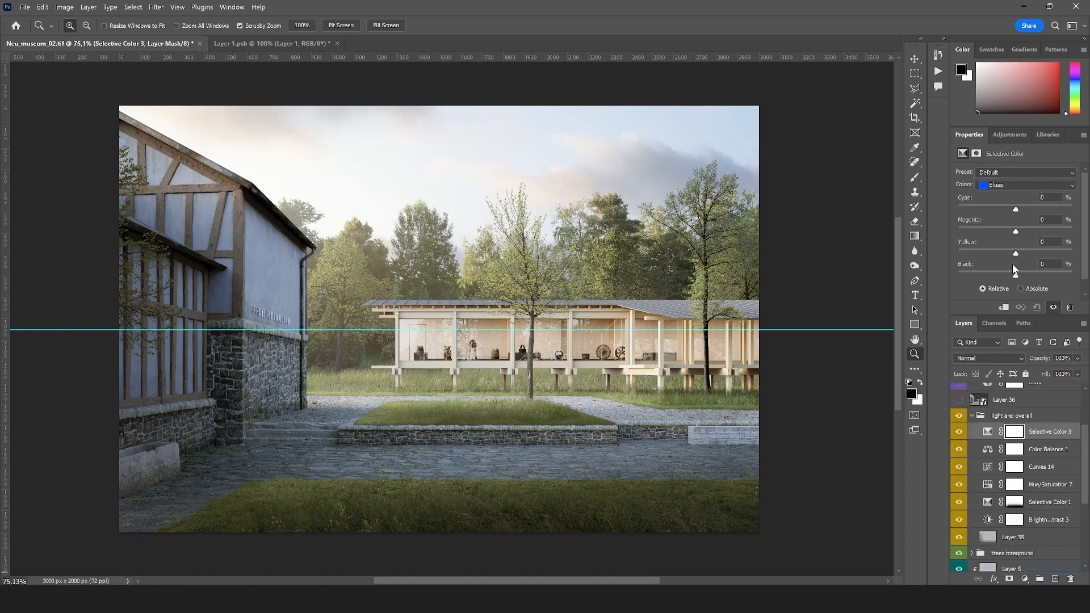
{"action": "left_click", "coordinate": [1007, 185]}
{"action": "left_click", "coordinate": [1017, 206]}
{"action": "left_click_drag", "start_coordinate": [987, 212], "coordinate": [1024, 233]}
Set the cyan of the greens to +3 in the new overall Selective Color adjustment
{"action": "left_click", "coordinate": [1008, 185]}
{"action": "left_click", "coordinate": [1000, 214]}
{"action": "left_click_drag", "start_coordinate": [1025, 207], "coordinate": [991, 208]}
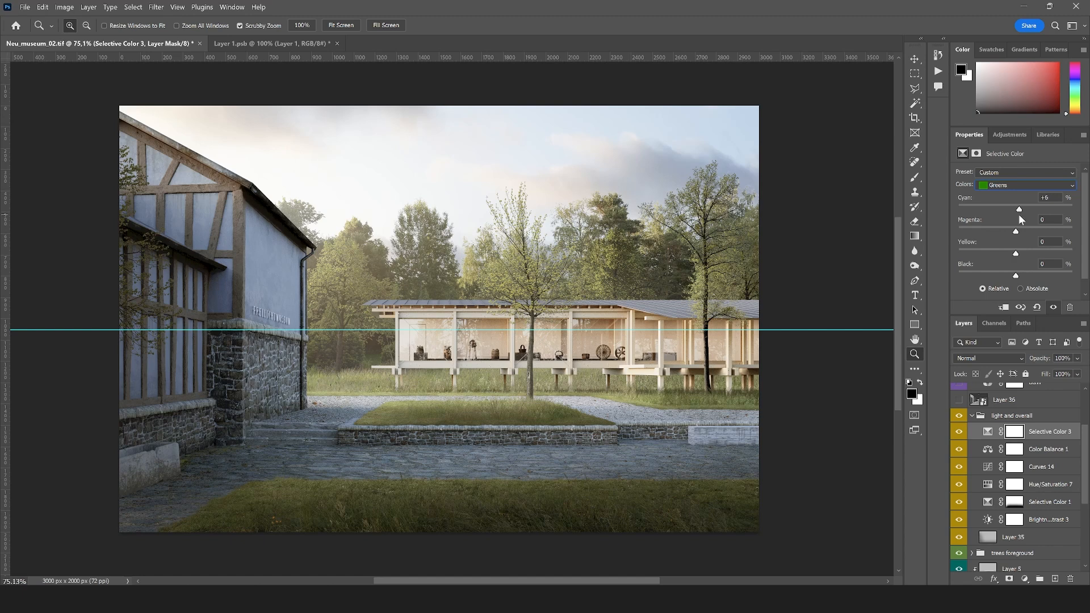
{"action": "left_click_drag", "start_coordinate": [996, 209], "coordinate": [985, 209]}
{"action": "left_click_drag", "start_coordinate": [1017, 208], "coordinate": [1018, 208]}
Add another Selective Color adjustment on top of the light and overall group and adjust the cyan of its yellows
{"action": "left_click", "coordinate": [1024, 578]}
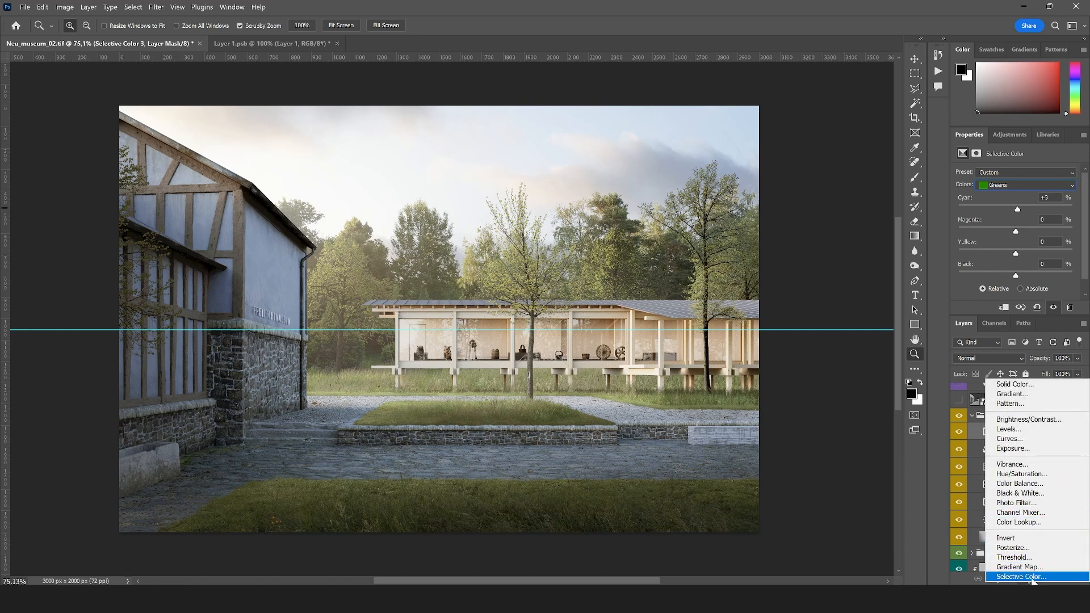
{"action": "left_click", "coordinate": [1021, 577]}
{"action": "left_click", "coordinate": [1009, 186]}
{"action": "left_click", "coordinate": [1011, 205]}
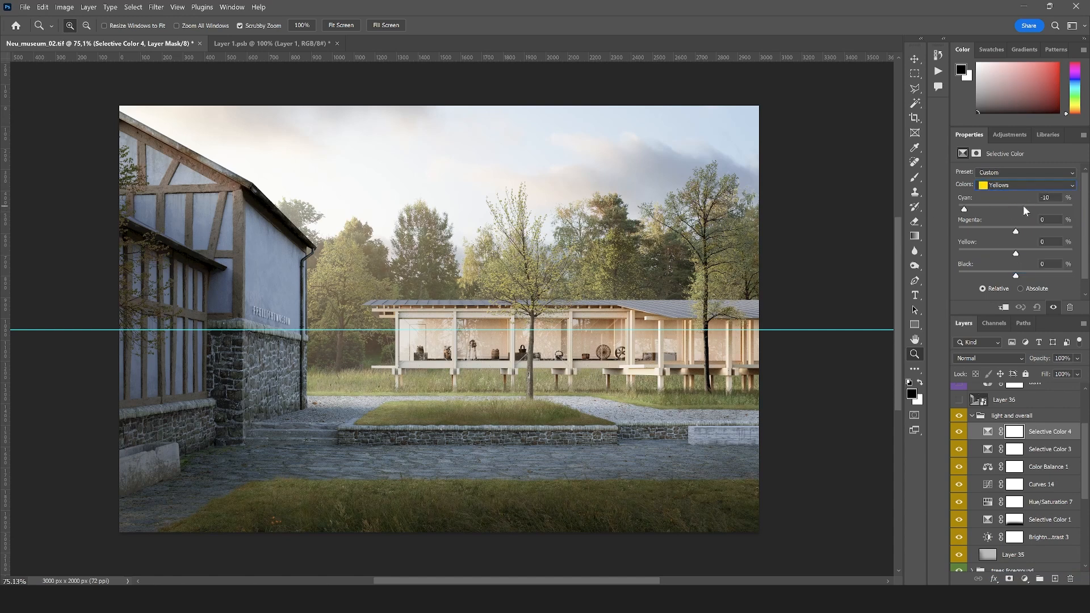
{"action": "left_click_drag", "start_coordinate": [1023, 206], "coordinate": [1009, 211]}
Strongly reduce the cyan of the greens in Selective Color 4 and compare the image with and without the adjustment
{"action": "left_click", "coordinate": [1002, 185]}
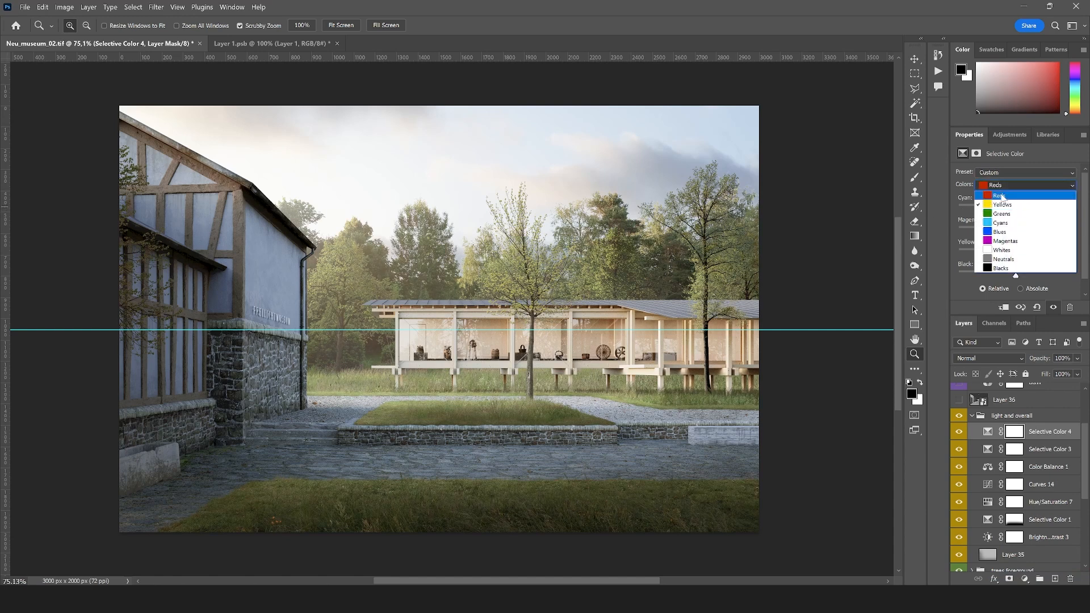
{"action": "left_click", "coordinate": [1017, 214]}
{"action": "left_click_drag", "start_coordinate": [975, 209], "coordinate": [918, 203]}
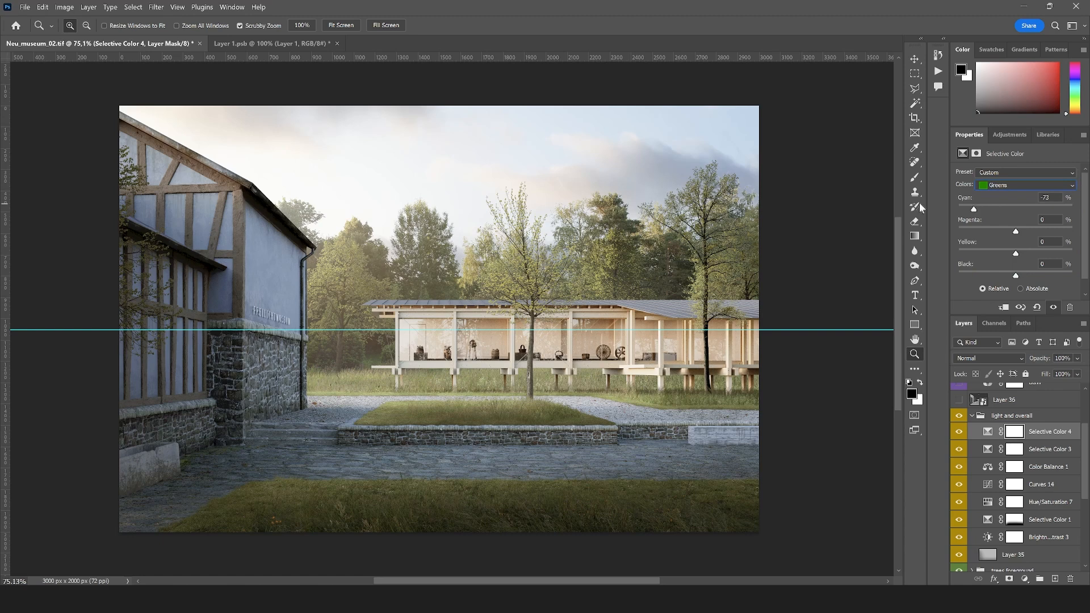
{"action": "left_click", "coordinate": [959, 434]}
{"action": "left_click", "coordinate": [959, 433]}
Invert the Selective Color 4 mask to black and paint white over parts of the trees and meadow with a soft 190 px brush
{"action": "left_click", "coordinate": [1011, 433]}
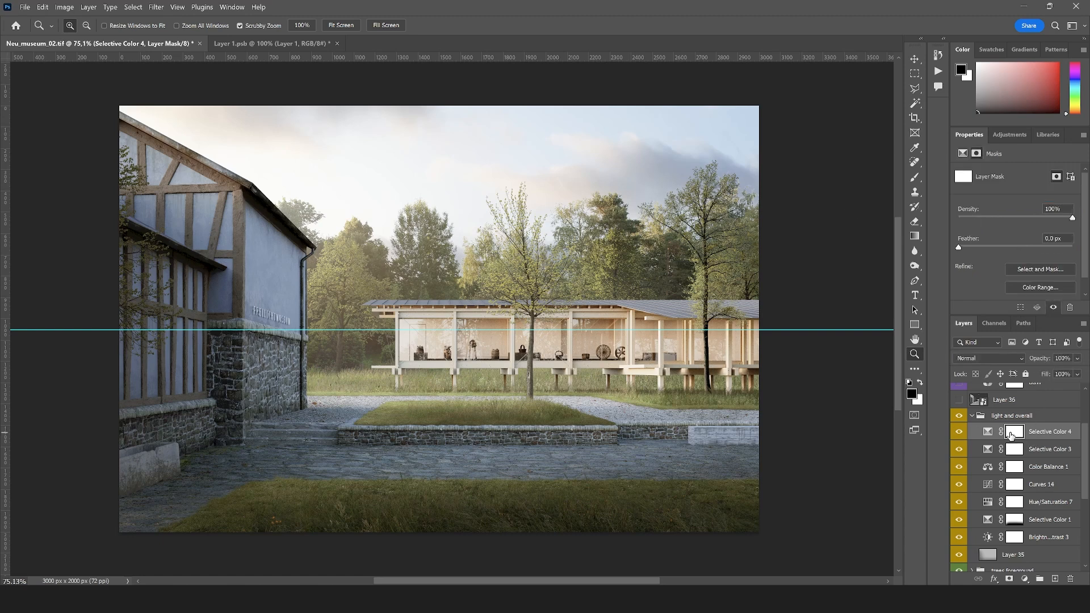
{"action": "key", "text": "ctrl+i"}
{"action": "left_click", "coordinate": [914, 177]}
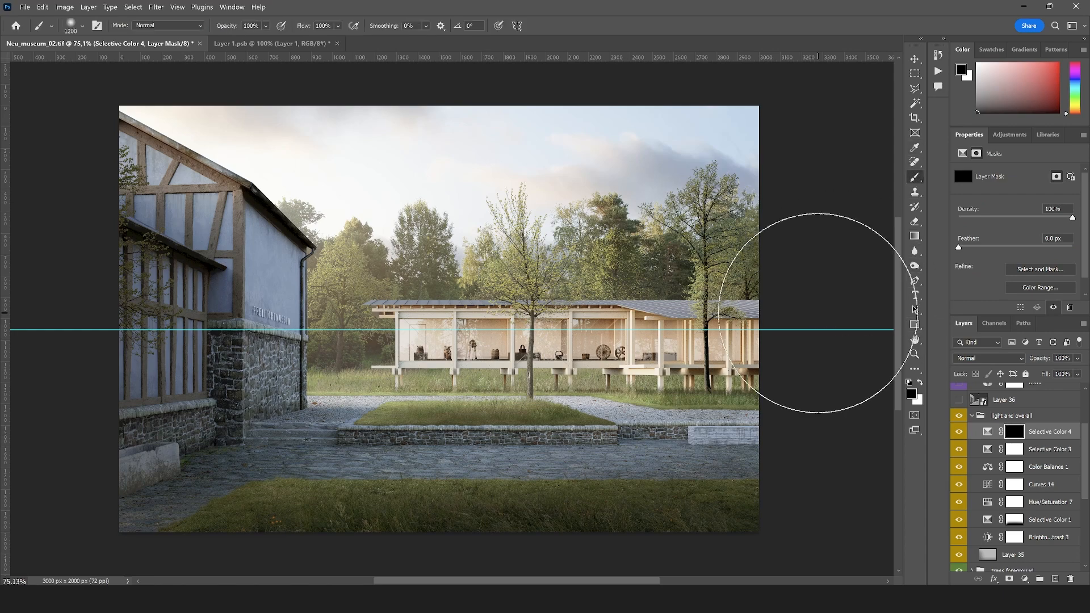
{"action": "key", "text": "x"}
{"action": "left_click", "coordinate": [83, 25]}
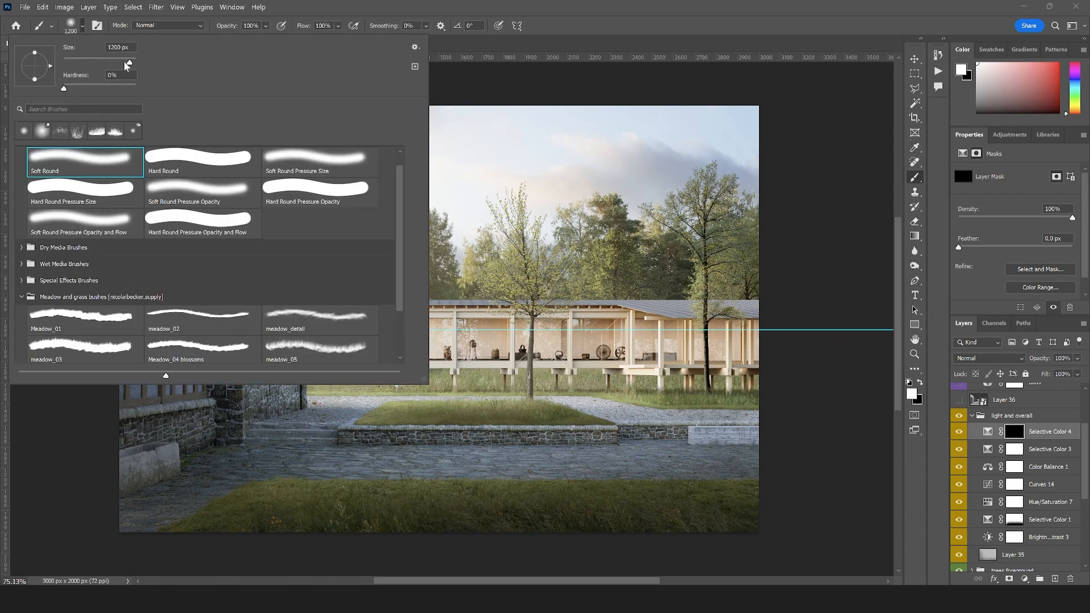
{"action": "left_click_drag", "start_coordinate": [126, 65], "coordinate": [117, 64]}
{"action": "left_click", "coordinate": [519, 318]}
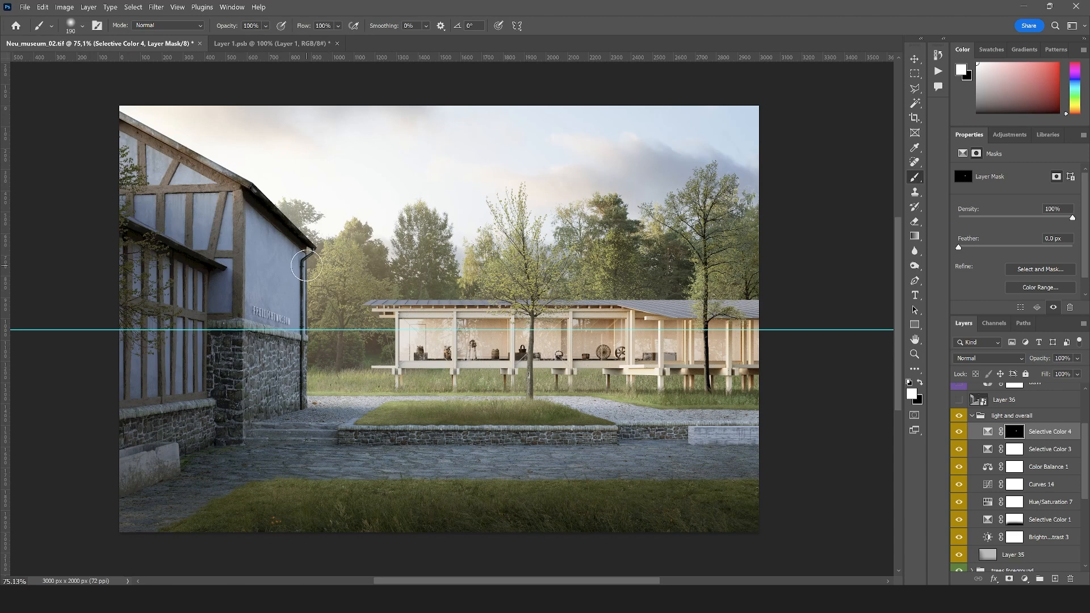
{"action": "mouse_move", "coordinate": [329, 255]}
{"action": "left_mouse_down"}
{"action": "mouse_move", "coordinate": [314, 286]}
{"action": "mouse_move", "coordinate": [359, 305]}
{"action": "left_mouse_up"}
{"action": "left_click_drag", "start_coordinate": [472, 392], "coordinate": [552, 392]}
{"action": "mouse_move", "coordinate": [504, 261]}
{"action": "left_mouse_down"}
{"action": "mouse_move", "coordinate": [585, 265]}
{"action": "mouse_move", "coordinate": [612, 252]}
{"action": "left_mouse_up"}
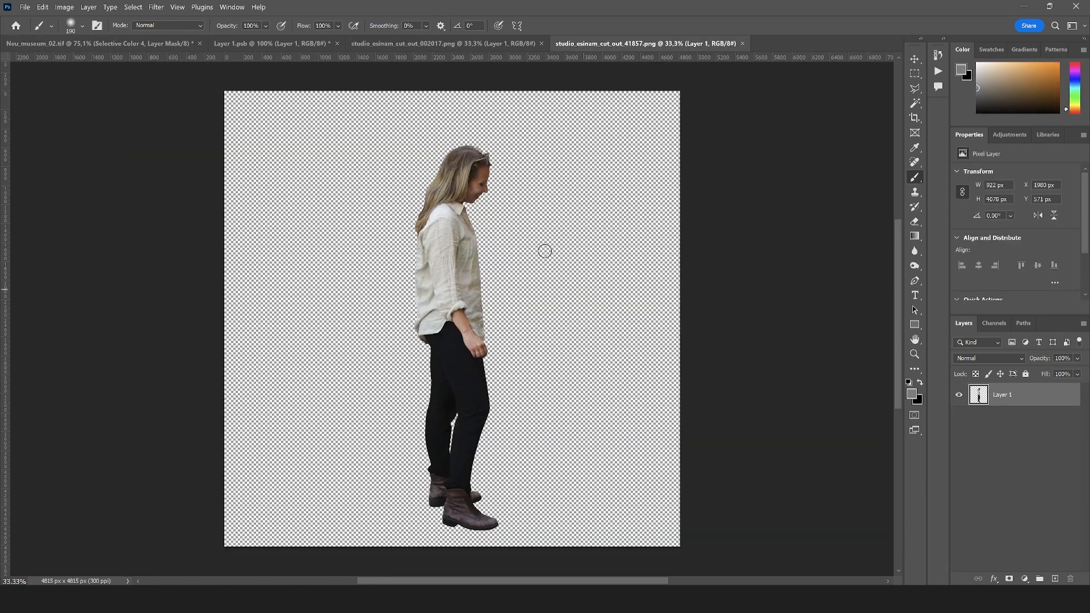
Convert the elderly man cut-out in studio_esinam_cut_out_002017.png to a smart object and place it in Neu_museum_02.tif
{"action": "left_click", "coordinate": [494, 48]}
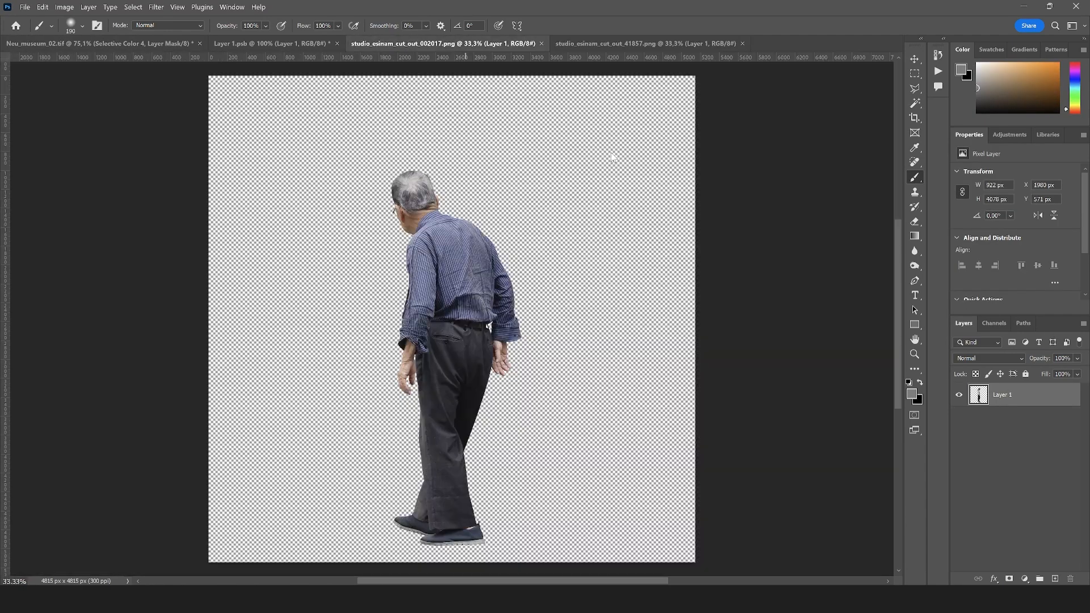
{"action": "right_click", "coordinate": [1002, 393]}
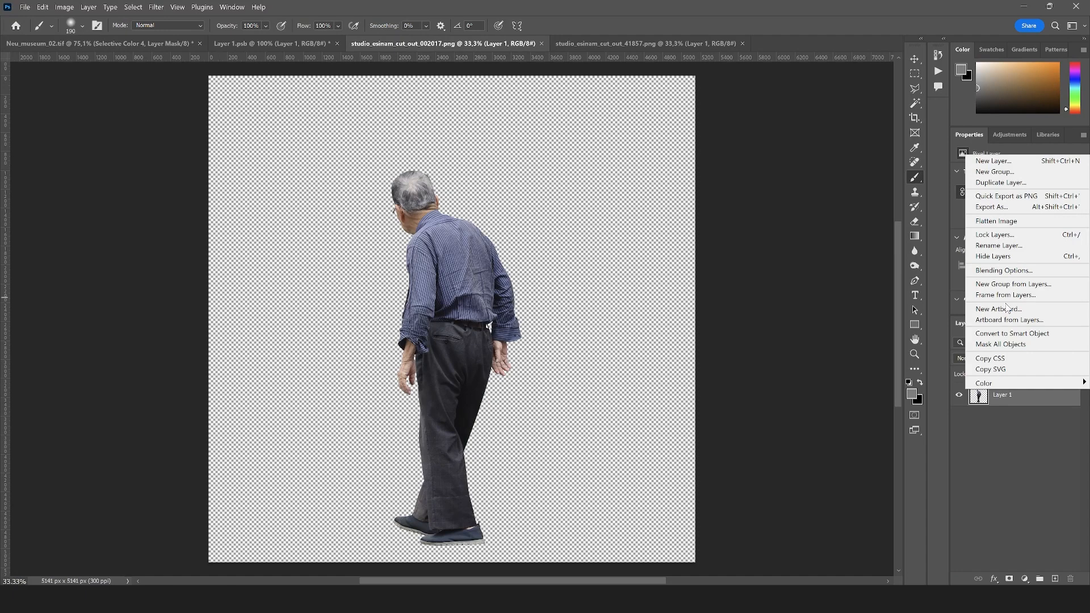
{"action": "left_click", "coordinate": [1014, 334]}
{"action": "key", "text": "v"}
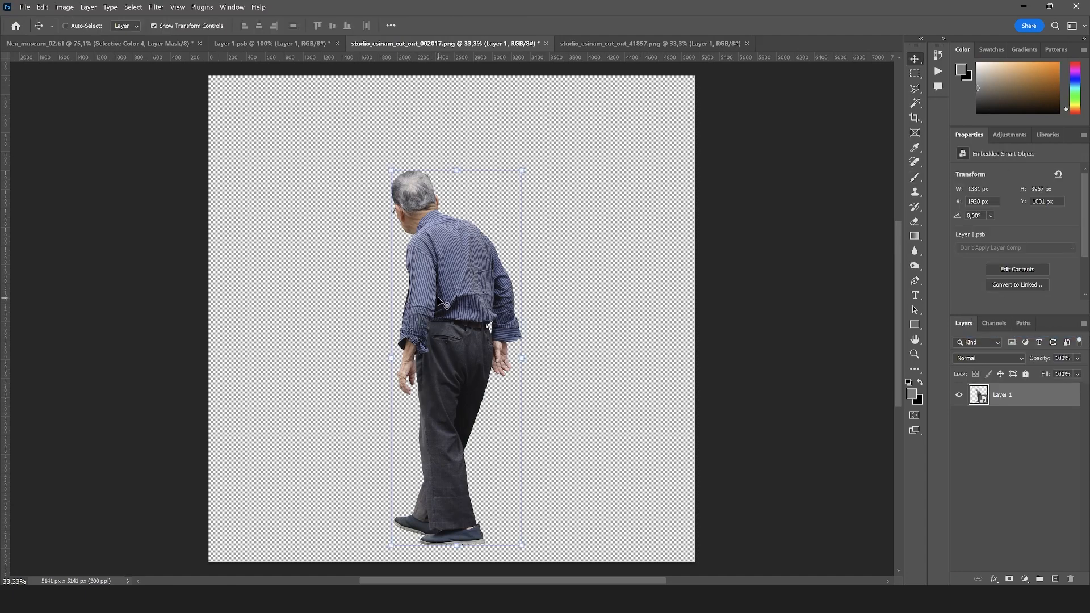
{"action": "left_click_drag", "start_coordinate": [438, 298], "coordinate": [70, 46]}
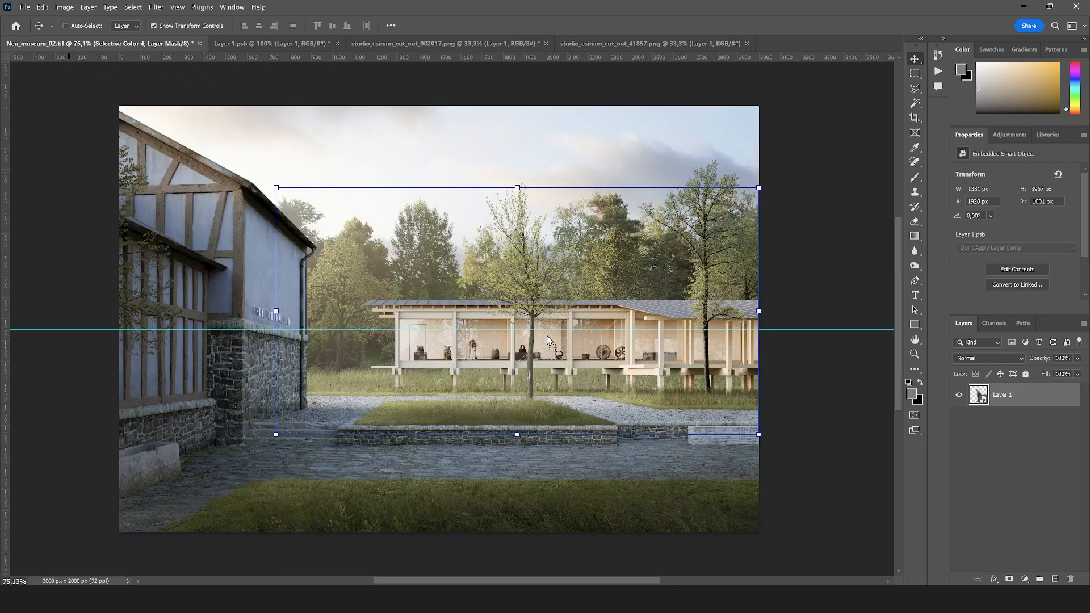
{"action": "left_click_drag", "start_coordinate": [547, 335], "coordinate": [547, 335]}
Scale the elderly man cut-out down to about 46% and move it over the pavilion
{"action": "scroll", "coordinate": [569, 309], "scroll_direction": "down", "scroll_amount": 5}
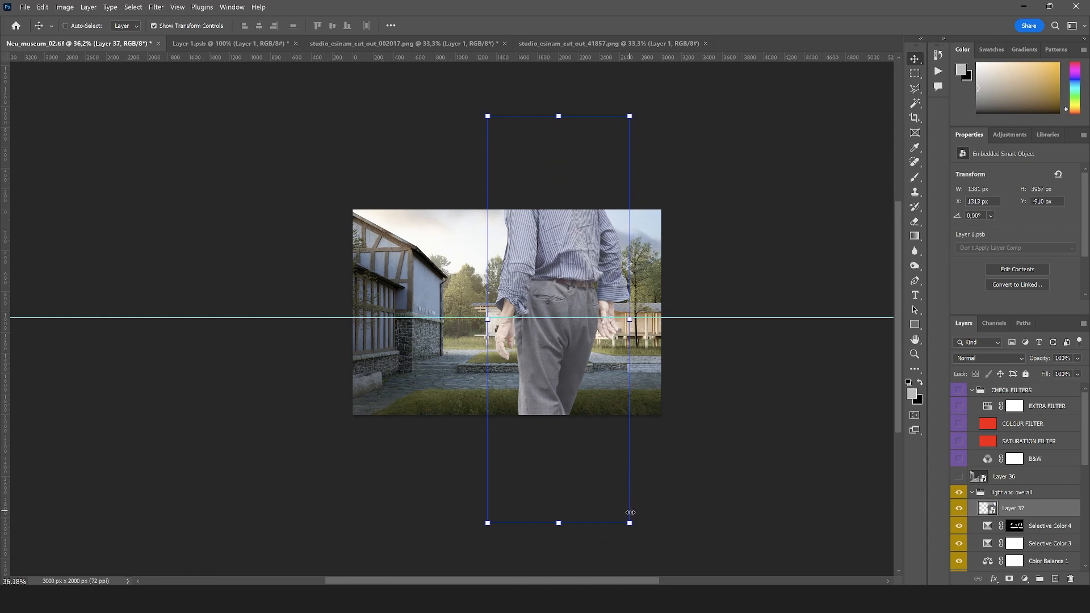
{"action": "left_click_drag", "start_coordinate": [576, 377], "coordinate": [535, 218]}
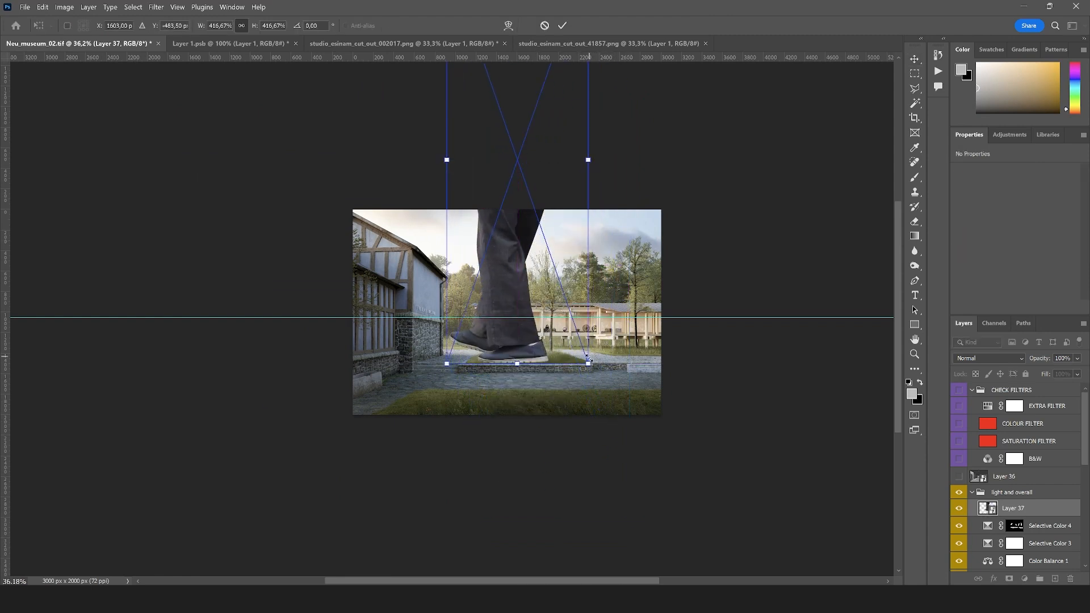
{"action": "left_click_drag", "start_coordinate": [588, 359], "coordinate": [604, 325]}
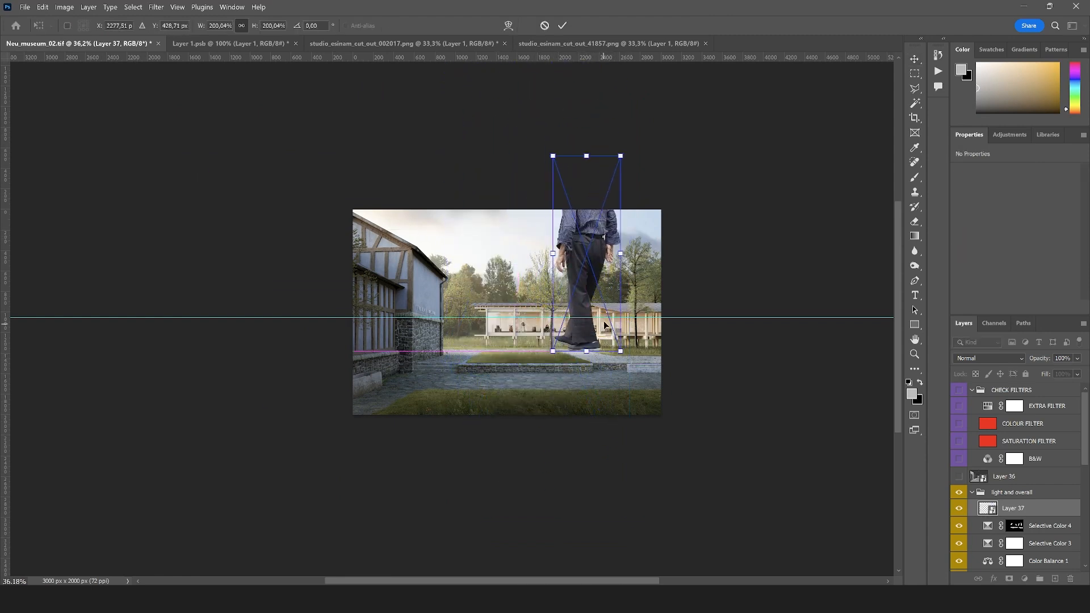
{"action": "left_click_drag", "start_coordinate": [619, 157], "coordinate": [583, 264]}
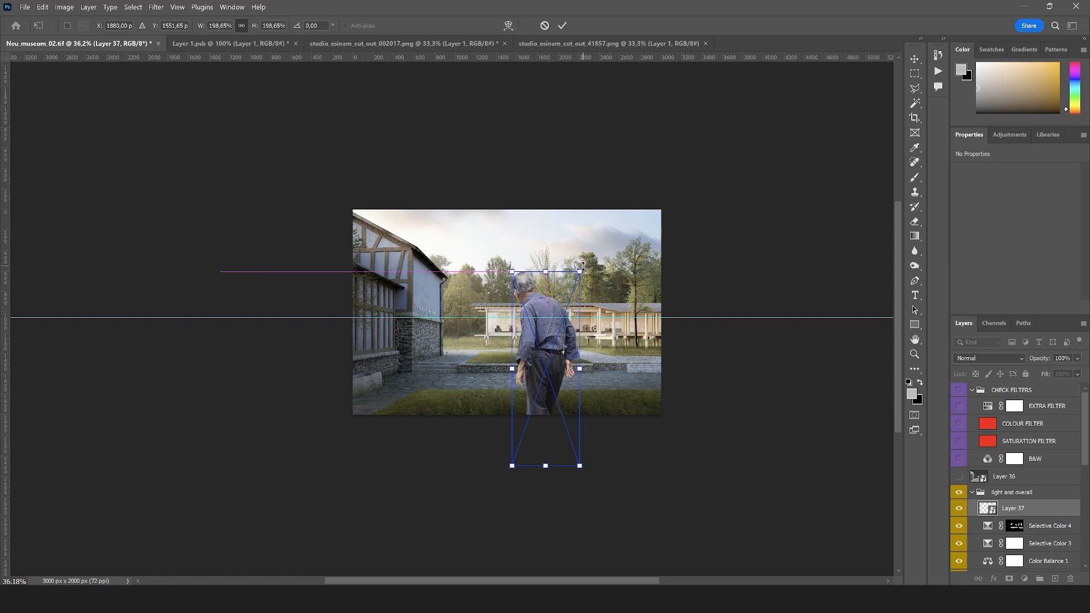
{"action": "left_click_drag", "start_coordinate": [559, 320], "coordinate": [558, 320]}
{"action": "left_click_drag", "start_coordinate": [559, 318], "coordinate": [562, 284]}
{"action": "left_click_drag", "start_coordinate": [564, 352], "coordinate": [590, 268]}
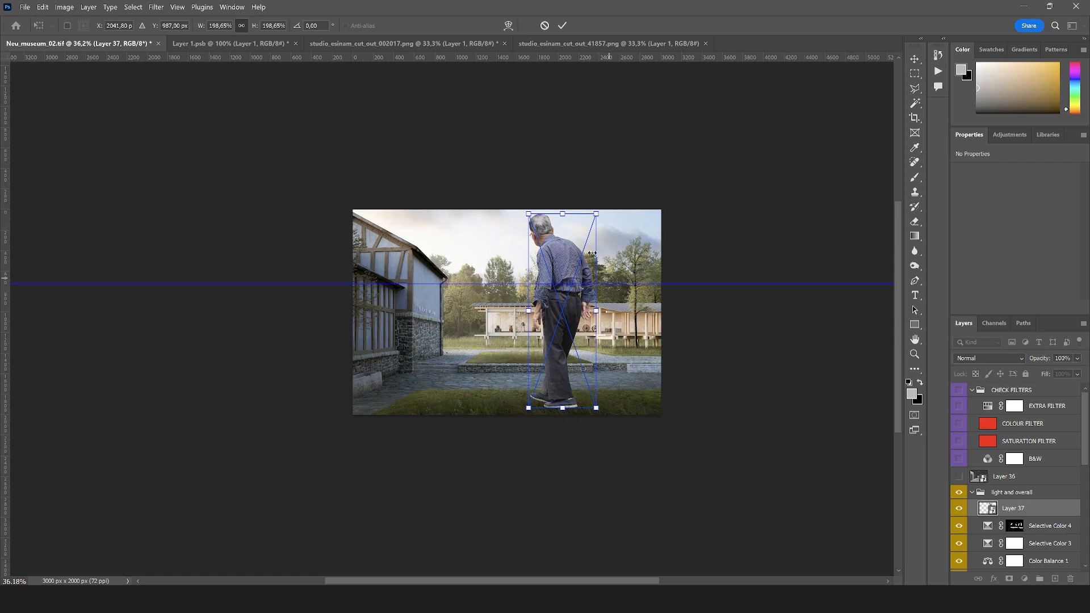
{"action": "left_click_drag", "start_coordinate": [596, 212], "coordinate": [583, 315]}
Place the man inside the pavilion beside the spinning wheels and scale him to 50 × 144 px
{"action": "scroll", "coordinate": [580, 321], "scroll_direction": "up", "scroll_amount": 8}
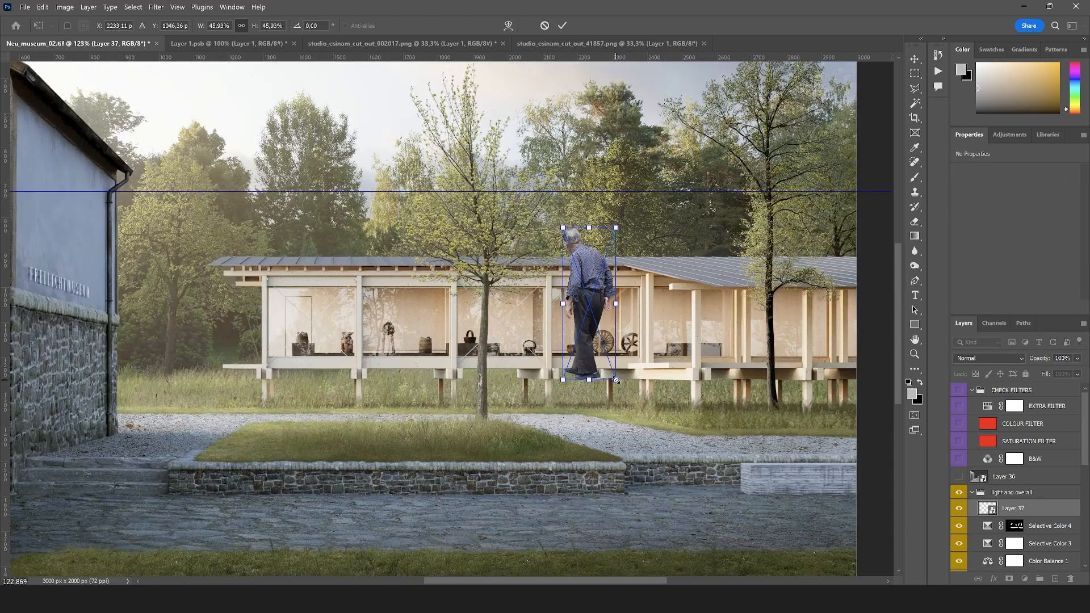
{"action": "left_click_drag", "start_coordinate": [616, 380], "coordinate": [598, 349]}
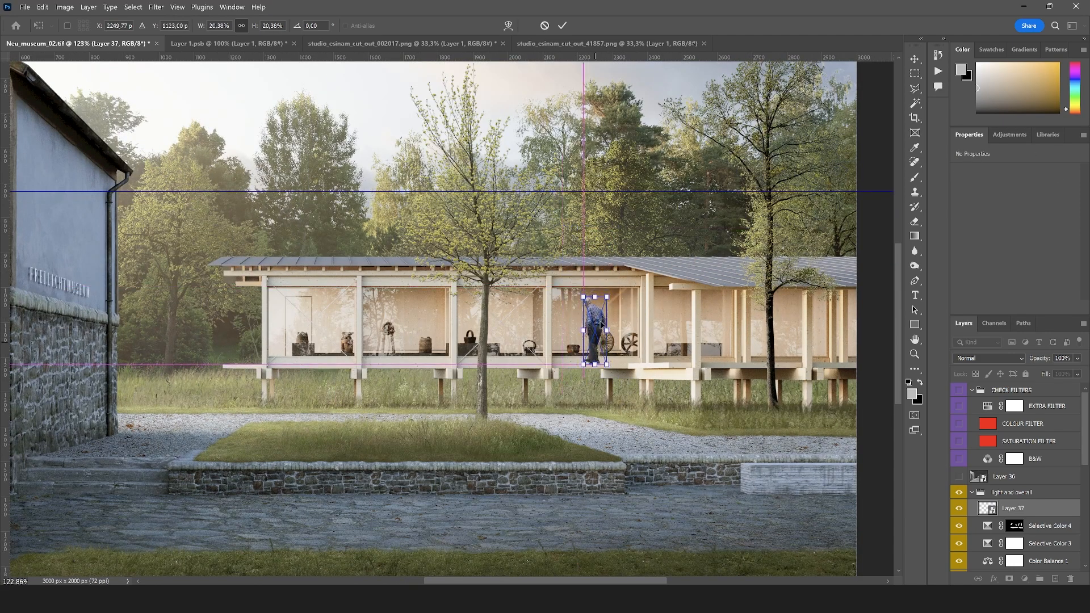
{"action": "left_click_drag", "start_coordinate": [606, 298], "coordinate": [594, 327]}
{"action": "key", "text": "Return"}
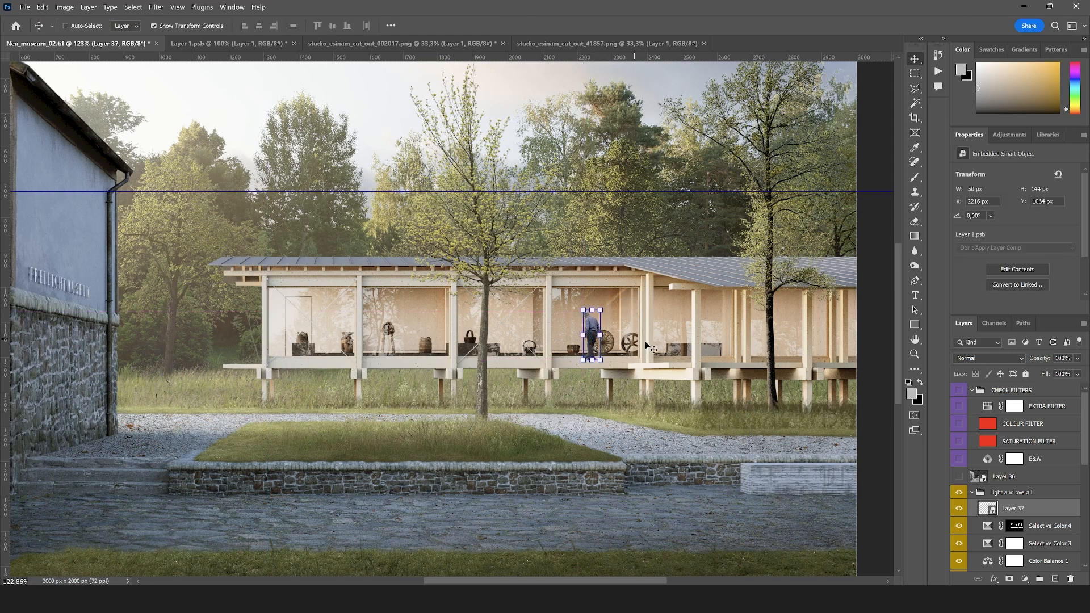
Move the horizontal guide back to the figure's head height using the camera-view layer as reference, and hide that layer again
{"action": "left_click", "coordinate": [959, 476]}
{"action": "left_click_drag", "start_coordinate": [517, 192], "coordinate": [510, 311]}
{"action": "left_click", "coordinate": [959, 477]}
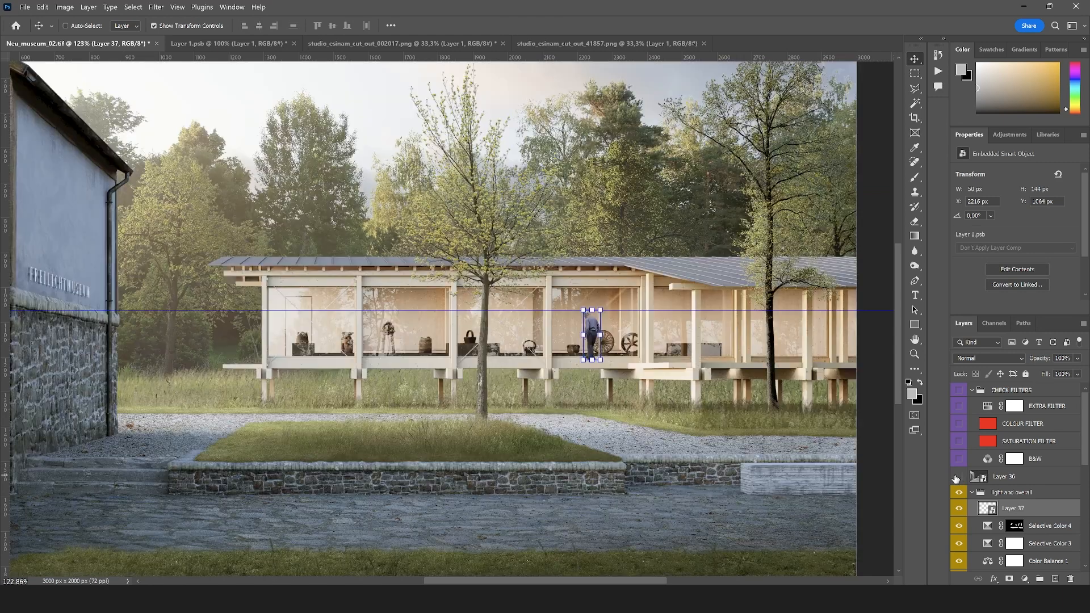
Switch to the Polygonal Lasso tool and collapse the light and overall group in the layer stack
{"action": "left_click", "coordinate": [915, 88]}
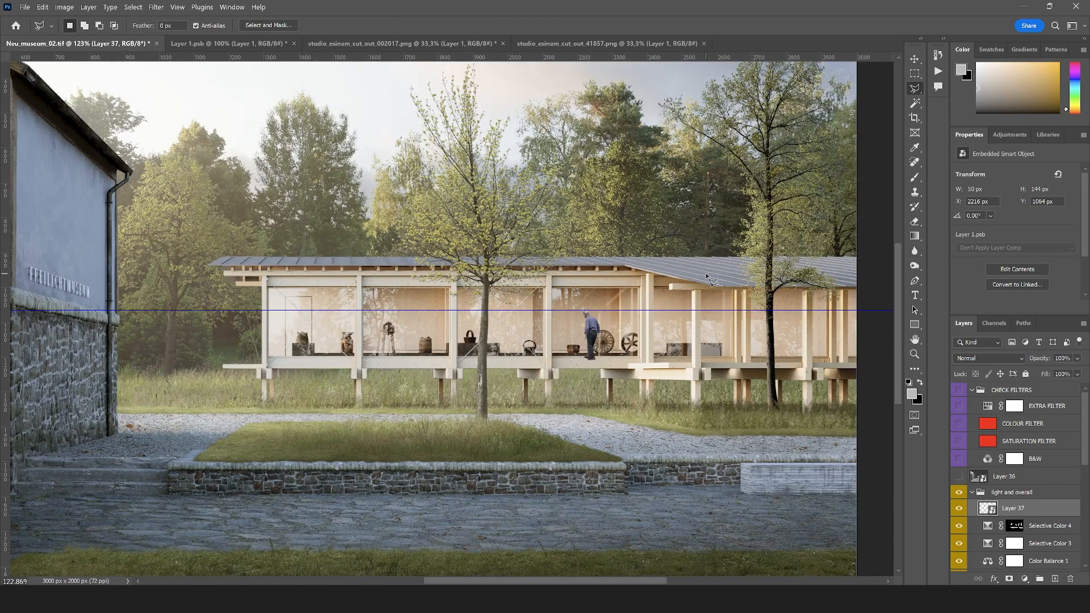
{"action": "left_click", "coordinate": [975, 395]}
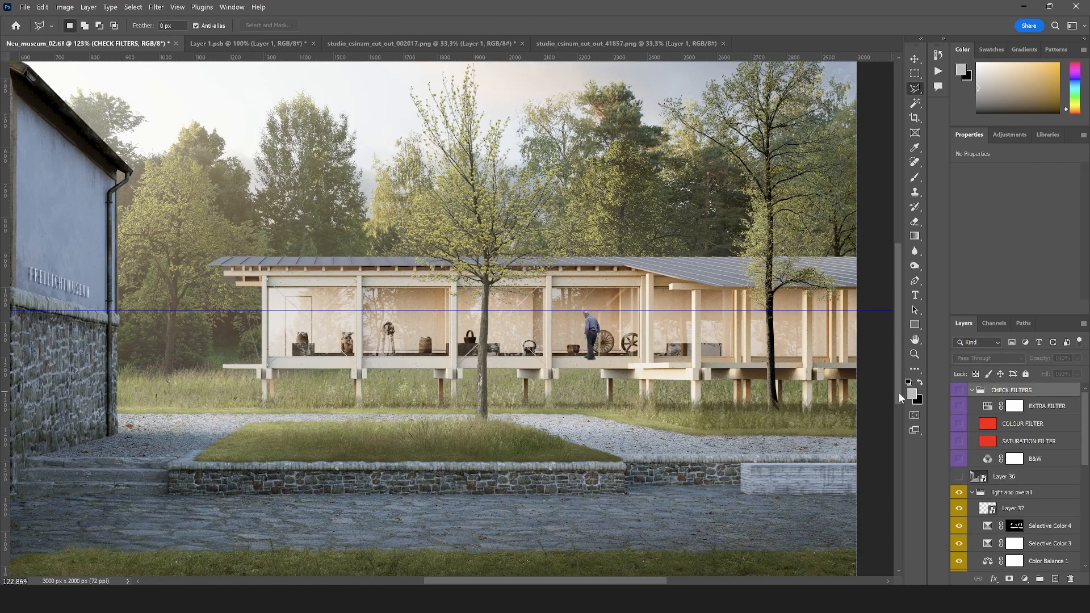
{"action": "left_click", "coordinate": [972, 391]}
{"action": "left_click", "coordinate": [972, 423]}
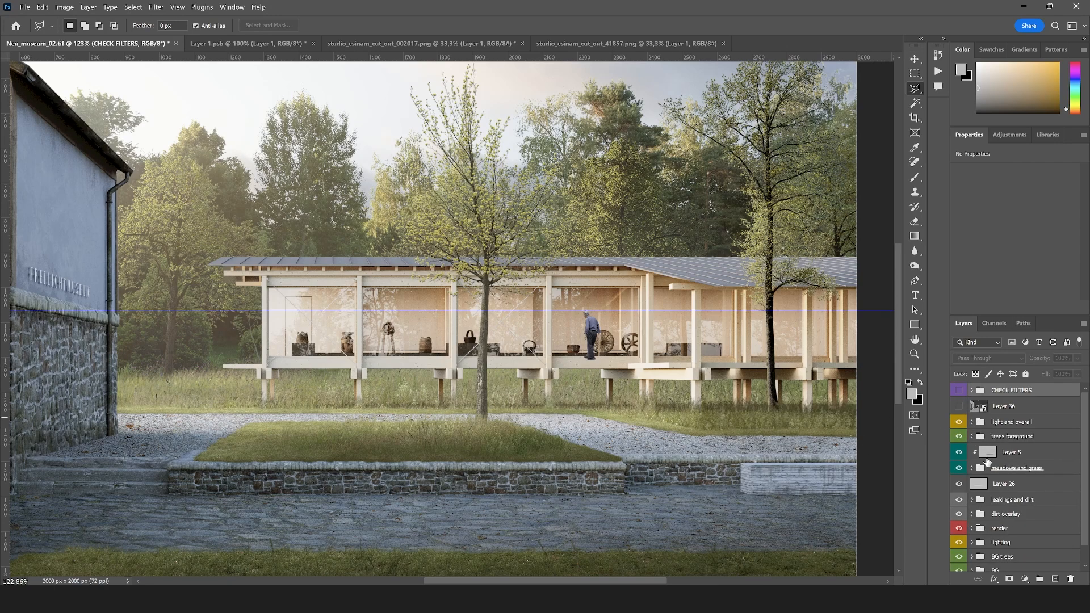
{"action": "left_click", "coordinate": [971, 391]}
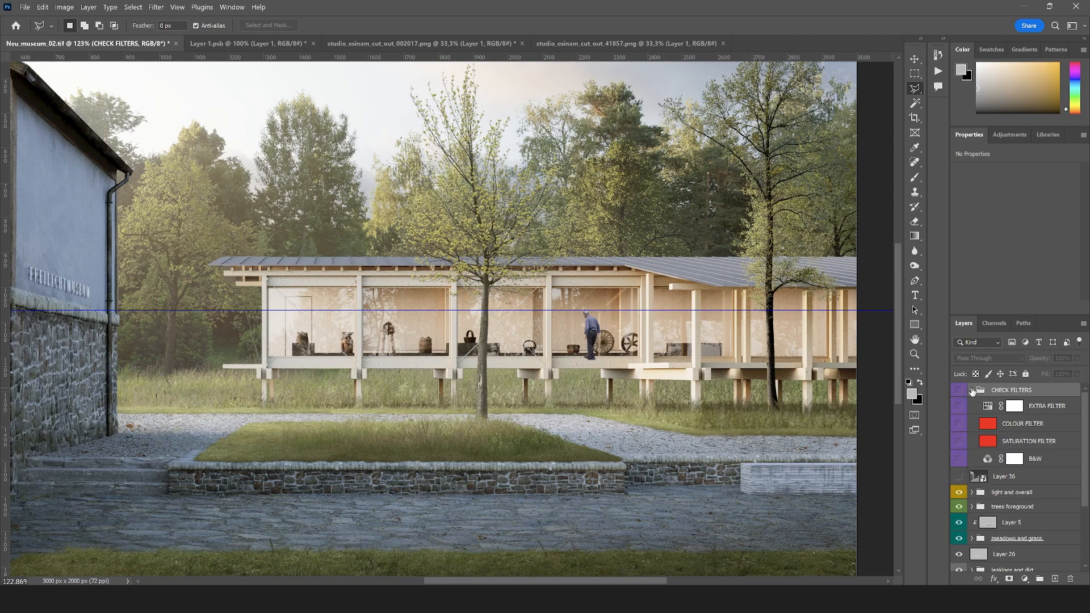
Move the elderly man's Layer 37 out of the light and overall group into a new blue-labelled group named people above it
{"action": "left_click", "coordinate": [971, 391]}
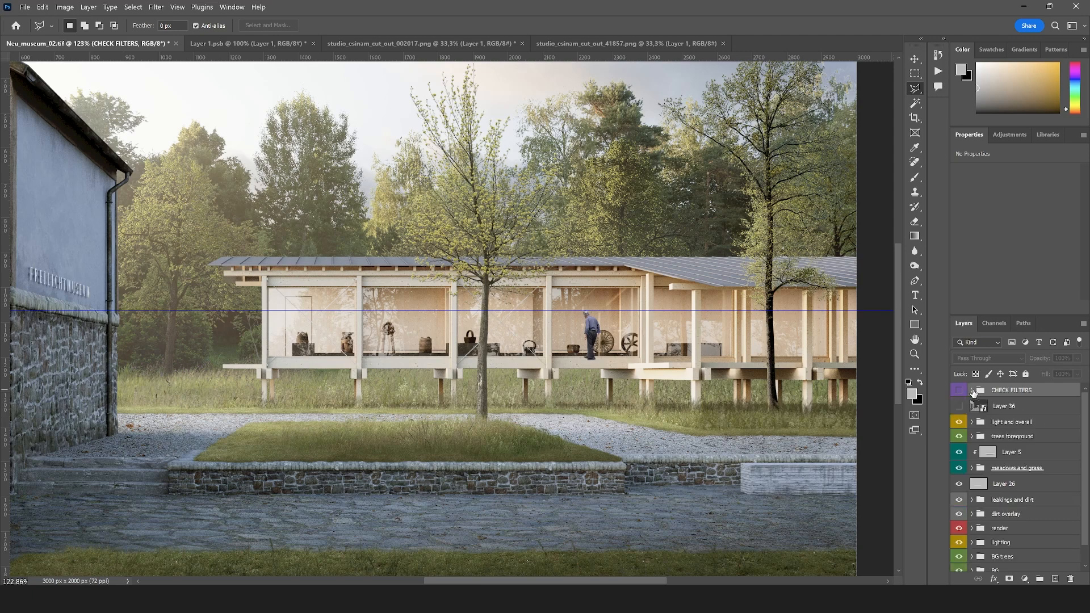
{"action": "left_click", "coordinate": [959, 422]}
{"action": "left_click", "coordinate": [959, 422]}
{"action": "left_click", "coordinate": [972, 422]}
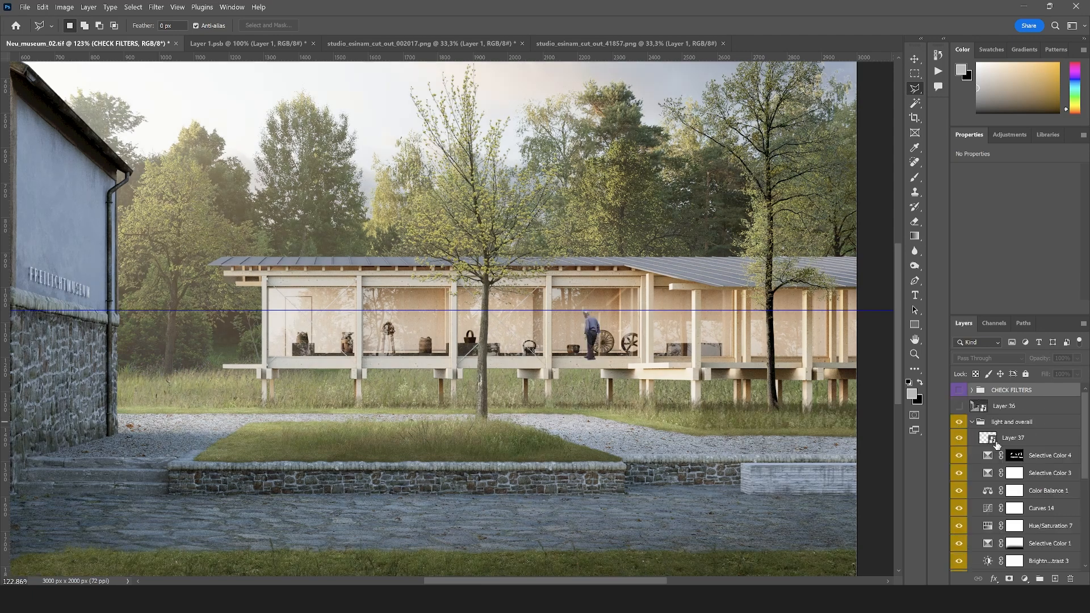
{"action": "left_click", "coordinate": [992, 441]}
{"action": "left_click", "coordinate": [1004, 407]}
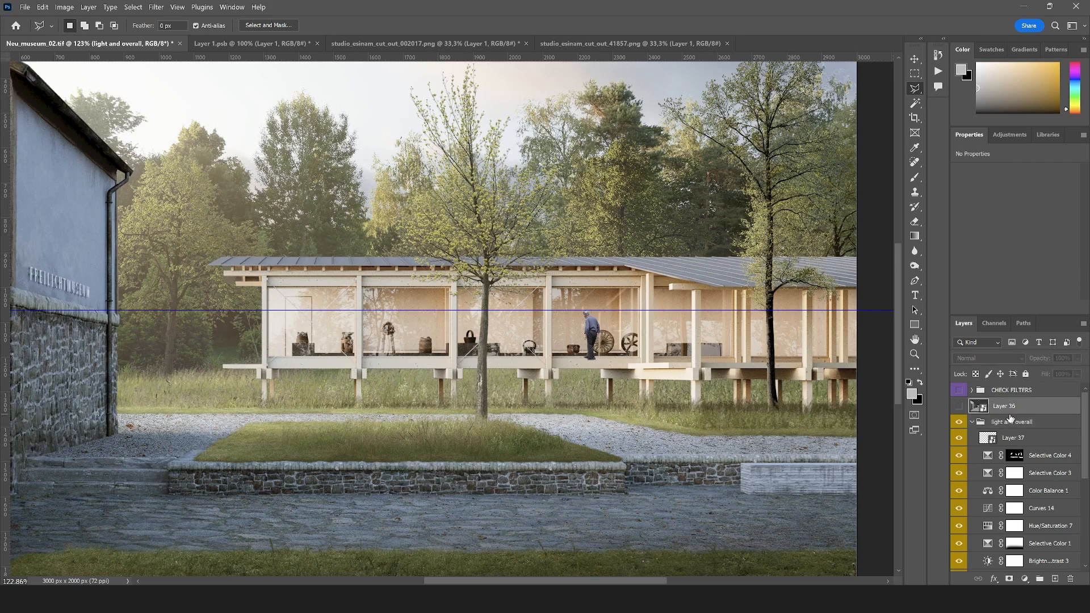
{"action": "left_click", "coordinate": [1008, 442]}
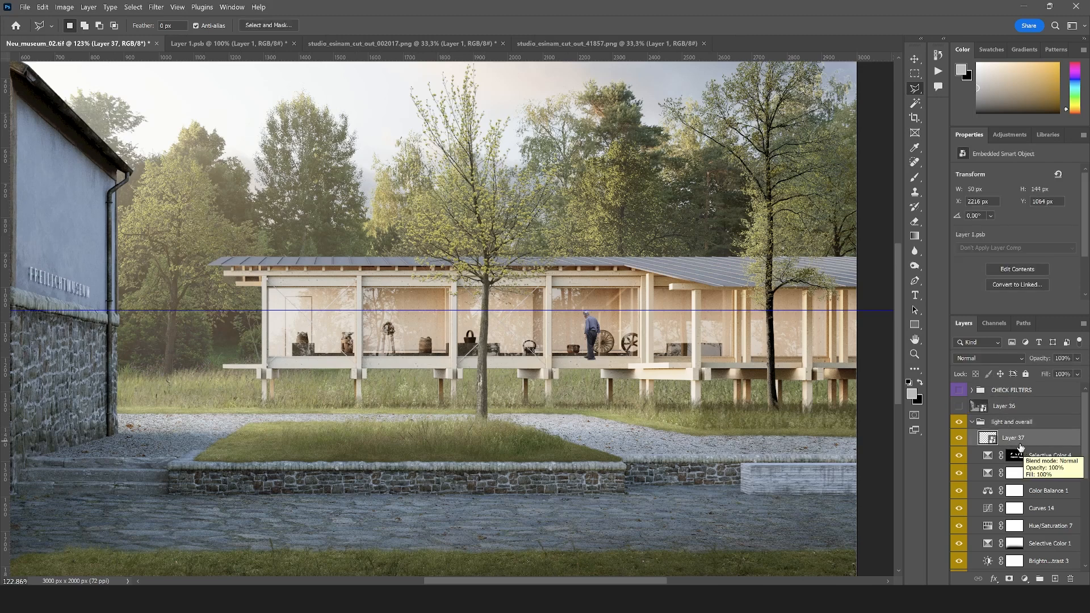
{"action": "left_click_drag", "start_coordinate": [1020, 444], "coordinate": [1027, 418]}
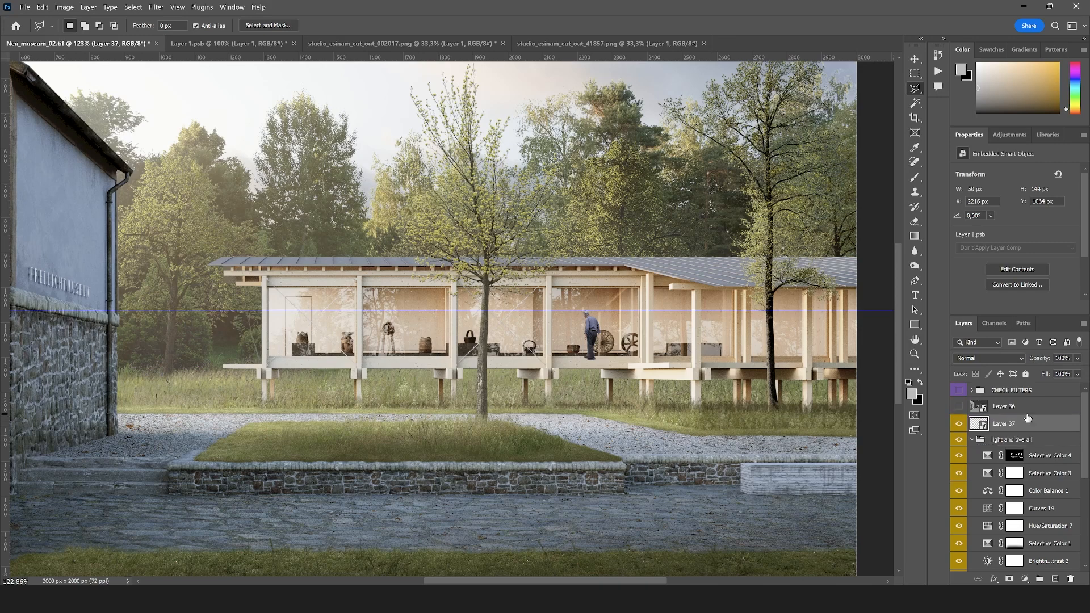
{"action": "left_click", "coordinate": [1030, 412]}
{"action": "key", "text": "ctrl+z"}
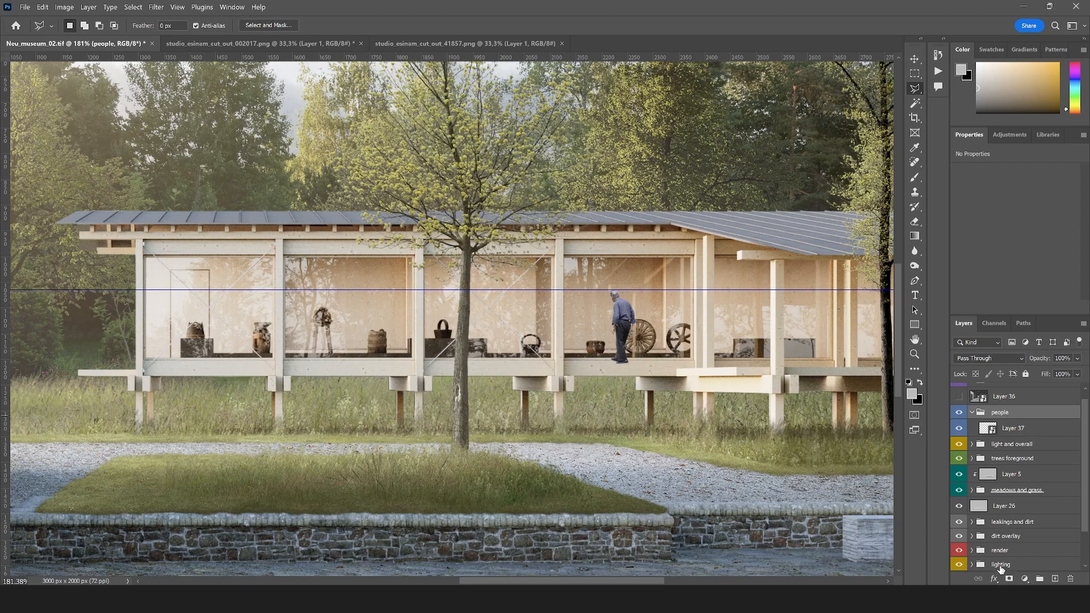
Select the pavilion's glass panes with the Magic Wand on the ID0 mask layer inside the render group
{"action": "left_click", "coordinate": [972, 550]}
{"action": "scroll", "coordinate": [991, 542], "scroll_direction": "down", "scroll_amount": 5}
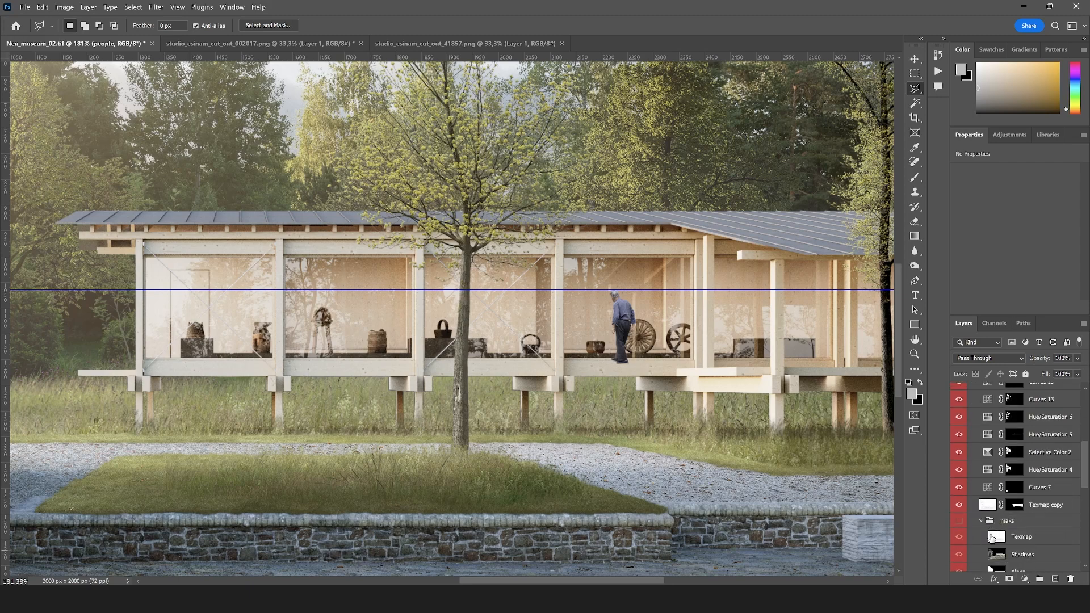
{"action": "scroll", "coordinate": [991, 539], "scroll_direction": "down", "scroll_amount": 1}
{"action": "left_click", "coordinate": [988, 502]}
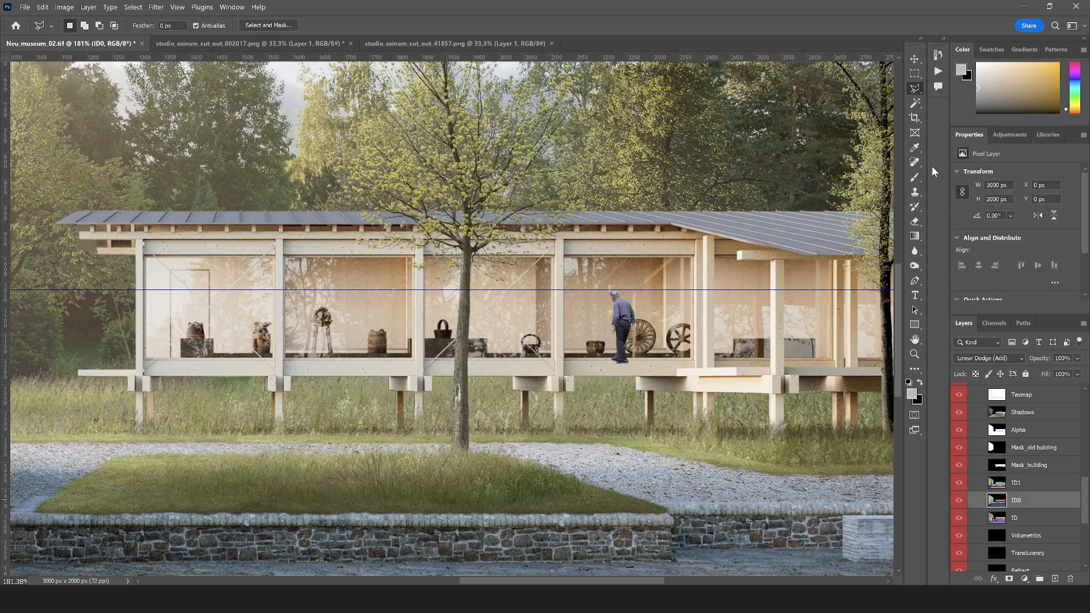
{"action": "left_click", "coordinate": [914, 103]}
{"action": "left_click", "coordinate": [583, 327]}
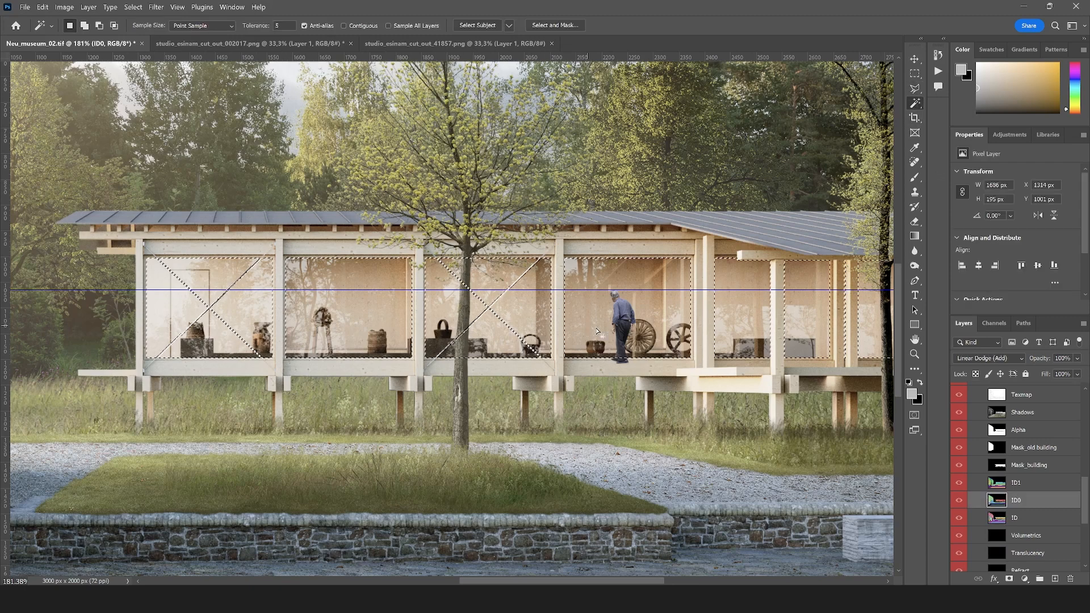
Mask the people group with the glass pane selection so the figures show only behind the windows
{"action": "scroll", "coordinate": [993, 421], "scroll_direction": "up", "scroll_amount": 15}
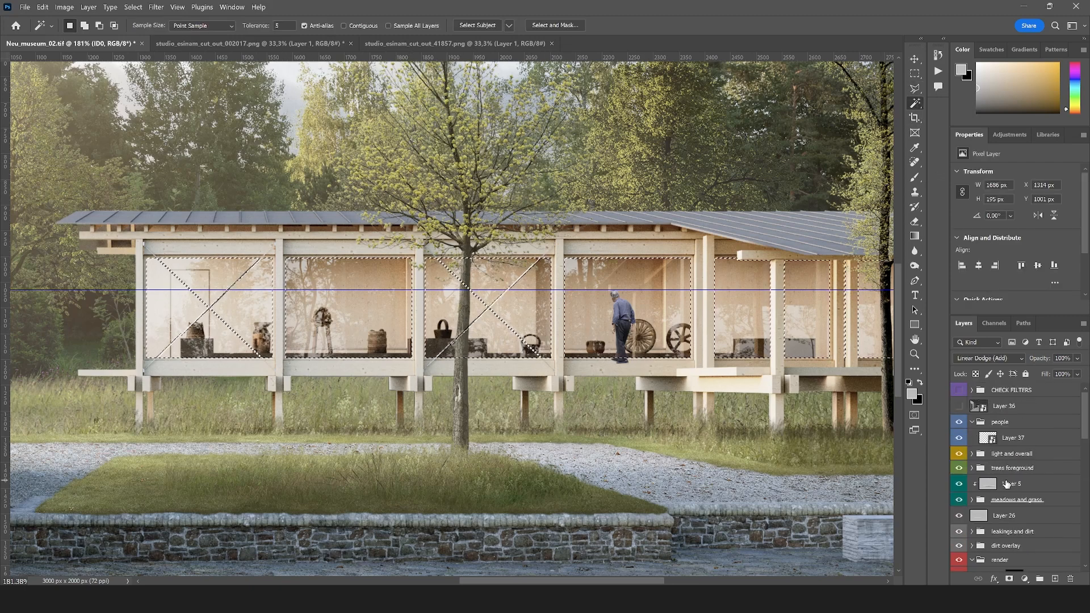
{"action": "left_click", "coordinate": [994, 421]}
{"action": "left_click", "coordinate": [1009, 579]}
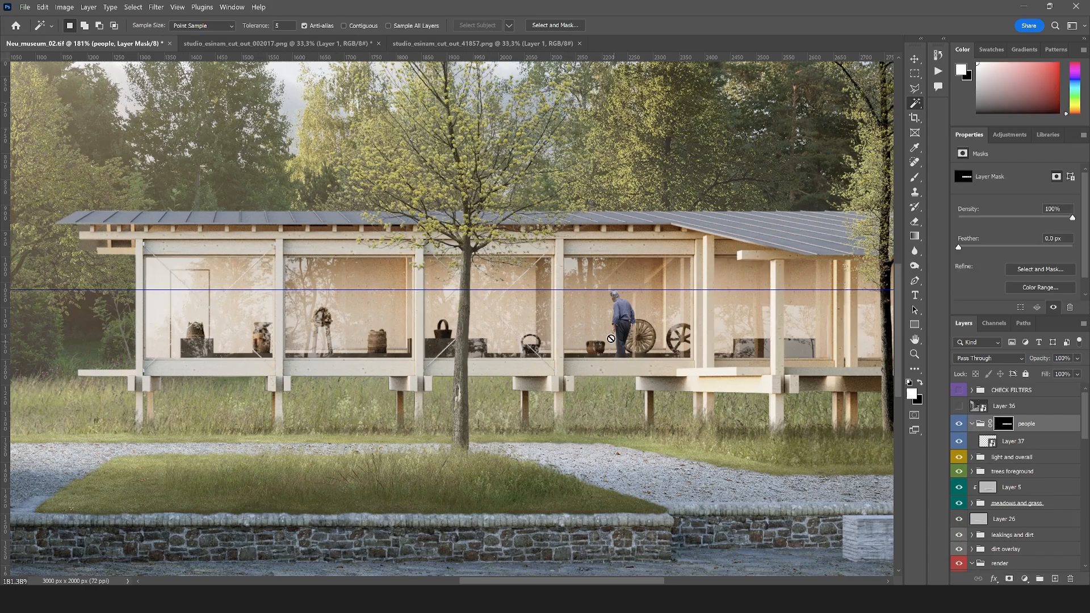
{"action": "scroll", "coordinate": [595, 334], "scroll_direction": "down", "scroll_amount": 3}
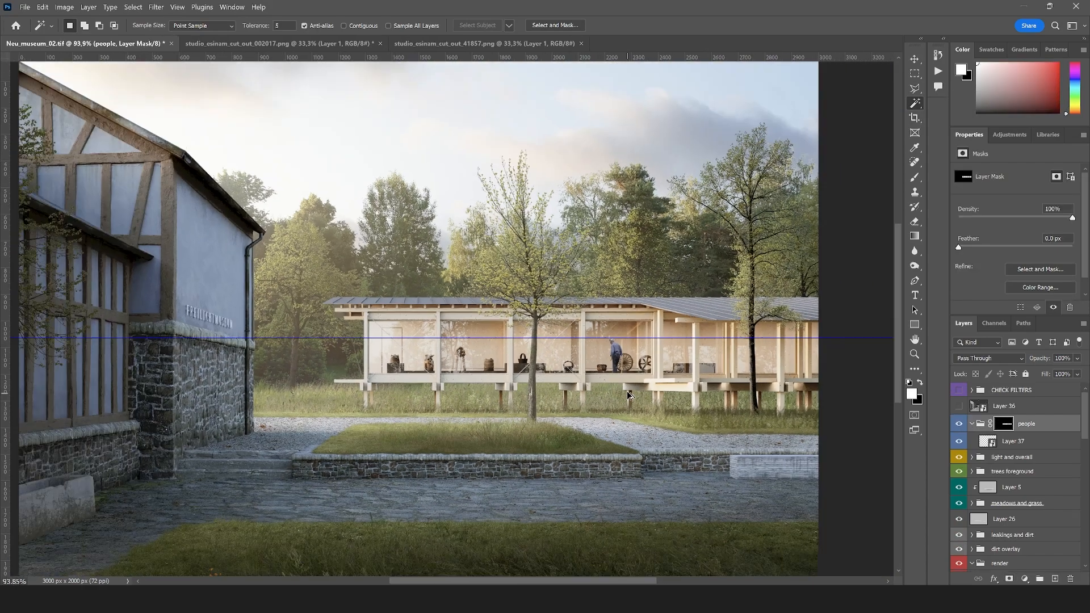
{"action": "scroll", "coordinate": [597, 364], "scroll_direction": "up", "scroll_amount": 2}
Convert the woman cut-out in studio_esinam_cut_out_41857.png to a smart object and bring it into the people group of Neu_museum_02
{"action": "left_click", "coordinate": [298, 45]}
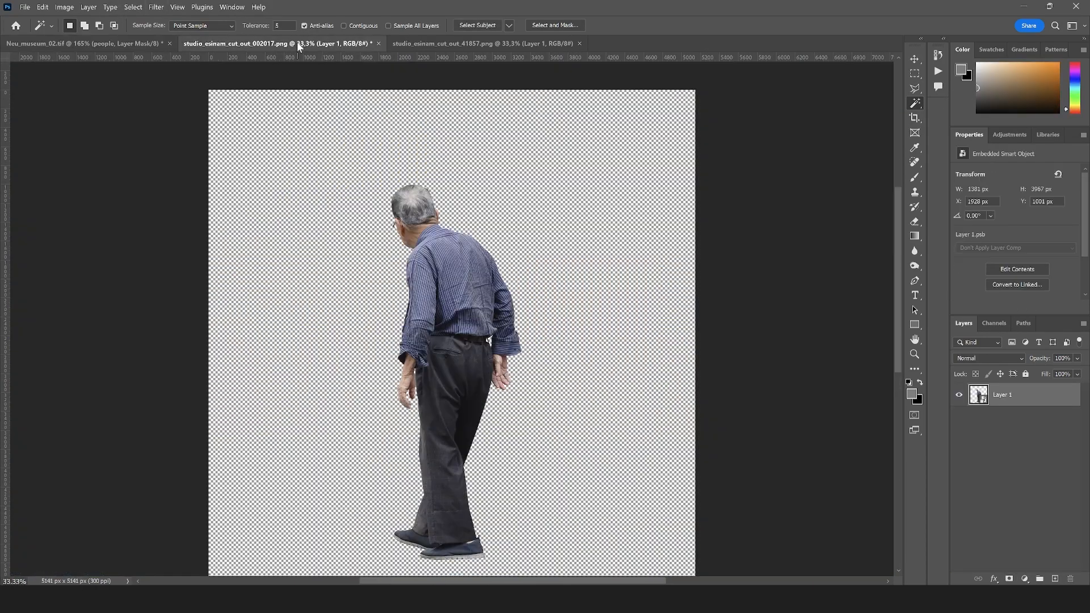
{"action": "left_click", "coordinate": [483, 44]}
{"action": "right_click", "coordinate": [1028, 422]}
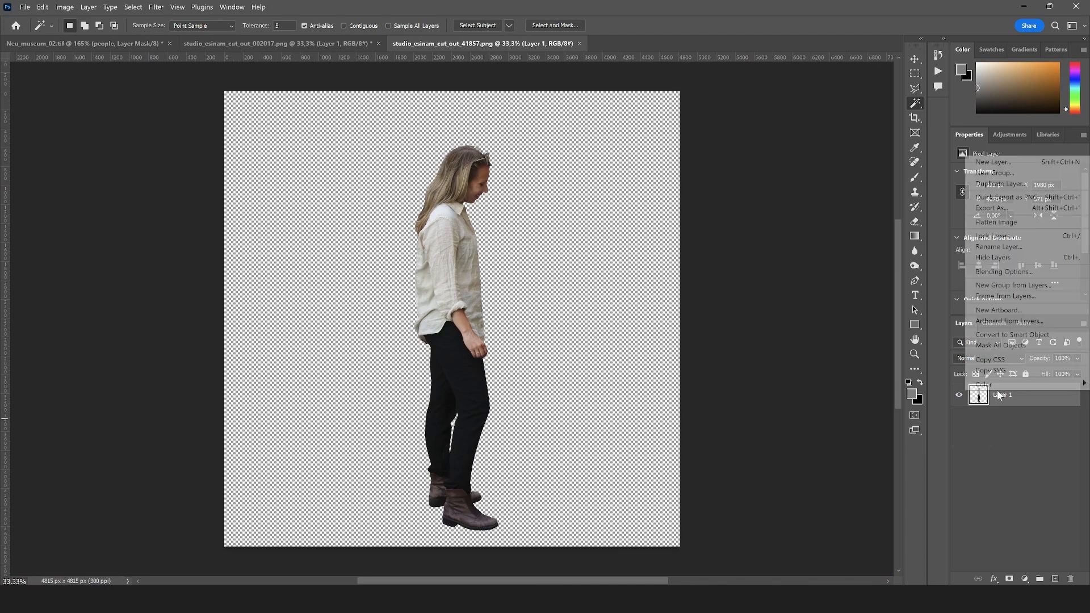
{"action": "left_click", "coordinate": [1013, 335]}
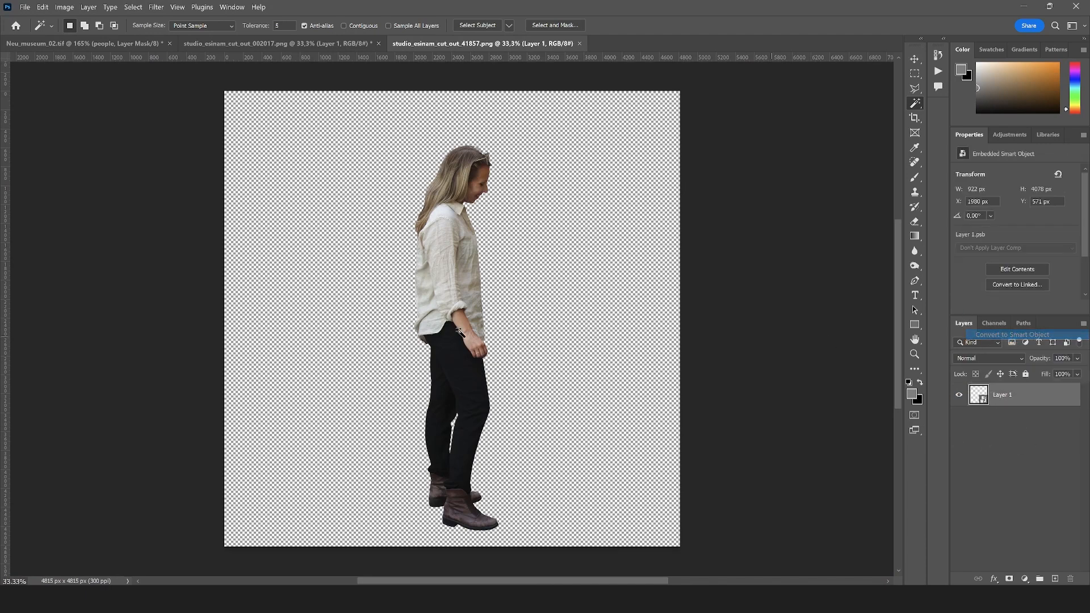
{"action": "key", "text": "v"}
{"action": "left_click_drag", "start_coordinate": [461, 269], "coordinate": [62, 48]}
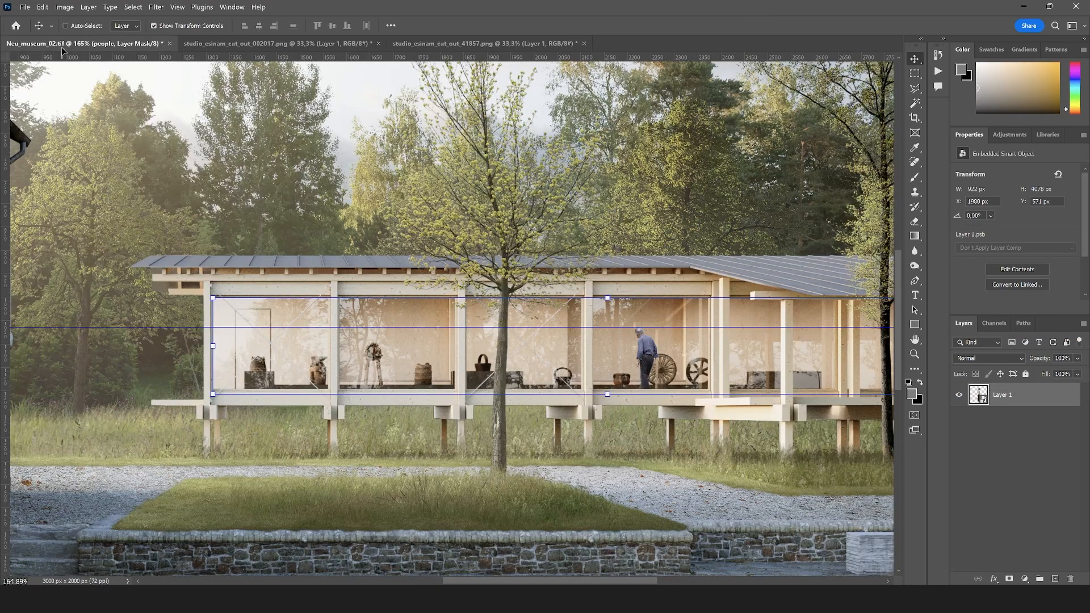
{"action": "left_click_drag", "start_coordinate": [638, 369], "coordinate": [612, 365]}
Scale the woman cut-out to 29 × 128 px and place her inside the pavilion facing the elderly man
{"action": "scroll", "coordinate": [626, 339], "scroll_direction": "down", "scroll_amount": 5}
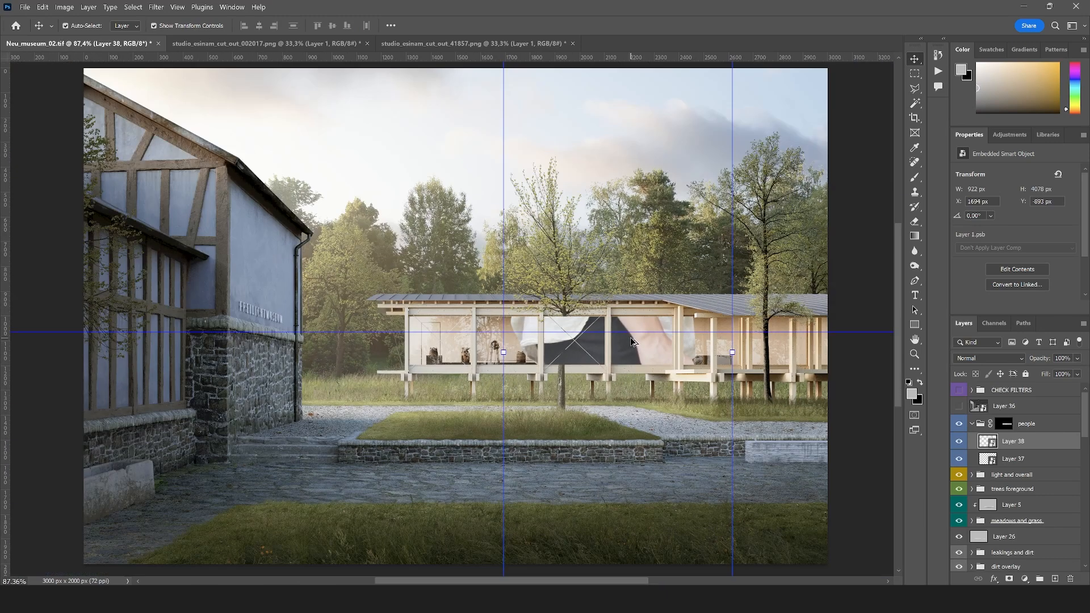
{"action": "scroll", "coordinate": [626, 484], "scroll_direction": "down", "scroll_amount": 3}
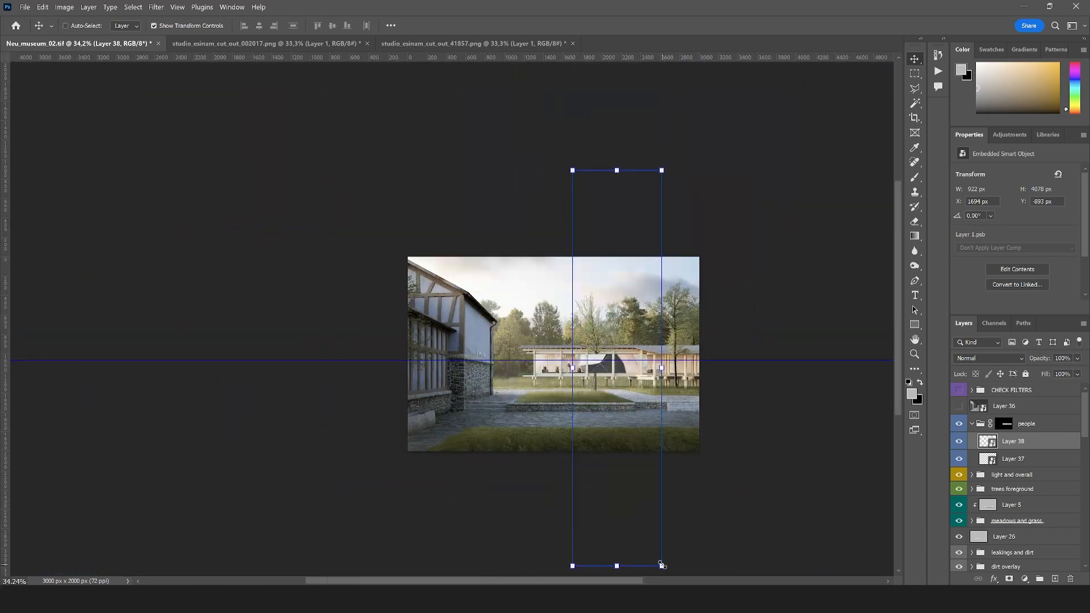
{"action": "left_click_drag", "start_coordinate": [663, 566], "coordinate": [632, 377]}
{"action": "scroll", "coordinate": [631, 377], "scroll_direction": "up", "scroll_amount": 8}
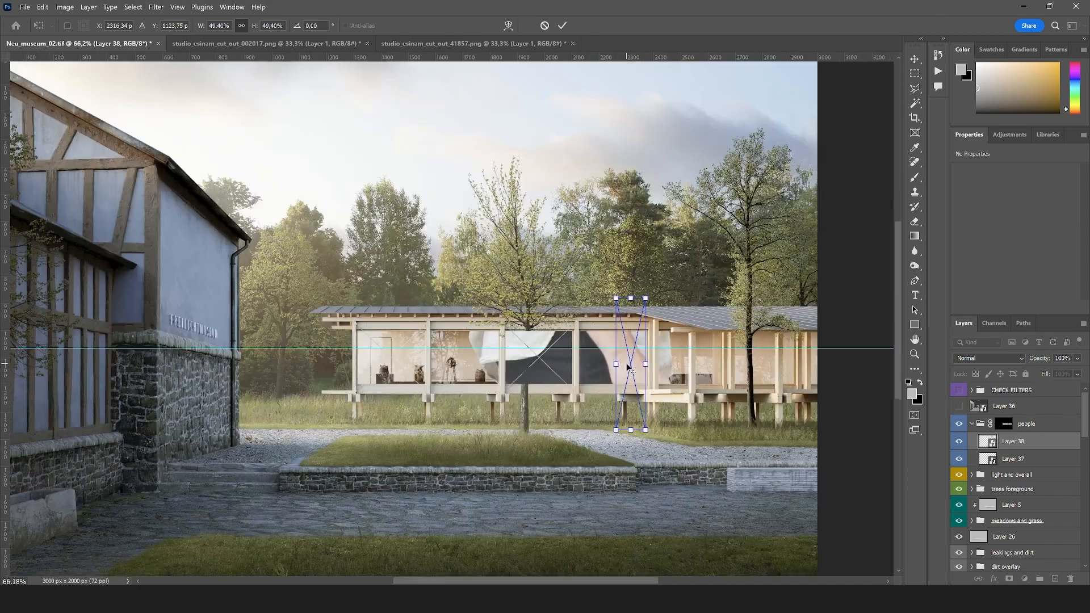
{"action": "left_click_drag", "start_coordinate": [665, 489], "coordinate": [533, 403]}
{"action": "scroll", "coordinate": [564, 382], "scroll_direction": "up", "scroll_amount": 4}
{"action": "key", "text": "Return"}
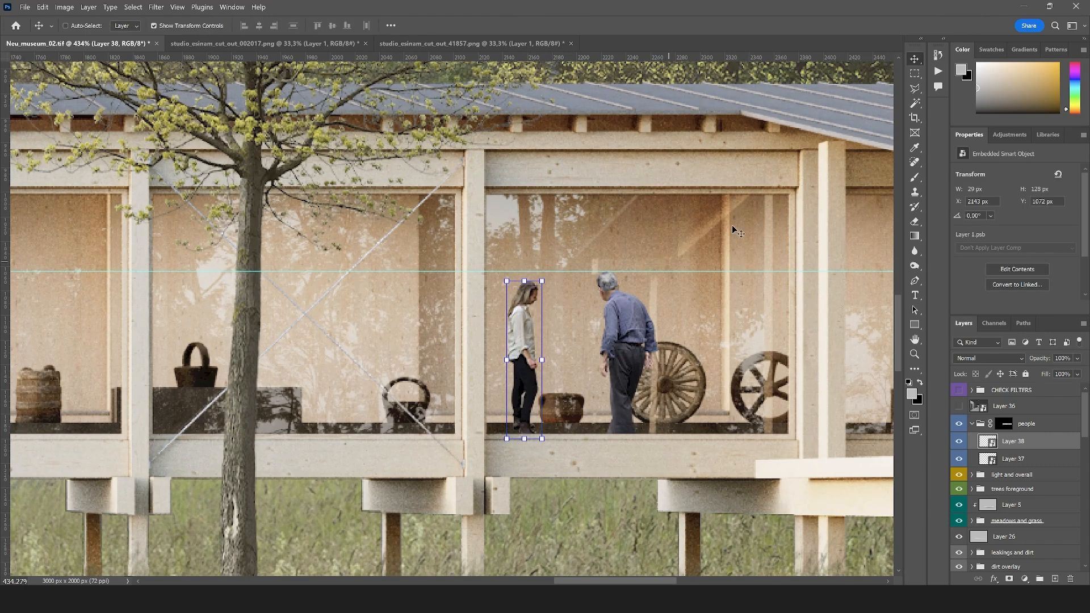
Add a layer mask to the woman that hides her feet along the dark floor strip behind the glass
{"action": "left_click", "coordinate": [915, 74]}
{"action": "scroll", "coordinate": [539, 424], "scroll_direction": "up", "scroll_amount": 8}
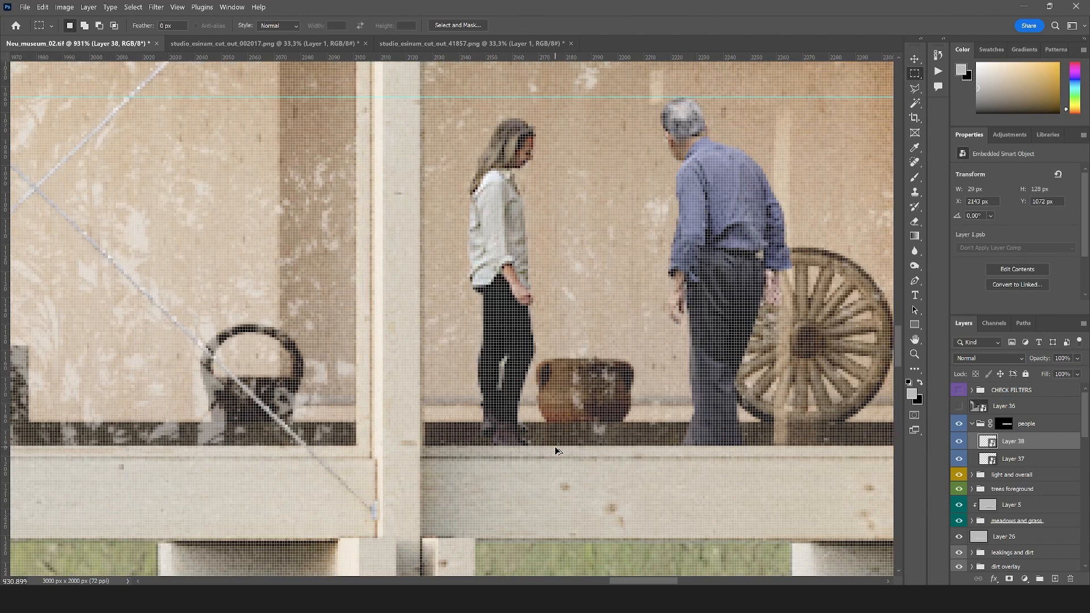
{"action": "left_click_drag", "start_coordinate": [633, 490], "coordinate": [427, 422]}
{"action": "left_click", "coordinate": [1009, 579], "text": "alt"}
{"action": "scroll", "coordinate": [583, 405], "scroll_direction": "down", "scroll_amount": 12}
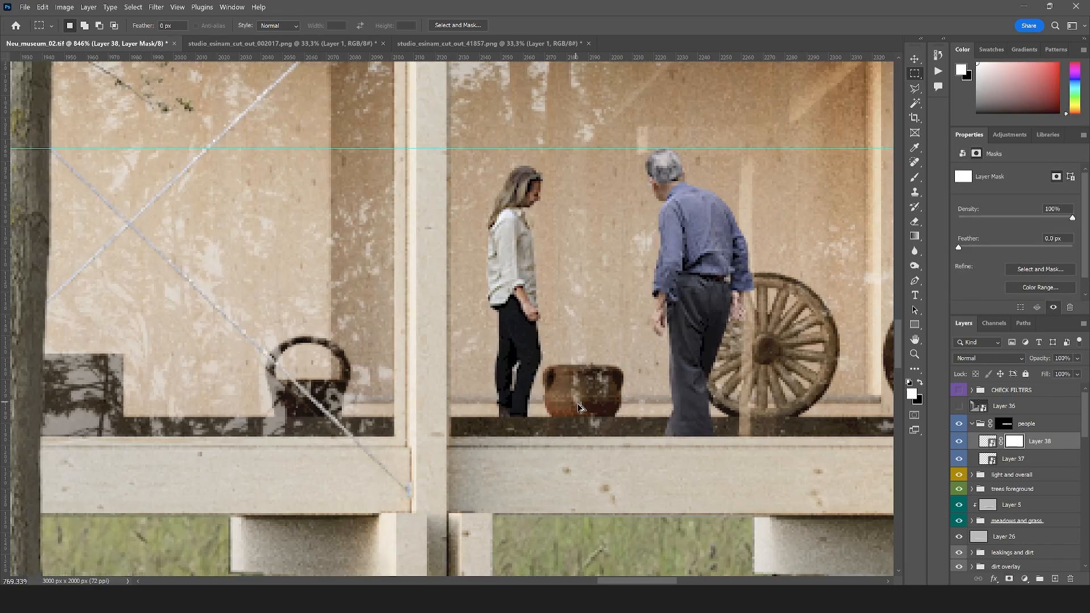
{"action": "scroll", "coordinate": [583, 405], "scroll_direction": "down", "scroll_amount": 6}
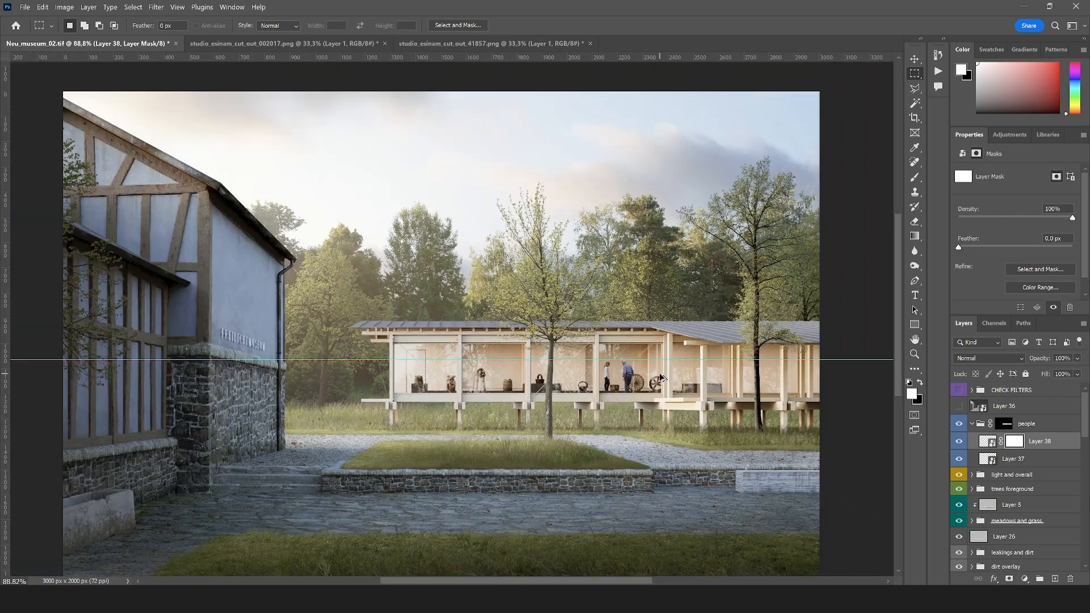
Move the elderly man right to X 2277 px, between the two spinning wheels
{"action": "left_click", "coordinate": [1000, 458]}
{"action": "scroll", "coordinate": [624, 398], "scroll_direction": "up", "scroll_amount": 7}
{"action": "key", "text": "v"}
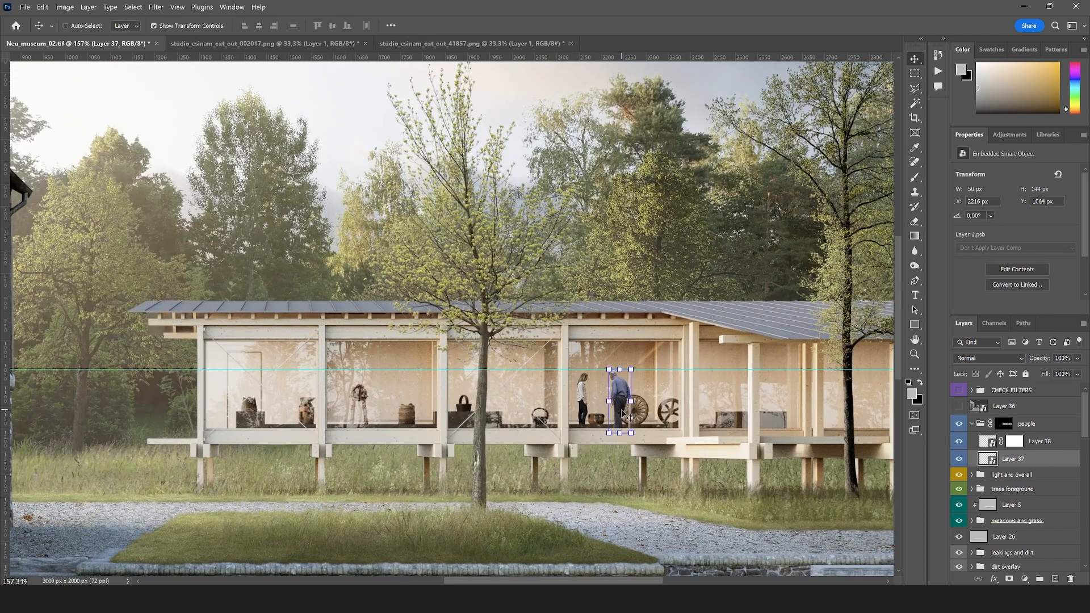
{"action": "left_click_drag", "start_coordinate": [623, 401], "coordinate": [653, 396]}
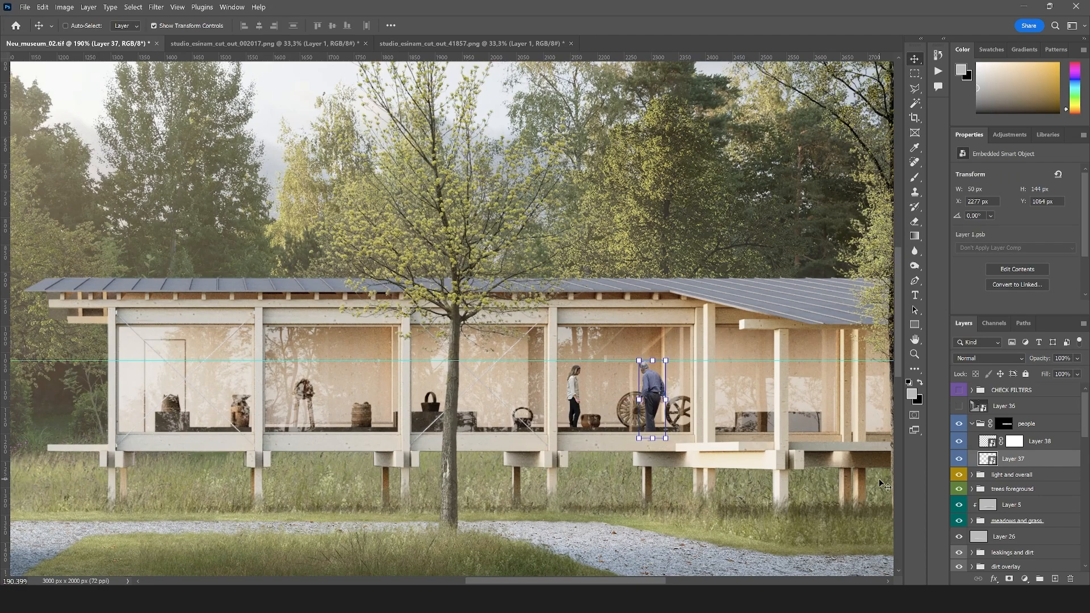
Move the woman right to X 2173 px so she overlaps the basket
{"action": "left_click", "coordinate": [990, 443]}
{"action": "scroll", "coordinate": [693, 400], "scroll_direction": "down", "scroll_amount": 5}
{"action": "scroll", "coordinate": [565, 358], "scroll_direction": "up", "scroll_amount": 7}
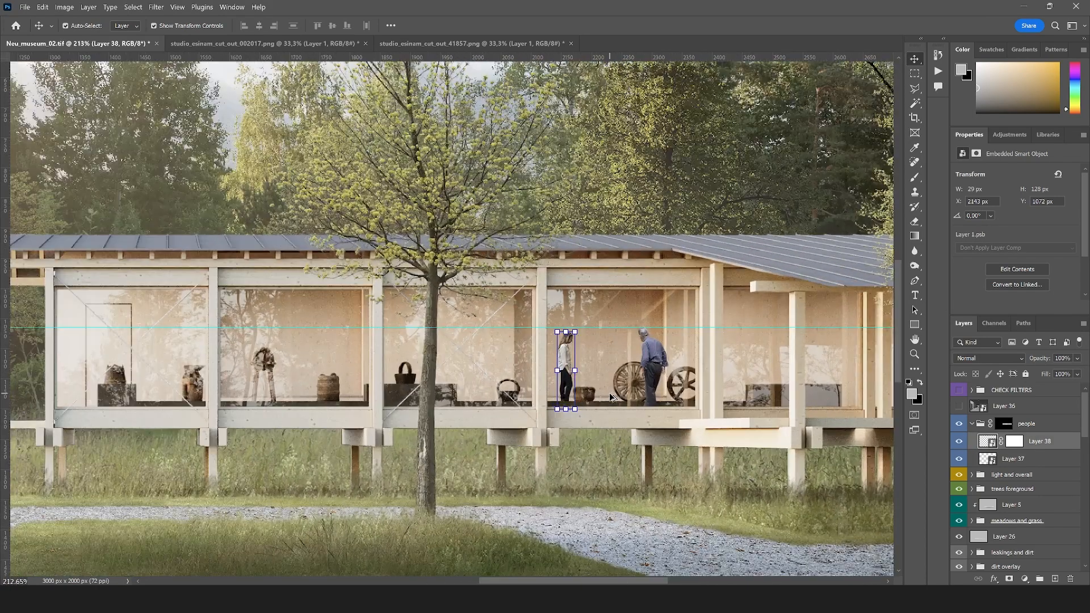
{"action": "left_click_drag", "start_coordinate": [566, 358], "coordinate": [587, 358]}
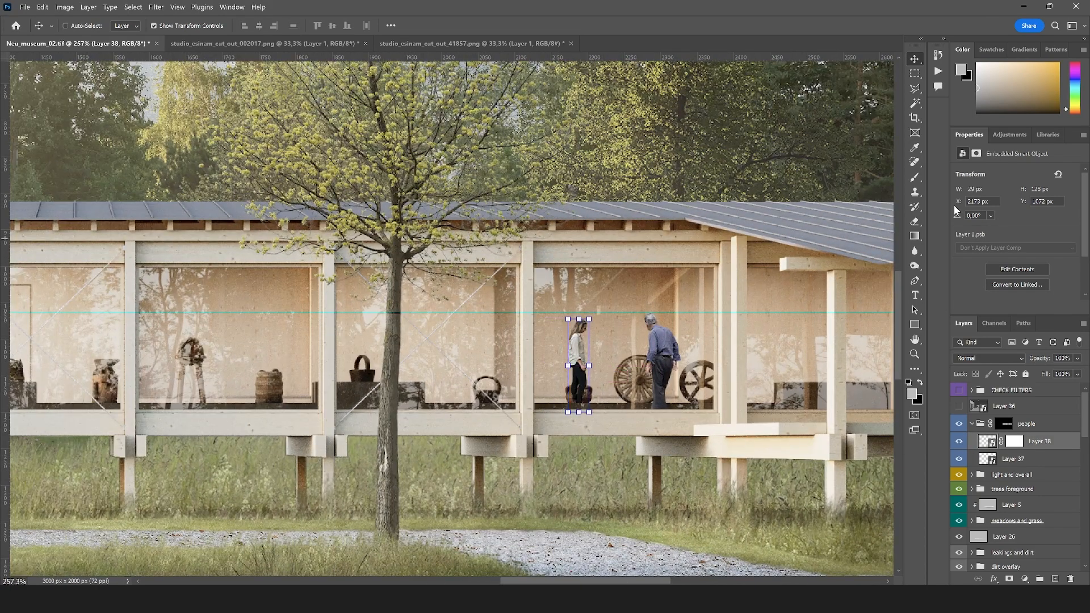
Outline the woman's lower legs along the top edge of the basket with the Polygonal Lasso
{"action": "left_click", "coordinate": [914, 89]}
{"action": "scroll", "coordinate": [574, 386], "scroll_direction": "up", "scroll_amount": 5}
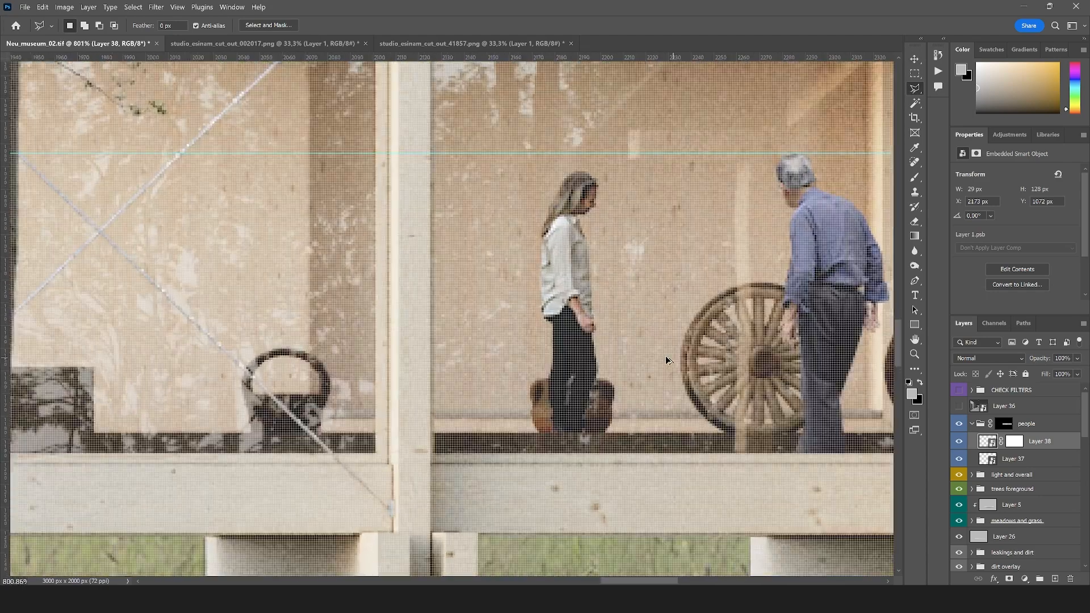
{"action": "left_click", "coordinate": [537, 379]}
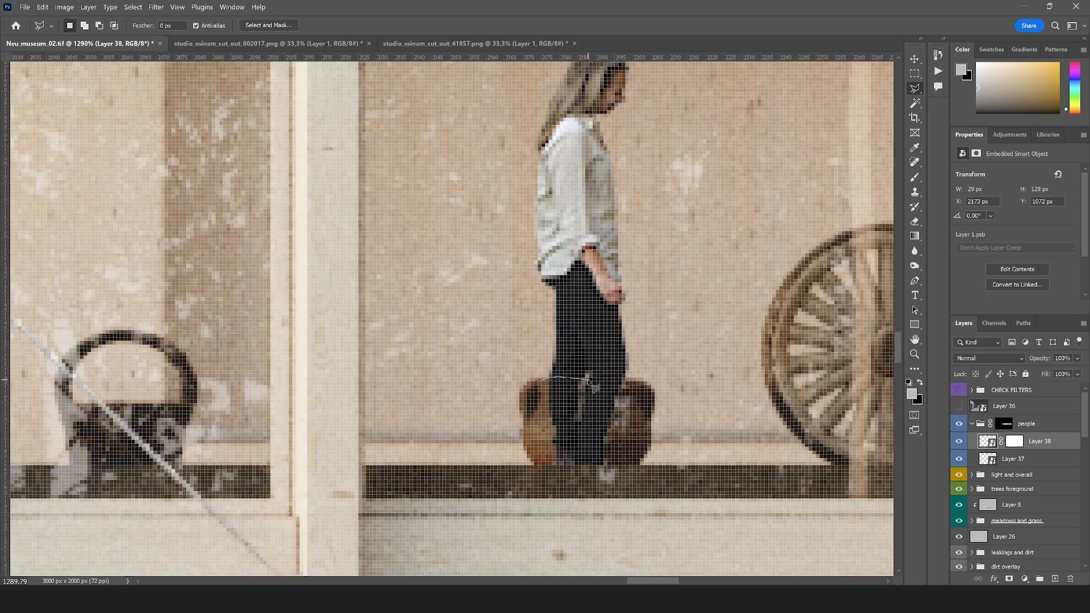
{"action": "left_click", "coordinate": [621, 378]}
{"action": "left_click", "coordinate": [641, 381]}
{"action": "left_click", "coordinate": [640, 435]}
{"action": "left_click", "coordinate": [631, 476]}
{"action": "left_click", "coordinate": [567, 490]}
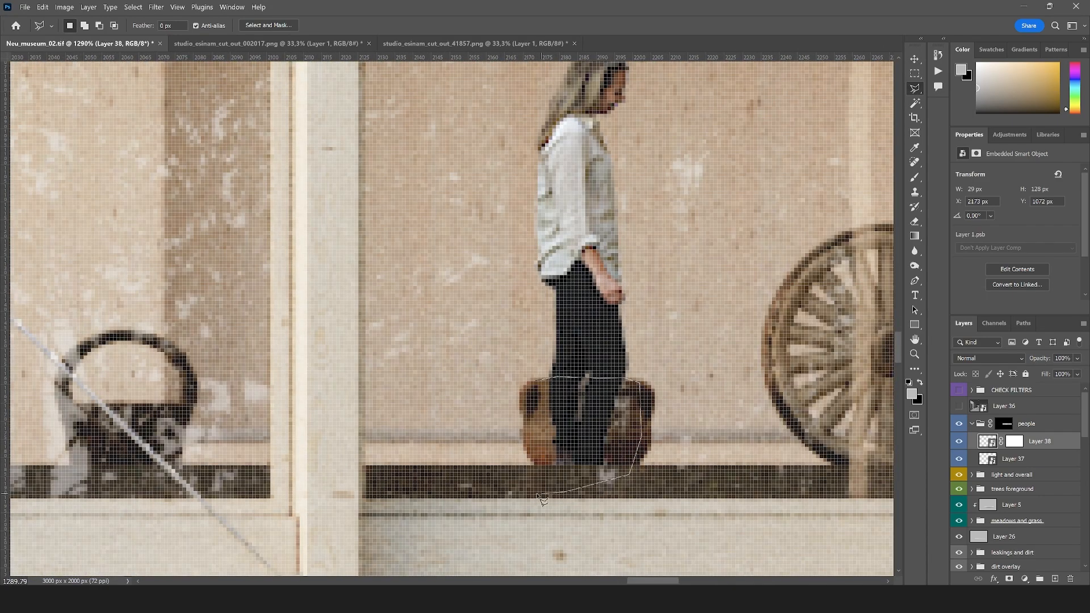
{"action": "left_click", "coordinate": [515, 481]}
{"action": "double_click", "coordinate": [512, 427]}
Fill the selected leg area with black on the woman's layer mask and deselect, so she stands behind the basket
{"action": "left_click", "coordinate": [1014, 441]}
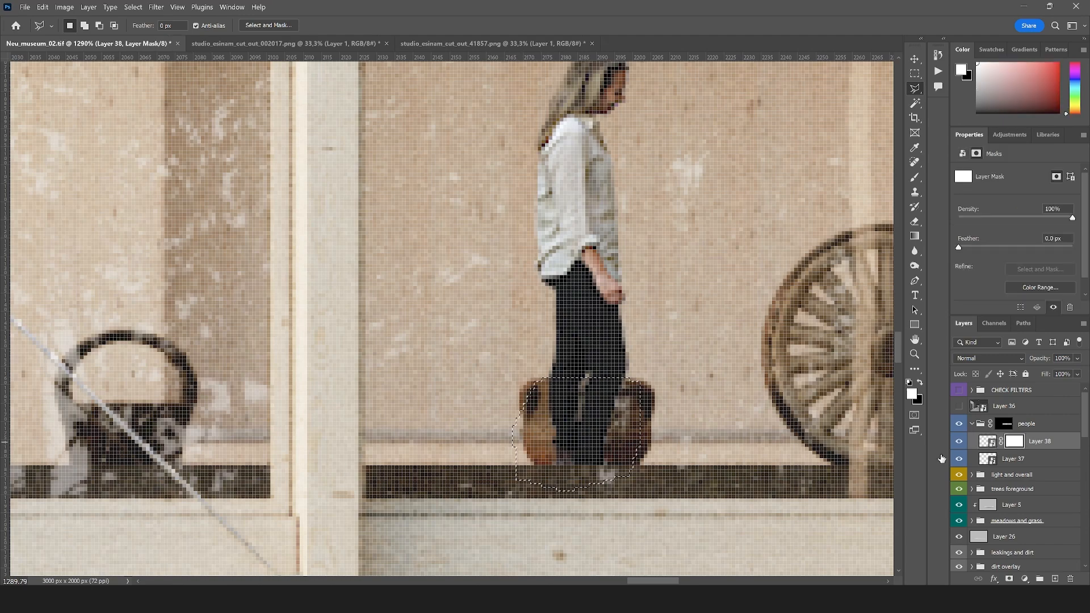
{"action": "key", "text": "x"}
{"action": "key", "text": "alt+BackSpace"}
{"action": "key", "text": "ctrl+d"}
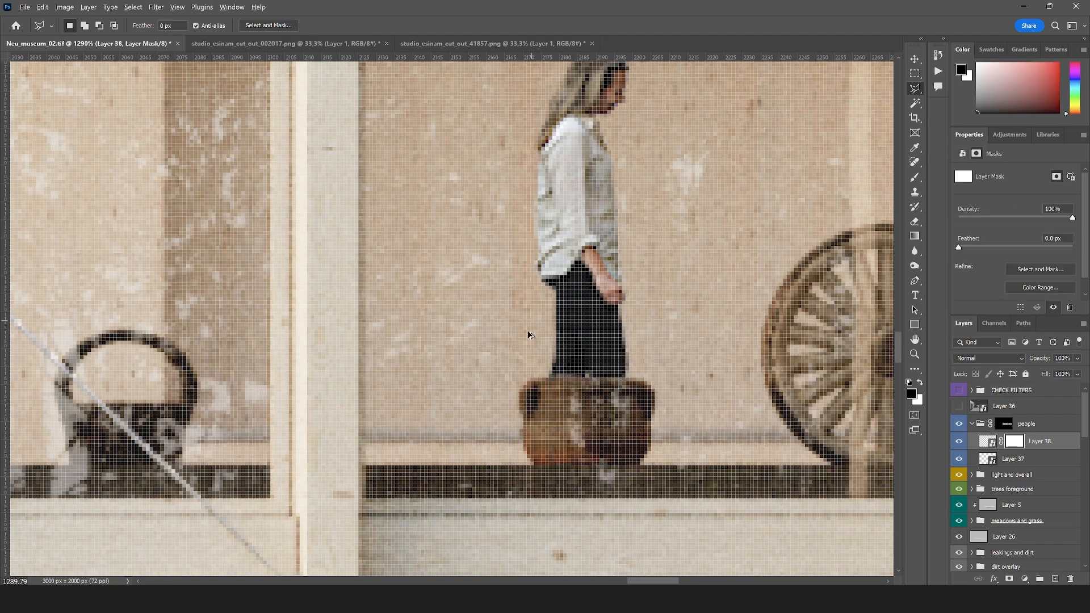
{"action": "scroll", "coordinate": [414, 439], "scroll_direction": "down", "scroll_amount": 12}
{"action": "scroll", "coordinate": [484, 435], "scroll_direction": "up", "scroll_amount": 2}
{"action": "scroll", "coordinate": [483, 436], "scroll_direction": "up", "scroll_amount": 1}
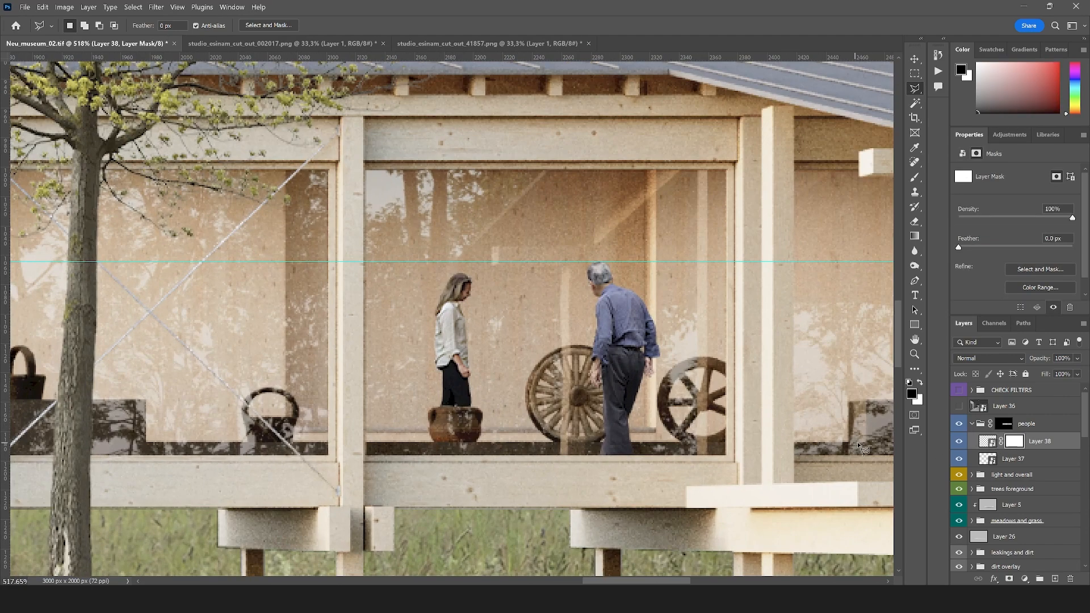
Unlink the woman's layer from its mask and move her right to X 2192 px, partly behind the basket
{"action": "left_click", "coordinate": [993, 446]}
{"action": "key", "text": "v"}
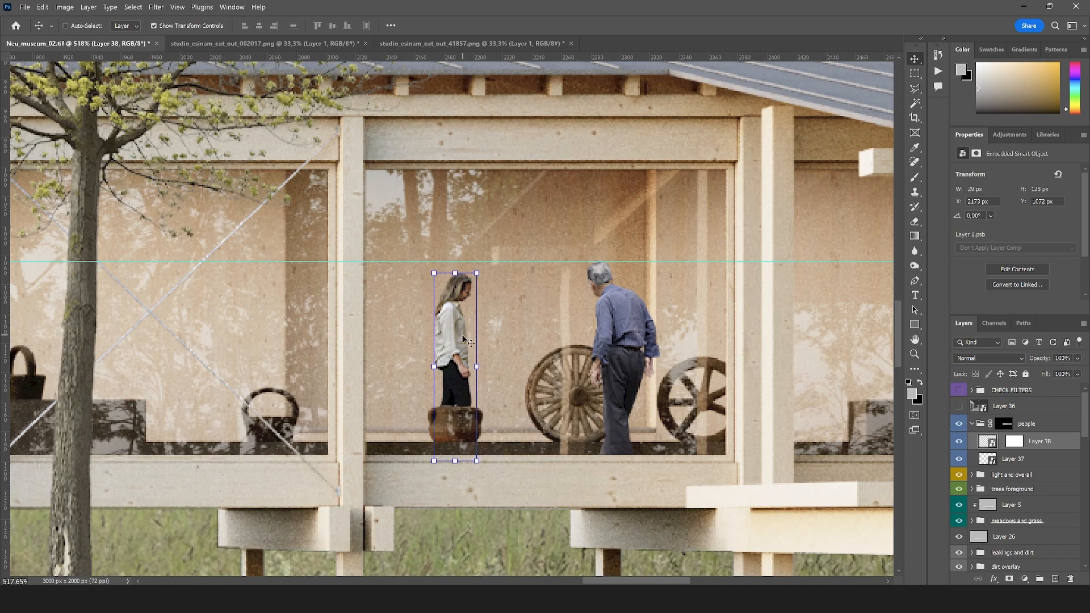
{"action": "left_click_drag", "start_coordinate": [464, 339], "coordinate": [484, 360]}
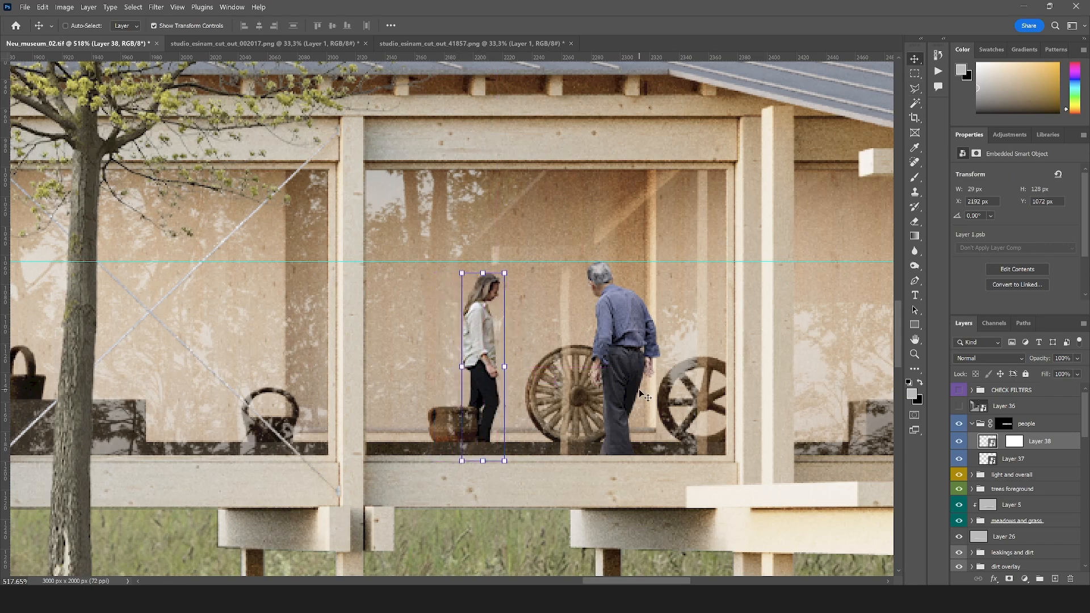
{"action": "left_click", "coordinate": [915, 89]}
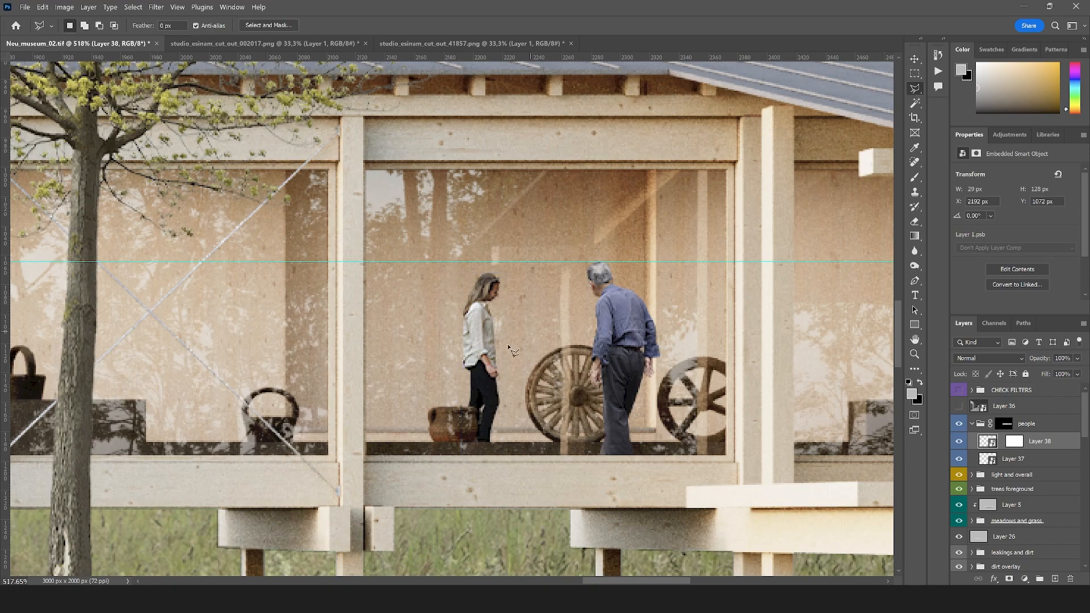
{"action": "scroll", "coordinate": [547, 386], "scroll_direction": "down", "scroll_amount": 10}
{"action": "scroll", "coordinate": [627, 316], "scroll_direction": "down", "scroll_amount": 3}
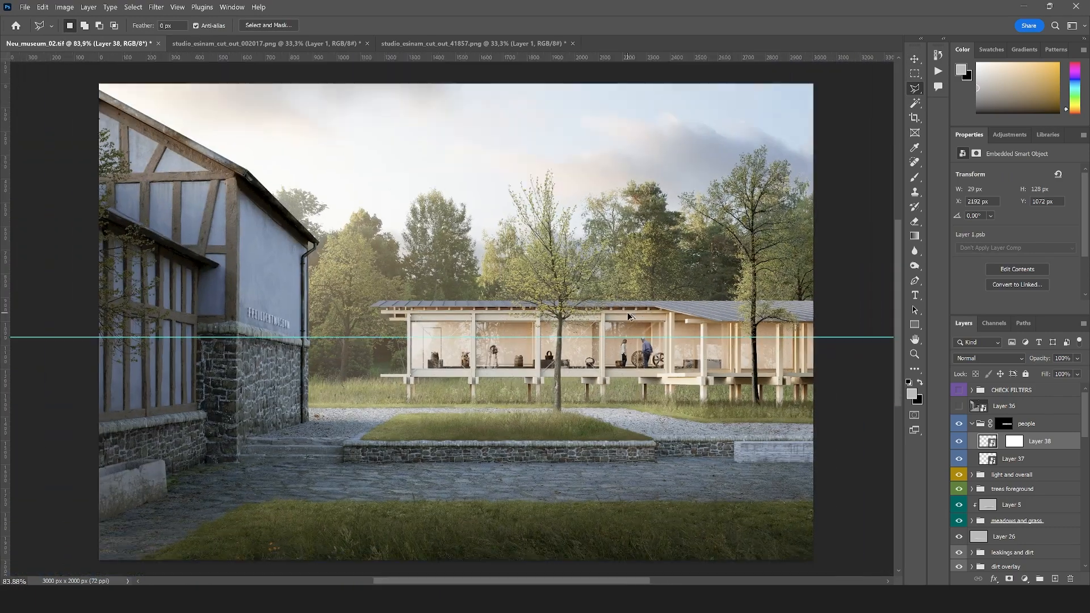
{"action": "scroll", "coordinate": [615, 346], "scroll_direction": "up", "scroll_amount": 2}
{"action": "scroll", "coordinate": [681, 392], "scroll_direction": "up", "scroll_amount": 6}
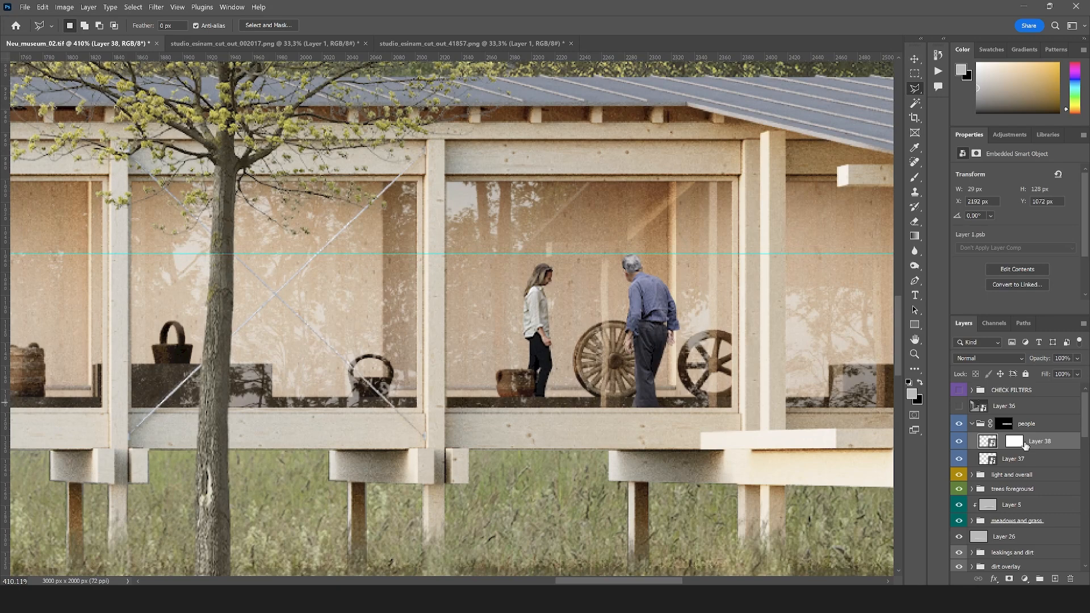
Duplicate the Reflect render pass and clip the copy to the people group, directly above it in the layer stack
{"action": "left_click", "coordinate": [1042, 429]}
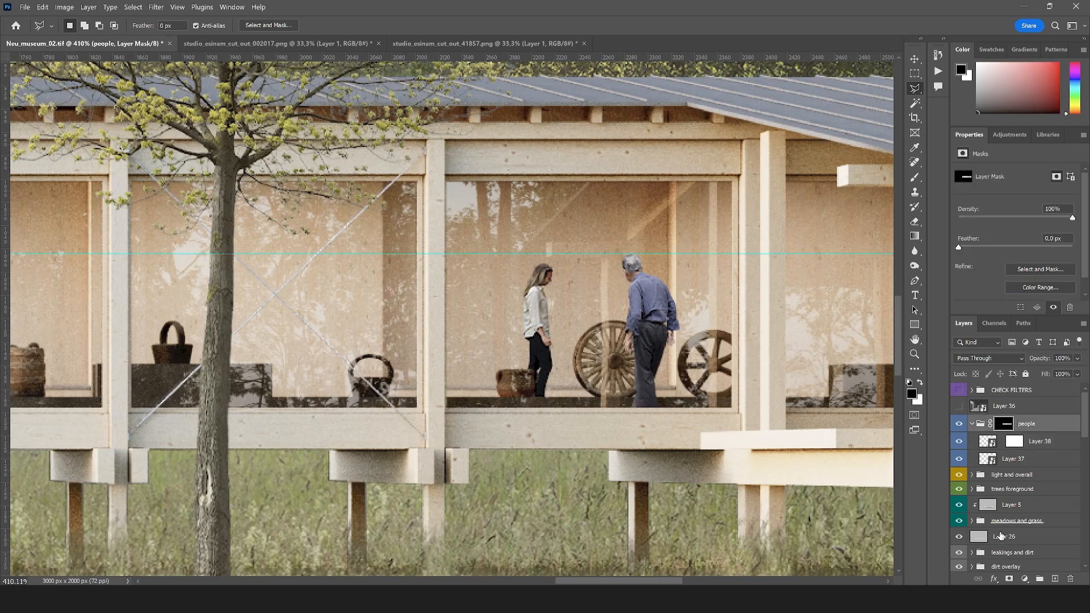
{"action": "scroll", "coordinate": [1001, 537], "scroll_direction": "down", "scroll_amount": 6}
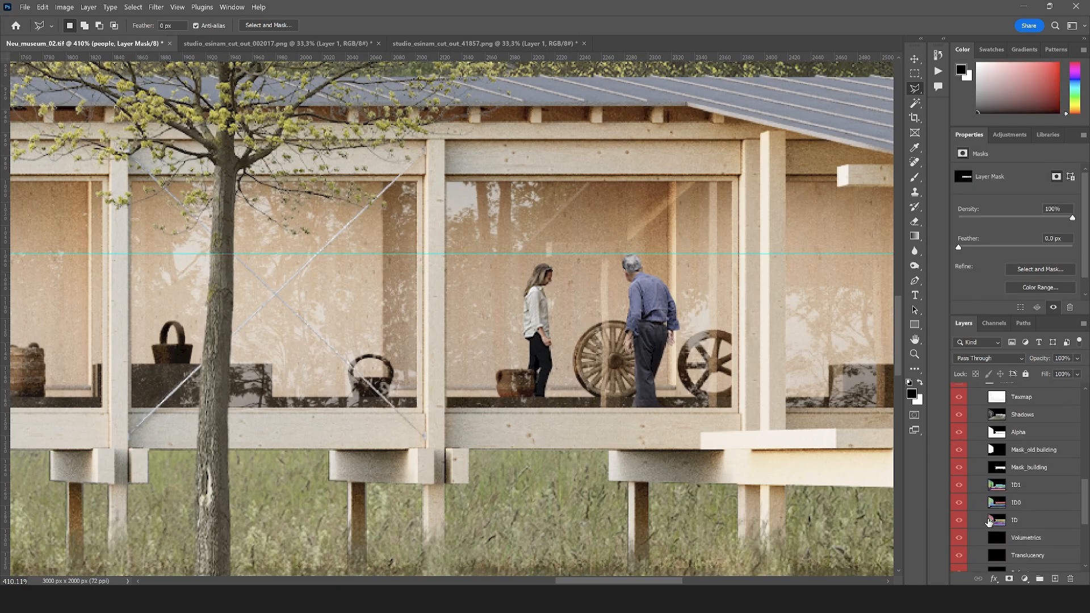
{"action": "scroll", "coordinate": [1030, 435], "scroll_direction": "down", "scroll_amount": 3}
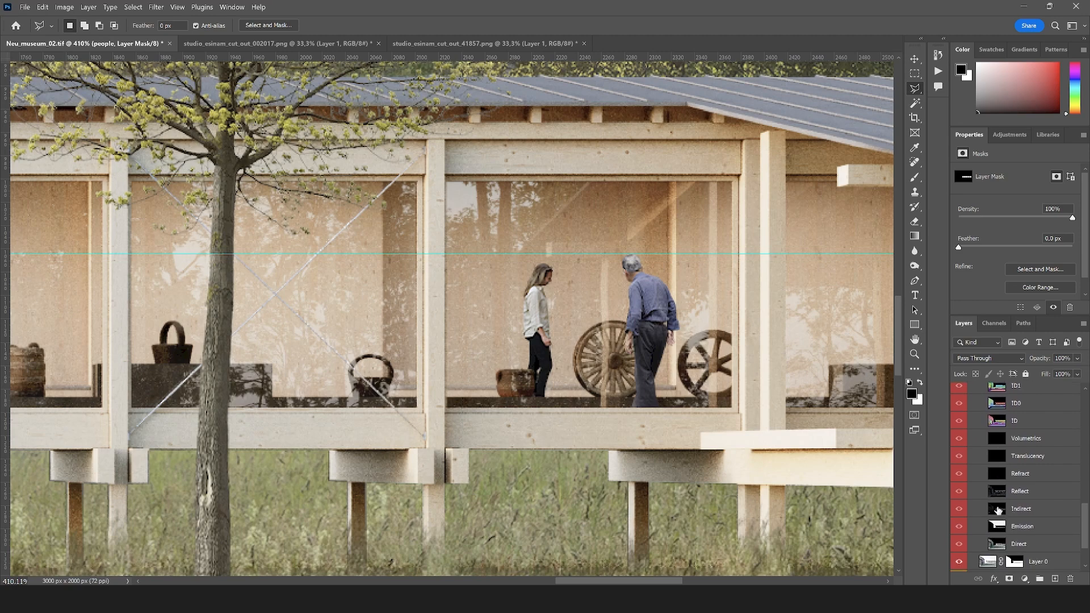
{"action": "left_click", "coordinate": [1021, 494]}
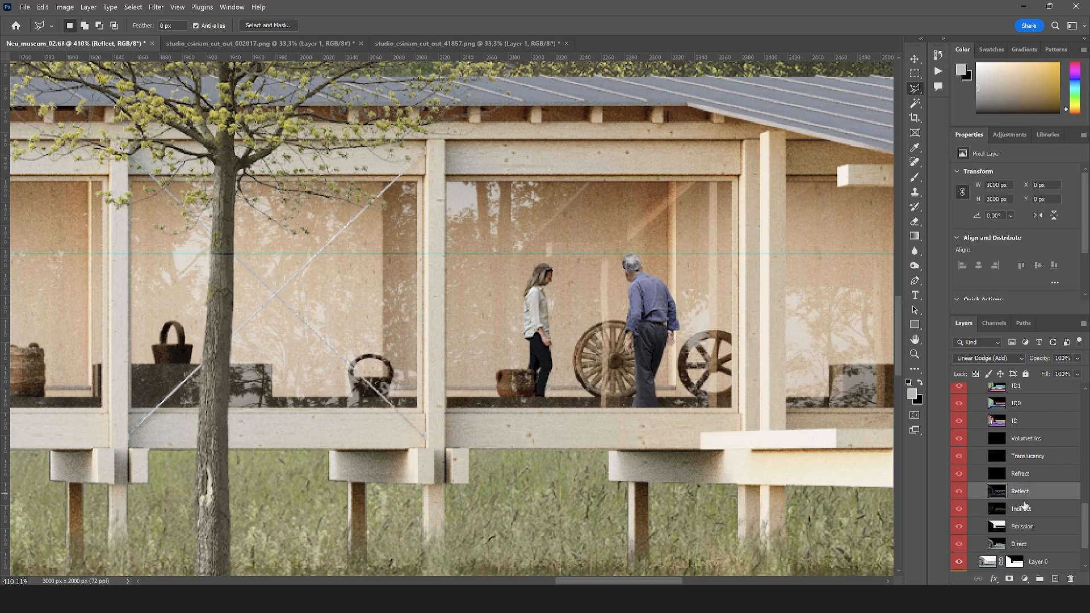
{"action": "key", "text": "ctrl+j"}
{"action": "left_click_drag", "start_coordinate": [1018, 497], "coordinate": [1015, 416]}
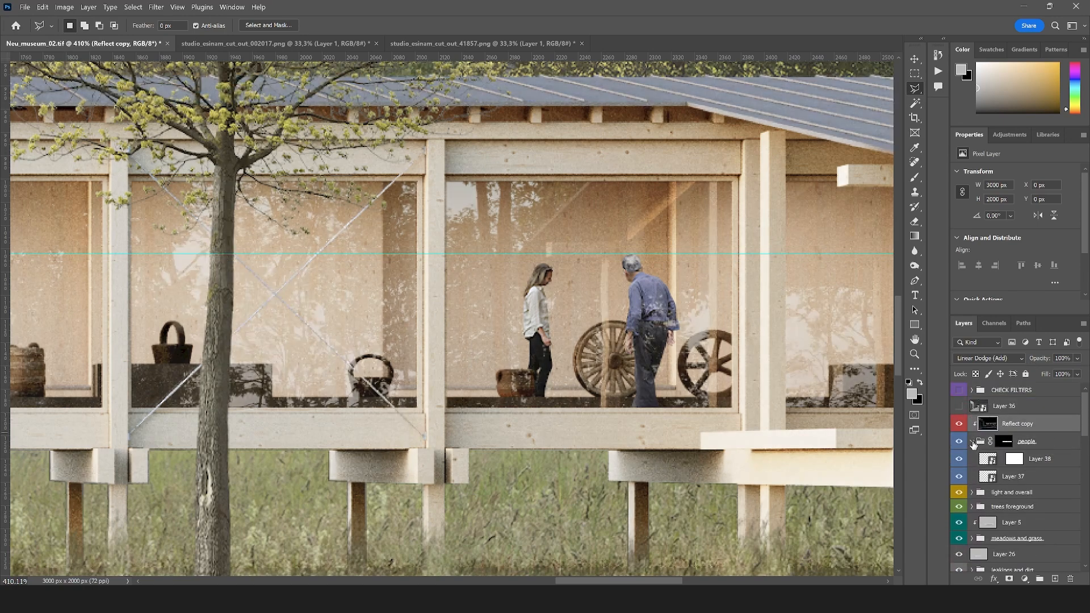
{"action": "left_click", "coordinate": [972, 442]}
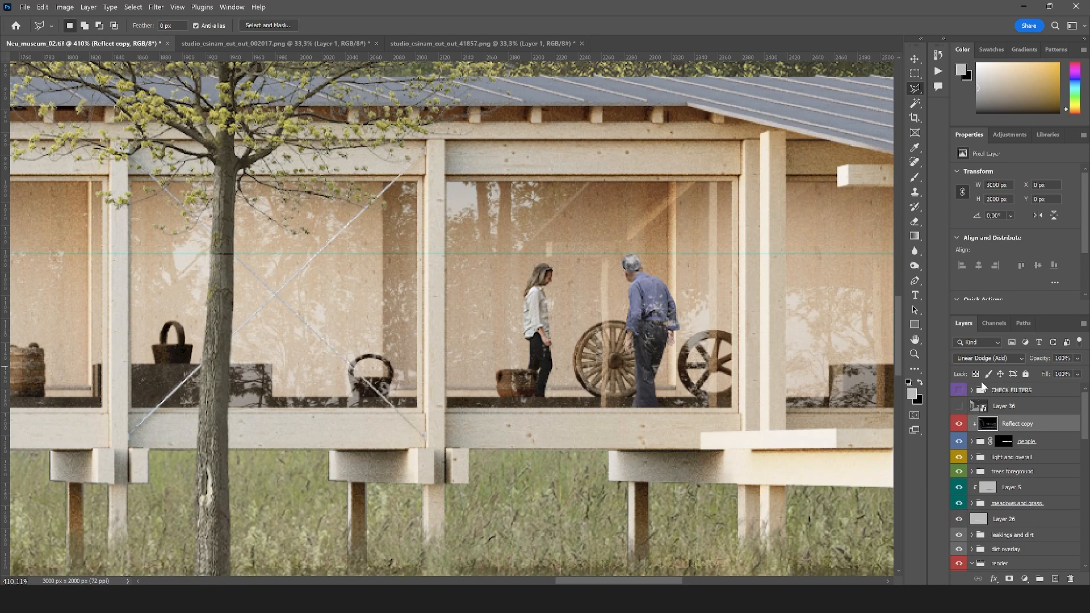
Set the Reflect copy's blend mode to Screen and compare the people with and without the reflections
{"action": "left_click", "coordinate": [989, 358]}
{"action": "left_click", "coordinate": [985, 360]}
{"action": "left_click", "coordinate": [957, 425]}
{"action": "left_click", "coordinate": [957, 425]}
{"action": "scroll", "coordinate": [564, 295], "scroll_direction": "up", "scroll_amount": 2}
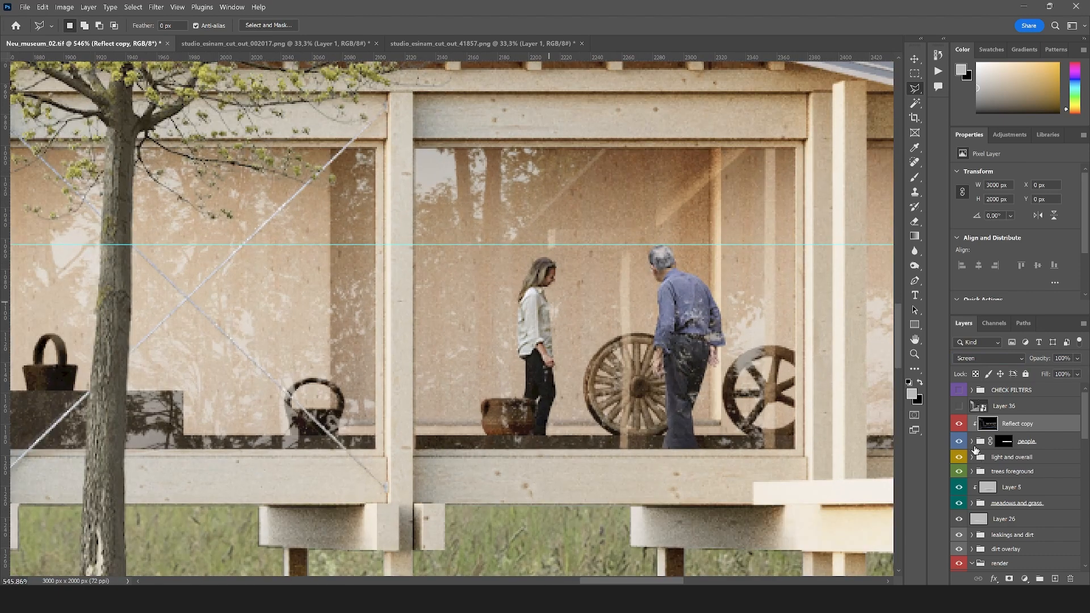
Select the woman's layer in the people group and move her right to X 2198 px
{"action": "left_click", "coordinate": [972, 441]}
{"action": "left_click", "coordinate": [992, 461]}
{"action": "key", "text": "v"}
{"action": "key", "text": "alt+v"}
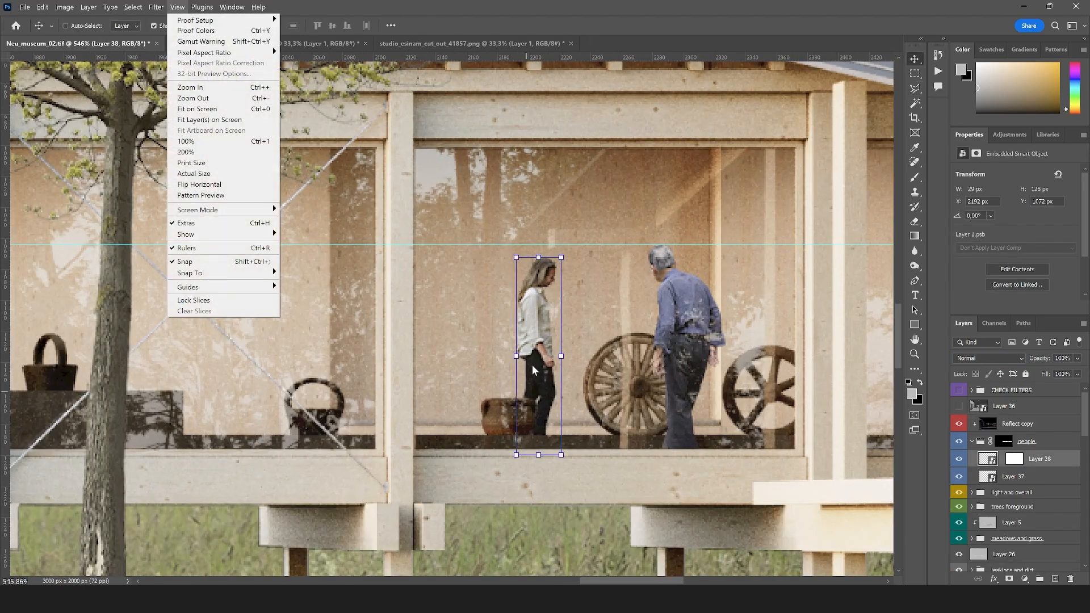
{"action": "left_click", "coordinate": [547, 310]}
{"action": "left_click_drag", "start_coordinate": [532, 334], "coordinate": [545, 356]}
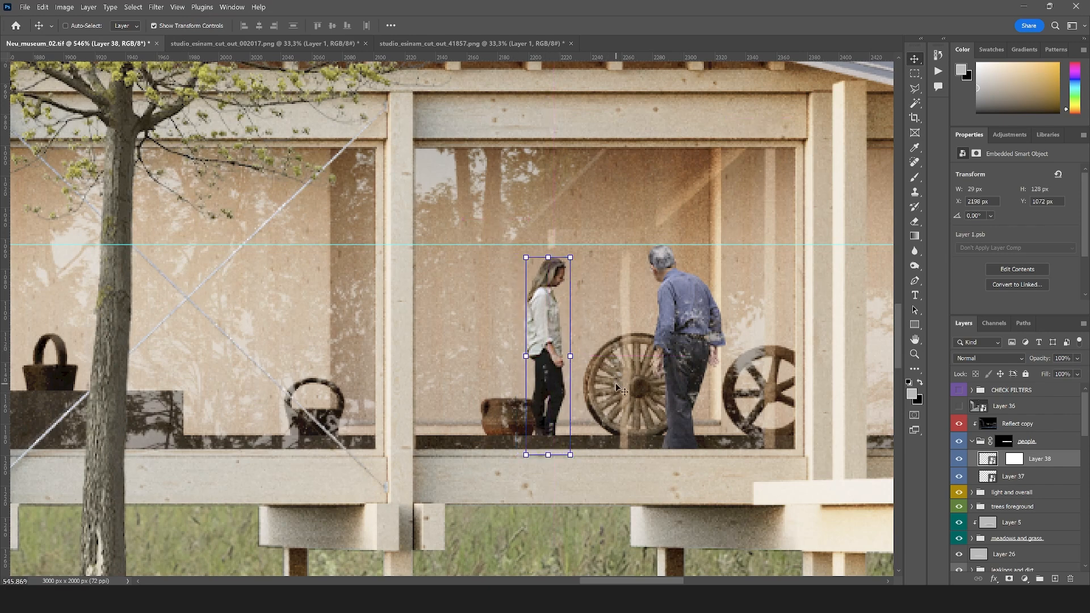
Add a Hue/Saturation adjustment clipped to the woman's layer
{"action": "key", "text": "l"}
{"action": "scroll", "coordinate": [665, 344], "scroll_direction": "down", "scroll_amount": 2}
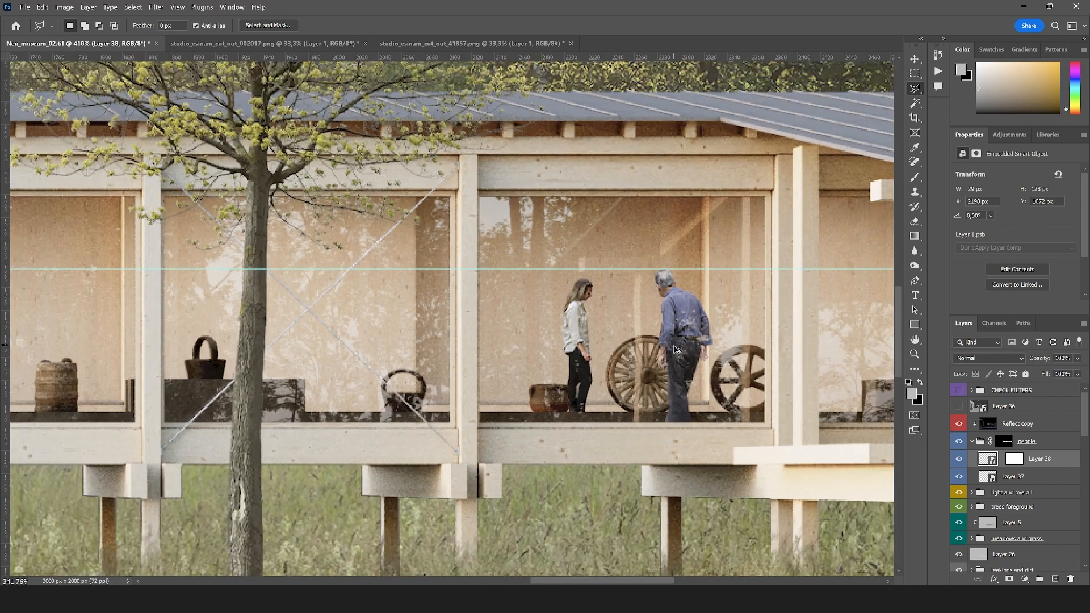
{"action": "scroll", "coordinate": [702, 321], "scroll_direction": "up", "scroll_amount": 2}
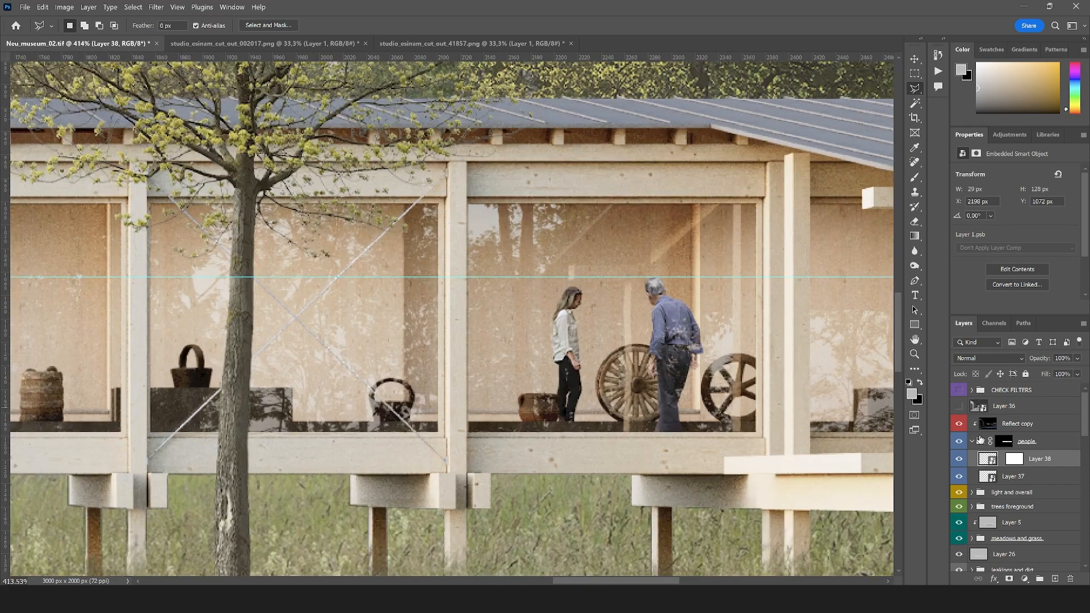
{"action": "scroll", "coordinate": [586, 314], "scroll_direction": "up", "scroll_amount": 3}
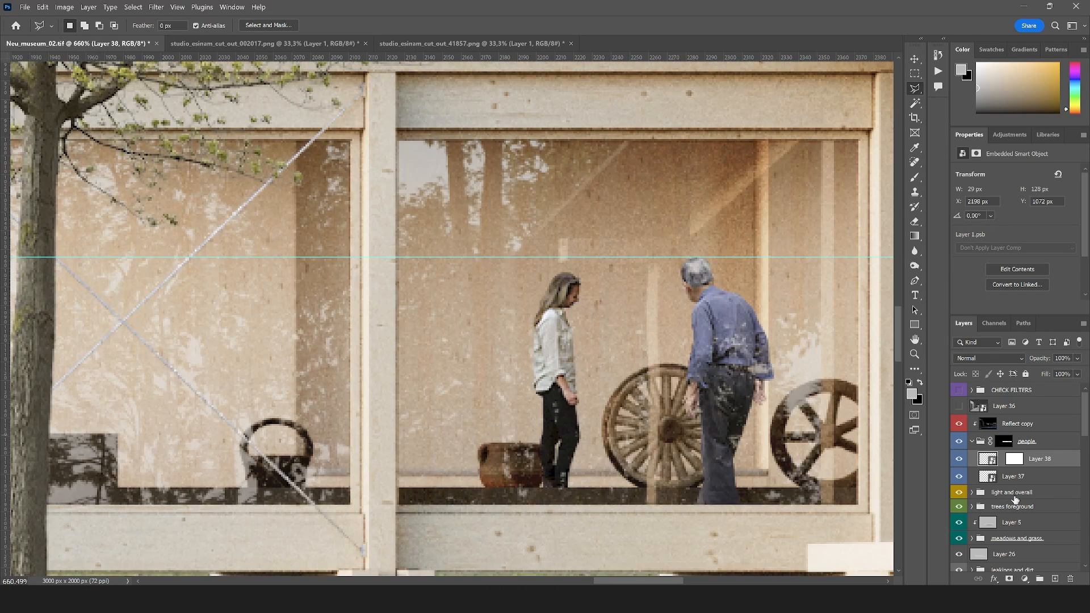
{"action": "left_click", "coordinate": [1025, 579]}
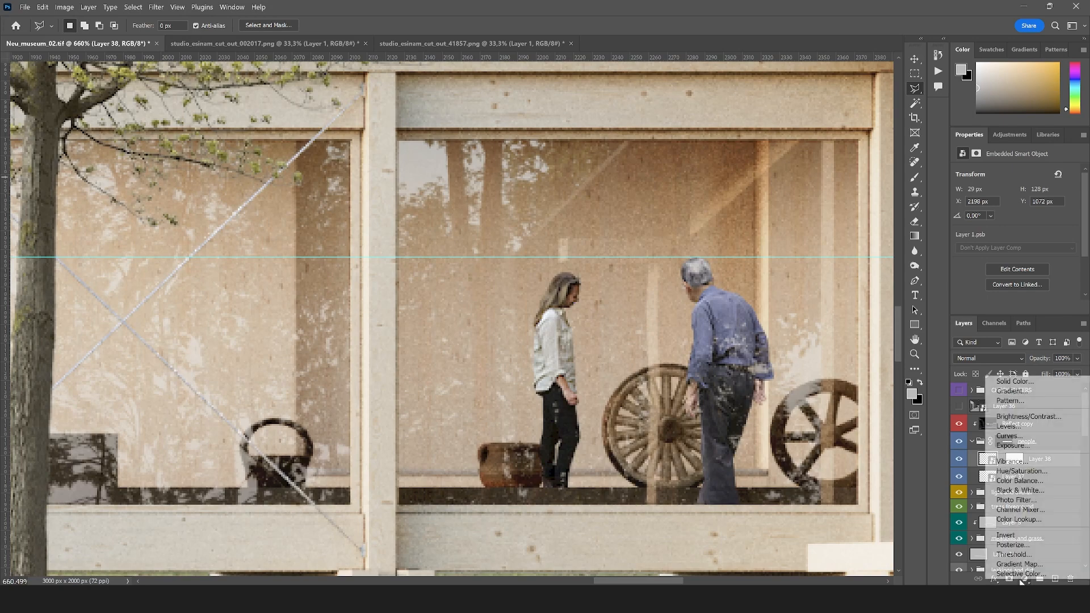
{"action": "left_click", "coordinate": [1008, 470]}
{"action": "left_click", "coordinate": [991, 467], "text": "alt"}
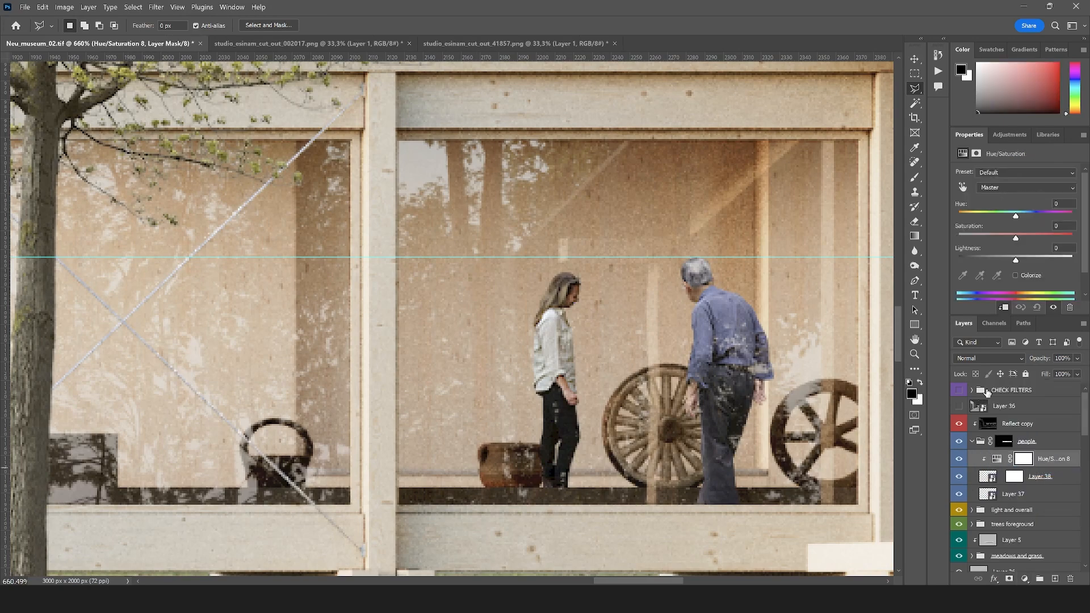
Sample the woman's face with the on-image adjustment and reduce the Reds saturation to -19
{"action": "left_click", "coordinate": [962, 186]}
{"action": "scroll", "coordinate": [554, 303], "scroll_direction": "up", "scroll_amount": 2}
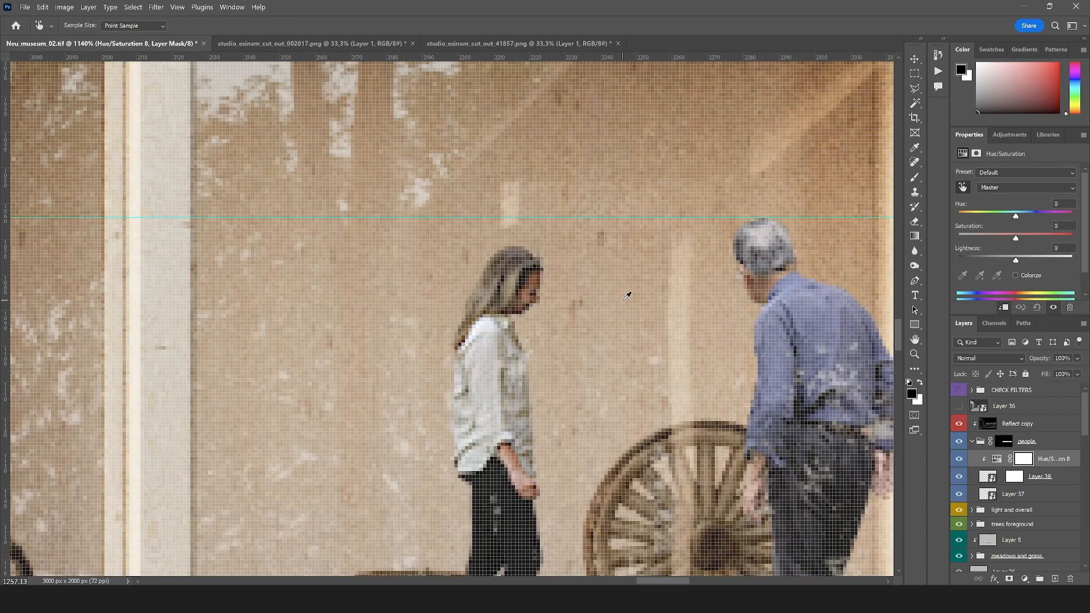
{"action": "mouse_move", "coordinate": [525, 280]}
{"action": "left_mouse_down"}
{"action": "mouse_move", "coordinate": [511, 280]}
{"action": "mouse_move", "coordinate": [521, 280]}
{"action": "left_mouse_up"}
{"action": "scroll", "coordinate": [517, 284], "scroll_direction": "down", "scroll_amount": 3}
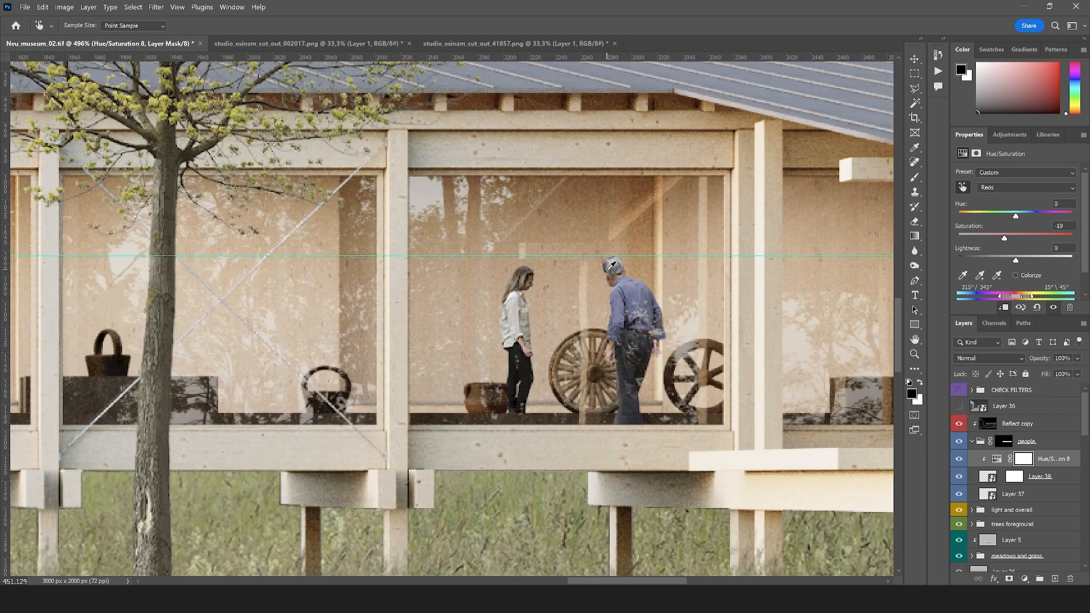
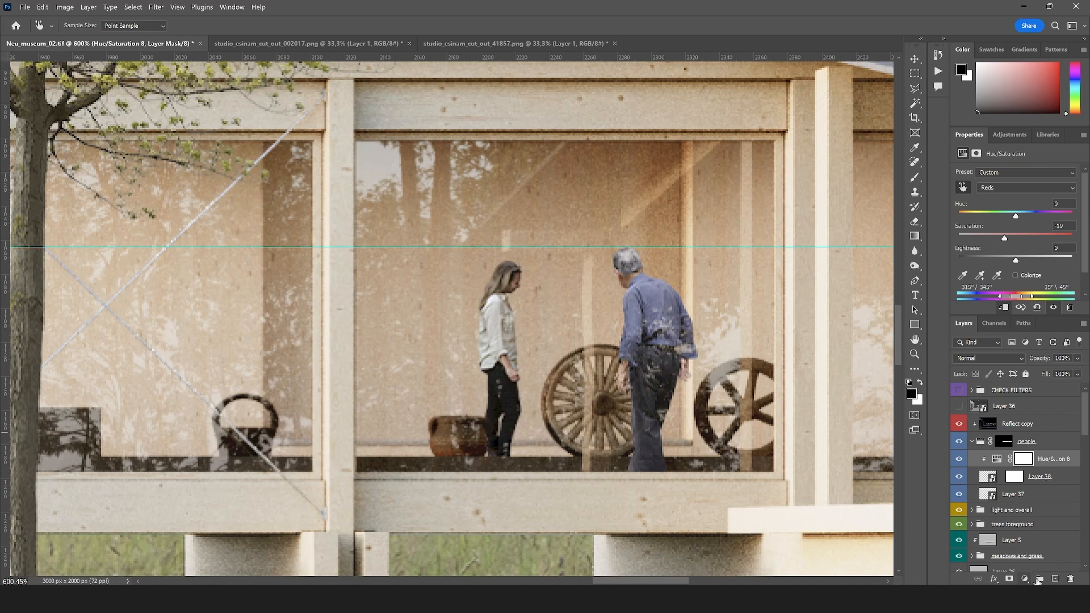
Add a new layer clipped to the woman's layer, fill it with the light grey foreground colour and set its blend mode to Overlay
{"action": "left_click", "coordinate": [1055, 579]}
{"action": "key", "text": "l"}
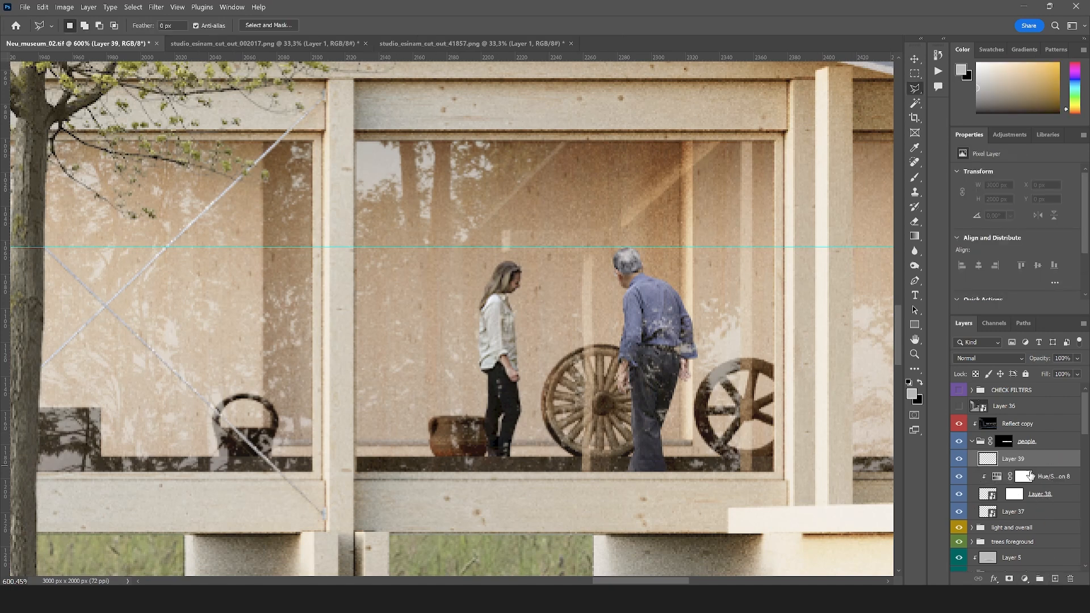
{"action": "key", "text": "ctrl+alt+g"}
{"action": "key", "text": "alt+BackSpace"}
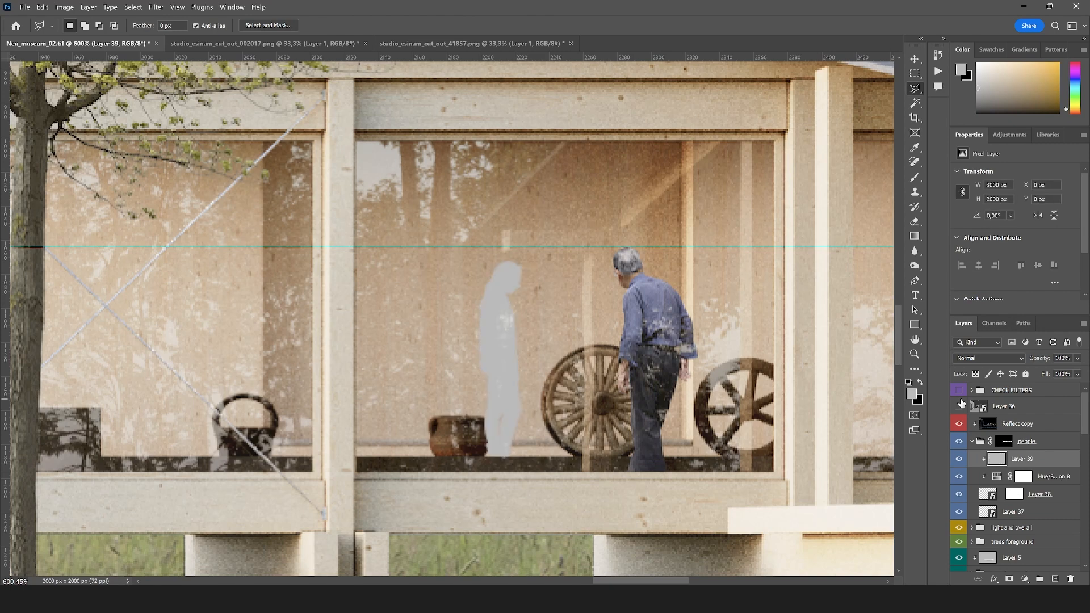
{"action": "left_click", "coordinate": [968, 357]}
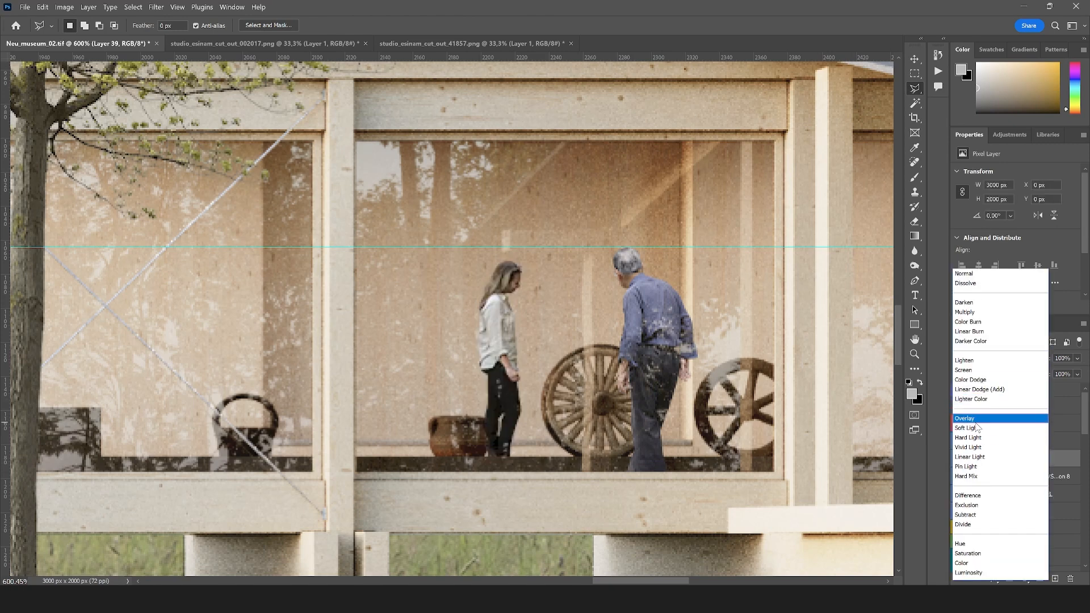
{"action": "left_click", "coordinate": [975, 412]}
Dodge the woman's midtones on the grey overlay layer with a 55 px soft brush at 50% exposure, and set the layer's opacity to 18%
{"action": "left_click", "coordinate": [914, 265]}
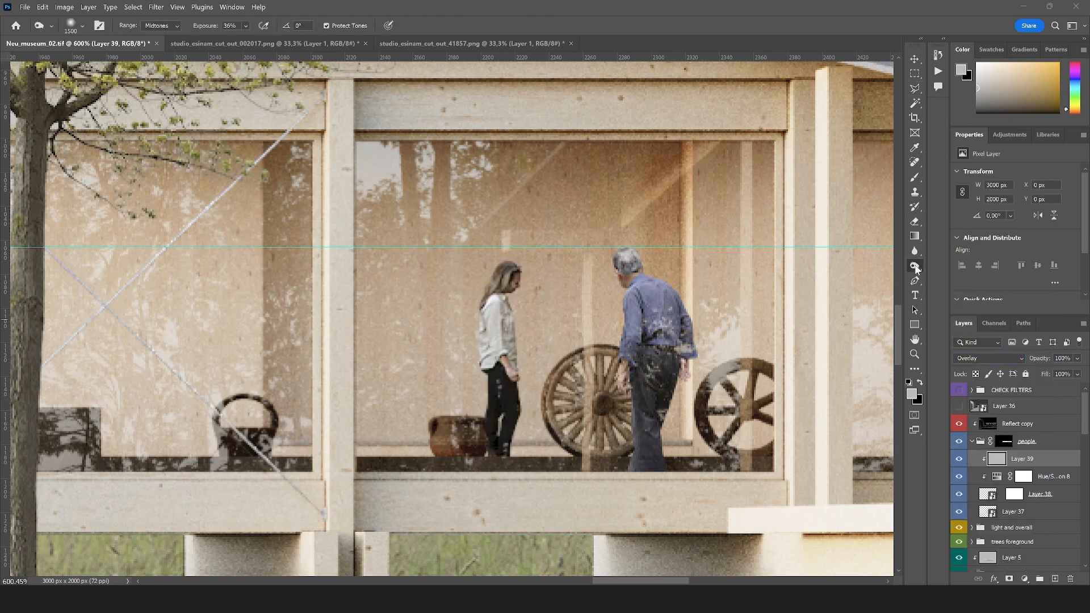
{"action": "left_click", "coordinate": [83, 26]}
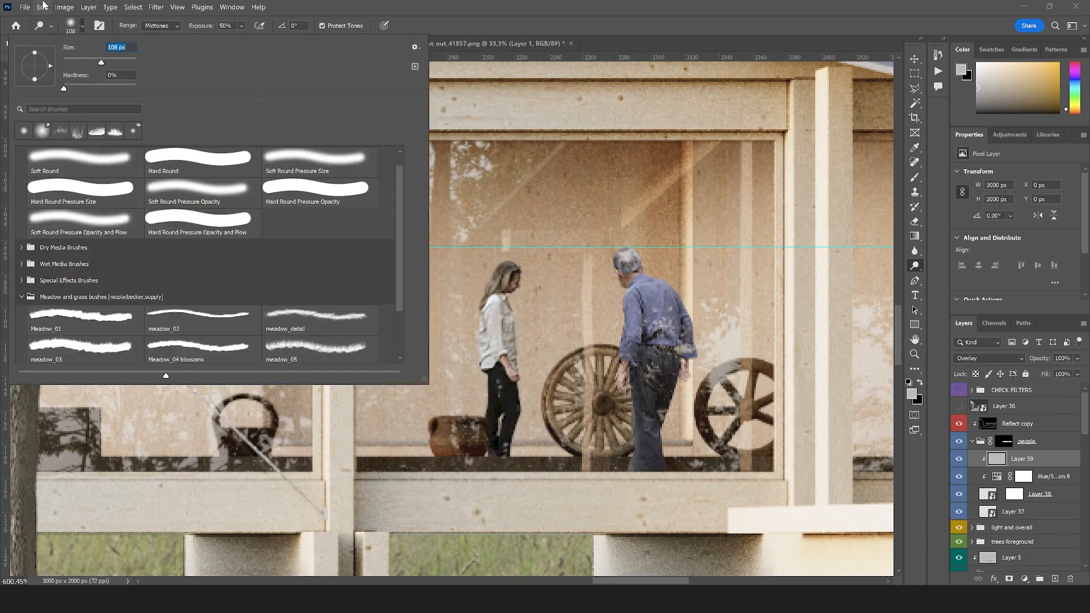
{"action": "left_click", "coordinate": [83, 61]}
{"action": "left_click", "coordinate": [483, 260]}
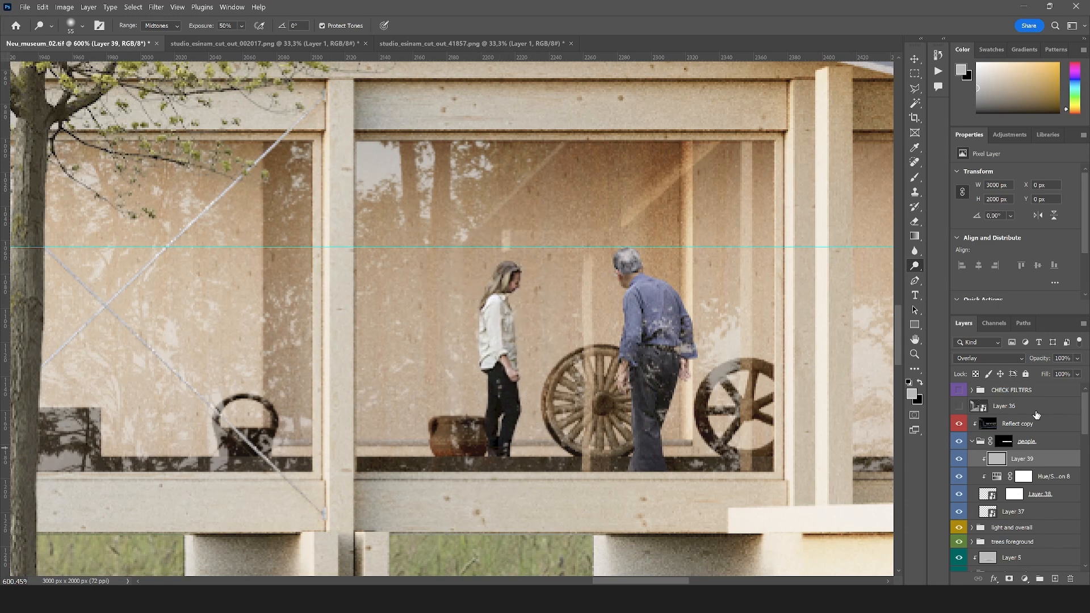
{"action": "left_click_drag", "start_coordinate": [1041, 372], "coordinate": [1038, 372]}
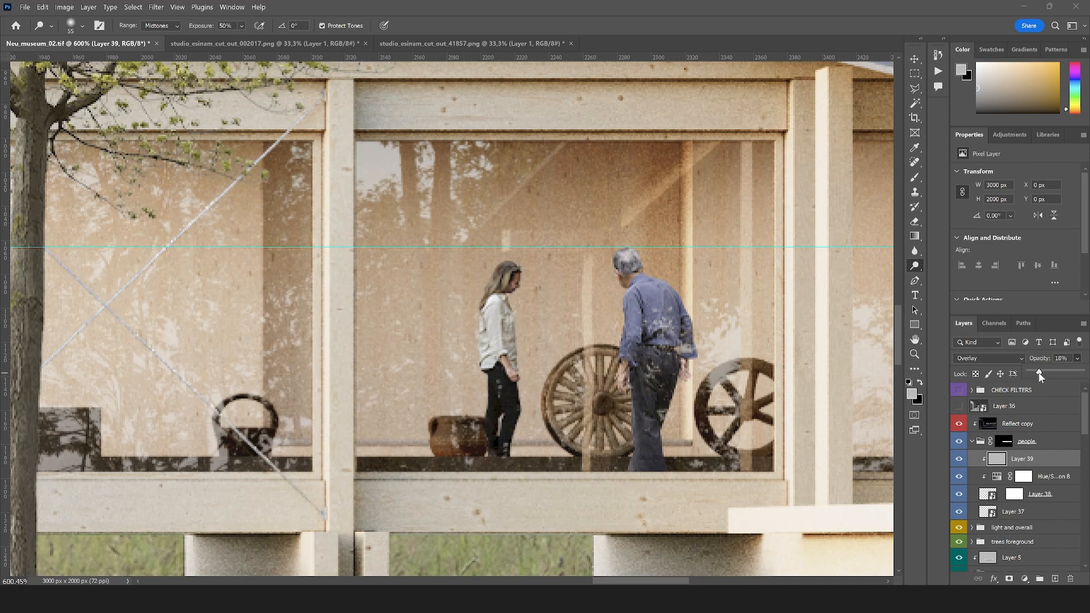
Burn the woman's midtones around her hand and legs on the overlay layer with a 25 px soft brush, raising the exposure to 61%
{"action": "left_click", "coordinate": [996, 461]}
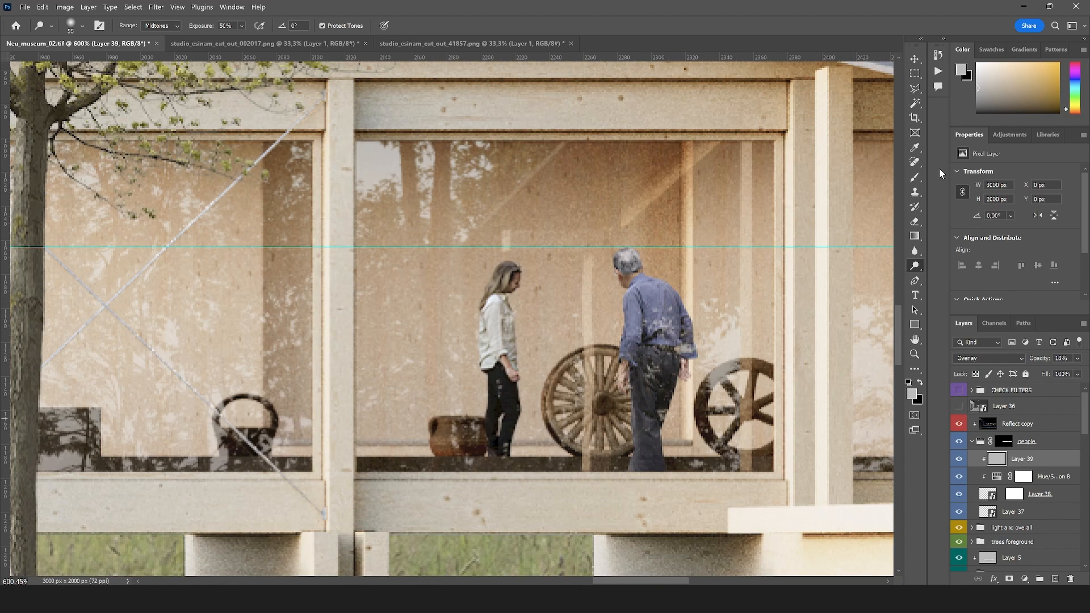
{"action": "right_click", "coordinate": [914, 265]}
{"action": "left_click", "coordinate": [977, 274]}
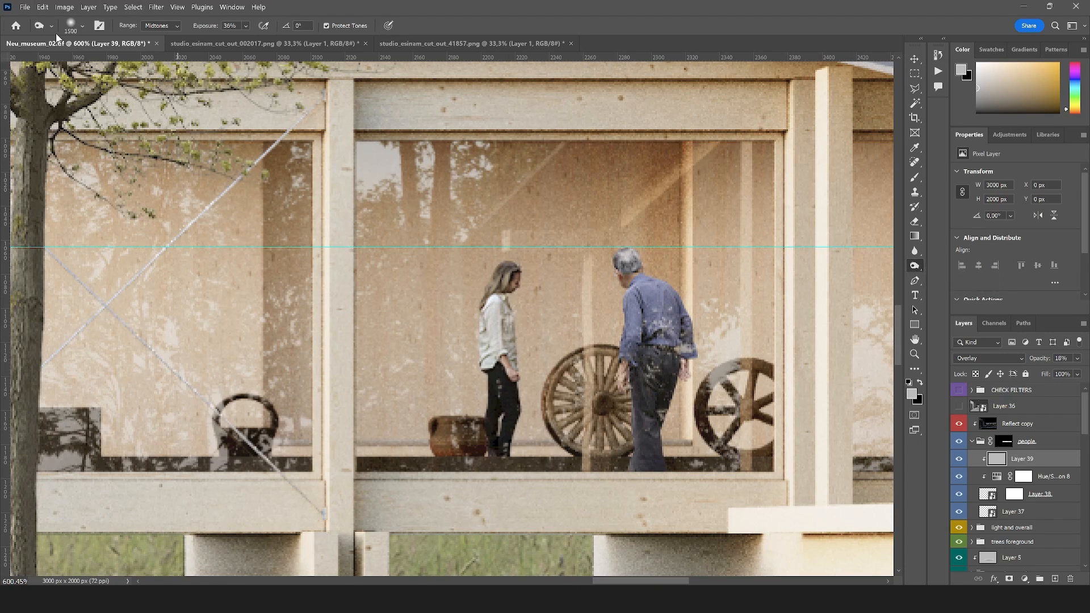
{"action": "left_click", "coordinate": [82, 25]}
{"action": "type", "text": "39"}
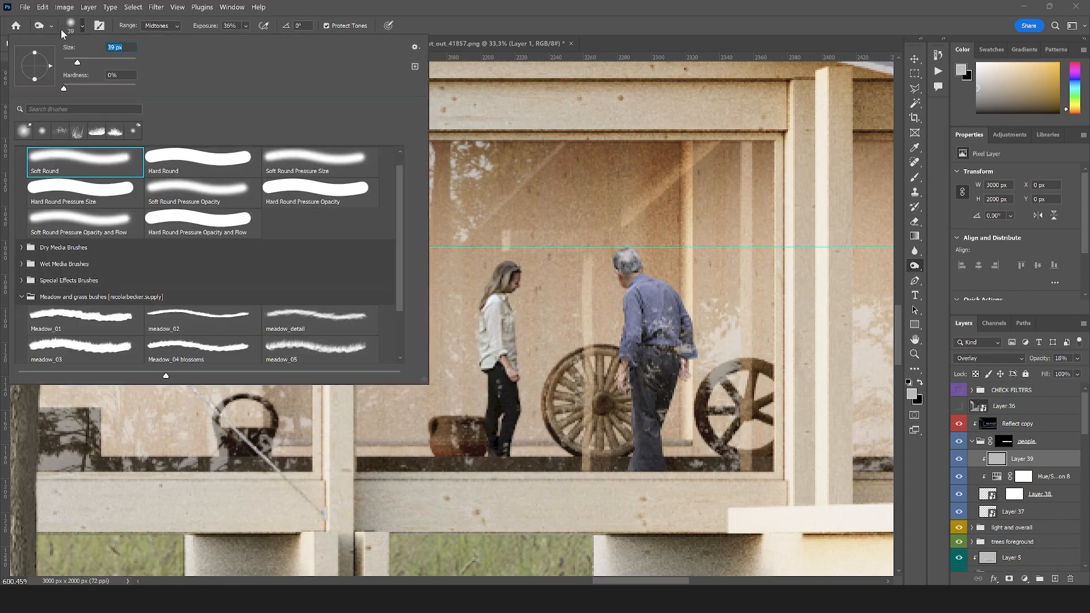
{"action": "left_click_drag", "start_coordinate": [79, 66], "coordinate": [75, 65]}
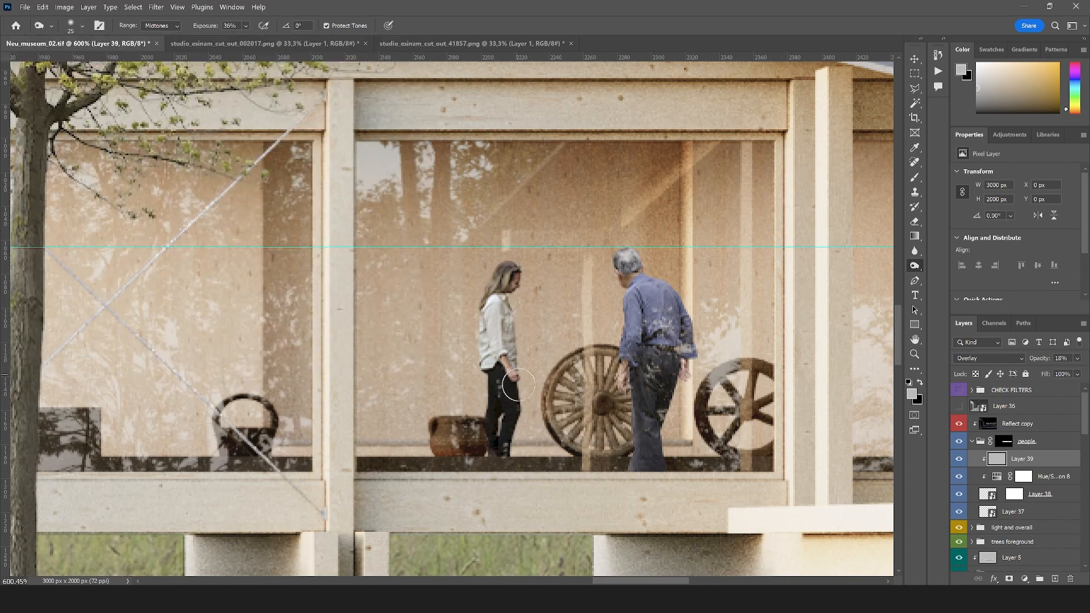
{"action": "left_click", "coordinate": [518, 385]}
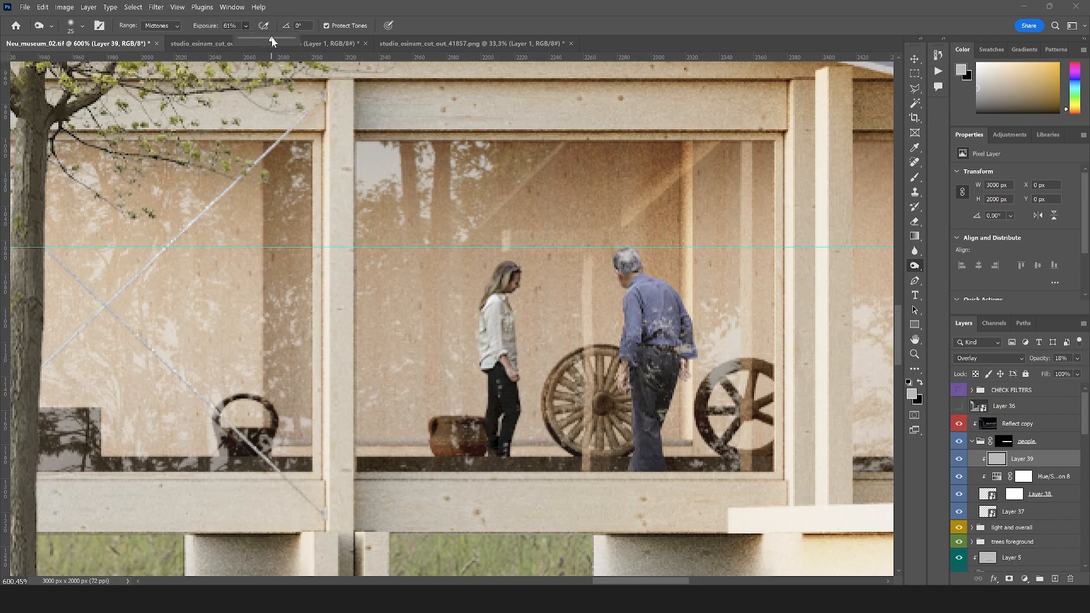
{"action": "left_click", "coordinate": [513, 371]}
{"action": "scroll", "coordinate": [648, 357], "scroll_direction": "down", "scroll_amount": 5}
{"action": "scroll", "coordinate": [604, 334], "scroll_direction": "up", "scroll_amount": 3}
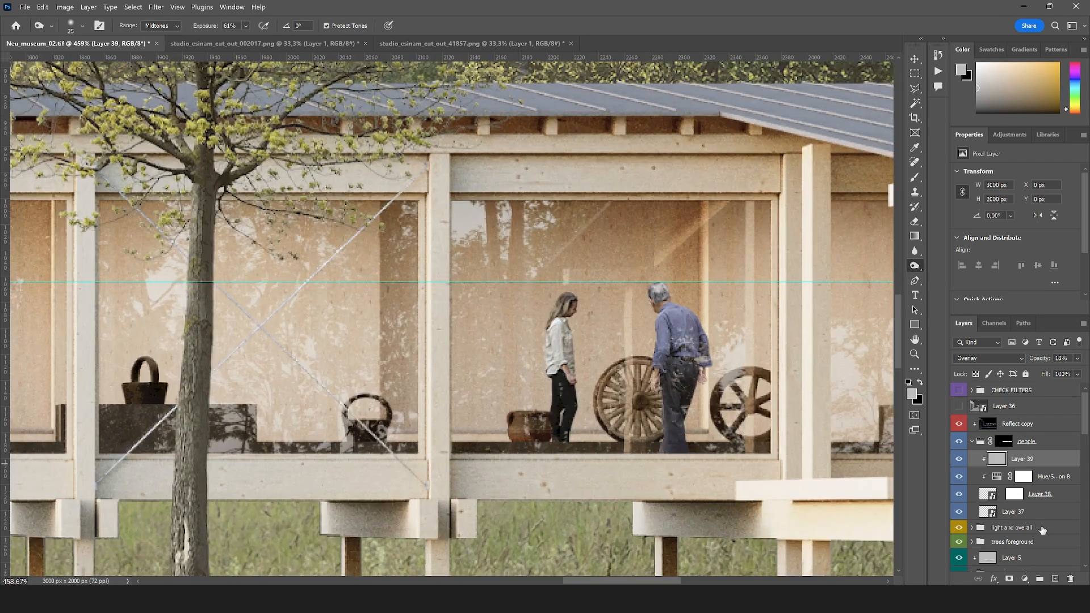
Add a Curves adjustment clipped to the man's layer and pull the upper part of its curve slightly down
{"action": "left_click", "coordinate": [1014, 511]}
{"action": "left_click", "coordinate": [1025, 578]}
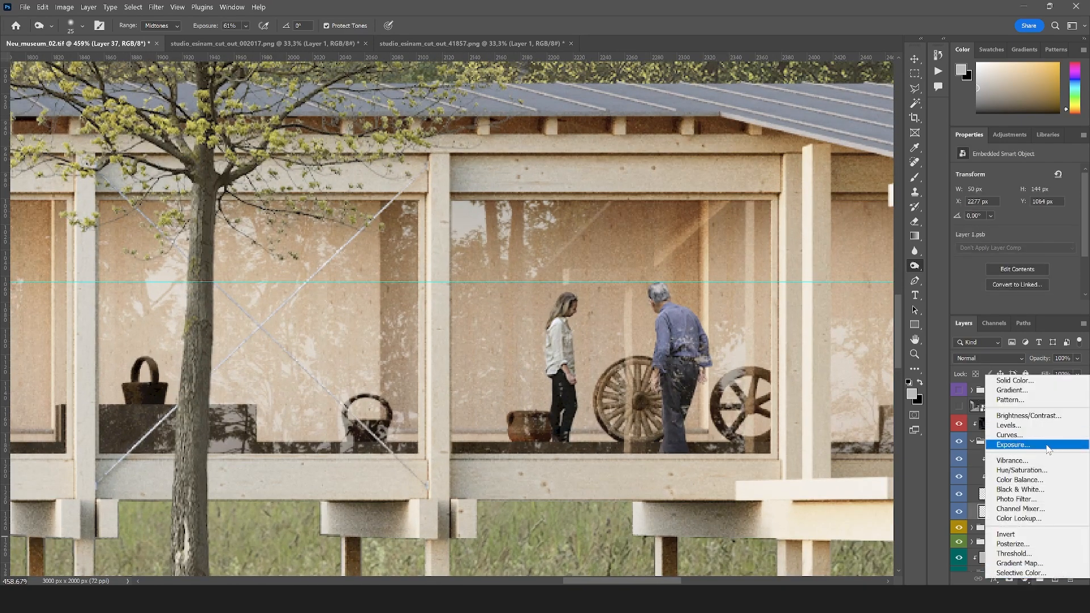
{"action": "left_click", "coordinate": [1008, 435]}
{"action": "key", "text": "ctrl+alt+g"}
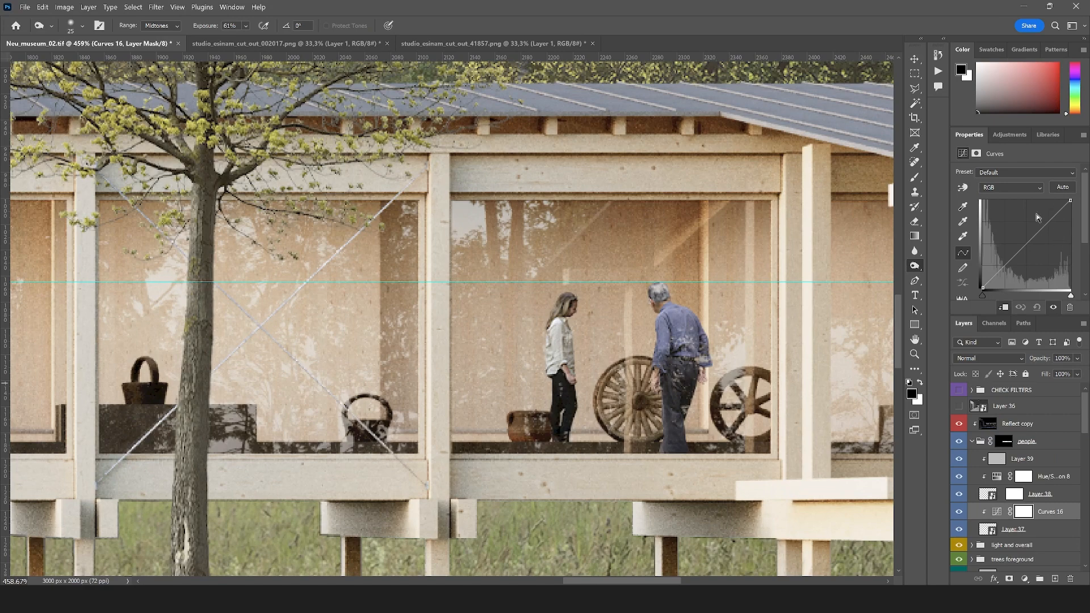
{"action": "left_click_drag", "start_coordinate": [1037, 229], "coordinate": [1037, 231]}
Add a Hue/Saturation adjustment clipped to the man's layer above the curves and set the Master saturation to -19
{"action": "left_click", "coordinate": [1032, 581]}
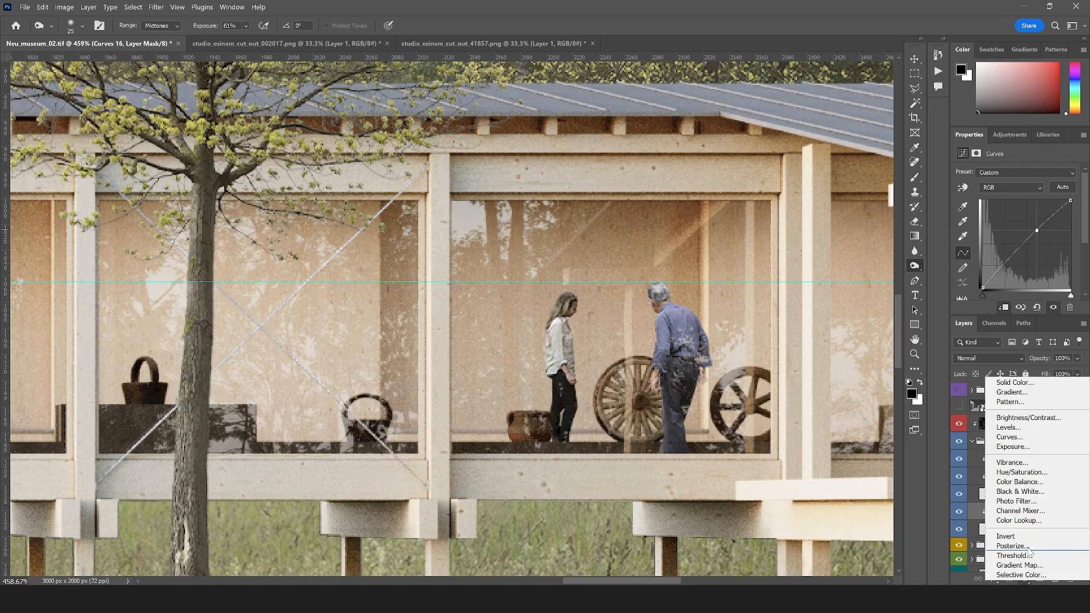
{"action": "left_click", "coordinate": [1022, 475]}
{"action": "key", "text": "ctrl+0"}
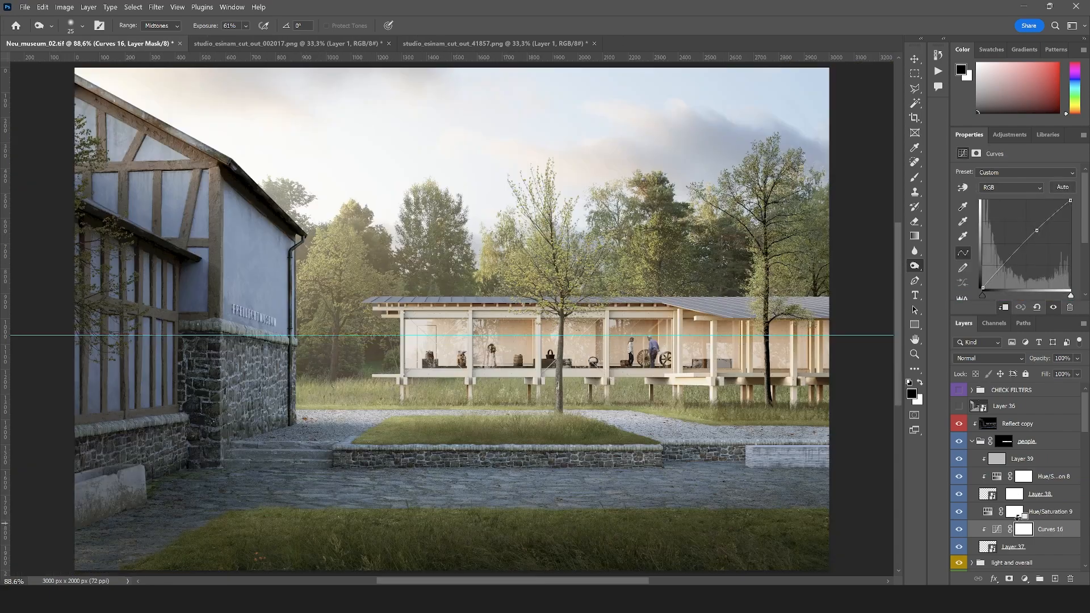
{"action": "left_click", "coordinate": [1021, 520], "text": "alt"}
{"action": "scroll", "coordinate": [644, 325], "scroll_direction": "up", "scroll_amount": 20}
{"action": "scroll", "coordinate": [644, 324], "scroll_direction": "up", "scroll_amount": 10}
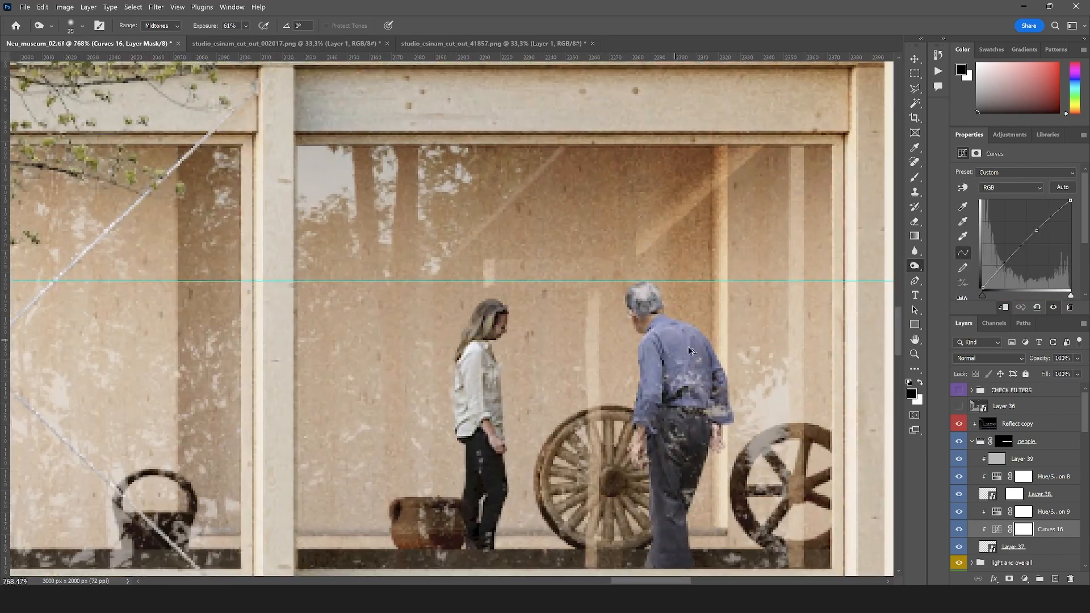
{"action": "left_click", "coordinate": [1052, 514]}
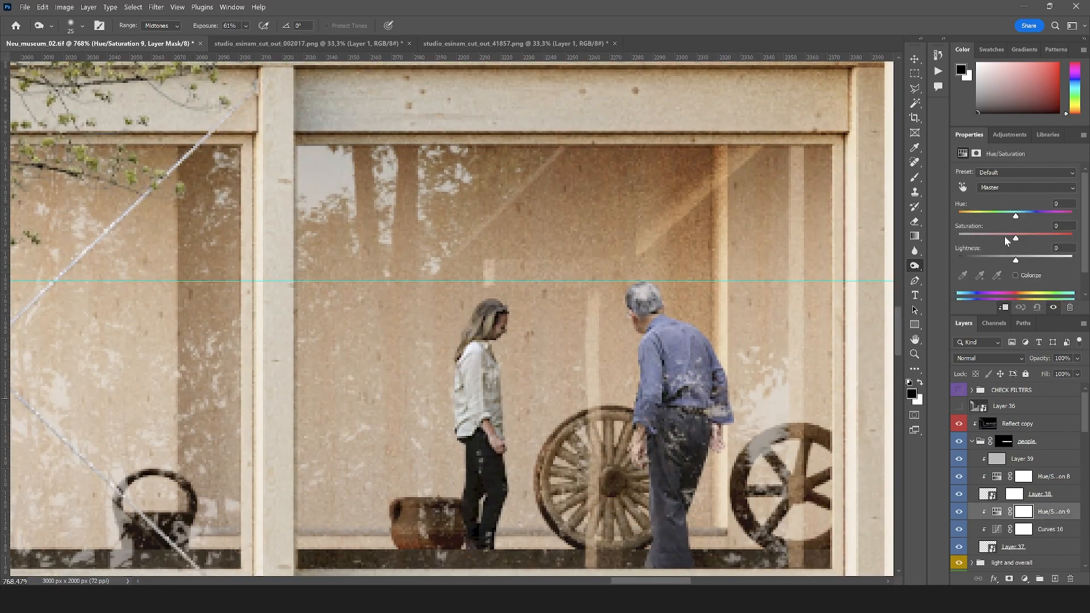
{"action": "left_click", "coordinate": [1005, 237]}
{"action": "scroll", "coordinate": [657, 341], "scroll_direction": "down", "scroll_amount": 3}
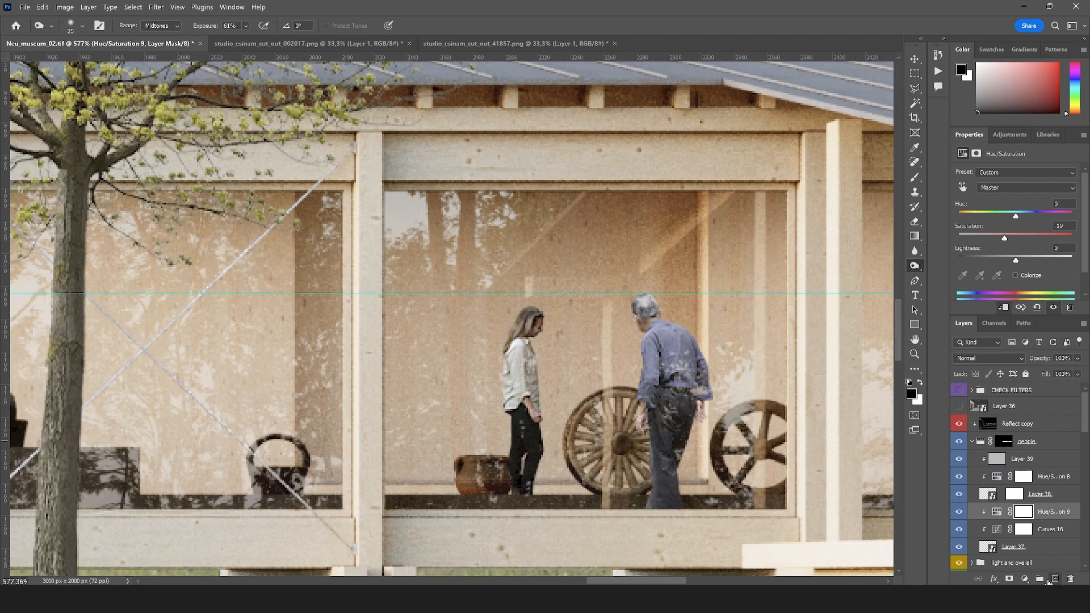
Add a new layer clipped to the man's layer, fill it with light grey and set its blend mode to Overlay
{"action": "left_click", "coordinate": [1054, 579]}
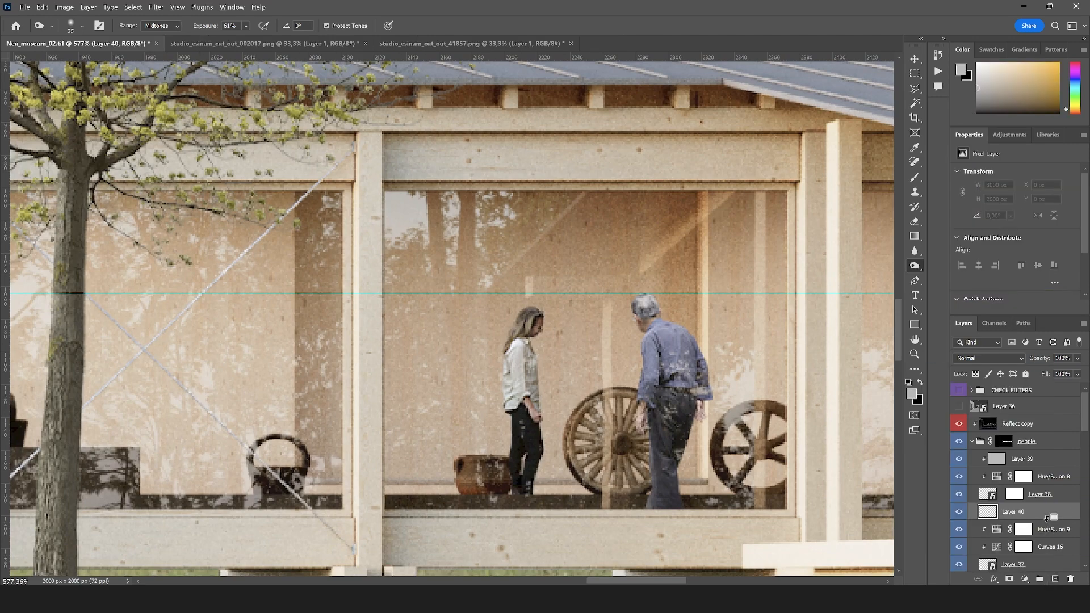
{"action": "left_click", "coordinate": [1046, 518], "text": "alt"}
{"action": "key", "text": "alt+BackSpace"}
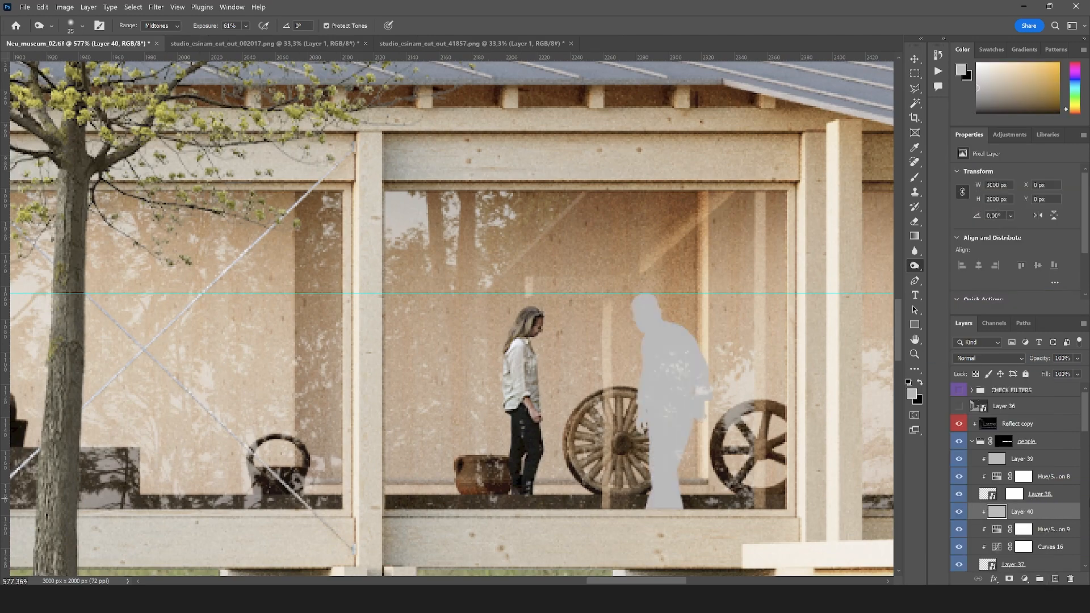
{"action": "left_click", "coordinate": [965, 357]}
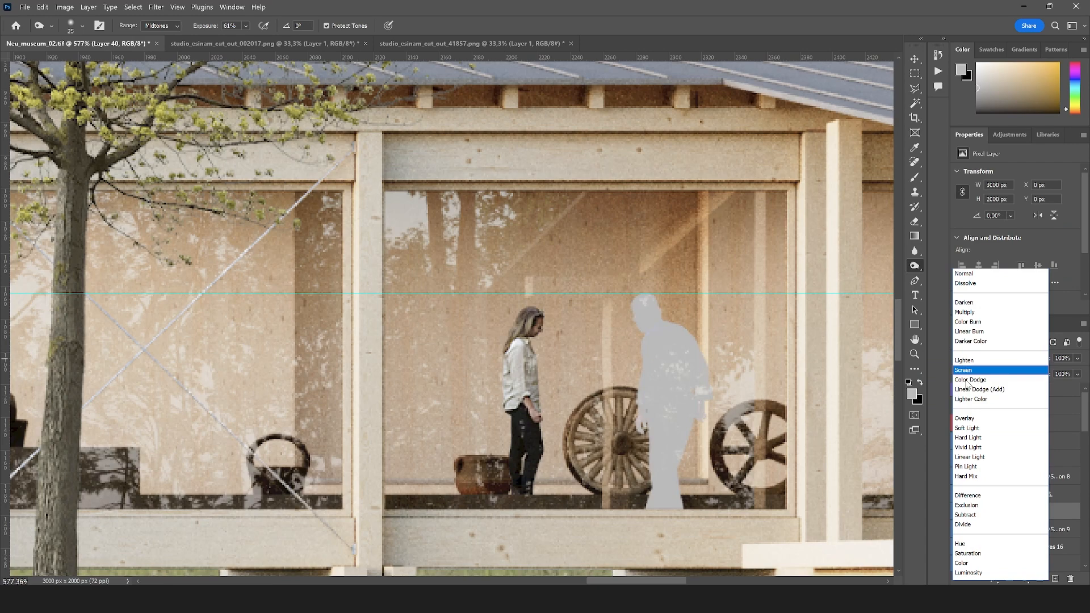
{"action": "left_click", "coordinate": [959, 421]}
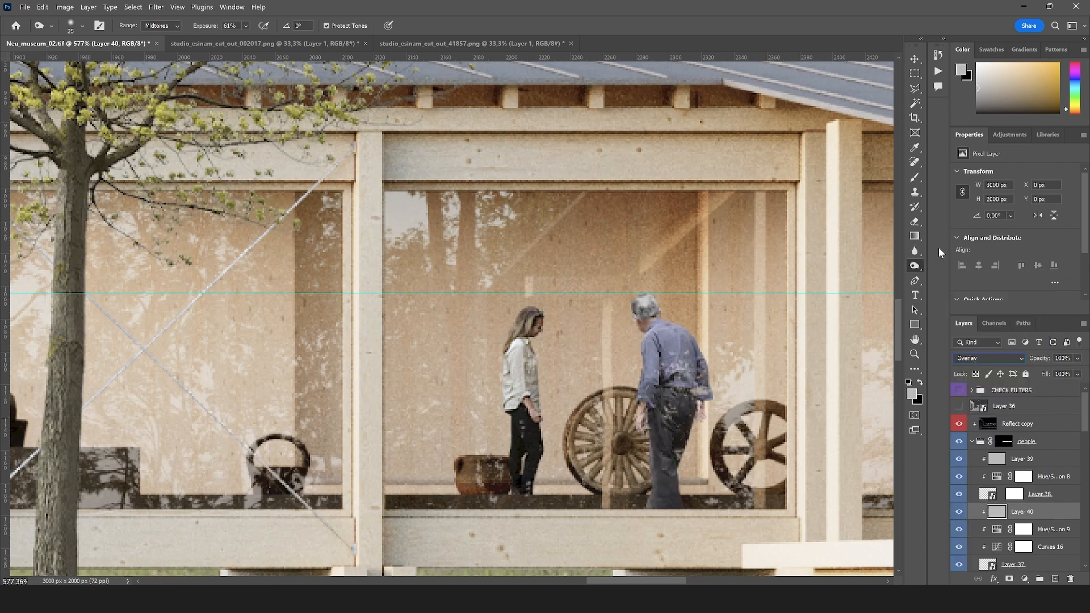
Dodge and burn the man's midtones on his grey overlay layer, and lower the layer's opacity to 62%
{"action": "right_click", "coordinate": [914, 267]}
{"action": "left_click", "coordinate": [959, 265]}
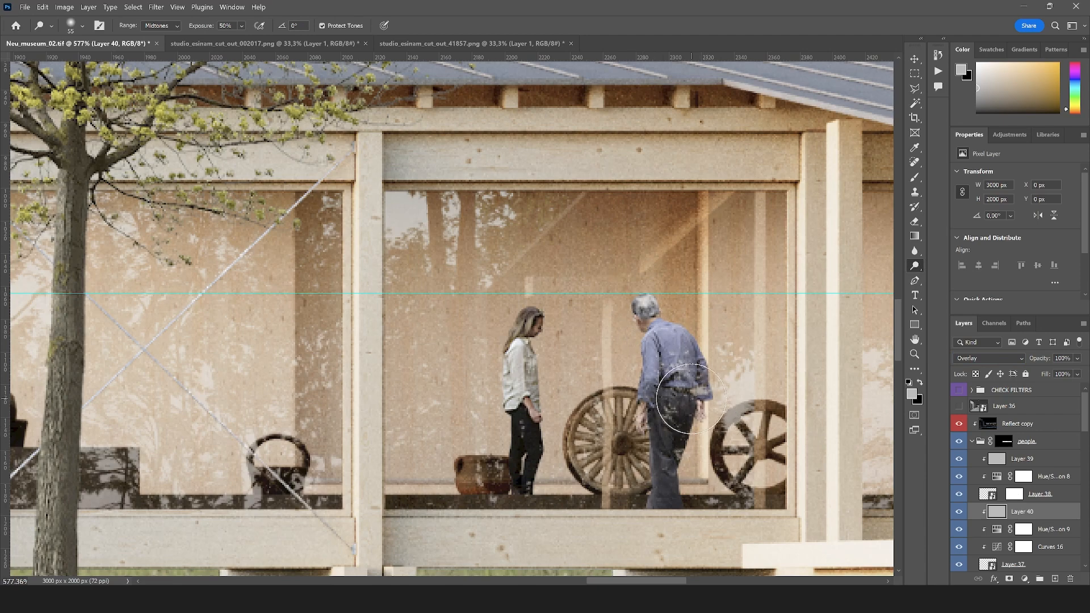
{"action": "right_click", "coordinate": [918, 264]}
{"action": "left_click", "coordinate": [968, 276]}
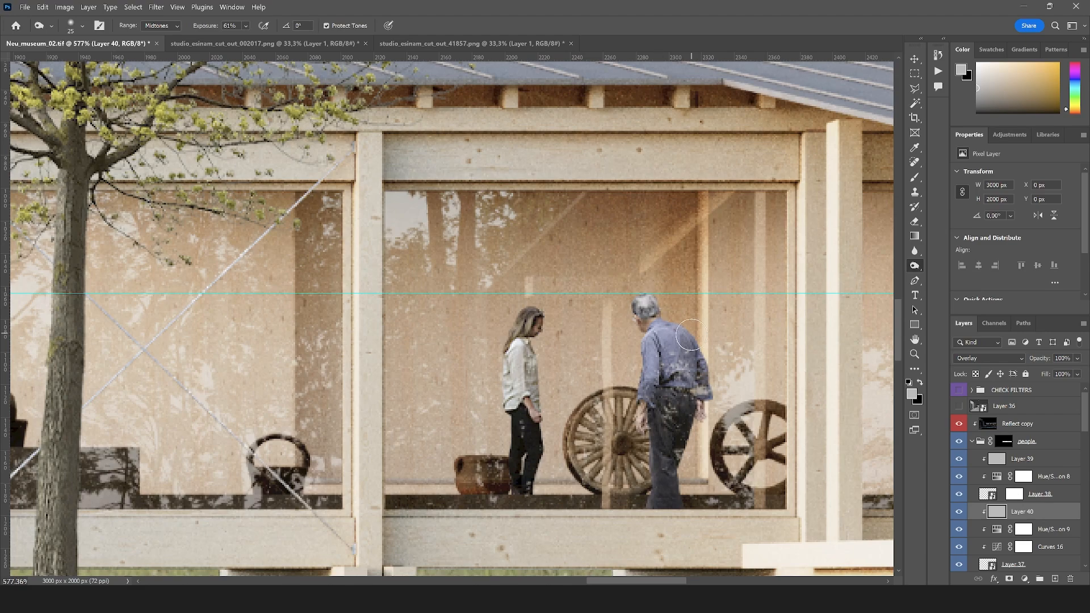
{"action": "scroll", "coordinate": [577, 352], "scroll_direction": "down", "scroll_amount": 10}
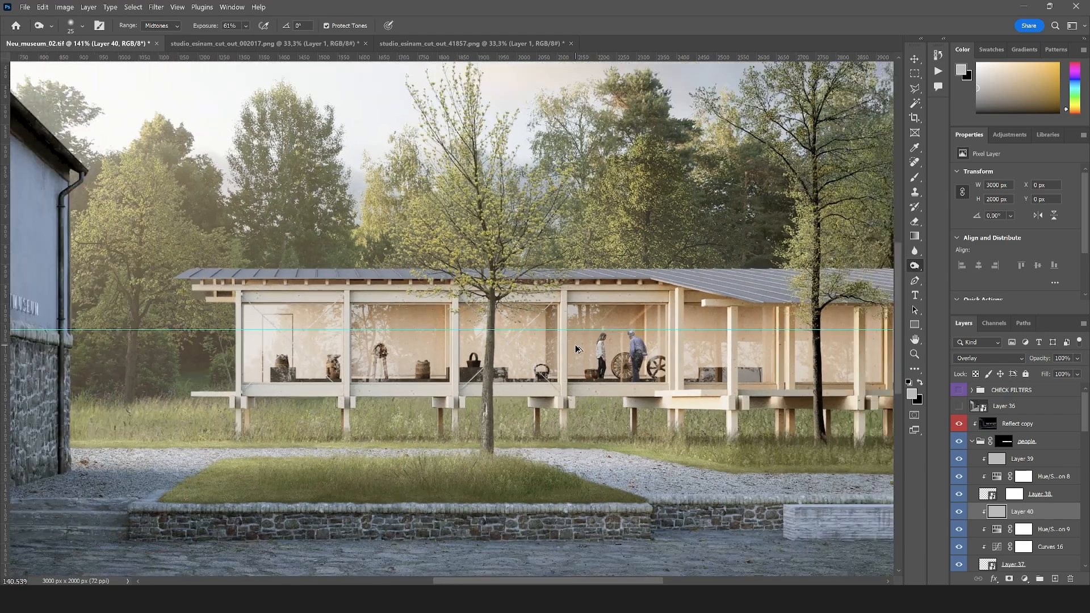
{"action": "scroll", "coordinate": [577, 353], "scroll_direction": "down", "scroll_amount": 2}
{"action": "scroll", "coordinate": [577, 352], "scroll_direction": "up", "scroll_amount": 6}
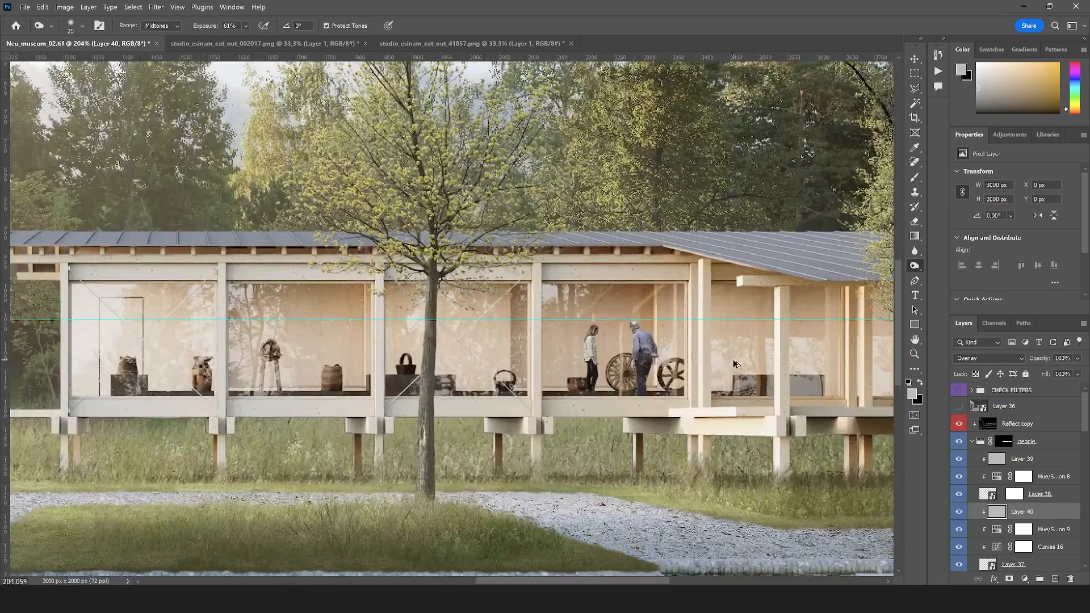
{"action": "left_click", "coordinate": [1077, 358]}
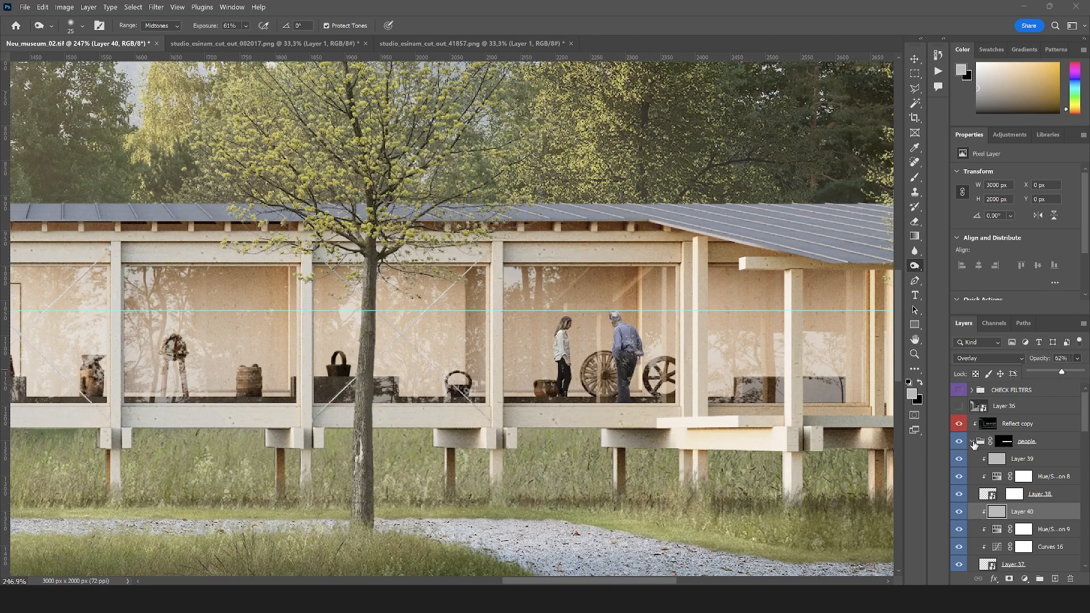
Collapse the people group and compare the rendering with and without the people
{"action": "left_click", "coordinate": [973, 443]}
{"action": "left_click", "coordinate": [959, 441]}
{"action": "left_click", "coordinate": [959, 441]}
{"action": "scroll", "coordinate": [611, 367], "scroll_direction": "down", "scroll_amount": 5}
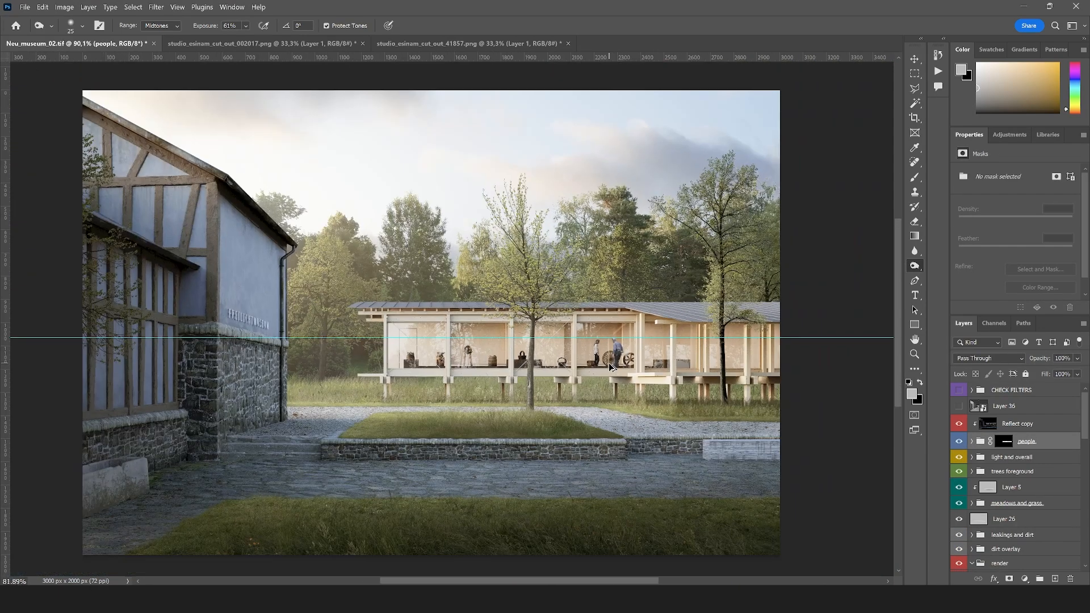
{"action": "scroll", "coordinate": [612, 368], "scroll_direction": "down", "scroll_amount": 2}
{"action": "scroll", "coordinate": [466, 306], "scroll_direction": "up", "scroll_amount": 2}
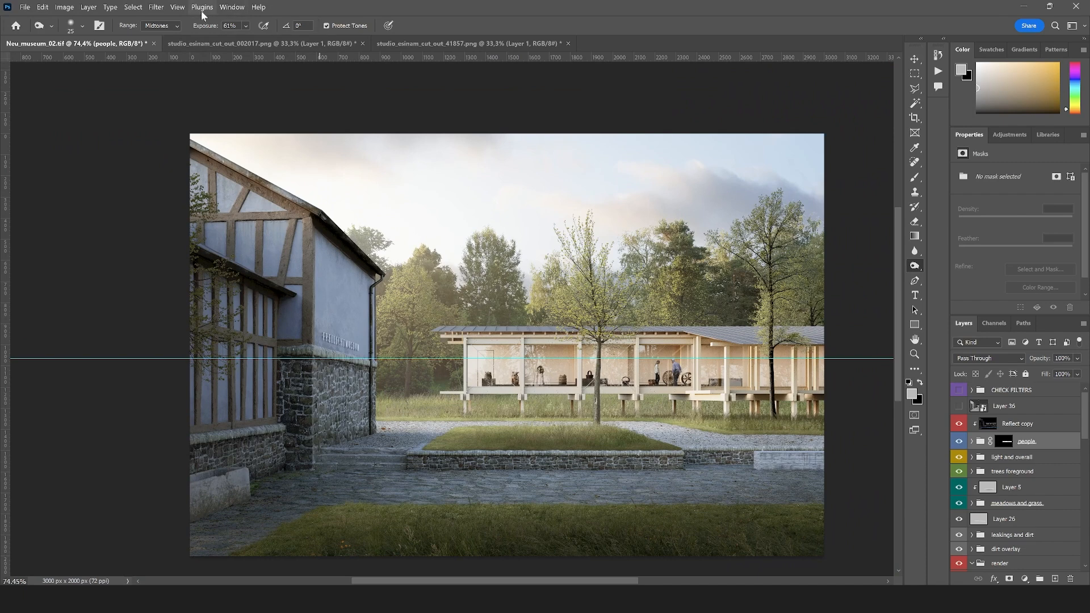
Clear all guides from the rendering and review the whole image
{"action": "left_click", "coordinate": [202, 7]}
{"action": "mouse_move", "coordinate": [231, 7]}
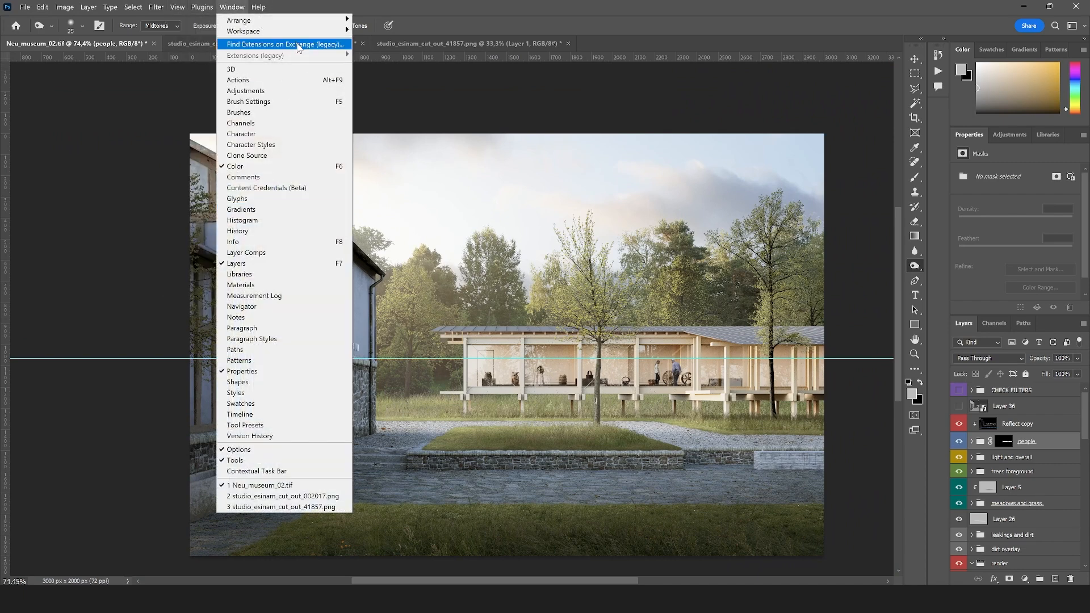
{"action": "mouse_move", "coordinate": [184, 8]}
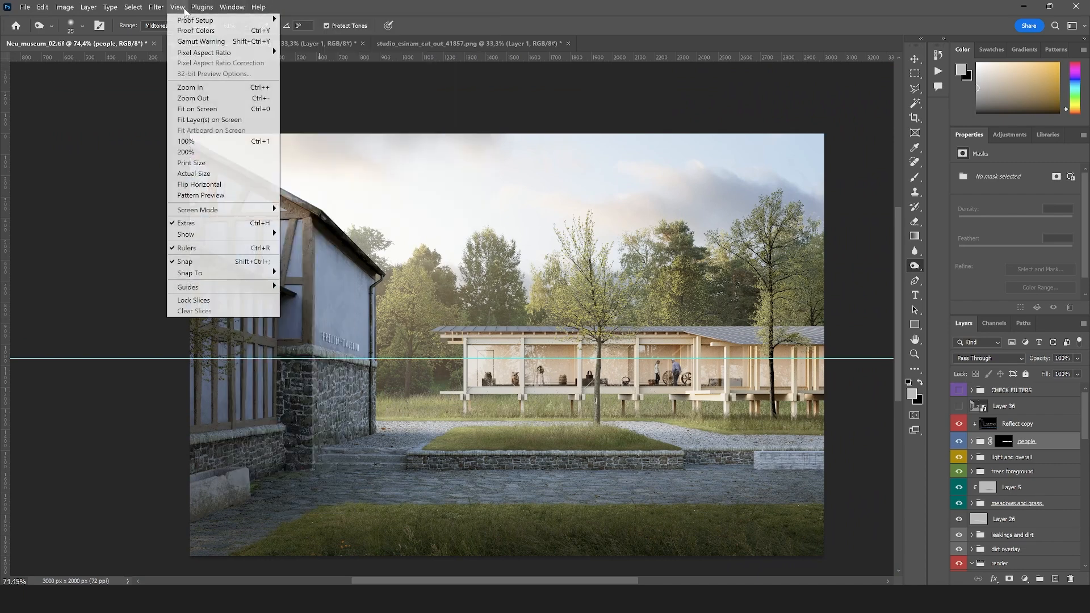
{"action": "mouse_move", "coordinate": [207, 287]}
{"action": "left_click", "coordinate": [327, 307]}
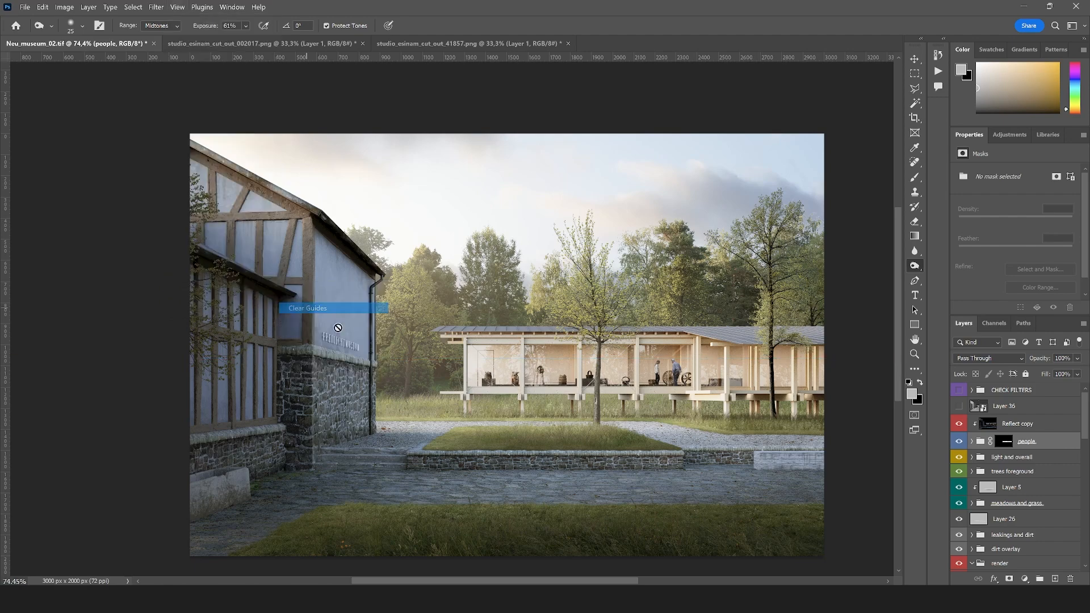
{"action": "scroll", "coordinate": [499, 272], "scroll_direction": "down", "scroll_amount": 1}
{"action": "scroll", "coordinate": [629, 419], "scroll_direction": "up", "scroll_amount": 1}
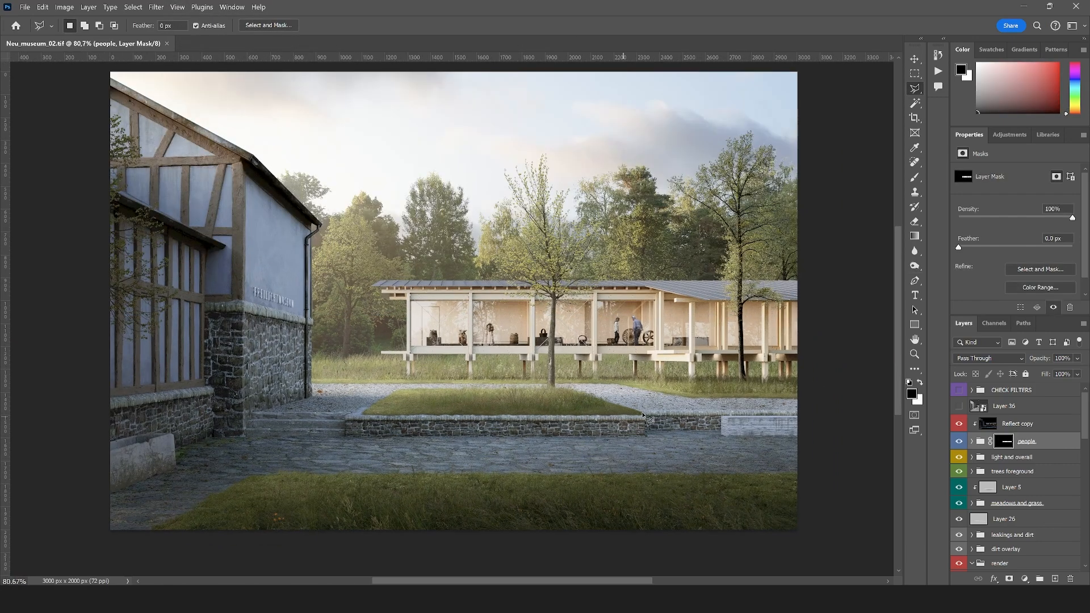
{"action": "scroll", "coordinate": [476, 396], "scroll_direction": "down", "scroll_amount": 1}
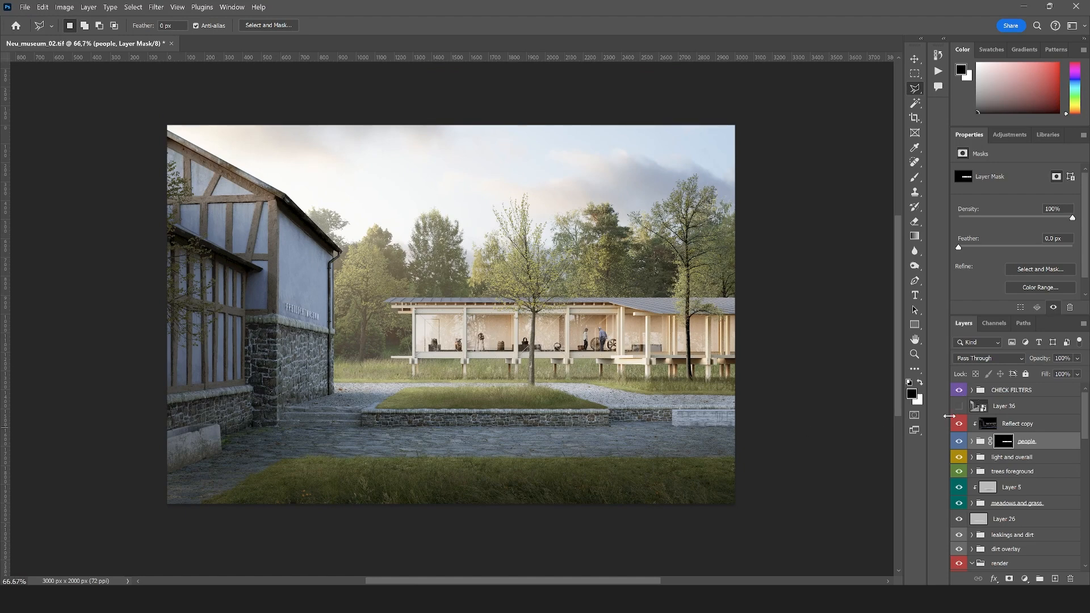
Expand the CHECK FILTERS group, show the colour and extra filters, and examine the colour distribution across the rendering
{"action": "left_click", "coordinate": [973, 390]}
{"action": "left_click", "coordinate": [960, 441]}
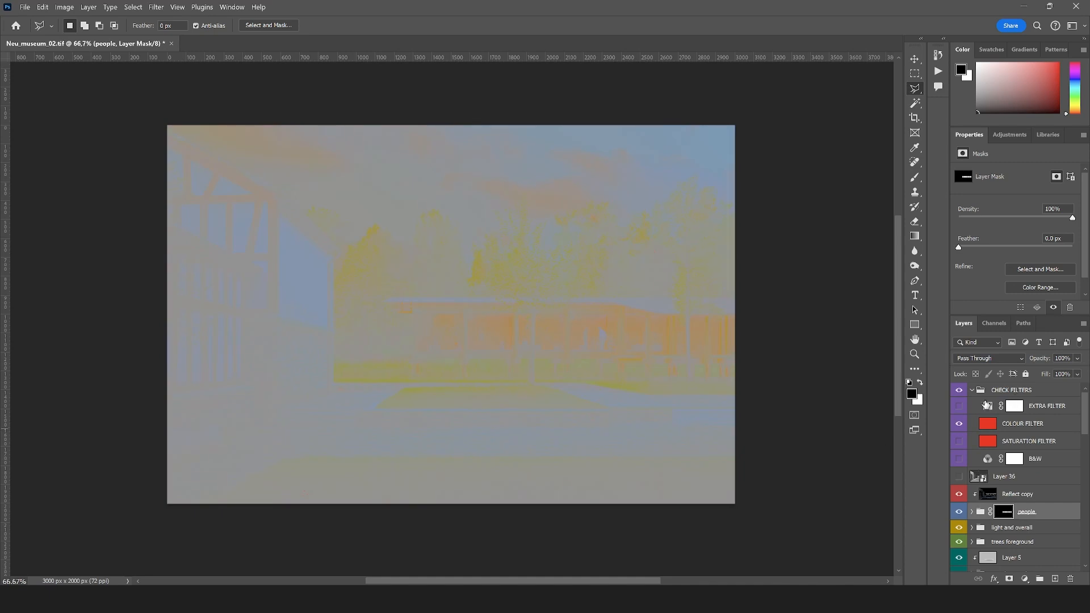
{"action": "scroll", "coordinate": [491, 458], "scroll_direction": "up", "scroll_amount": 2}
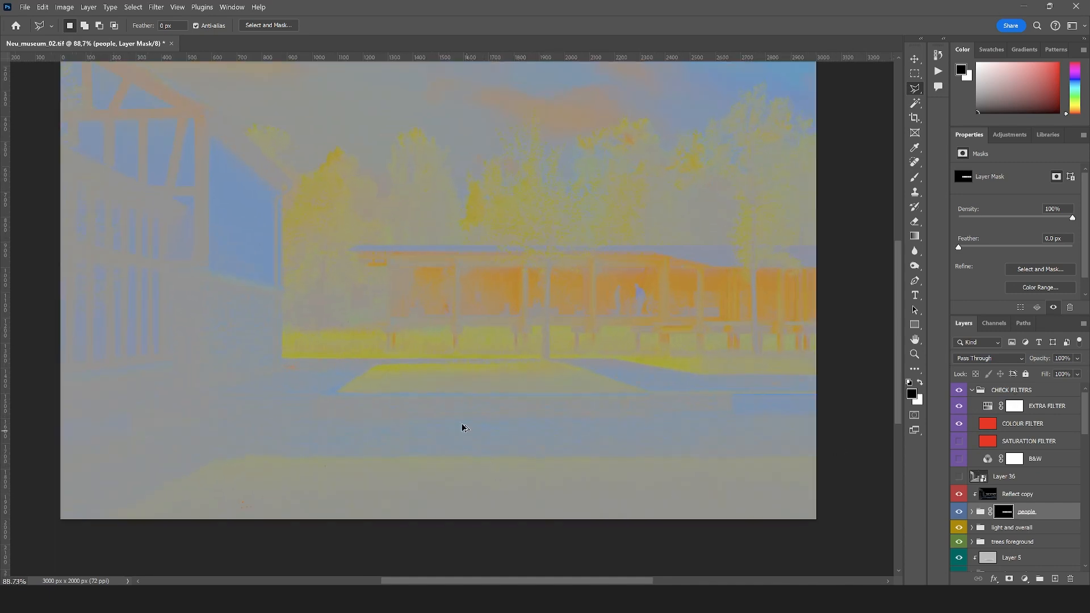
{"action": "scroll", "coordinate": [463, 427], "scroll_direction": "down", "scroll_amount": 1}
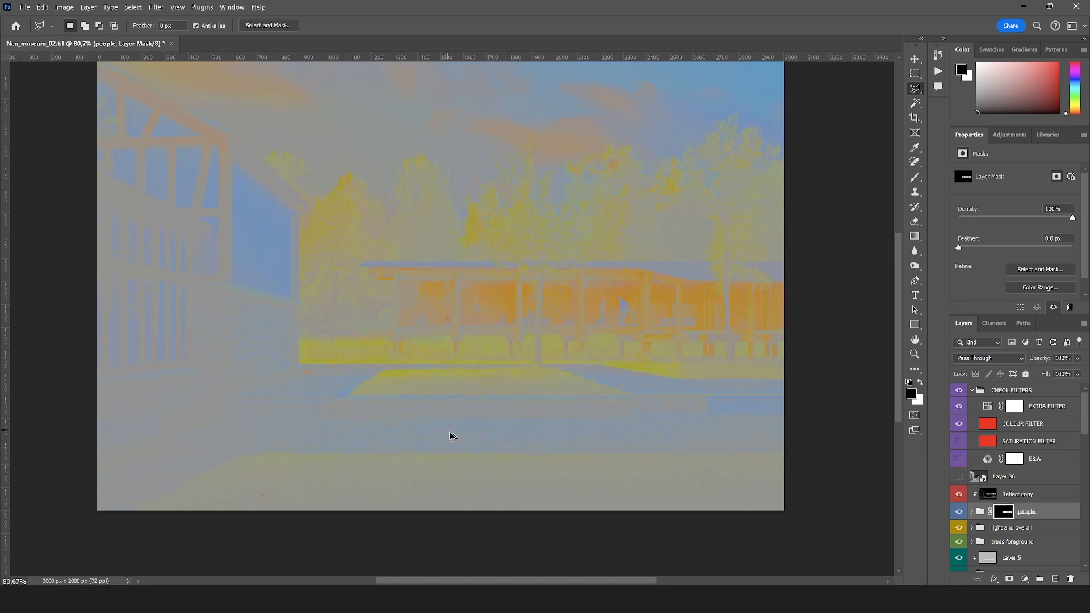
{"action": "scroll", "coordinate": [450, 435], "scroll_direction": "down", "scroll_amount": 1}
{"action": "scroll", "coordinate": [148, 291], "scroll_direction": "up", "scroll_amount": 6}
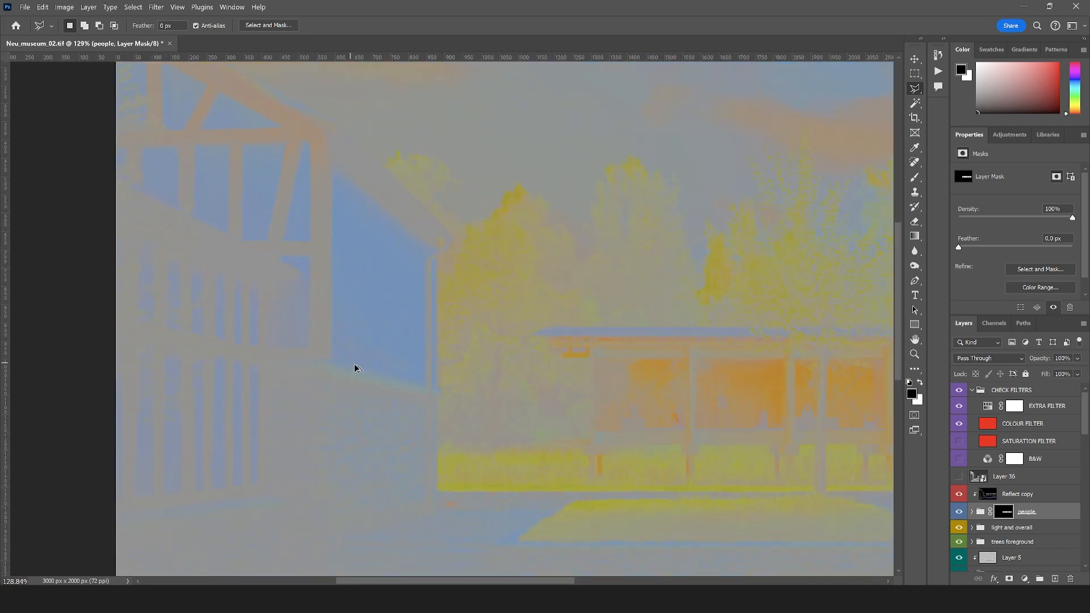
{"action": "scroll", "coordinate": [331, 339], "scroll_direction": "down", "scroll_amount": 6}
{"action": "scroll", "coordinate": [557, 419], "scroll_direction": "up", "scroll_amount": 1}
{"action": "scroll", "coordinate": [562, 406], "scroll_direction": "down", "scroll_amount": 1}
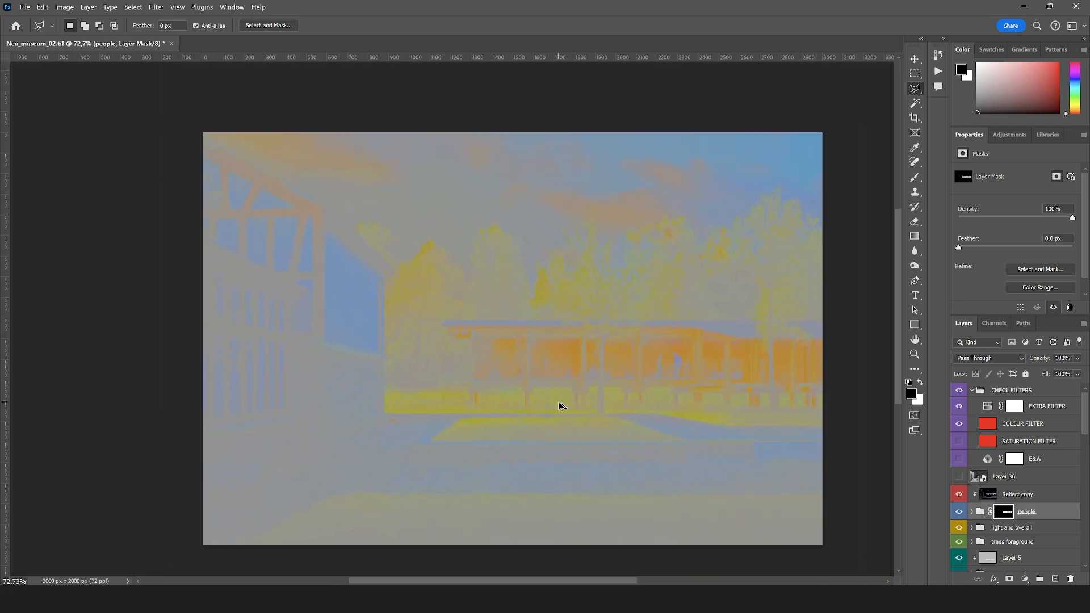
{"action": "scroll", "coordinate": [562, 406], "scroll_direction": "up", "scroll_amount": 1}
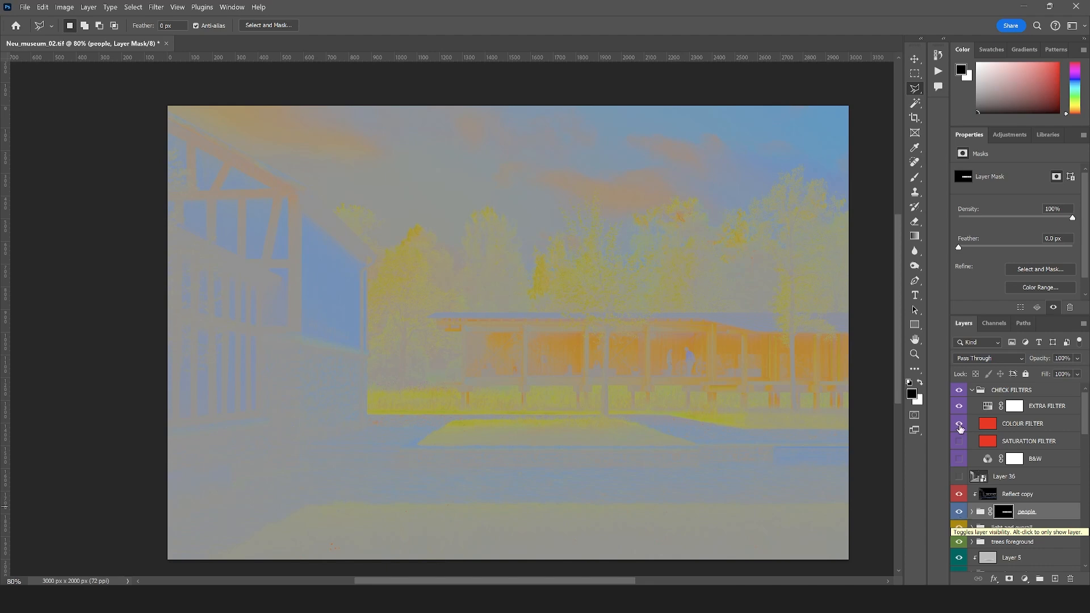
Hide and collapse the CHECK FILTERS group and review the rendering in its normal colours
{"action": "left_click", "coordinate": [959, 390]}
{"action": "left_click", "coordinate": [972, 390]}
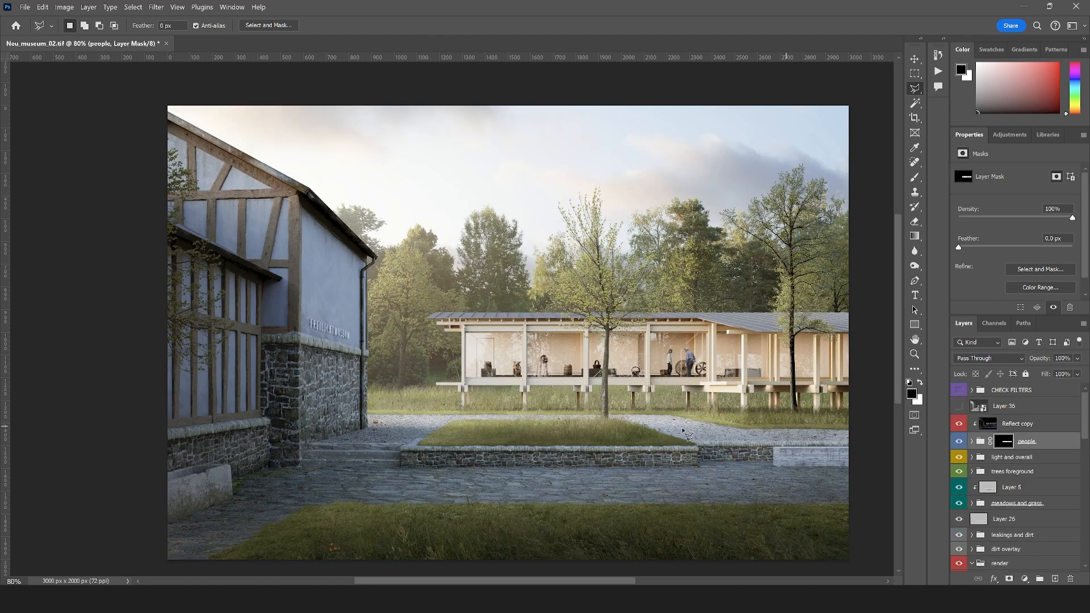
{"action": "scroll", "coordinate": [336, 290], "scroll_direction": "down", "scroll_amount": 3}
{"action": "scroll", "coordinate": [330, 269], "scroll_direction": "up", "scroll_amount": 2}
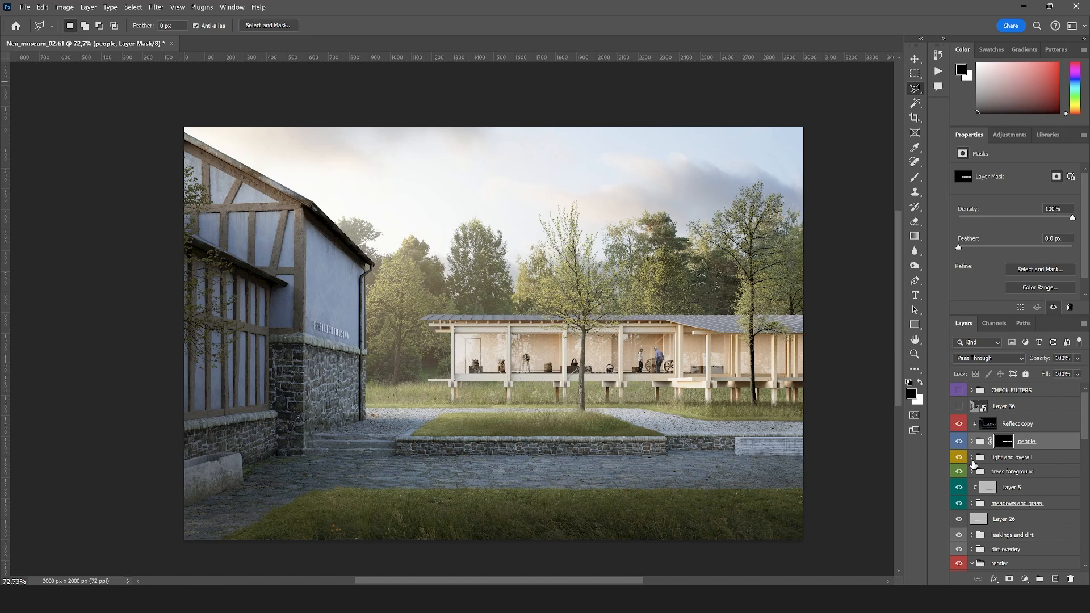
Add a Hue/Saturation adjustment on top of the light and overall group and set the saturation of the Yellows to -23
{"action": "left_click", "coordinate": [972, 457]}
{"action": "left_click", "coordinate": [1042, 475]}
{"action": "left_click", "coordinate": [1025, 579]}
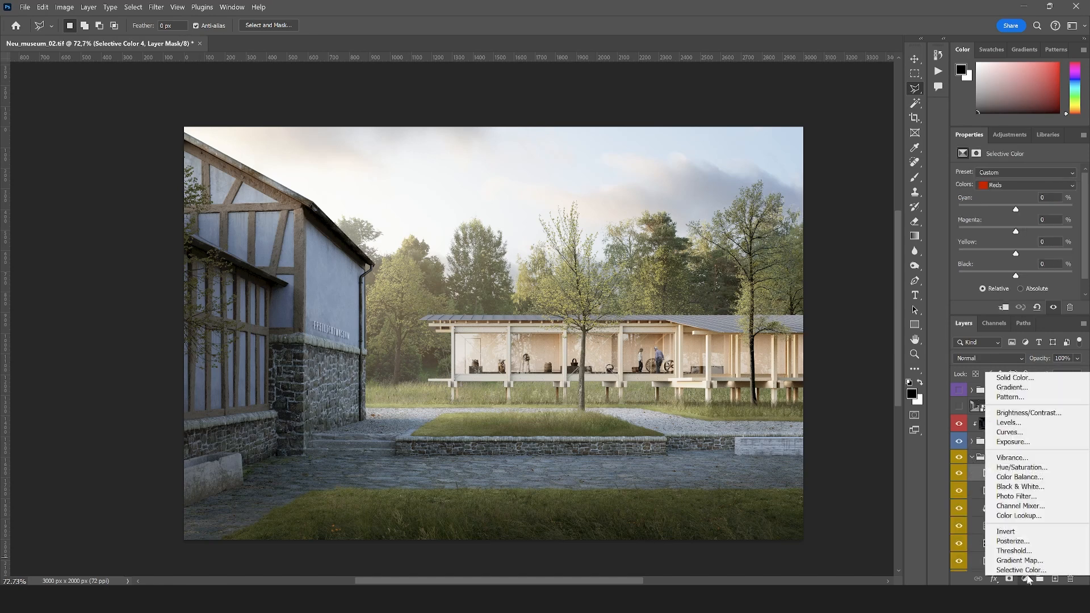
{"action": "left_click", "coordinate": [1016, 467]}
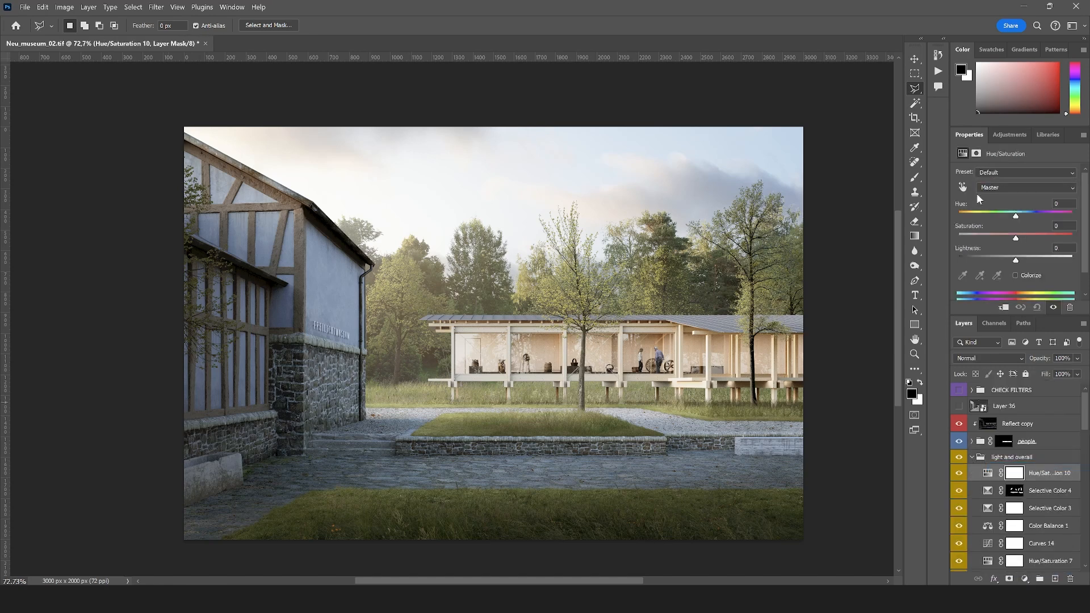
{"action": "left_click", "coordinate": [962, 187]}
{"action": "left_click_drag", "start_coordinate": [479, 492], "coordinate": [343, 491]}
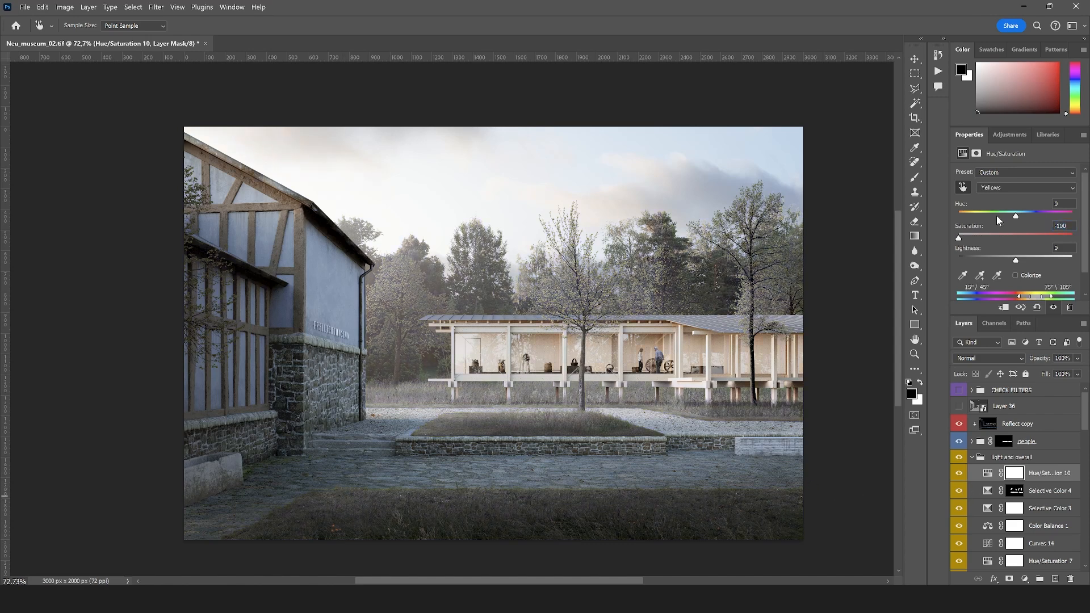
{"action": "left_click_drag", "start_coordinate": [959, 238], "coordinate": [1004, 241]}
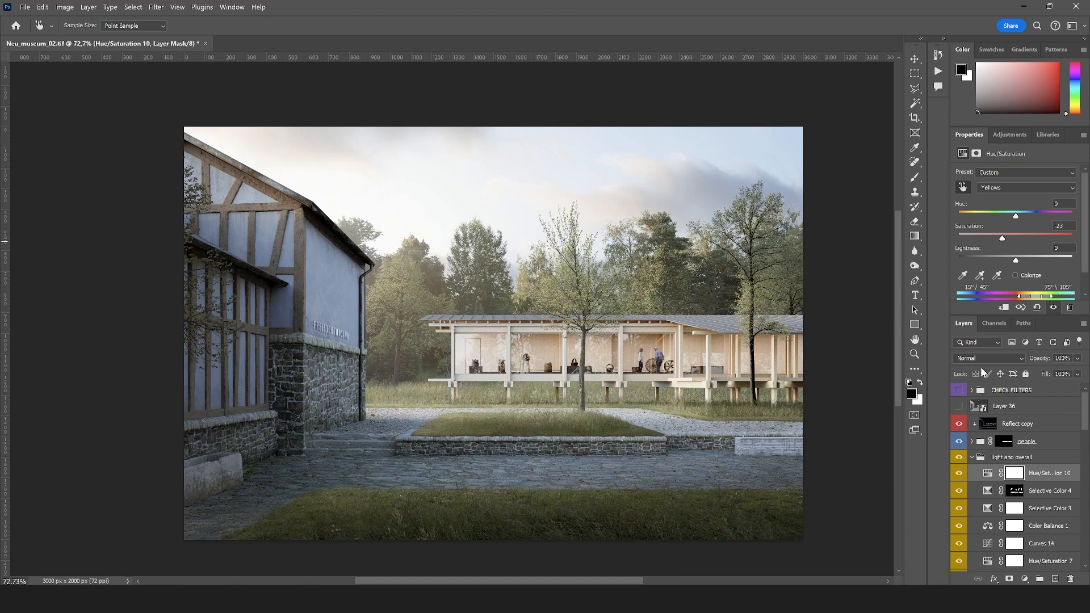
Invert the new adjustment's mask and paint white over the foreground grass and the central lawn bed
{"action": "left_click", "coordinate": [1015, 478]}
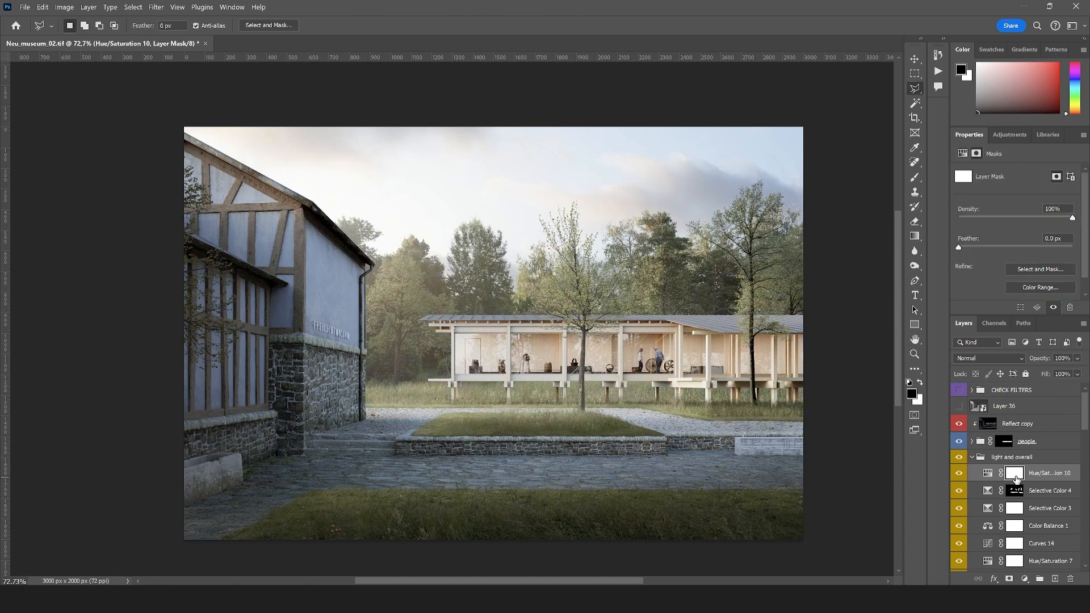
{"action": "key", "text": "ctrl+i"}
{"action": "key", "text": "x"}
{"action": "key", "text": "b"}
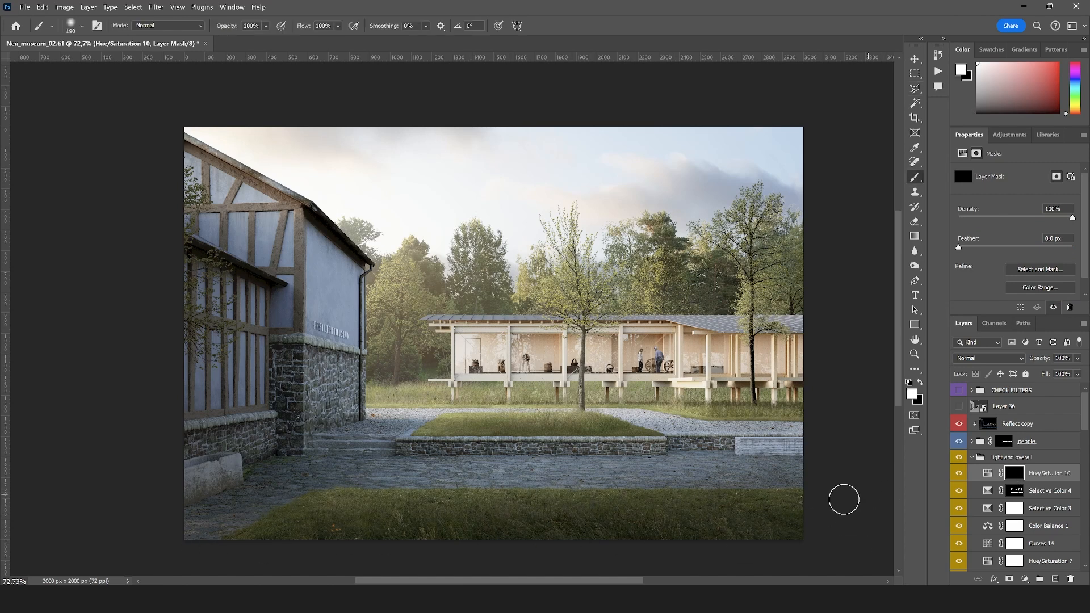
{"action": "mouse_move", "coordinate": [844, 499]}
{"action": "left_mouse_down"}
{"action": "mouse_move", "coordinate": [438, 511]}
{"action": "mouse_move", "coordinate": [438, 484]}
{"action": "mouse_move", "coordinate": [344, 525]}
{"action": "left_mouse_up"}
Load the foreground grass mask as a selection and add a second Hue/Saturation adjustment limited to it
{"action": "left_click", "coordinate": [1015, 473], "text": "ctrl"}
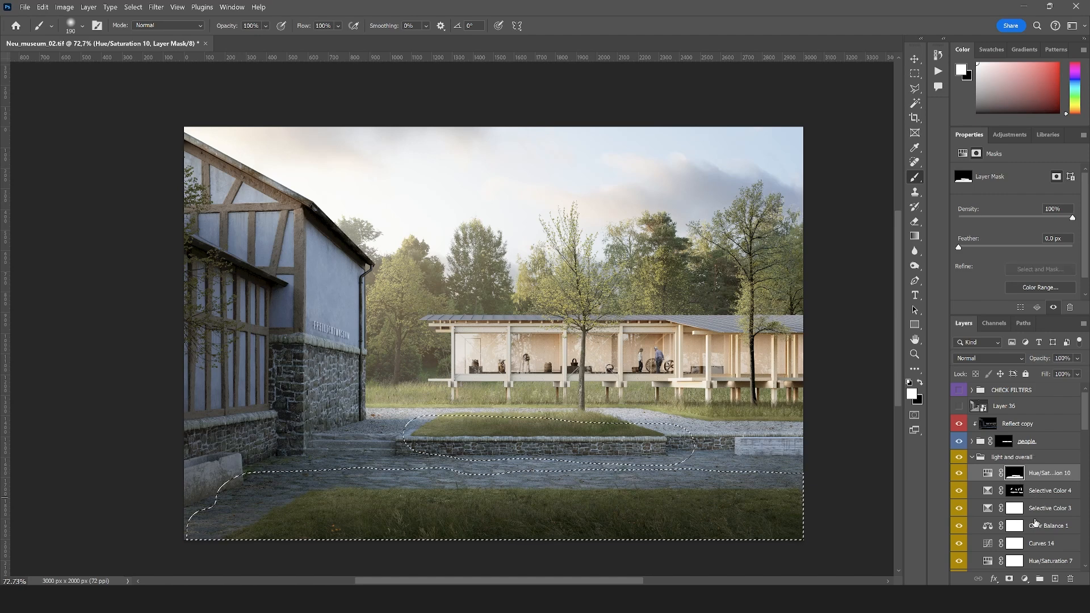
{"action": "left_click", "coordinate": [1025, 578]}
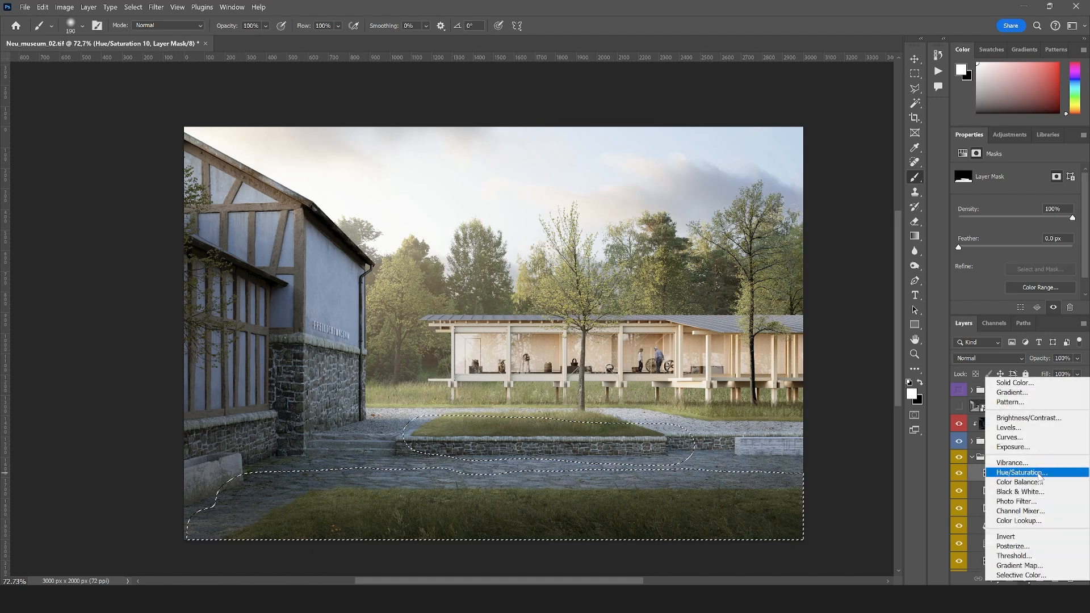
{"action": "left_click", "coordinate": [1019, 472]}
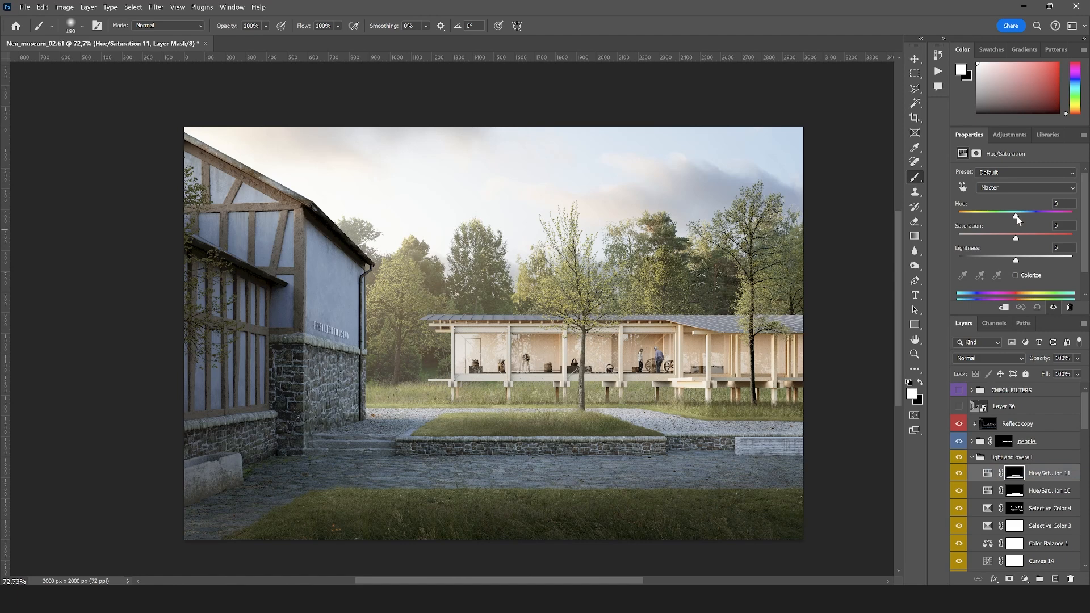
Colorize the second Hue/Saturation adjustment with a hue of 226 and lower its opacity to 15%
{"action": "left_click", "coordinate": [1016, 276]}
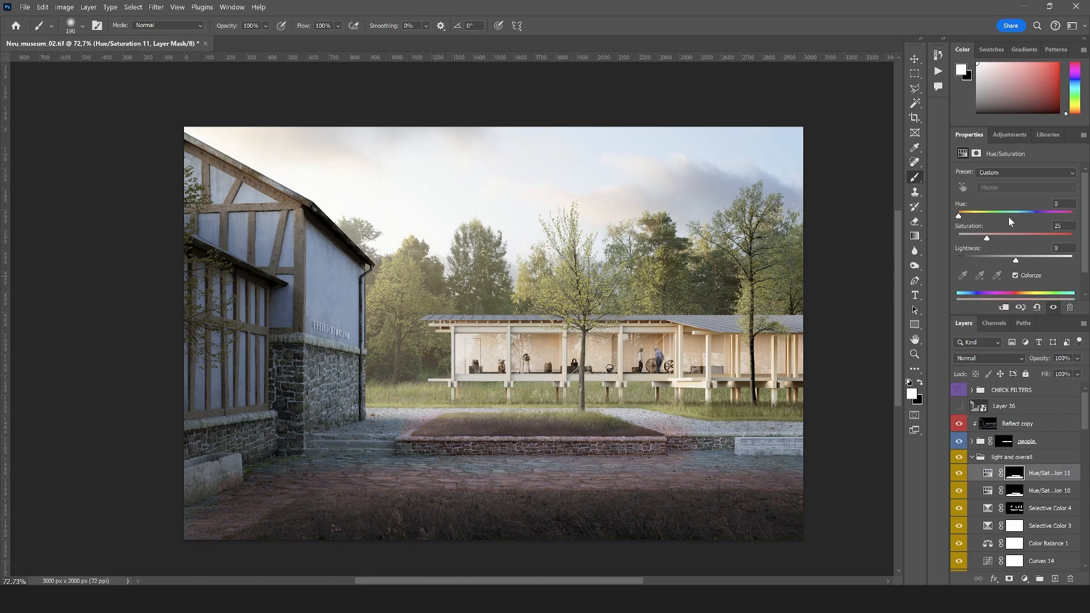
{"action": "left_click_drag", "start_coordinate": [1008, 216], "coordinate": [1029, 215]}
{"action": "left_click", "coordinate": [1077, 358]}
{"action": "left_click_drag", "start_coordinate": [1040, 373], "coordinate": [1042, 375]}
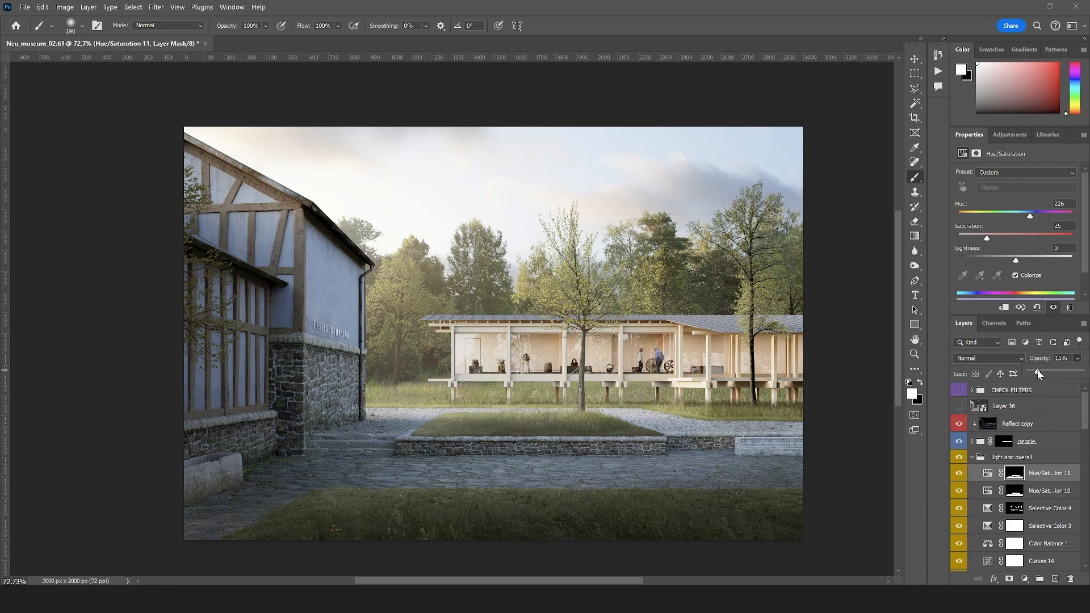
Move the colorizing Hue/Saturation layer directly above Layer 5 and clip it to the meadows and grass group
{"action": "left_click", "coordinate": [1016, 475]}
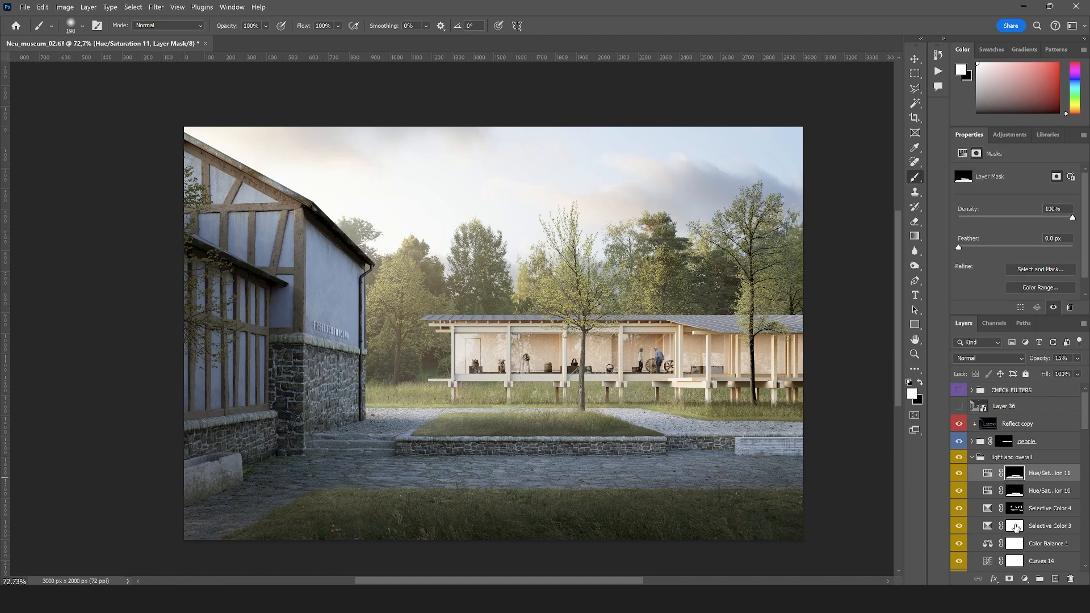
{"action": "scroll", "coordinate": [1013, 523], "scroll_direction": "down", "scroll_amount": 1}
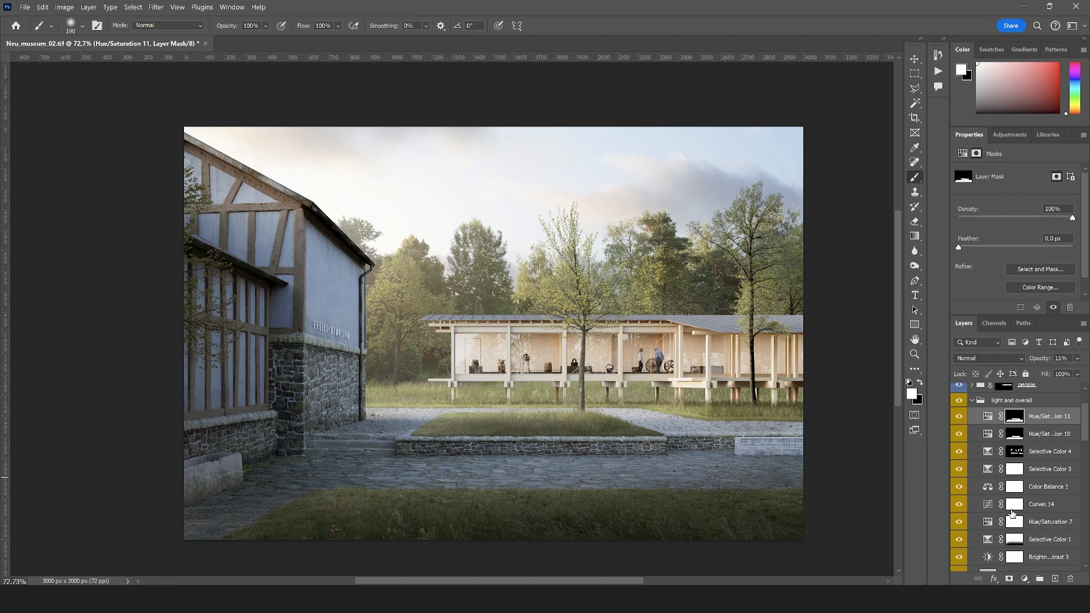
{"action": "scroll", "coordinate": [1013, 514], "scroll_direction": "up", "scroll_amount": 1}
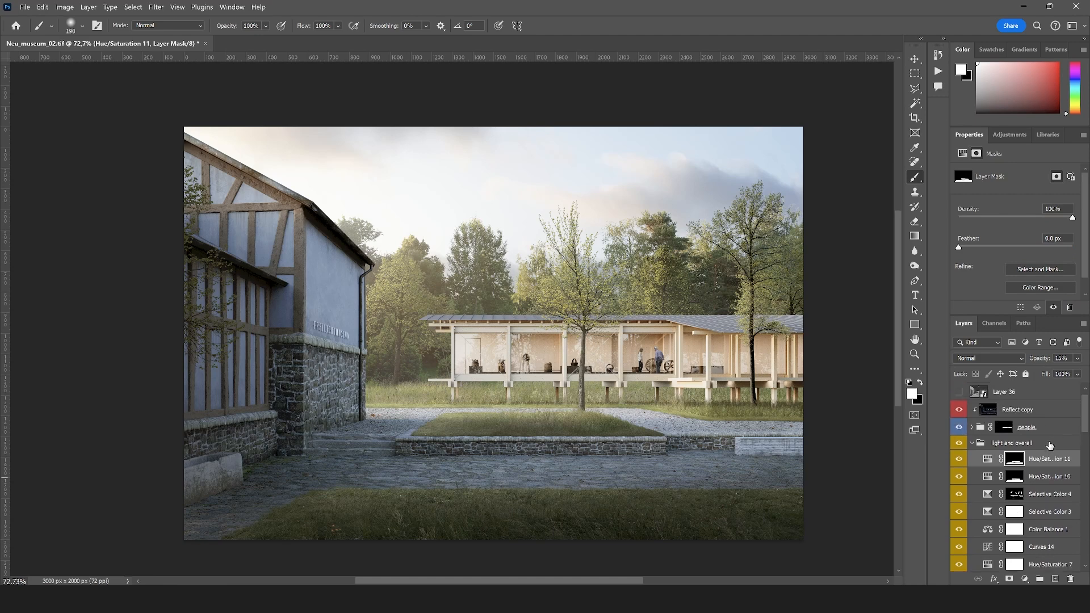
{"action": "left_click_drag", "start_coordinate": [1033, 464], "coordinate": [1016, 414]}
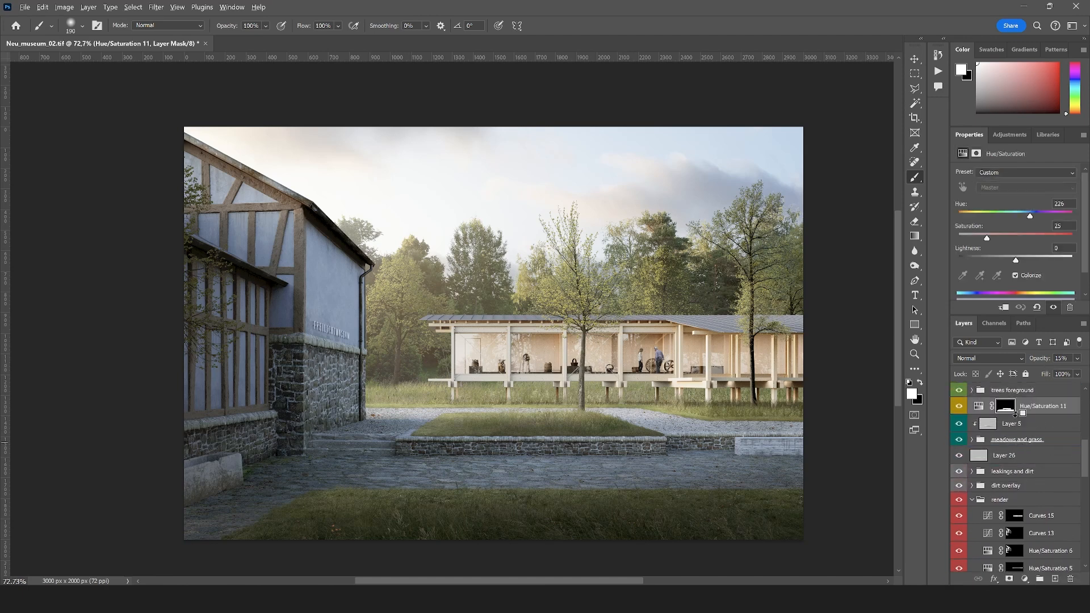
{"action": "left_click", "coordinate": [1015, 415], "text": "alt"}
{"action": "left_click", "coordinate": [1015, 405]}
Try a saturation of 100 on the clipped Hue/Saturation adjustment and undo it
{"action": "left_click", "coordinate": [988, 406]}
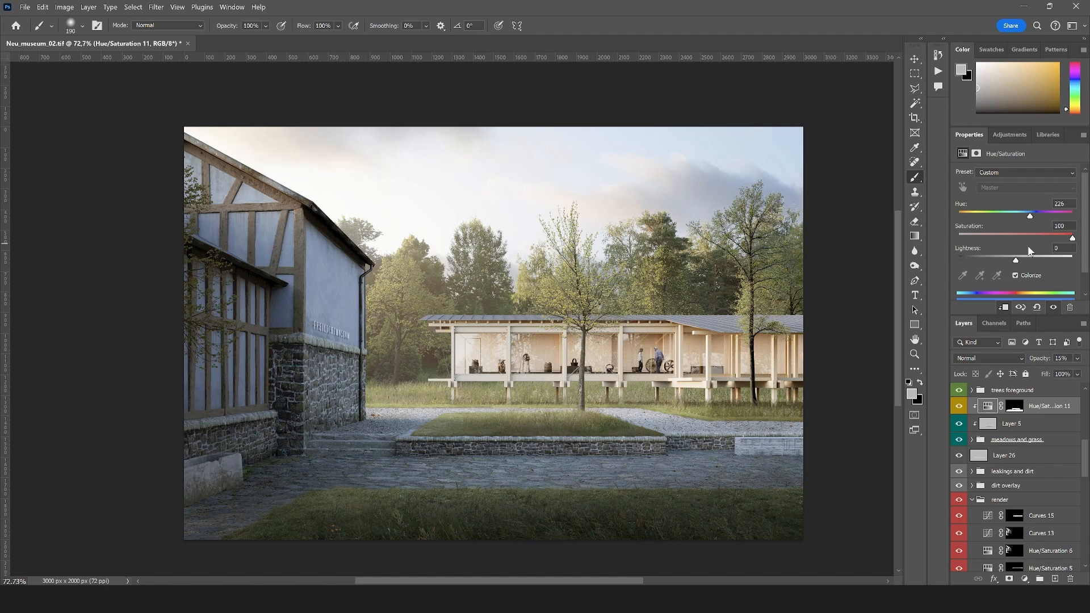
{"action": "key", "text": "ctrl+z"}
{"action": "left_click_drag", "start_coordinate": [1076, 374], "coordinate": [1034, 373]}
{"action": "left_click", "coordinate": [1013, 407]}
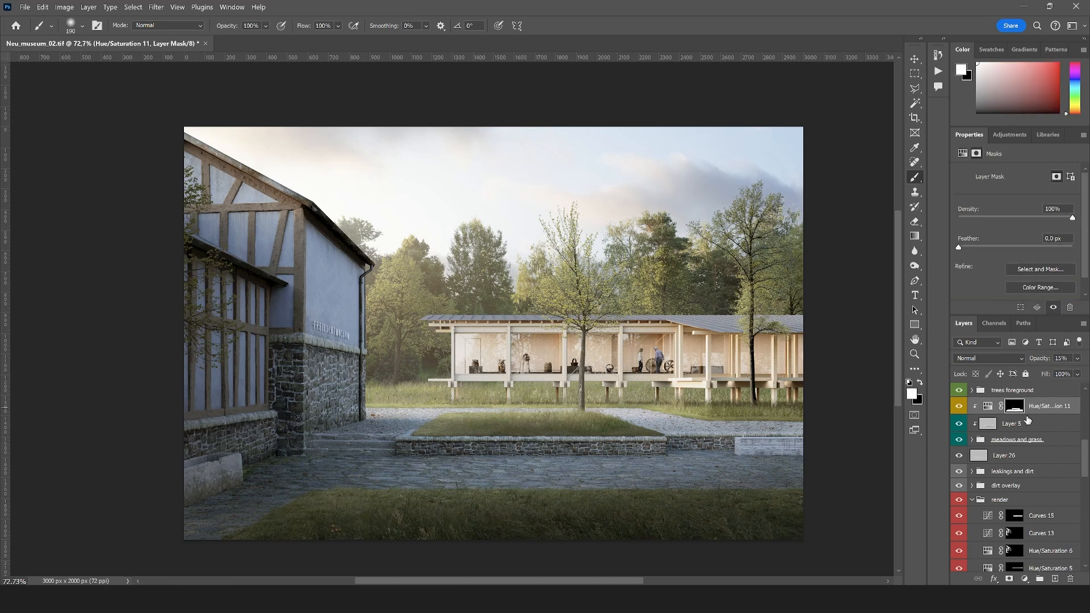
Set the clipped Hue/Saturation layer's opacity to 13% and compare the grass with and without it
{"action": "left_click", "coordinate": [1015, 412], "text": "alt"}
{"action": "left_click", "coordinate": [1016, 412], "text": "alt"}
{"action": "left_click", "coordinate": [1078, 359]}
{"action": "left_click_drag", "start_coordinate": [1042, 372], "coordinate": [1036, 374]}
{"action": "left_click", "coordinate": [959, 407]}
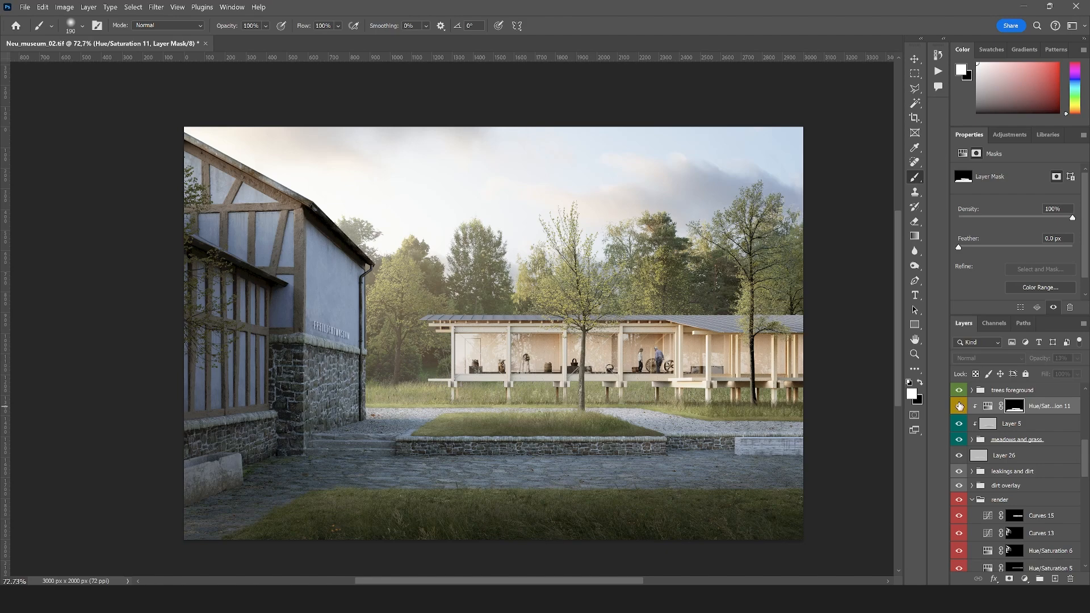
Collapse the render group and review the whole rendering
{"action": "left_click", "coordinate": [973, 501]}
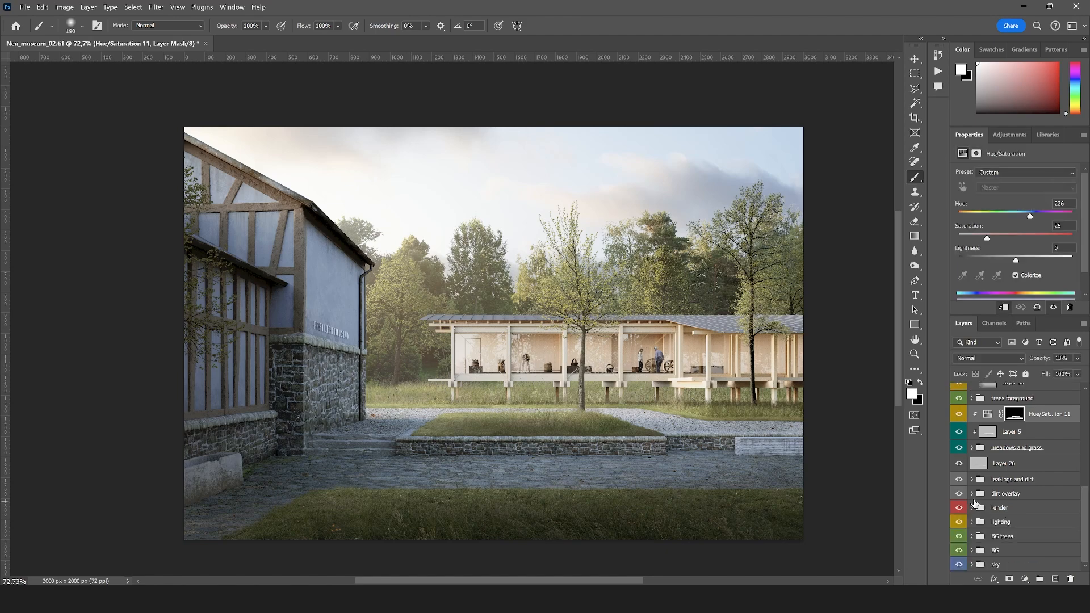
{"action": "scroll", "coordinate": [555, 542], "scroll_direction": "up", "scroll_amount": 2}
{"action": "scroll", "coordinate": [457, 542], "scroll_direction": "down", "scroll_amount": 1}
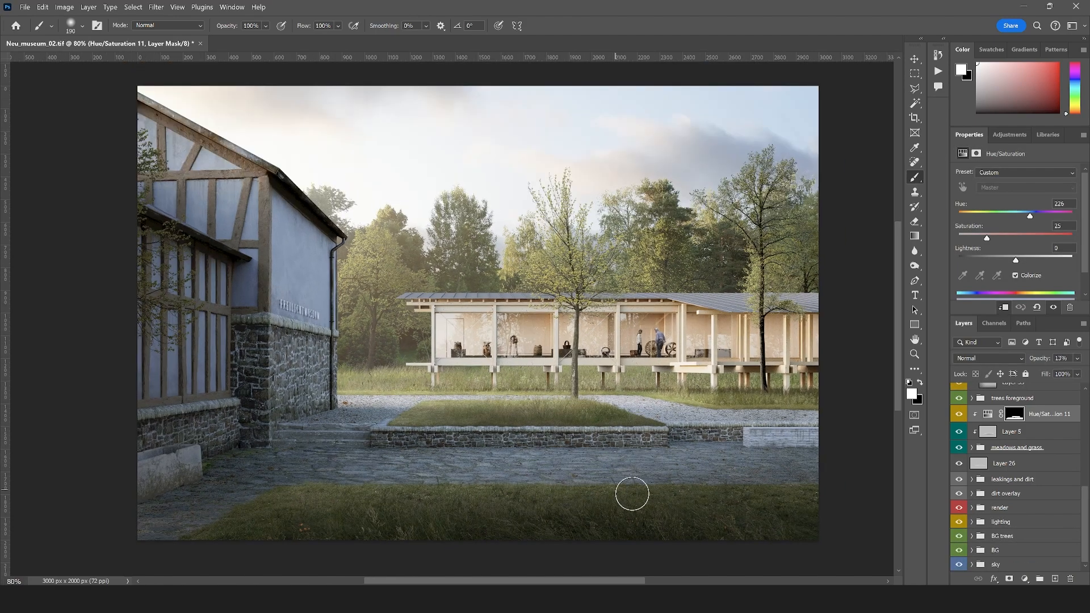
{"action": "scroll", "coordinate": [632, 494], "scroll_direction": "down", "scroll_amount": 1}
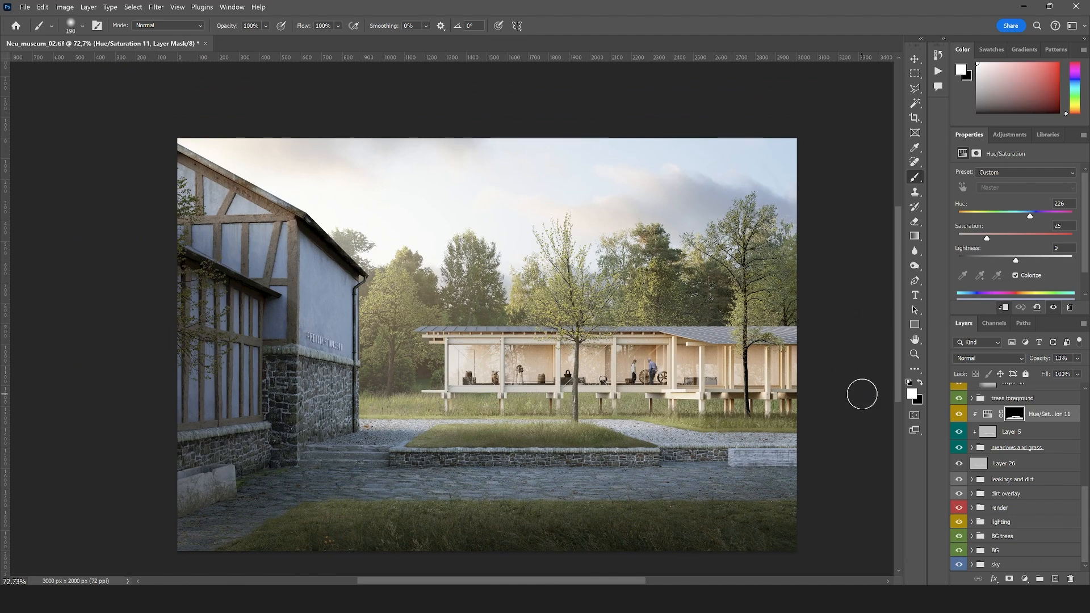